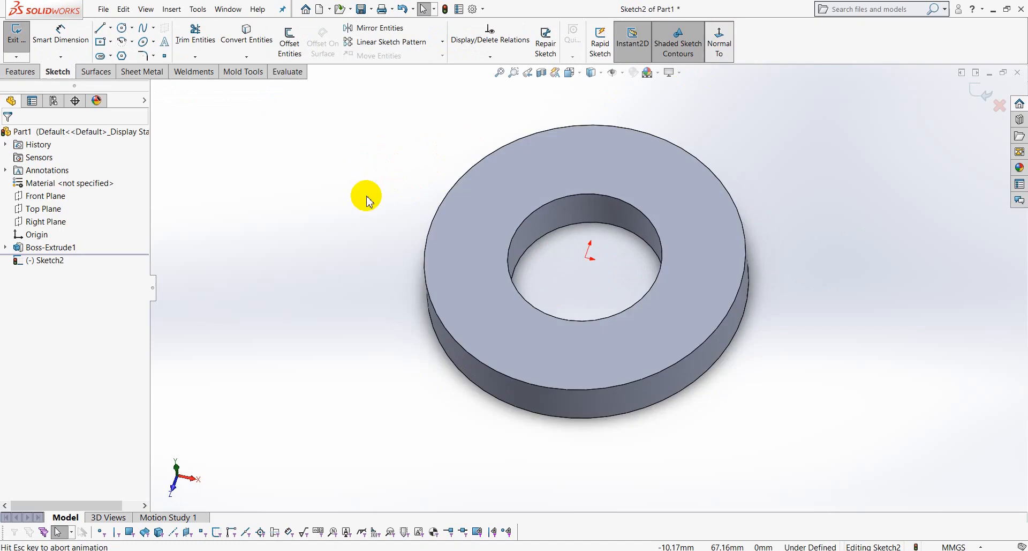
Step: Sketch a circle centred on the origin on the ring's top face and dimension its diameter as 28.5 mm
click(123, 29)
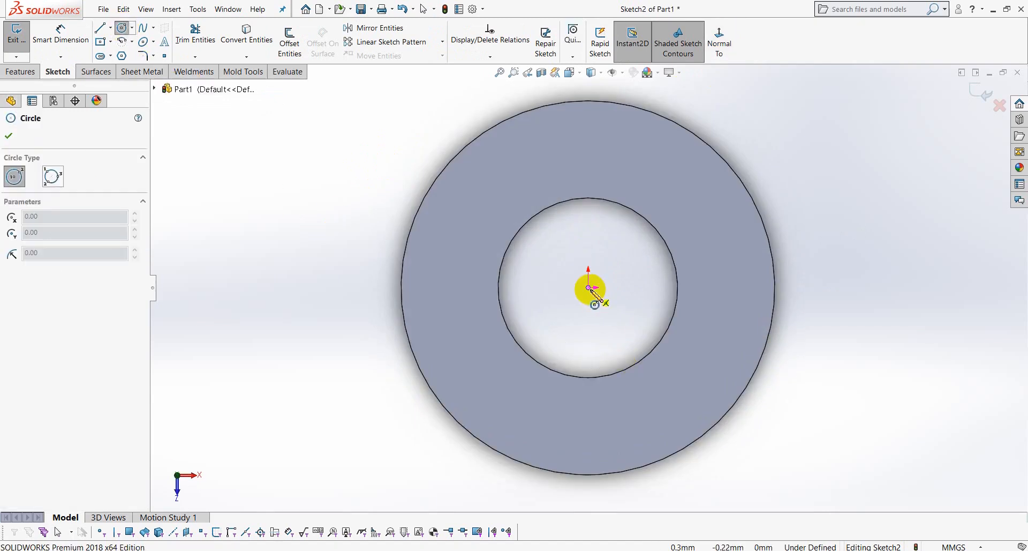
click(588, 287)
click(638, 382)
right_click(759, 255)
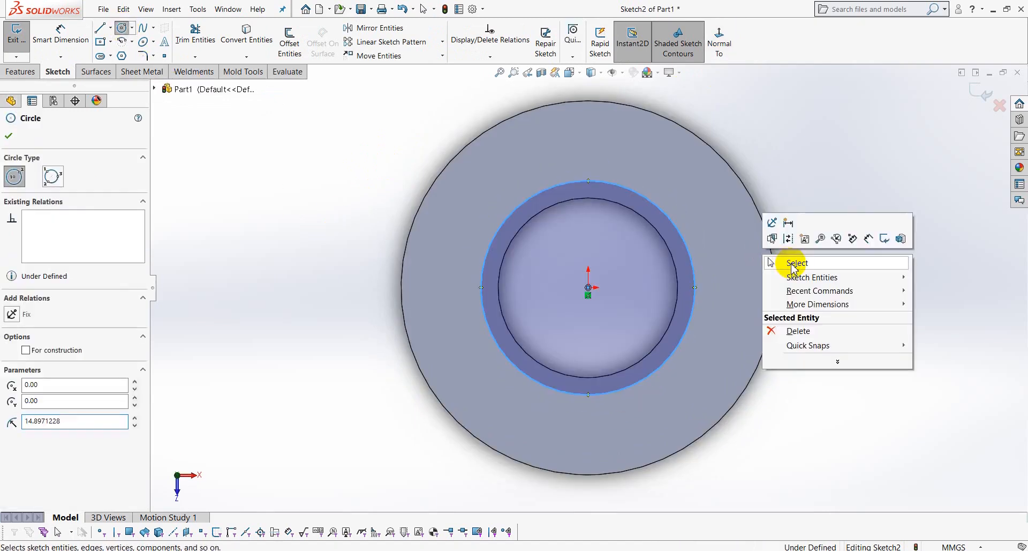
click(868, 236)
click(690, 232)
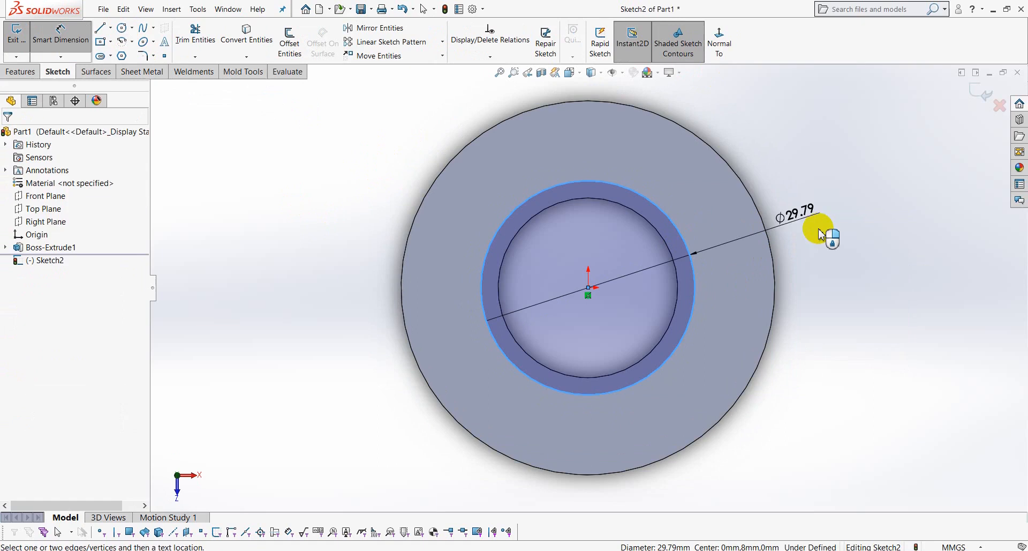
click(809, 223)
text(28.5)
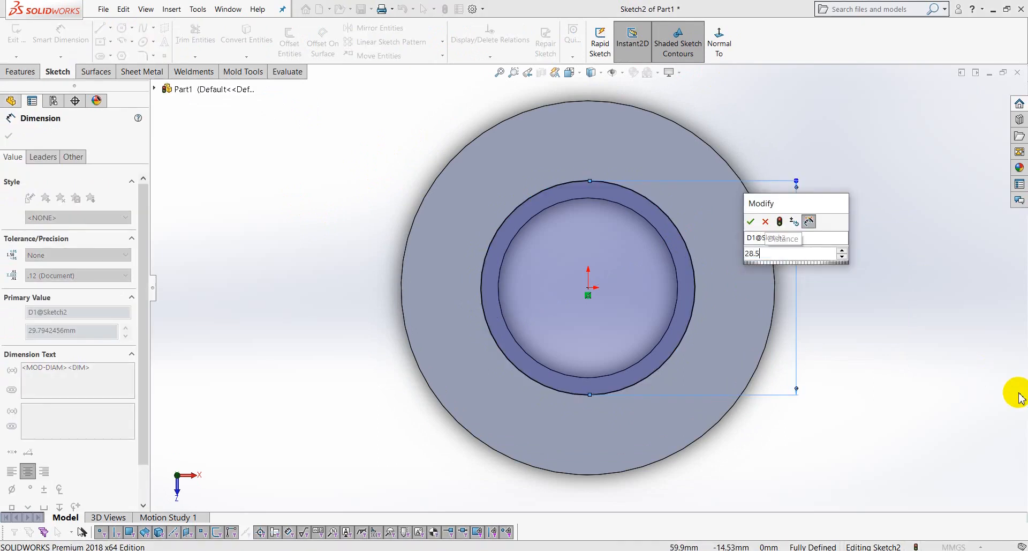
key(Return)
click(822, 334)
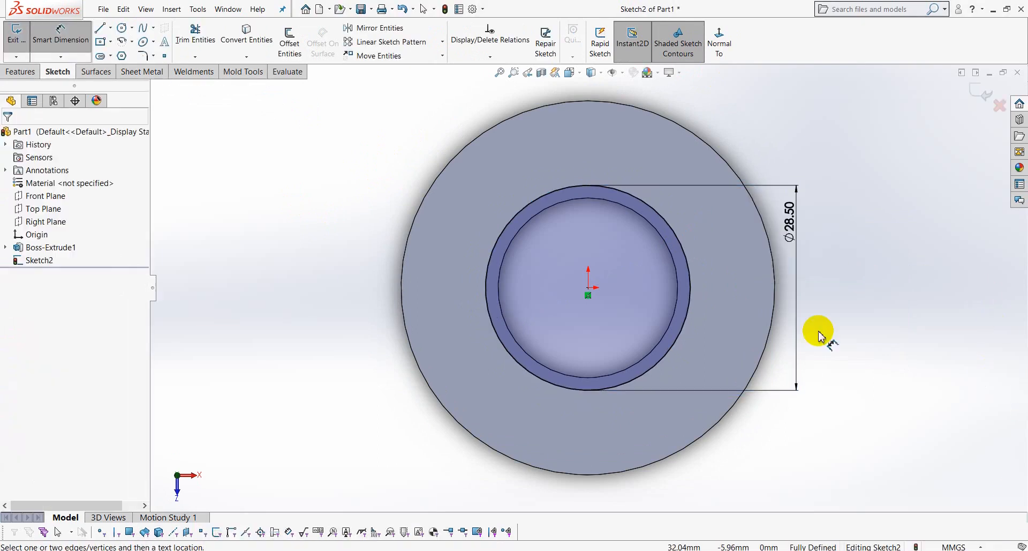
Step: Convert the edge of the ring's central hole into a sketch circle
click(246, 33)
click(614, 205)
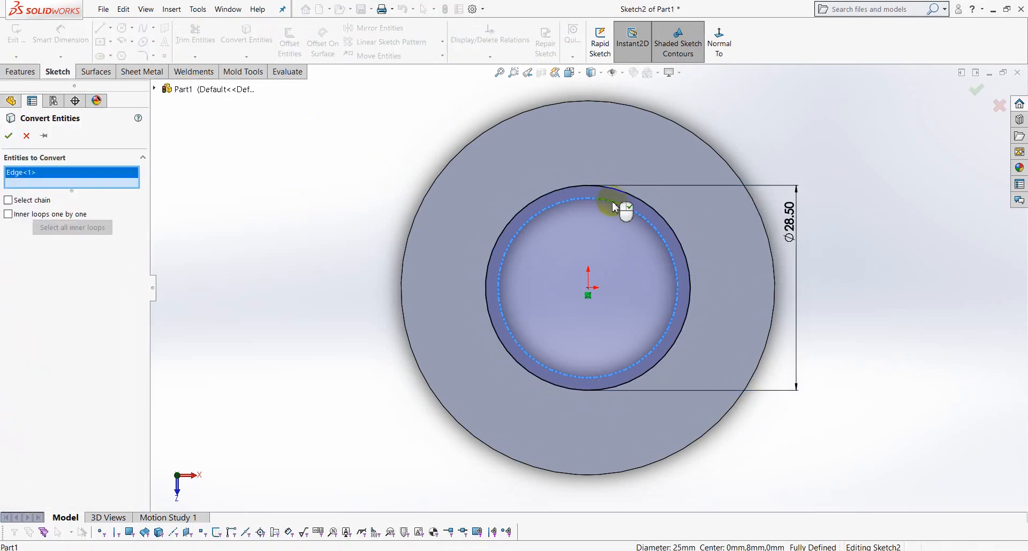
click(9, 136)
Step: Extrude the narrow ring between the two circles as a 1 mm blind boss
click(22, 71)
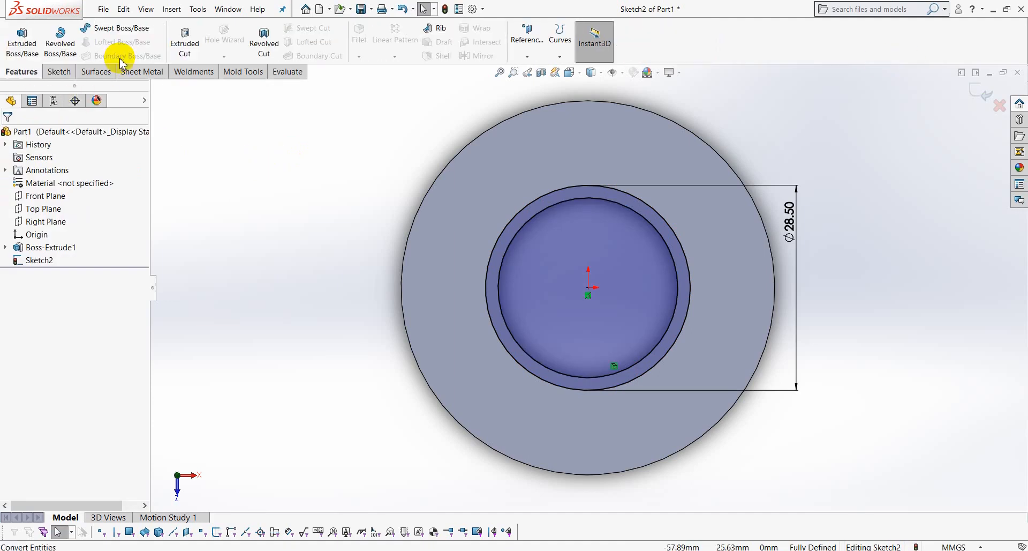
click(22, 43)
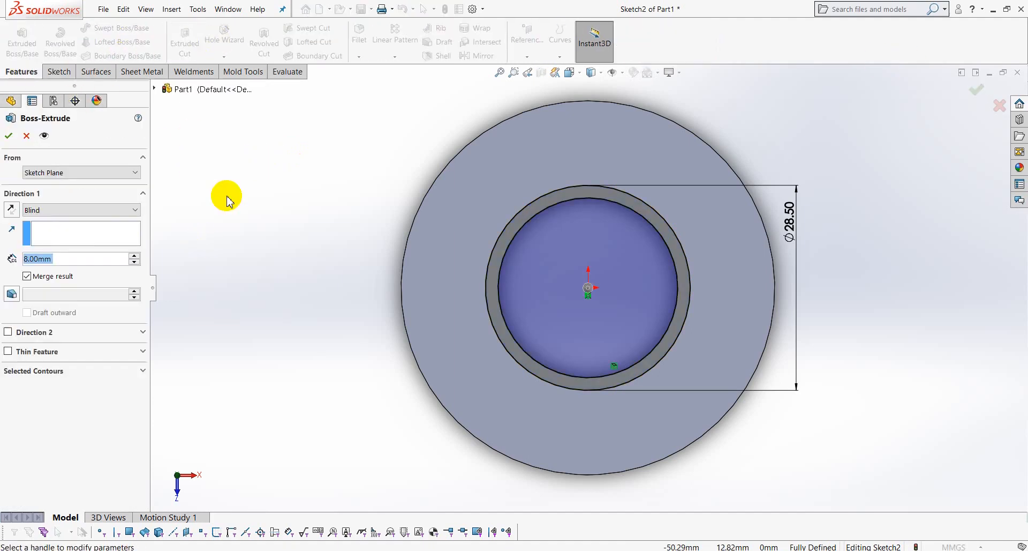
text(1)
key(Return)
right_click(190, 205)
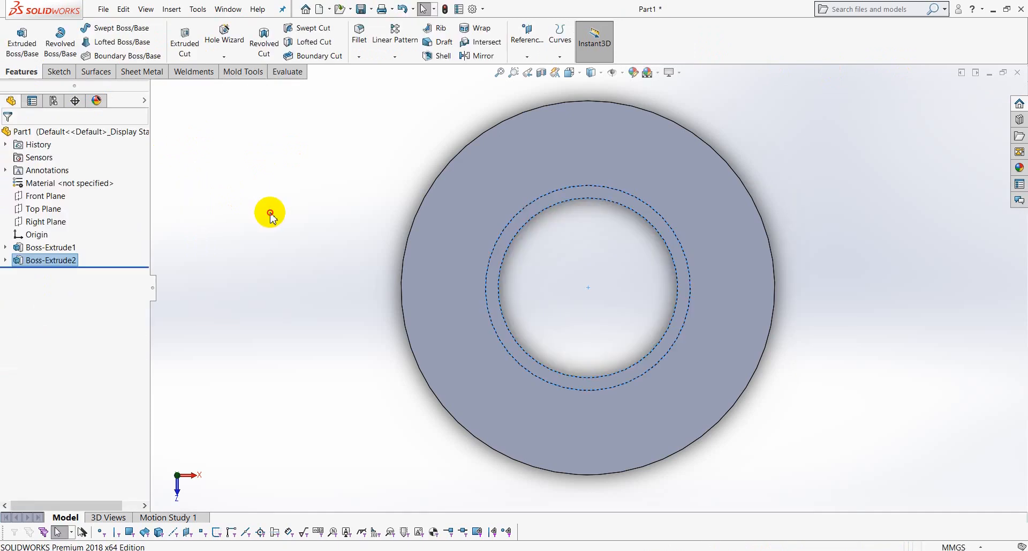
Step: Start a new sketch on the ring's wide top face outside the raised lip and view it straight on
middle_drag(384, 273, 375, 248)
click(457, 261)
click(504, 224)
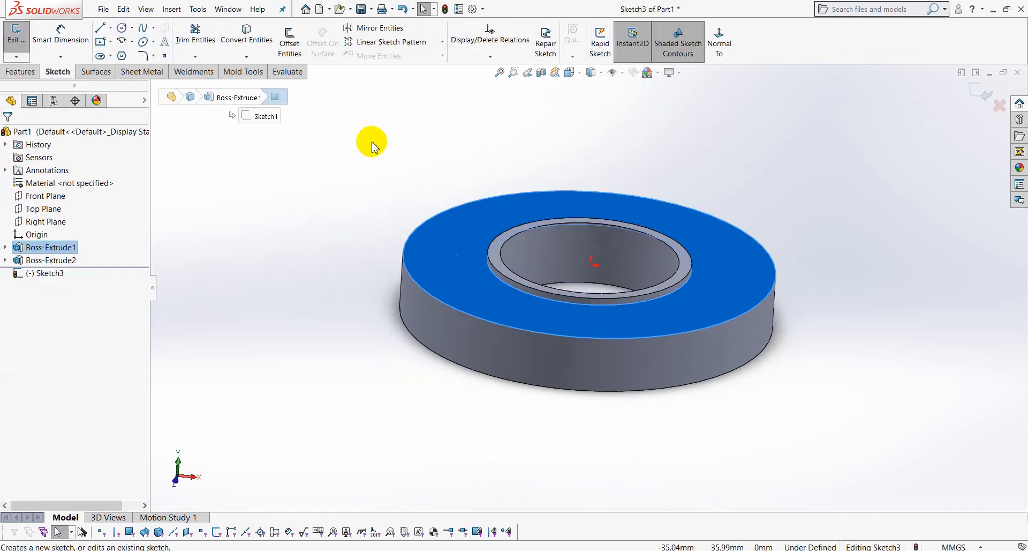
click(719, 44)
click(203, 260)
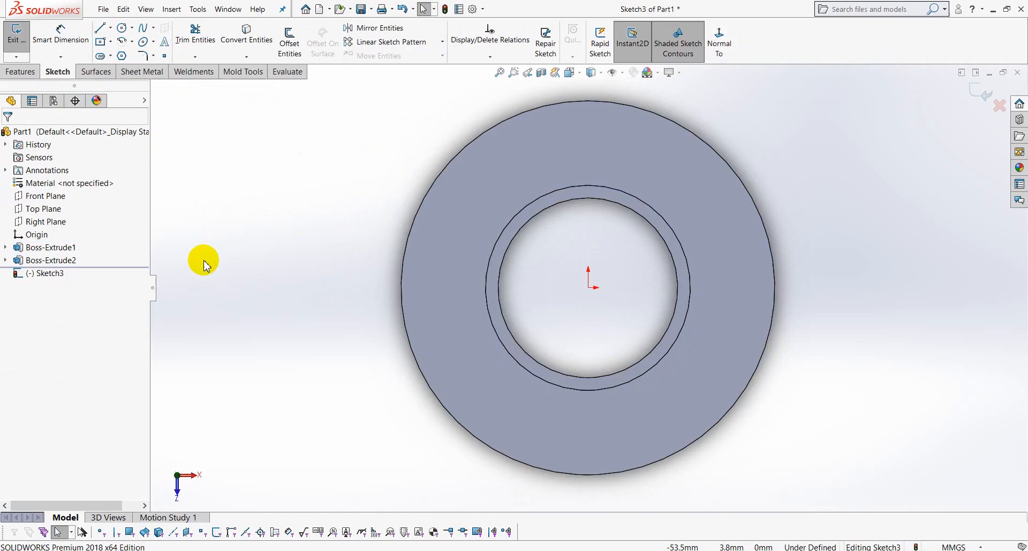
Step: Draw a vertical construction line from the top quadrant of the ring's outer edge to the origin
click(112, 30)
click(134, 65)
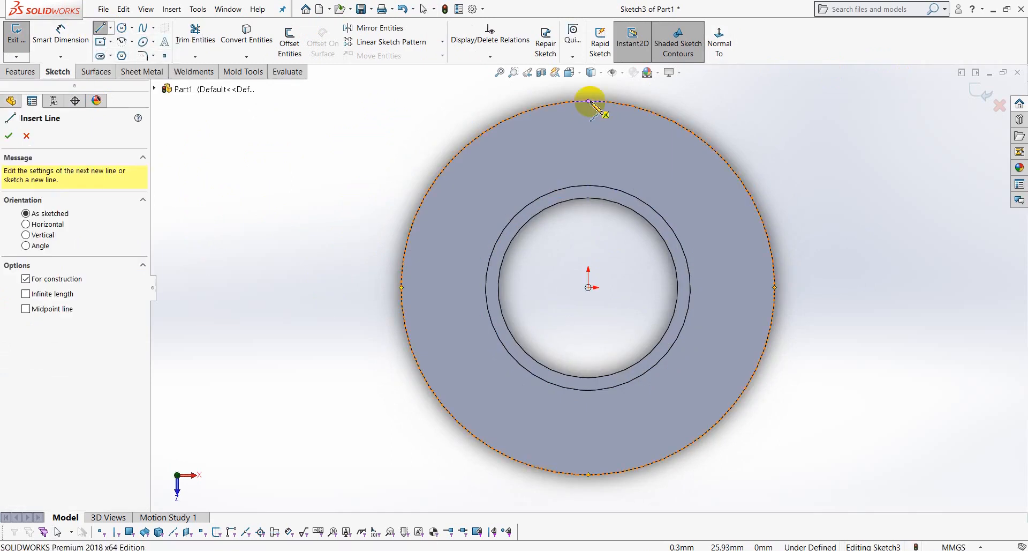
click(587, 101)
click(588, 287)
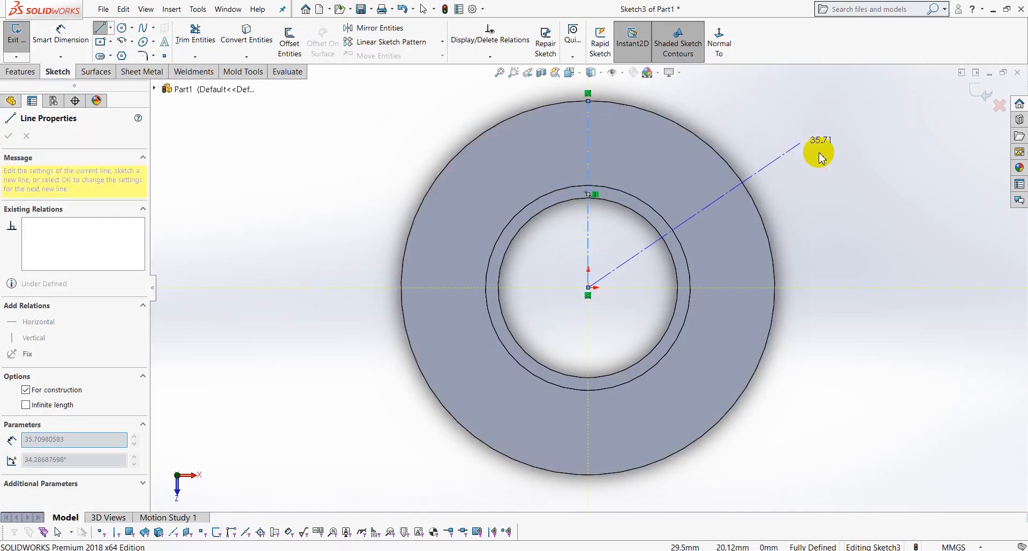
key(Escape)
Step: Sketch a circle centred on the construction line near the outer edge and dimension its diameter as 4 mm
click(122, 27)
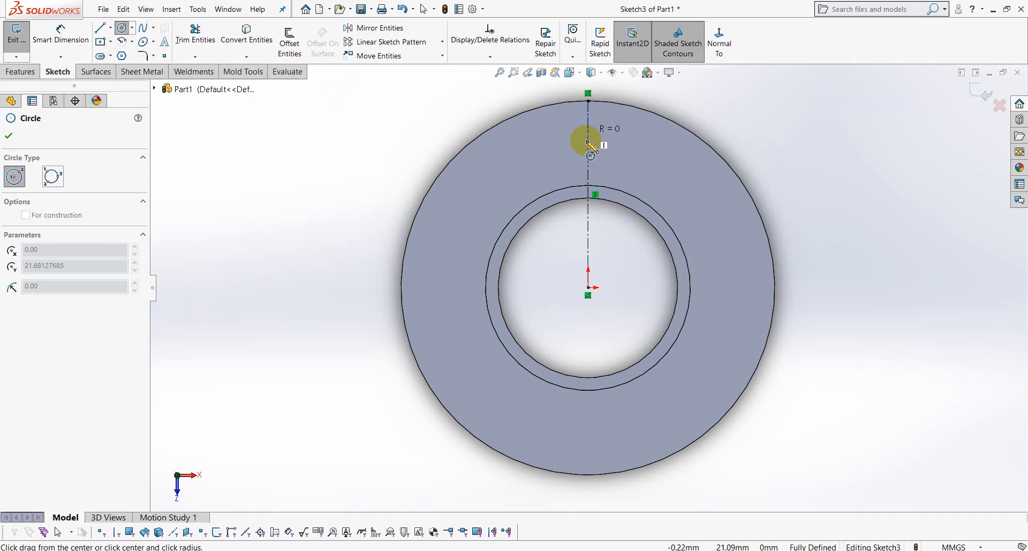
click(588, 131)
click(586, 148)
right_click(755, 91)
click(808, 76)
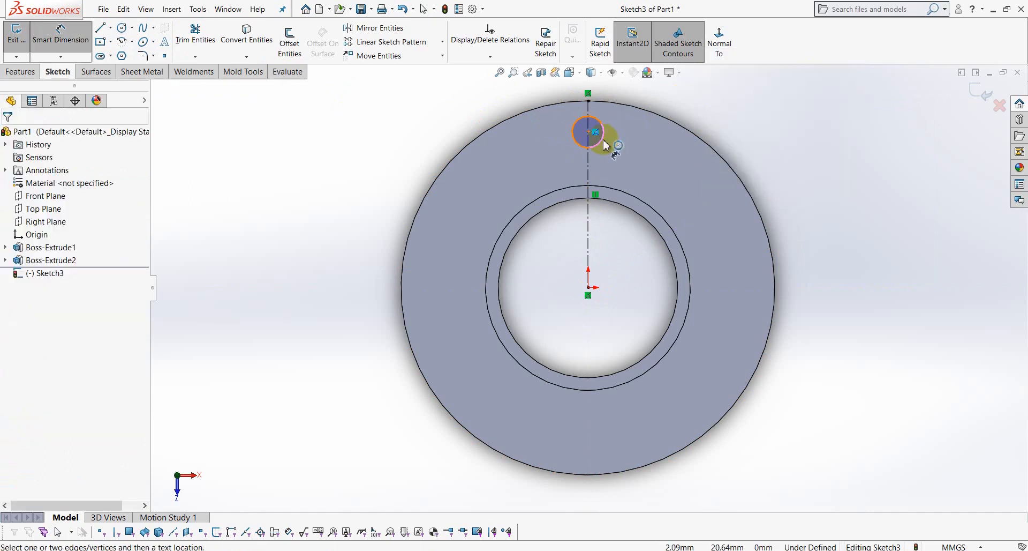
click(604, 134)
click(745, 158)
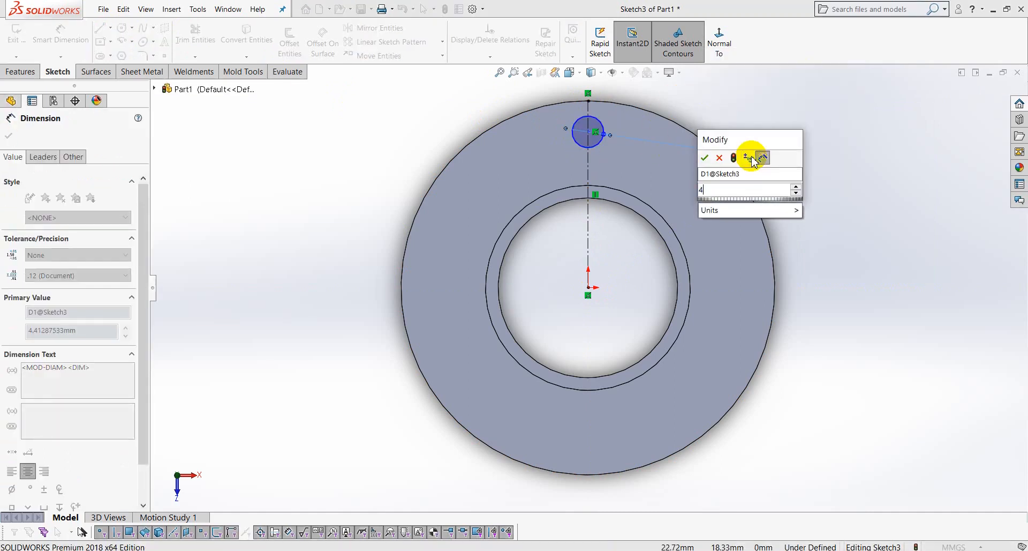
key(Return)
Step: Draw a slanted line about 5.65 mm long, tangent from the 4 mm circle's left side up to the outer edge
click(100, 29)
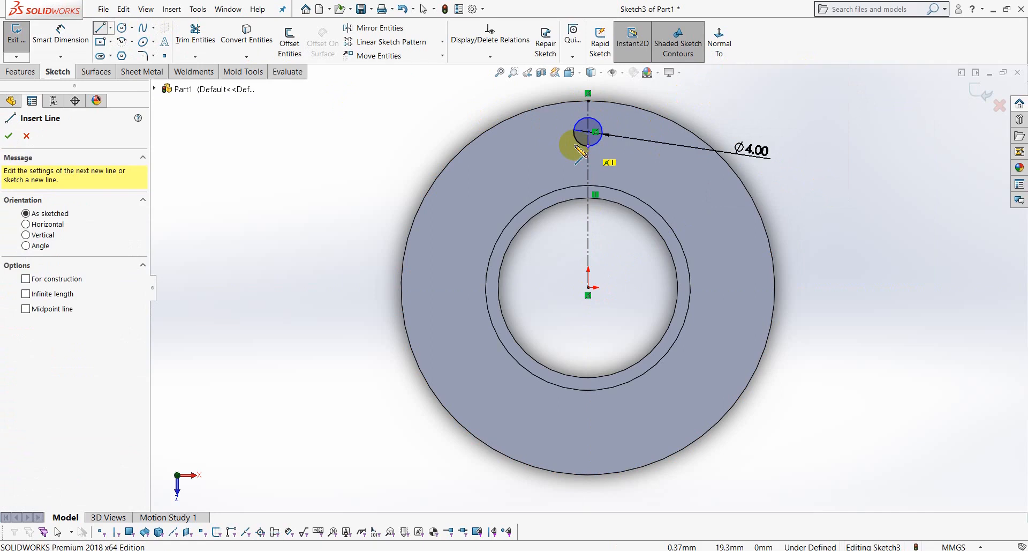
click(577, 139)
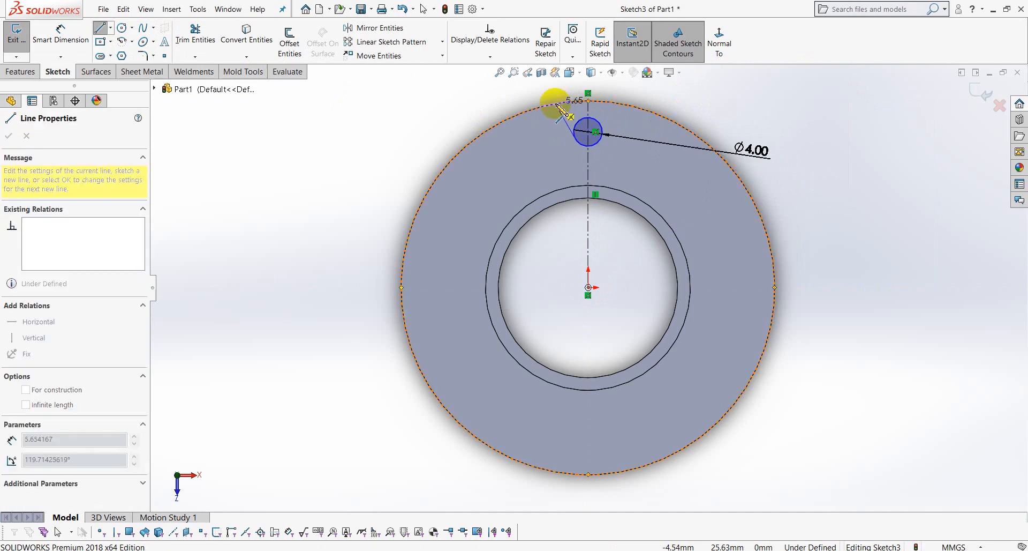
click(556, 104)
key(Escape)
Step: Mirror the slanted line about the vertical construction line, keeping the original
click(375, 27)
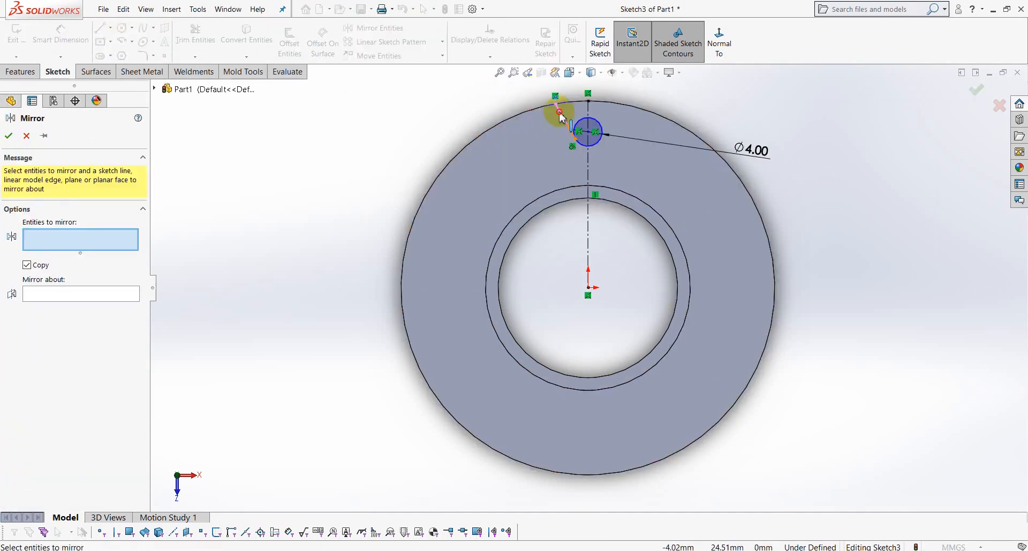
click(560, 108)
click(76, 294)
click(587, 105)
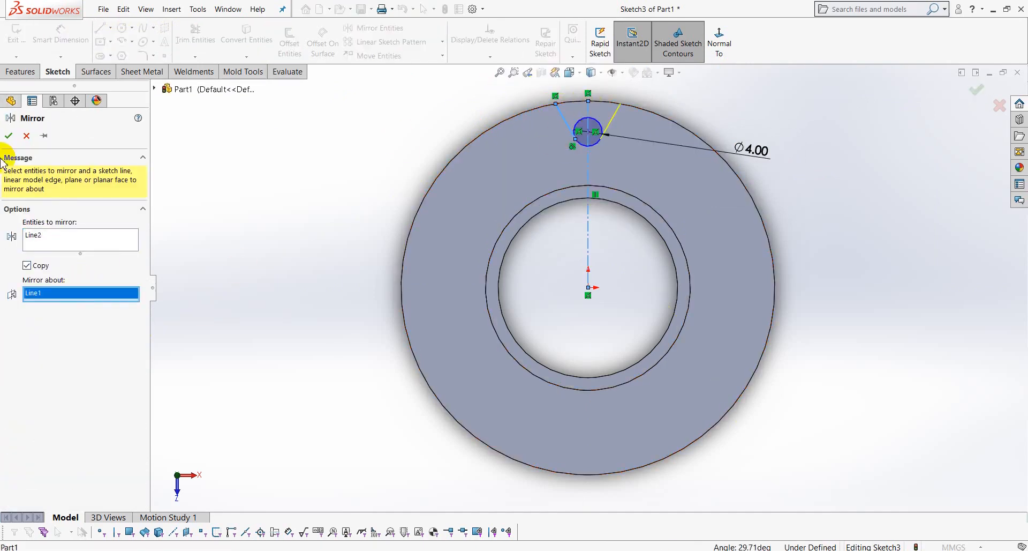
click(8, 135)
Step: Check the tangent relation between the left slanted line and the 4 mm circle
click(562, 111)
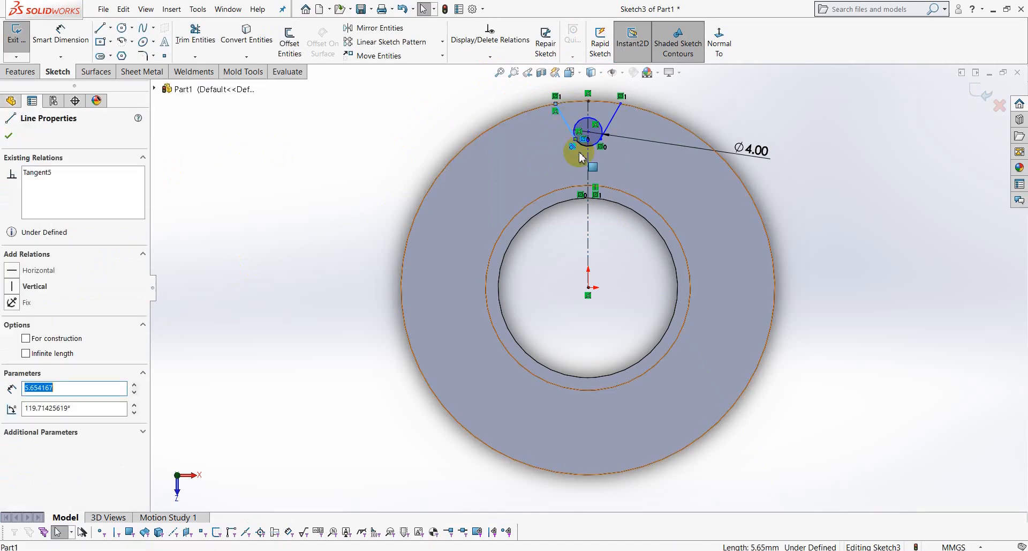
ctrl+click(585, 142)
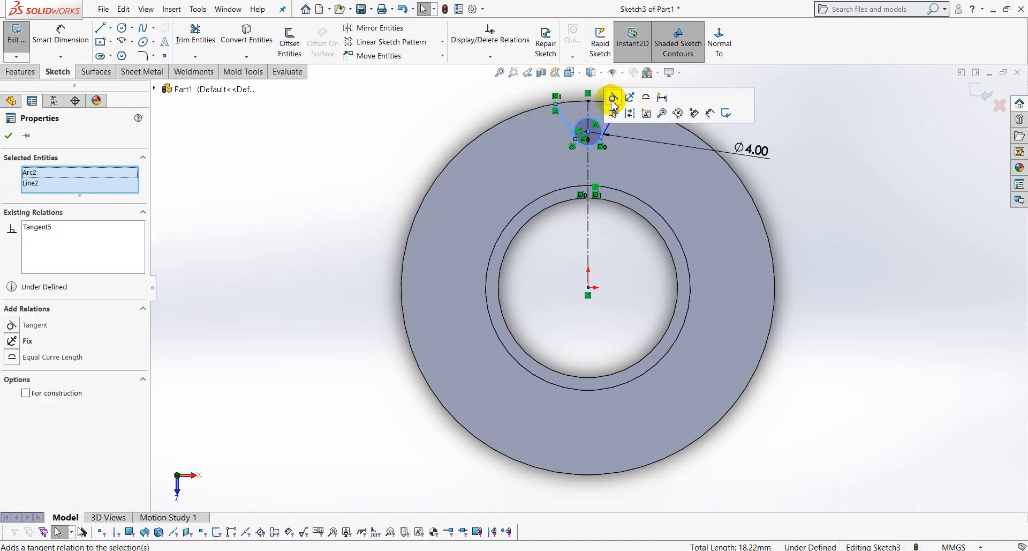
click(270, 206)
Step: Exit and reopen the notch sketch, and trim away the small circle's upper arc between the two slanted lines
click(981, 93)
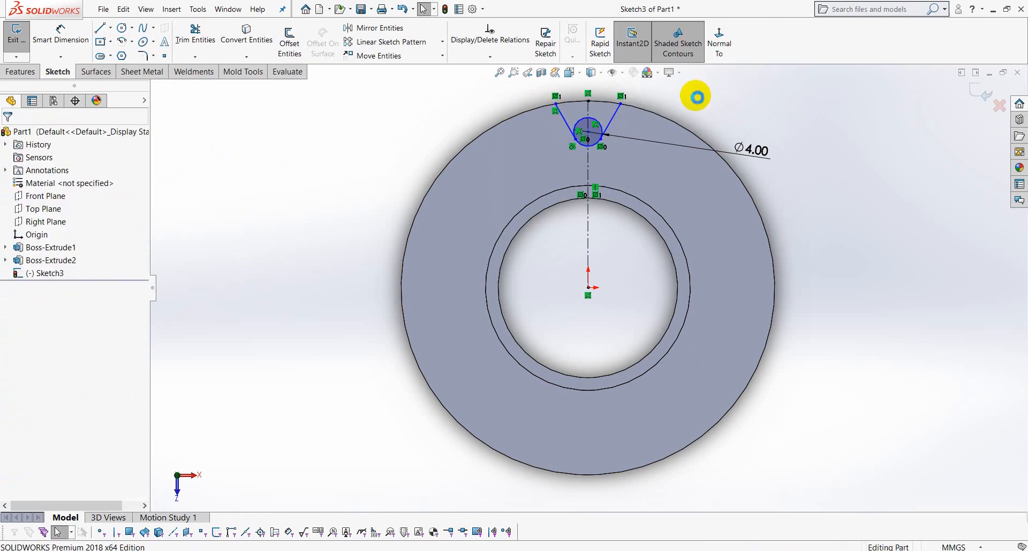
click(62, 71)
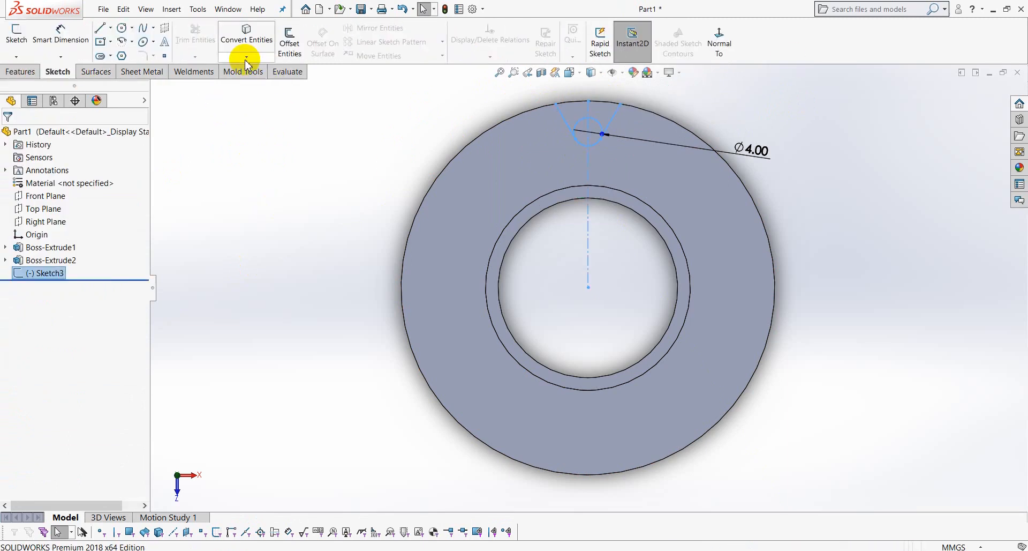
double_click(561, 115)
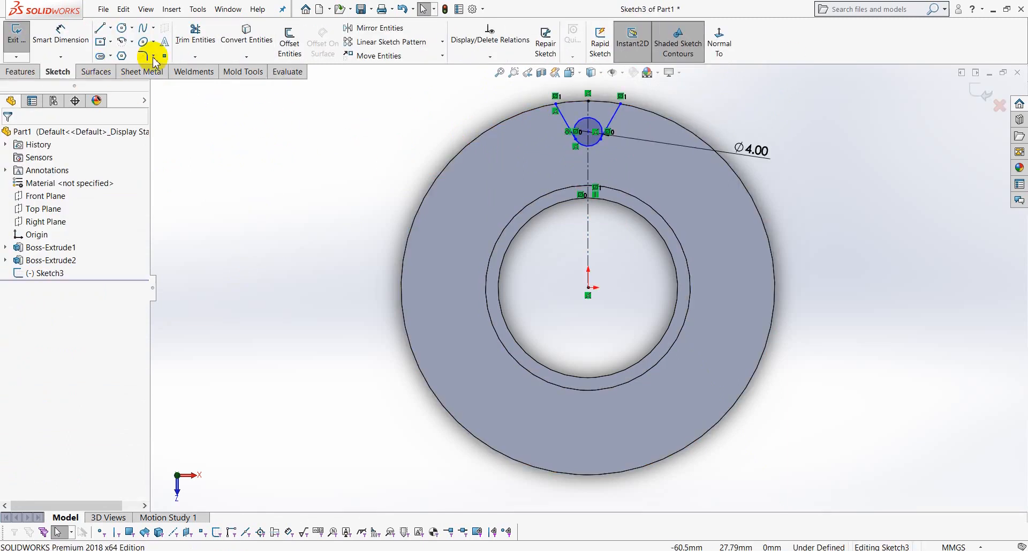
click(196, 40)
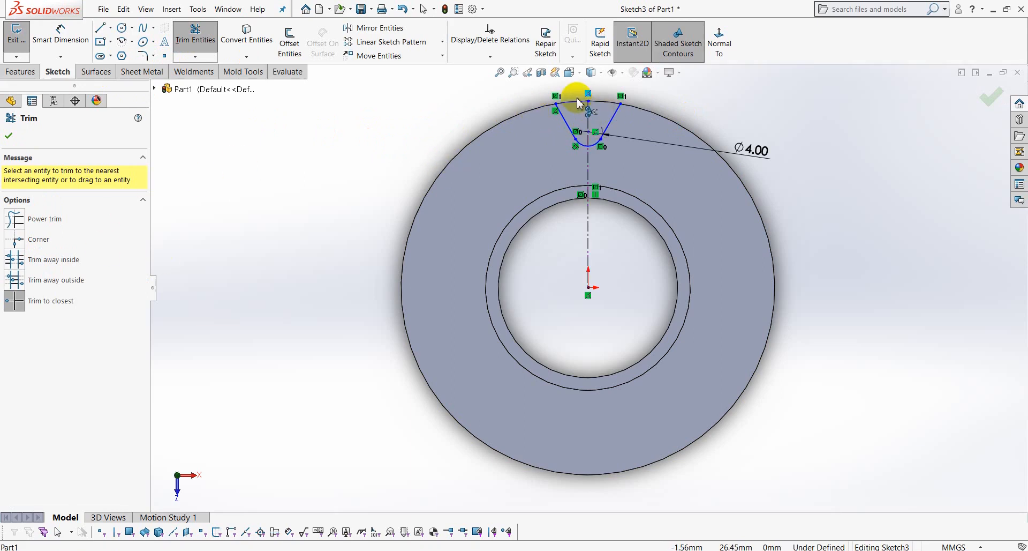
click(196, 50)
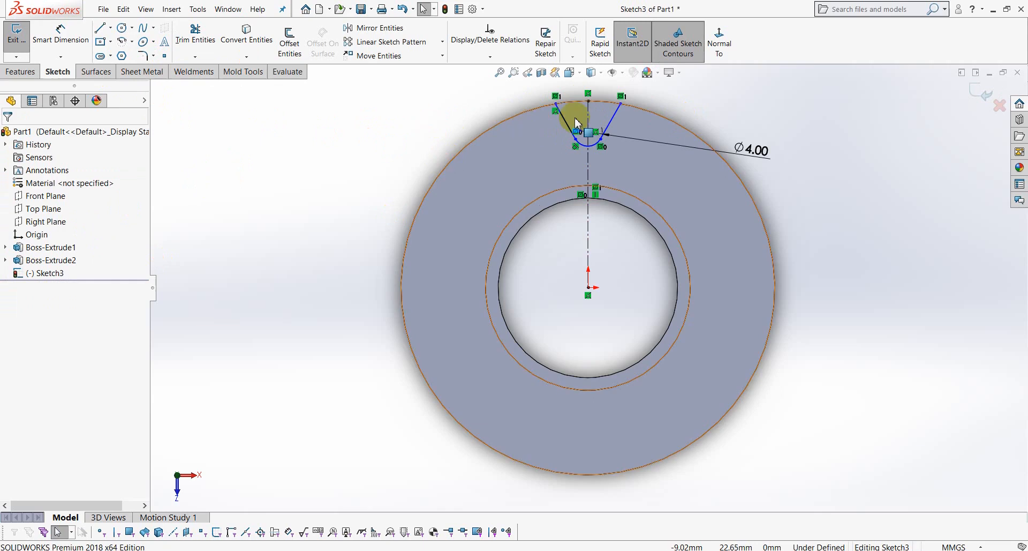
Step: Convert the ring's outer edge into the sketch and trim it to the short arc closing the notch between the slanted lines
click(598, 103)
click(245, 37)
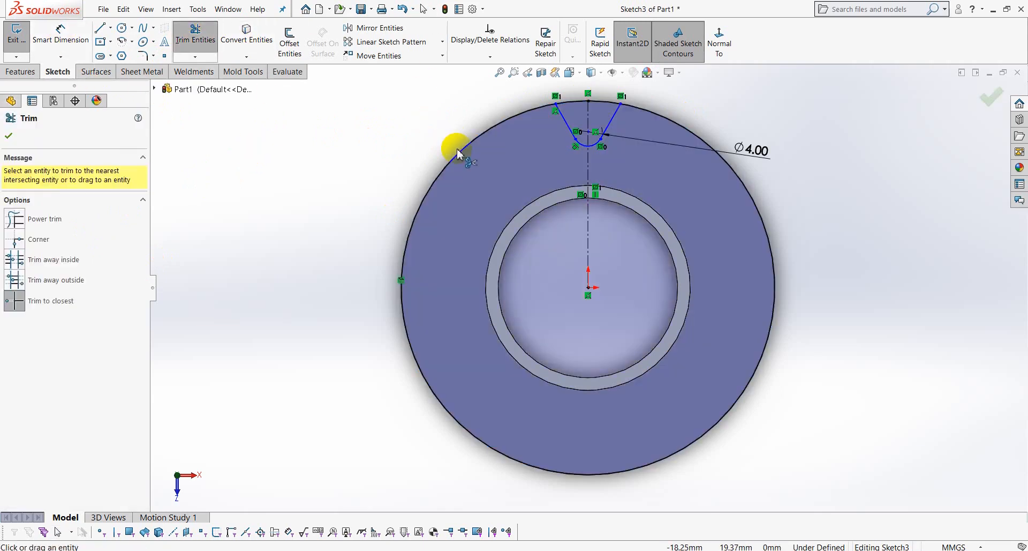
click(194, 44)
Step: Dimension the angle between the two slanted notch lines as 60 degrees
click(67, 37)
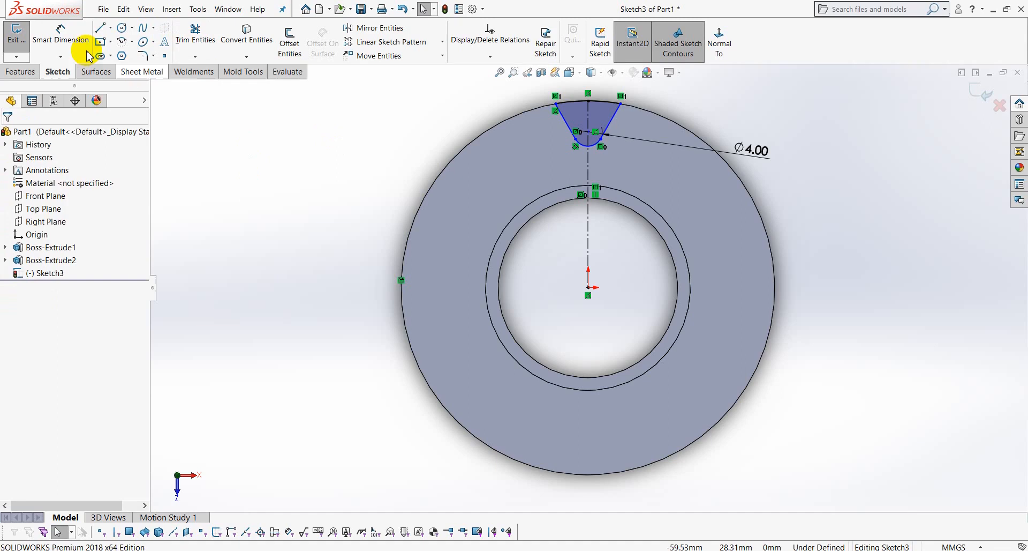
click(566, 114)
click(614, 116)
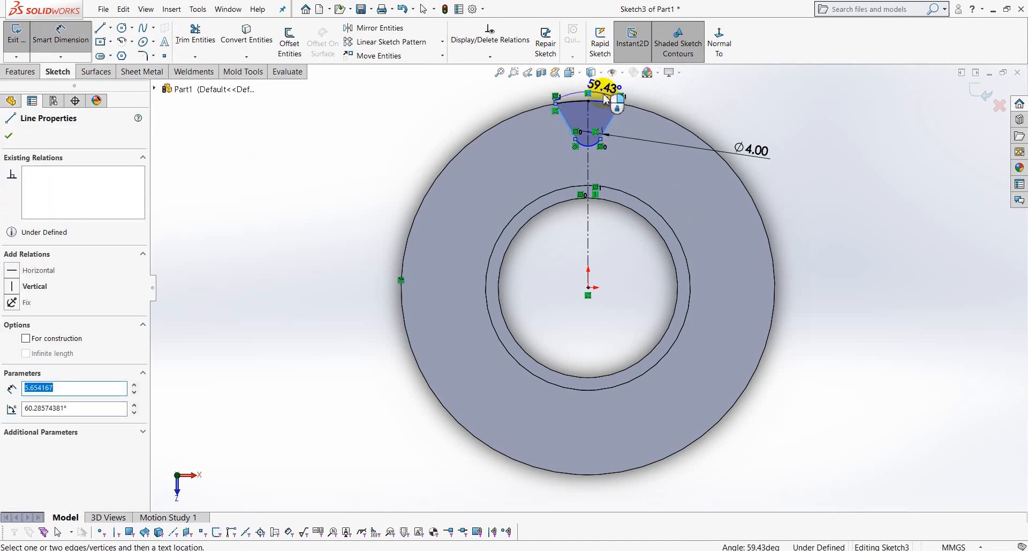
scroll(605, 98, up, 3)
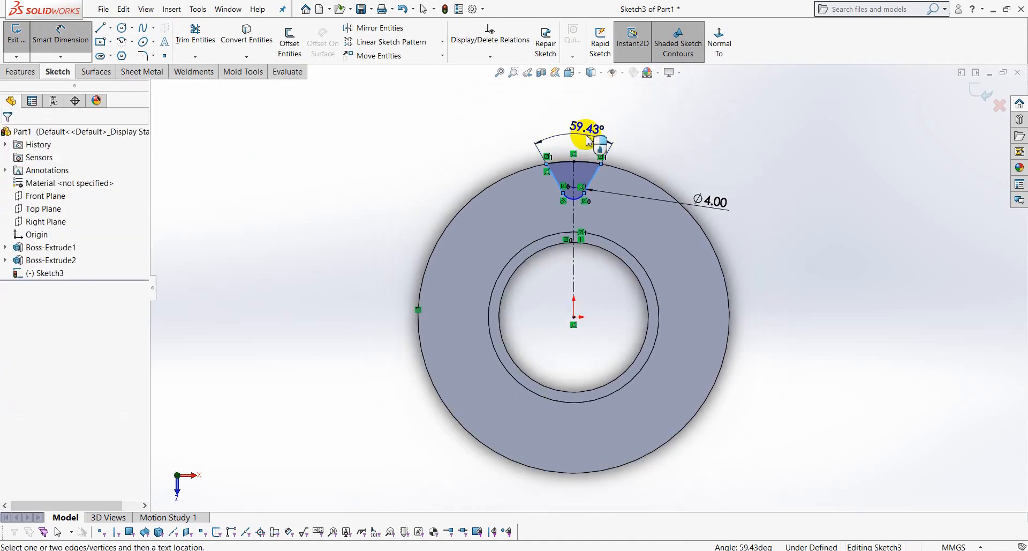
click(589, 140)
text(60)
key(Return)
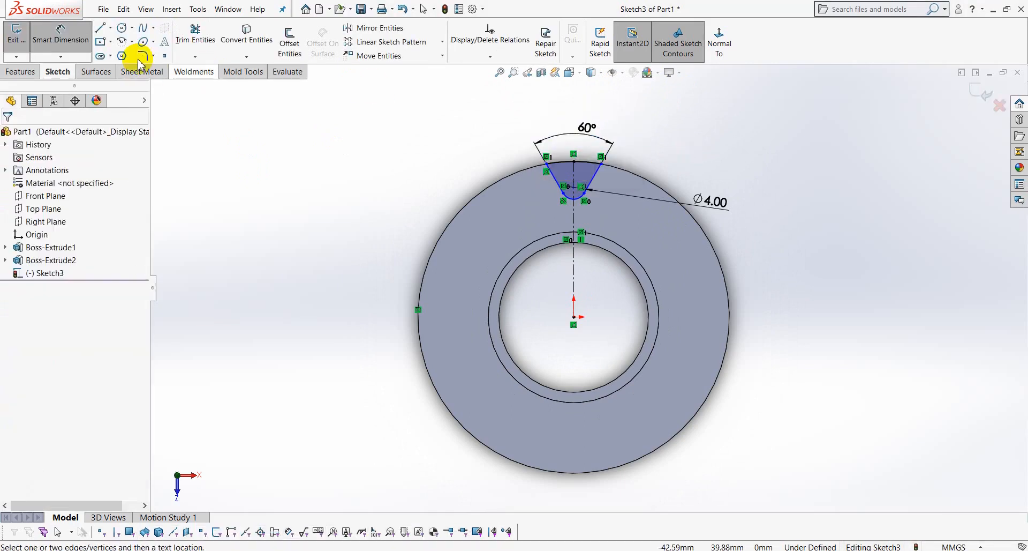
Step: Dimension the distance from the notch arc's centre to the origin as 20 mm
key(Escape)
click(68, 43)
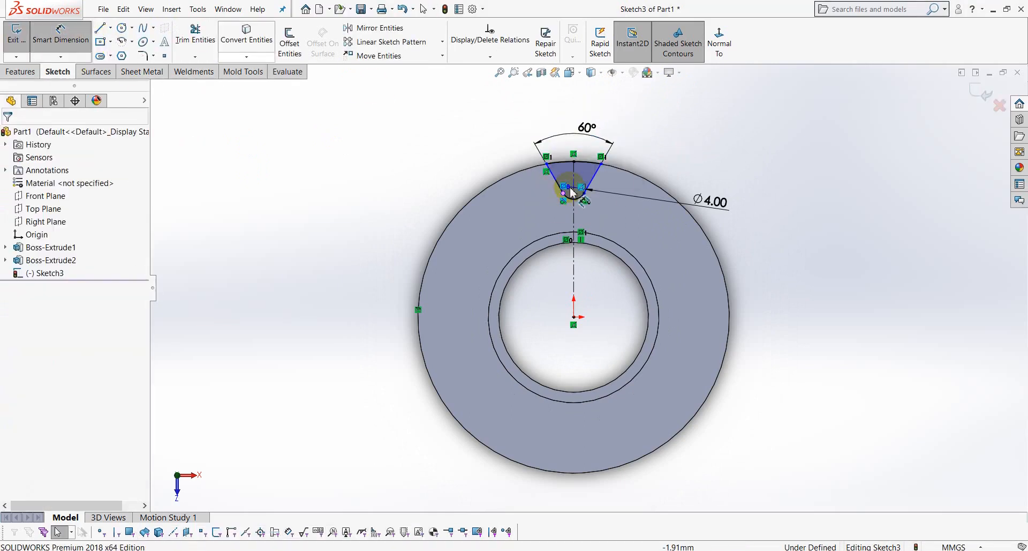
click(574, 316)
click(798, 259)
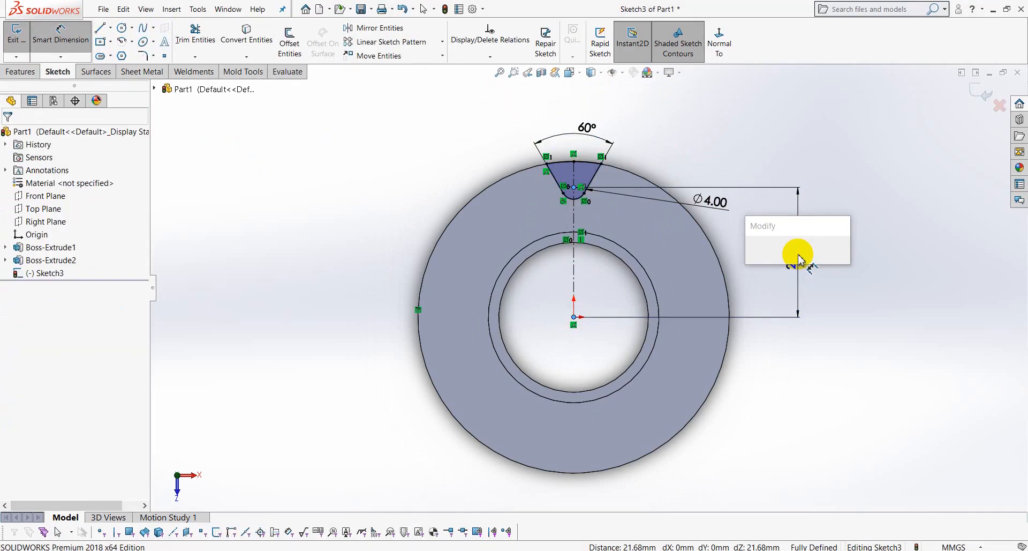
text(20)
key(Return)
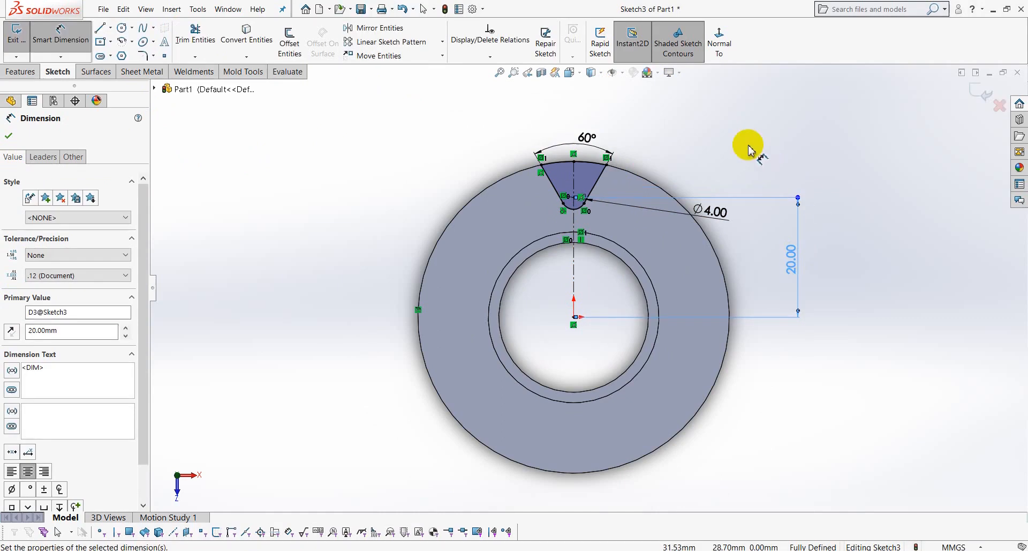
Step: Circular-pattern the notch's slanted lines and arcs around the origin with 12 equally spaced instances over 360 degrees
click(970, 95)
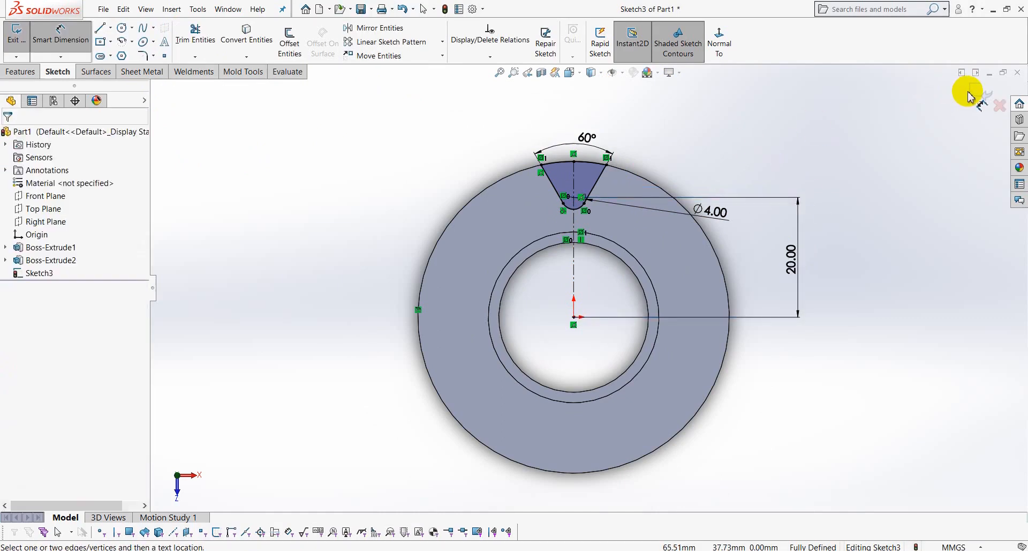
click(443, 47)
click(413, 69)
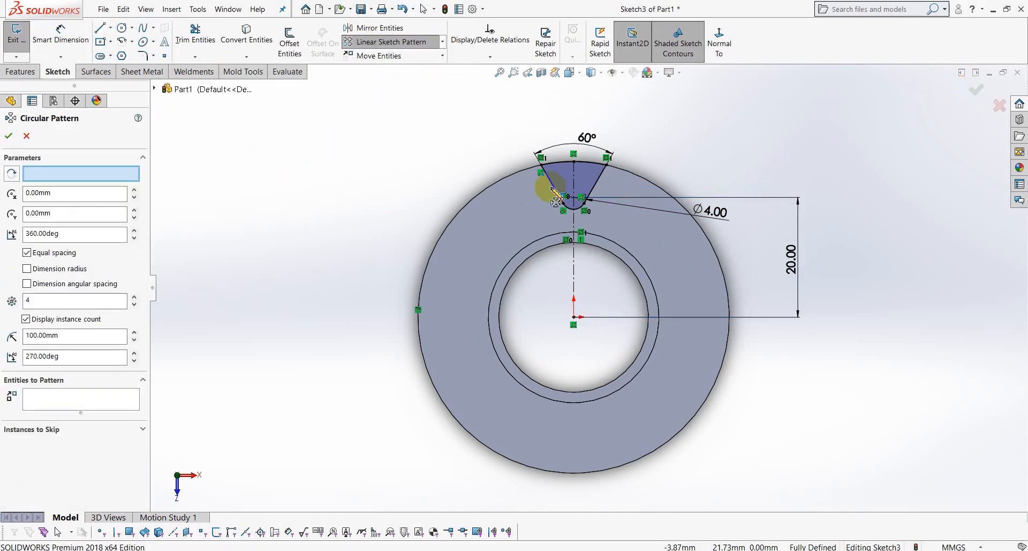
click(575, 161)
click(593, 180)
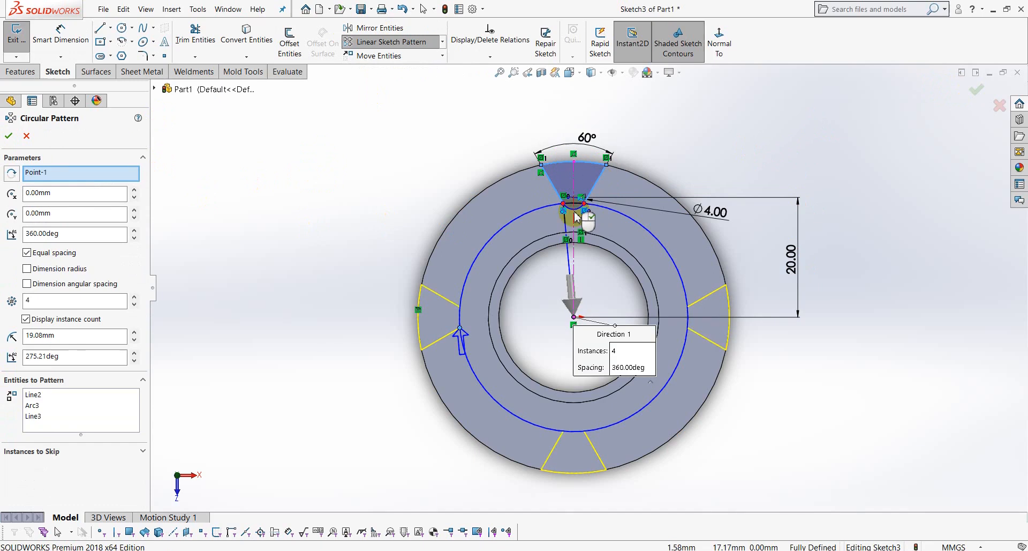
click(565, 206)
click(34, 233)
click(38, 300)
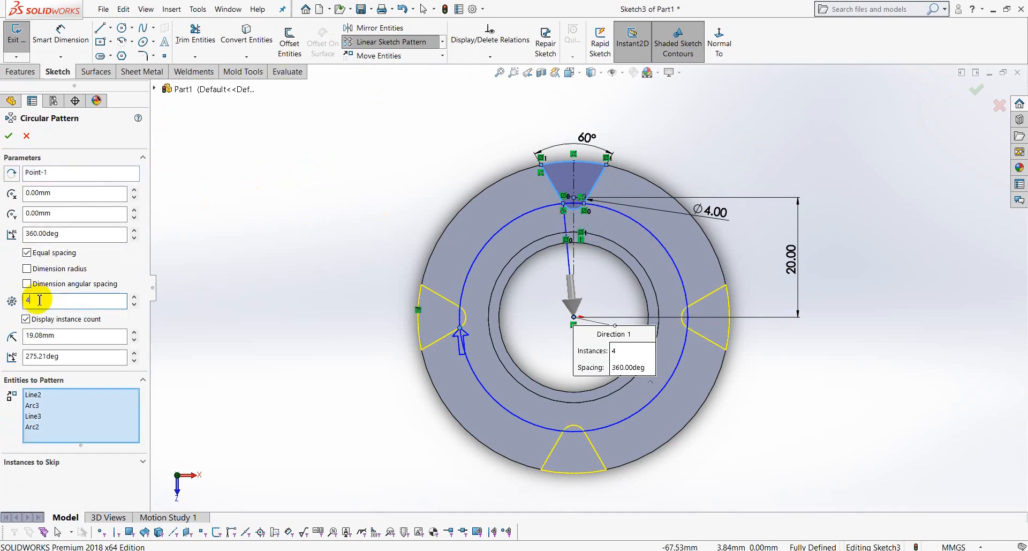
click(9, 136)
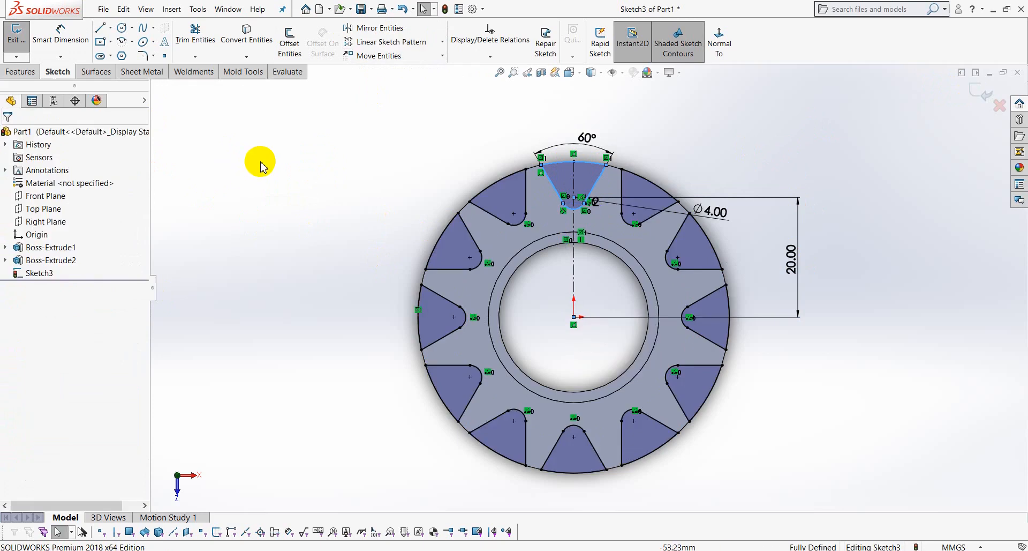
Step: Cut-extrude the patterned notch profiles through all of the ring
click(22, 50)
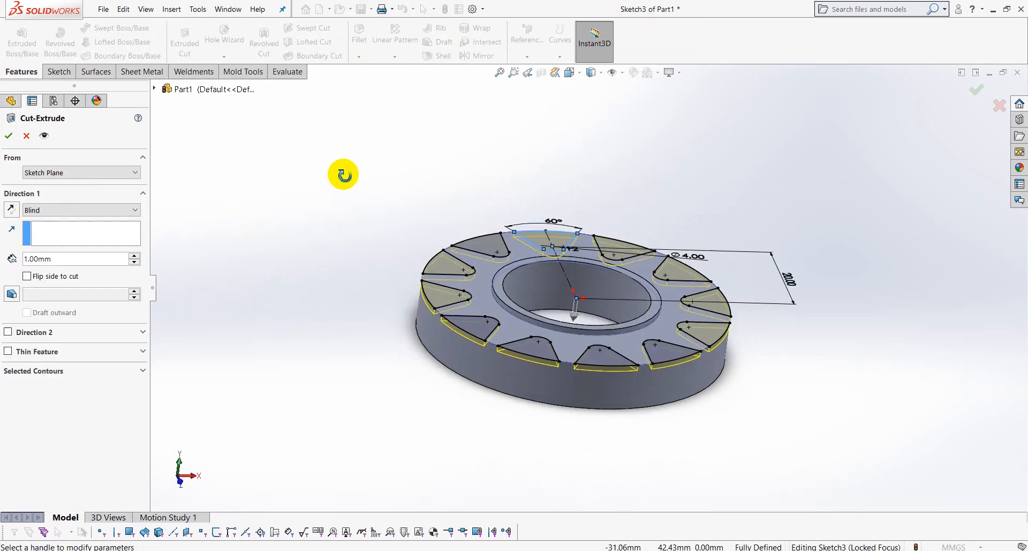
click(135, 210)
click(81, 229)
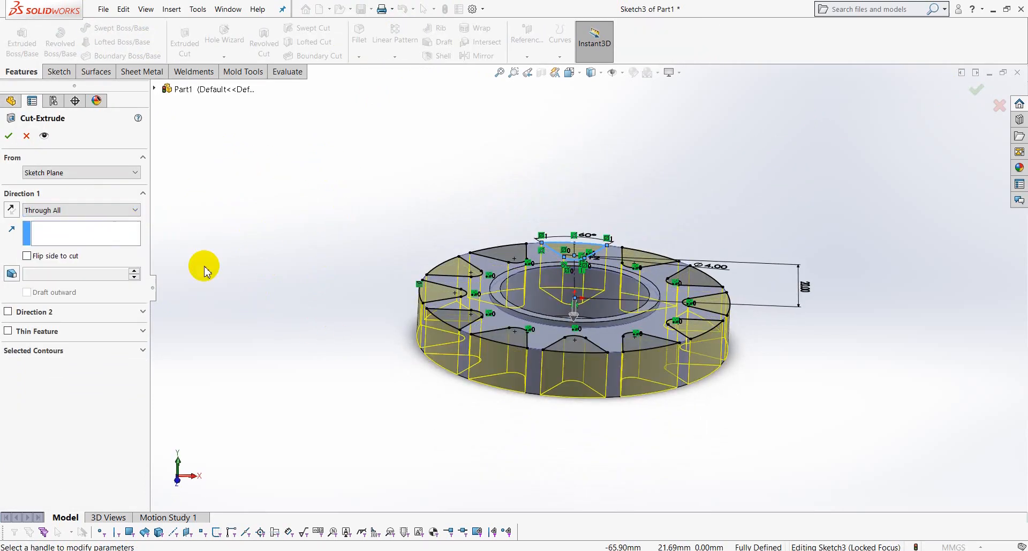
click(8, 137)
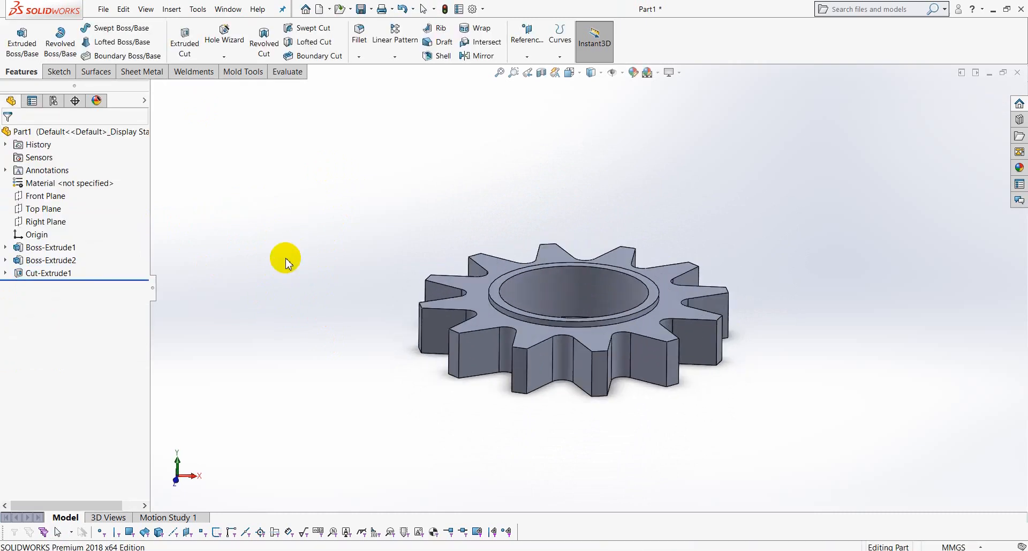
Step: Sketch a right triangle on the Front Plane from the lip's outer base corner past the teeth, with a slanted side about 17.7 mm long
click(54, 196)
click(60, 178)
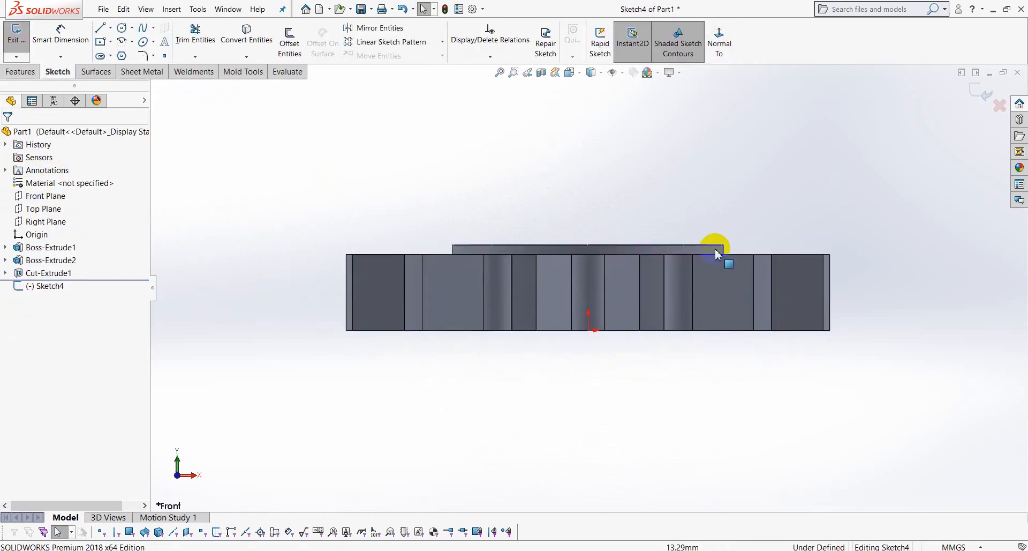
click(101, 28)
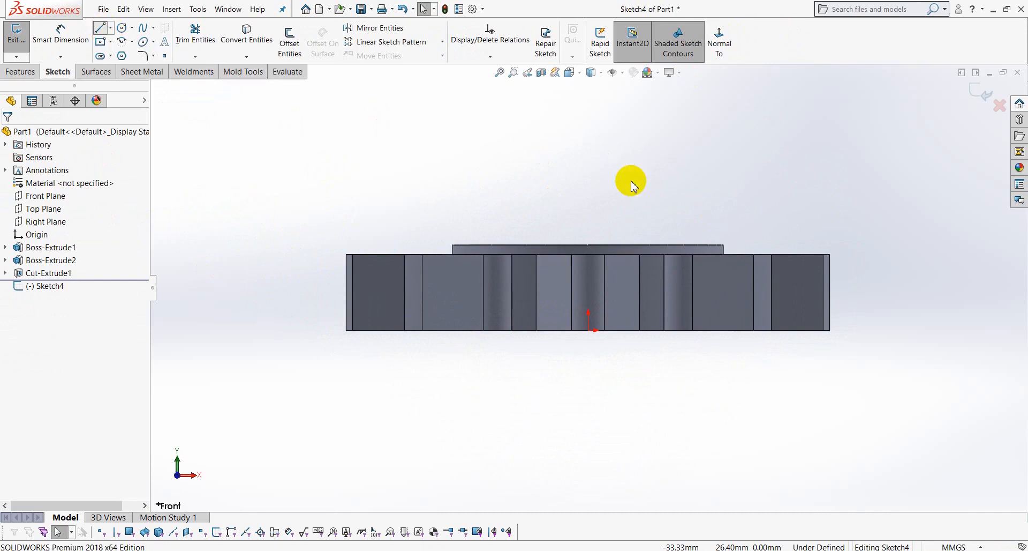
click(723, 254)
click(883, 254)
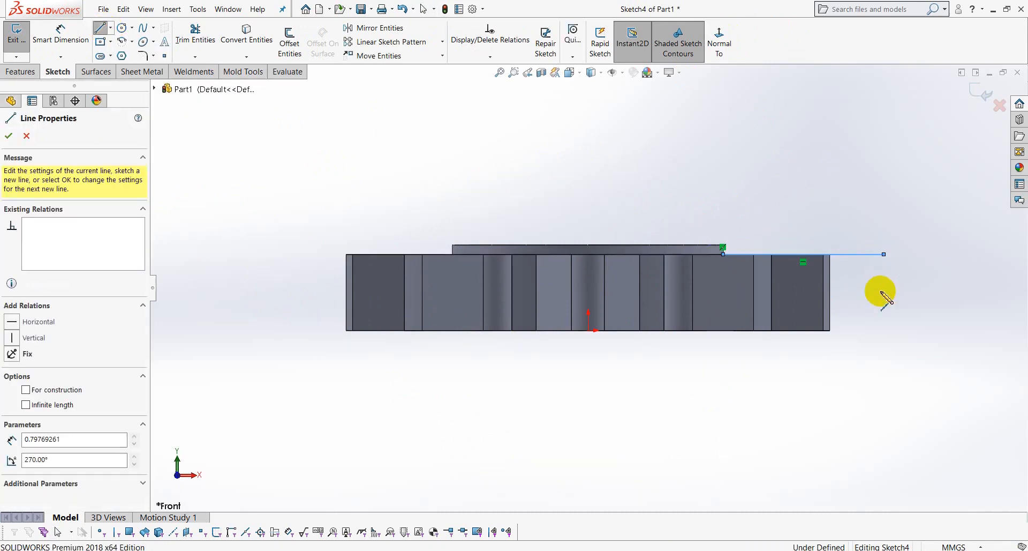
click(883, 305)
click(723, 254)
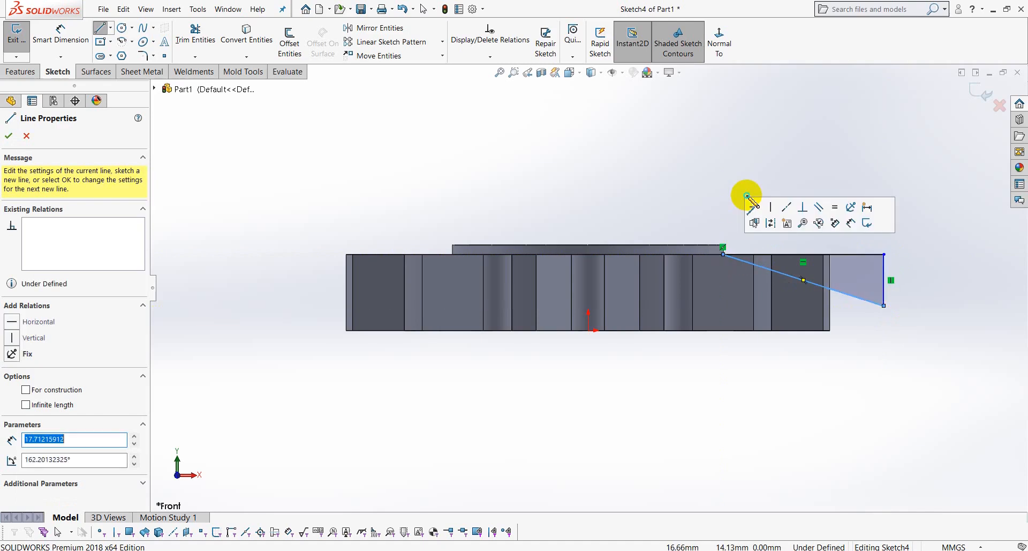
Step: Dimension the angle between the triangle's horizontal and slanted lines as 15 degrees
right_click(745, 196)
click(867, 181)
click(835, 255)
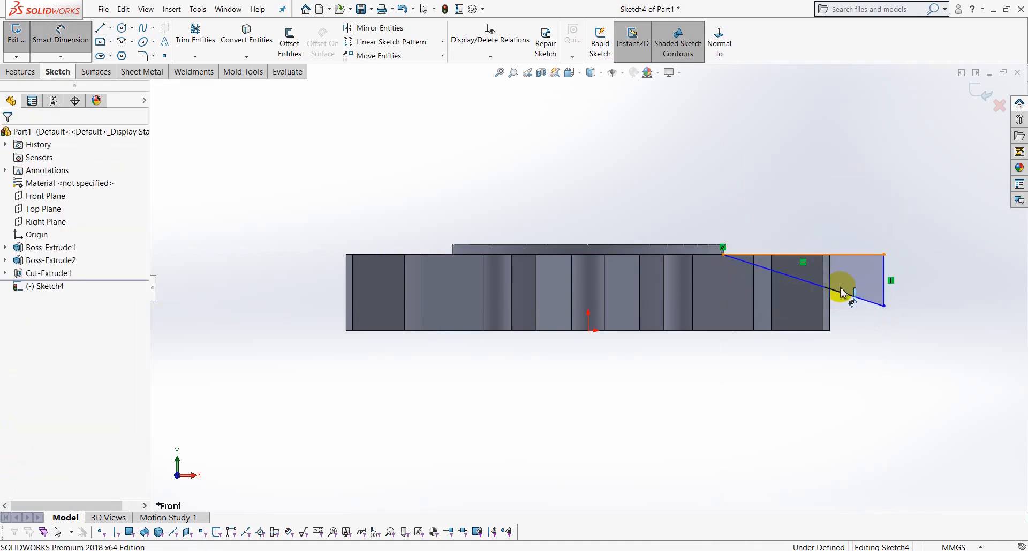
click(840, 291)
click(918, 282)
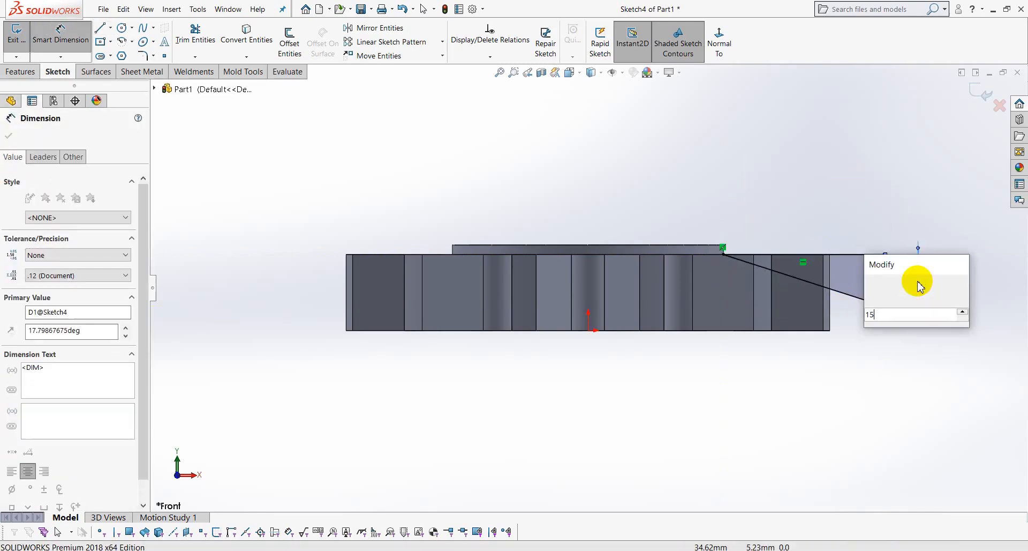
text(15)
key(Return)
Step: Display the temporary axes and revolve-cut the triangle 360 degrees about the ring's central axis
click(981, 90)
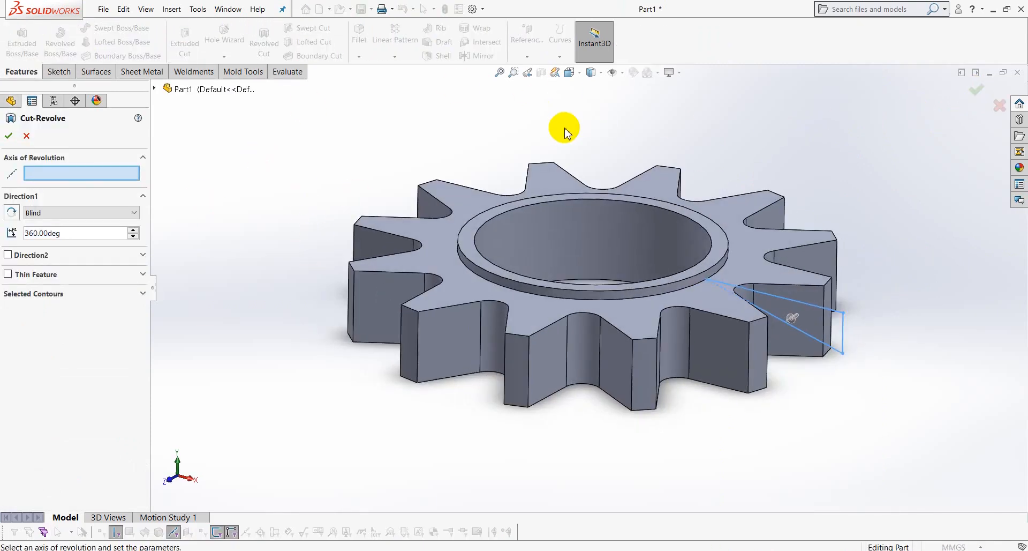
click(622, 73)
click(575, 112)
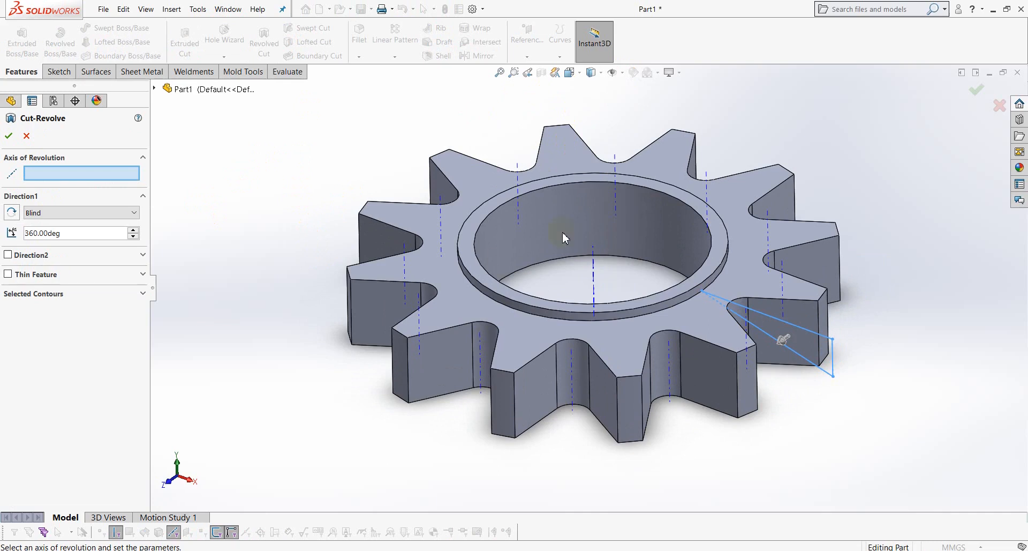
click(589, 279)
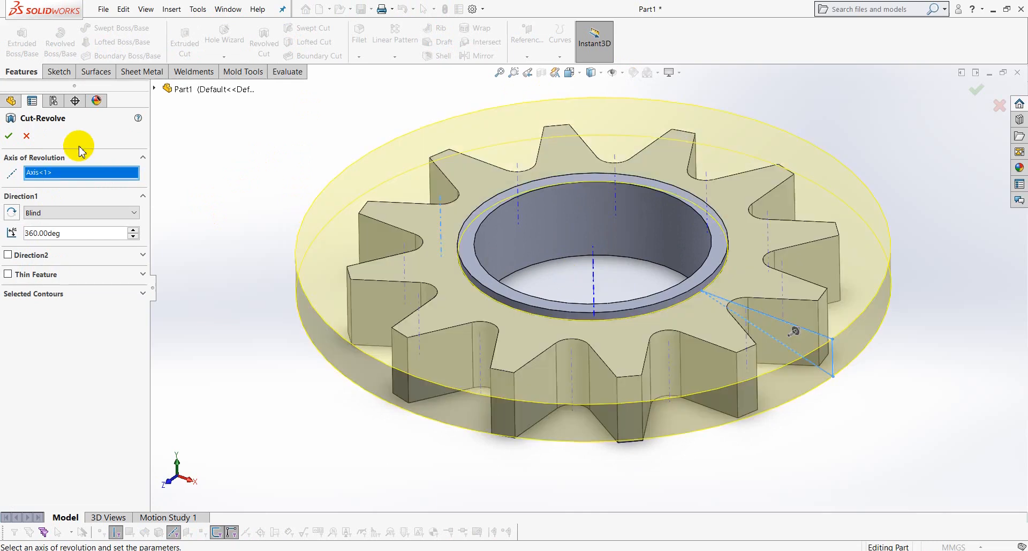
click(12, 135)
Step: Hide the temporary axes on the toothed part
middle_drag(271, 222, 308, 203)
click(623, 72)
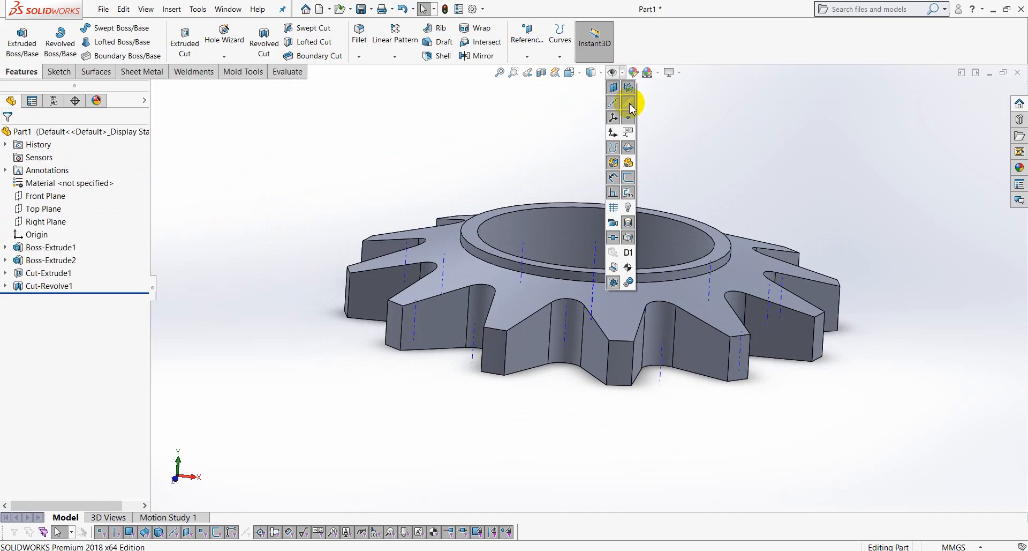
click(408, 122)
middle_drag(409, 125, 520, 175)
Step: Save the part to the Desktop under the file name "Part1 - Nut"
click(103, 9)
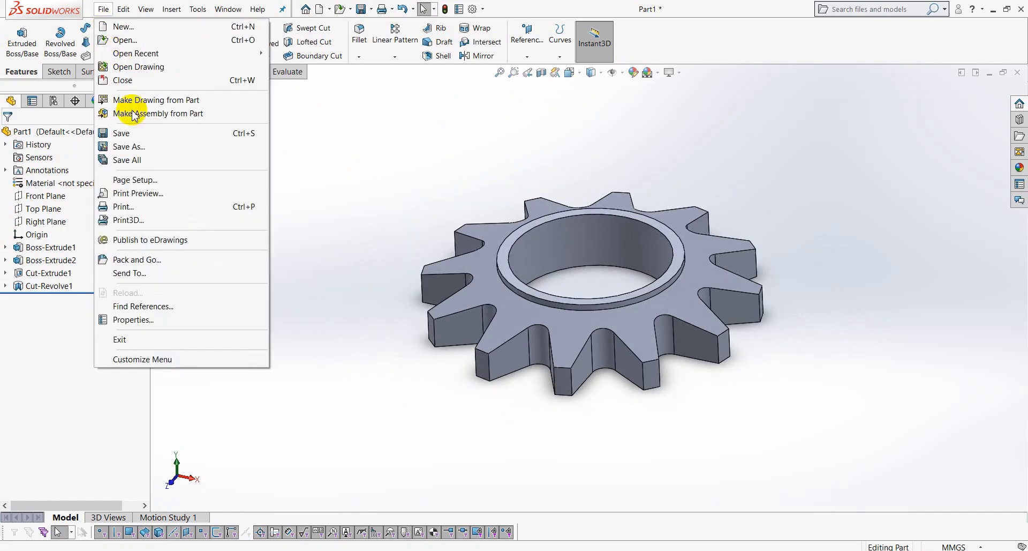
click(136, 142)
scroll(353, 225, up, 3)
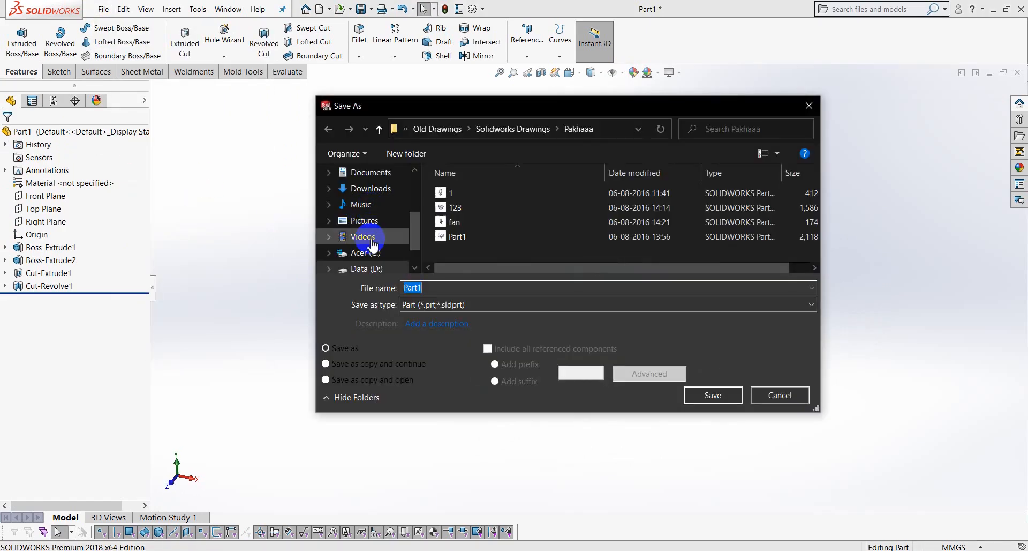
click(375, 189)
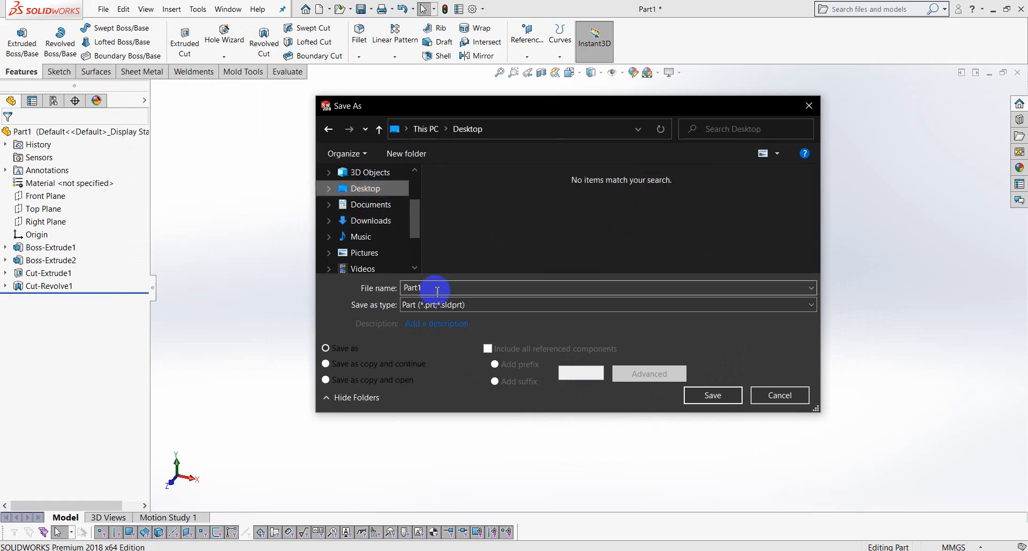
double_click(444, 289)
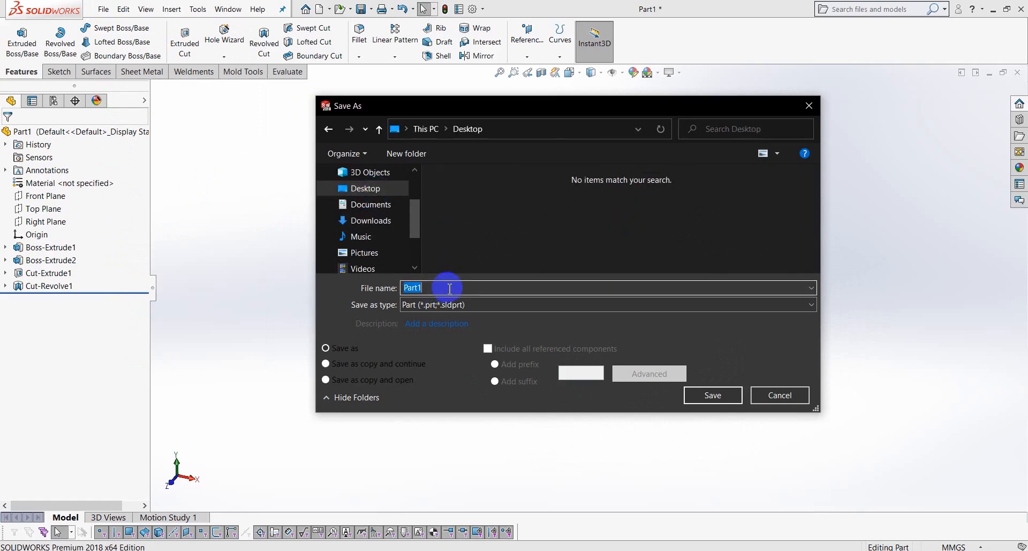
key(Caps_Lock)
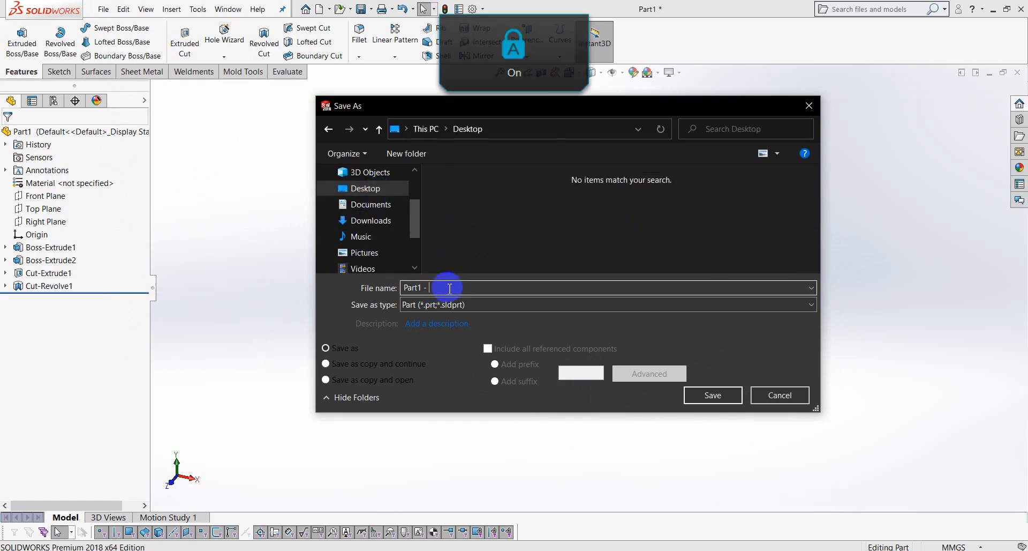
text(N)
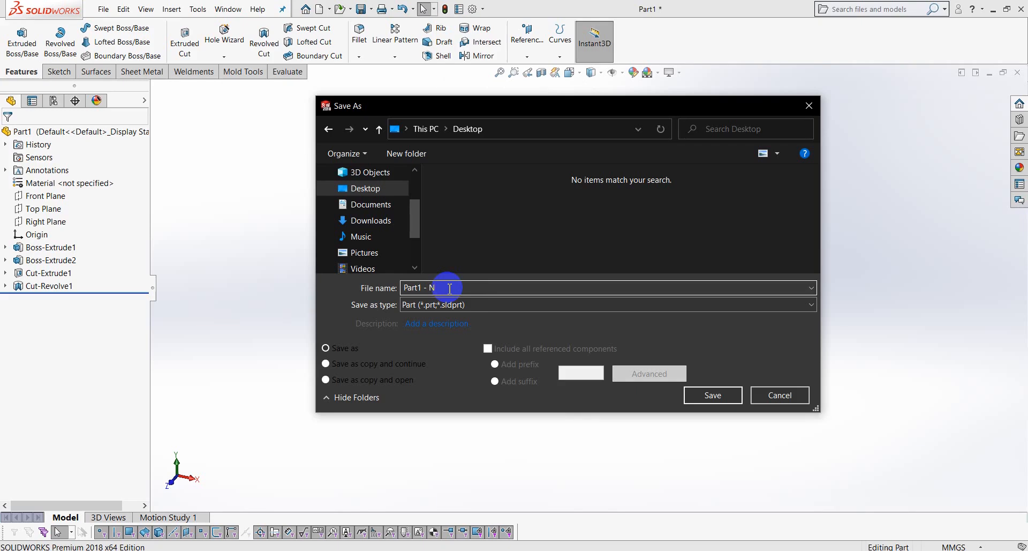
key(Caps_Lock)
text(ut)
key(Return)
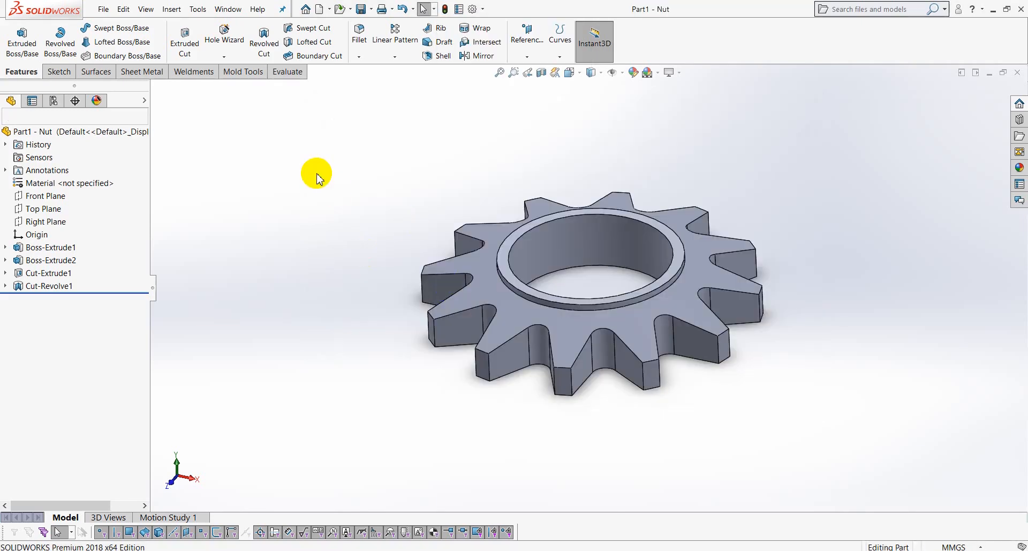
Step: Close the nut part and create a new part document
click(1017, 75)
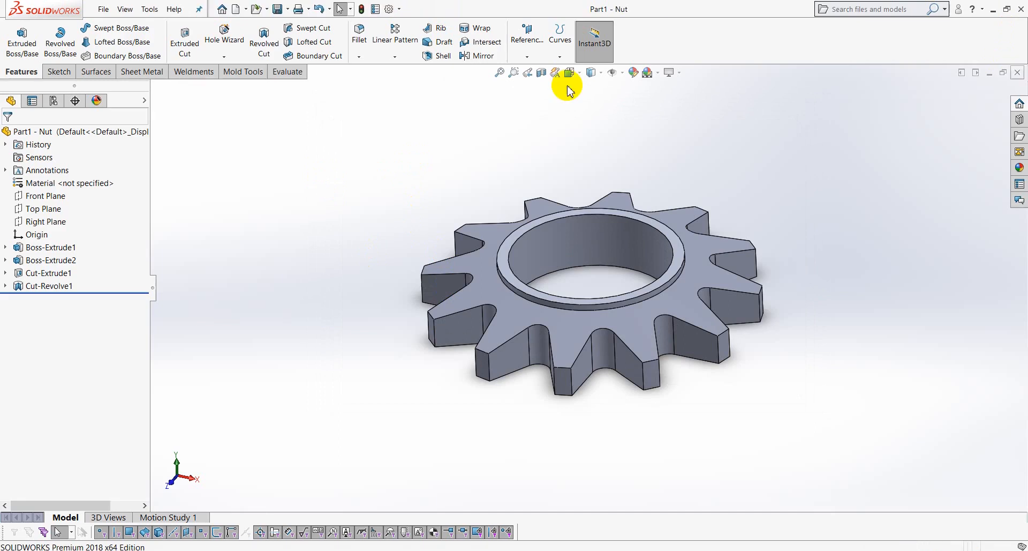
click(102, 10)
click(110, 24)
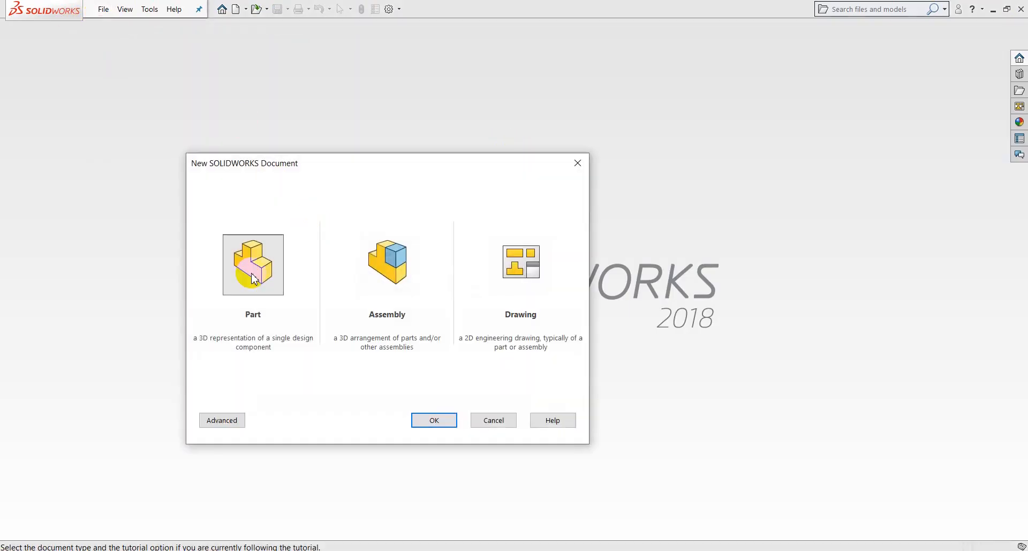
key(Return)
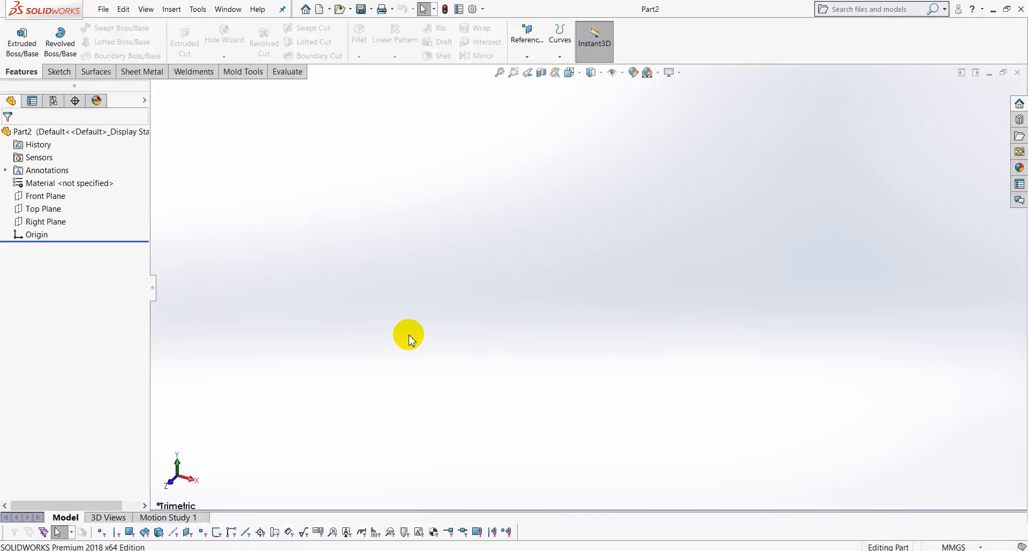
Step: Start a sketch on the Top Plane and draw a circle of about 34 mm radius centred on the origin
click(51, 71)
click(17, 38)
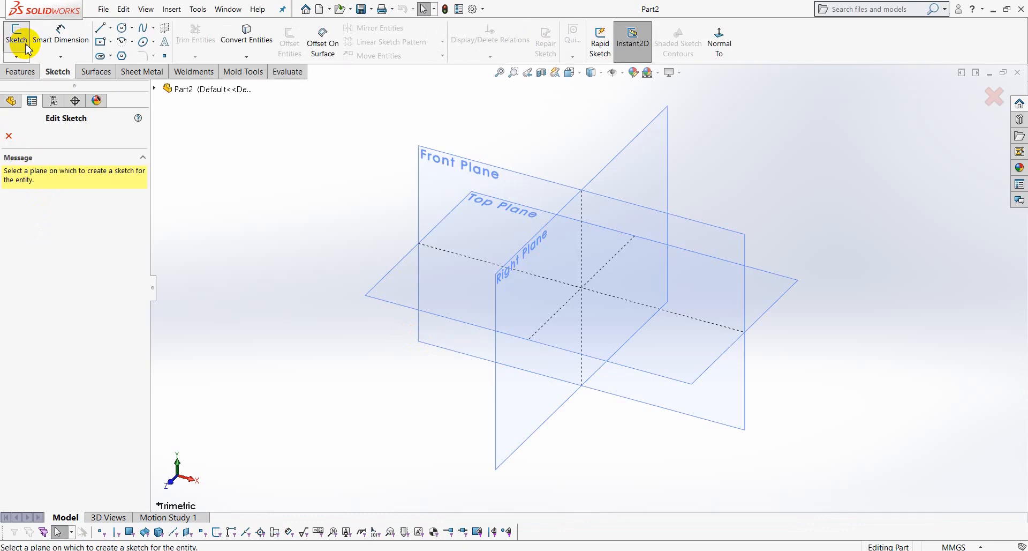
click(394, 292)
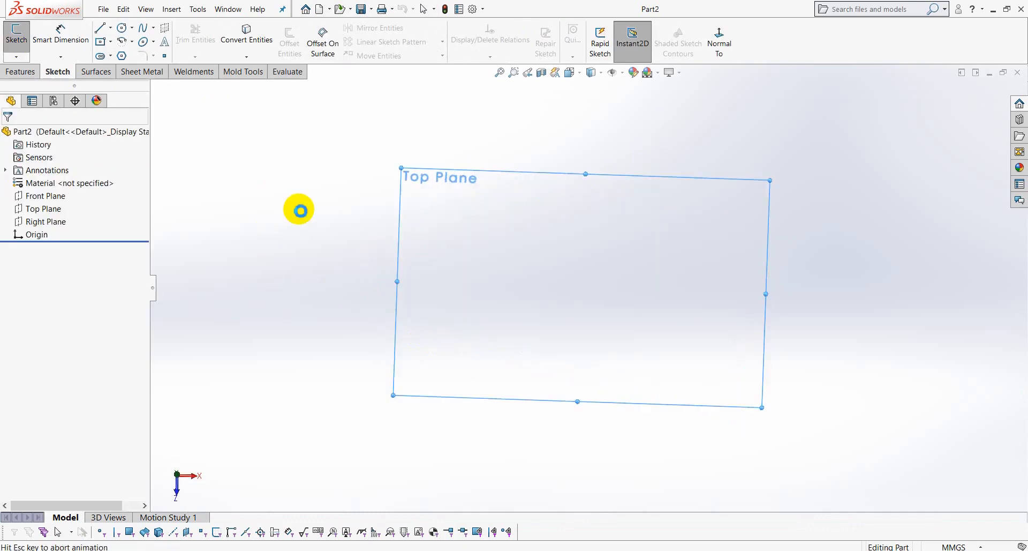
click(122, 27)
click(589, 298)
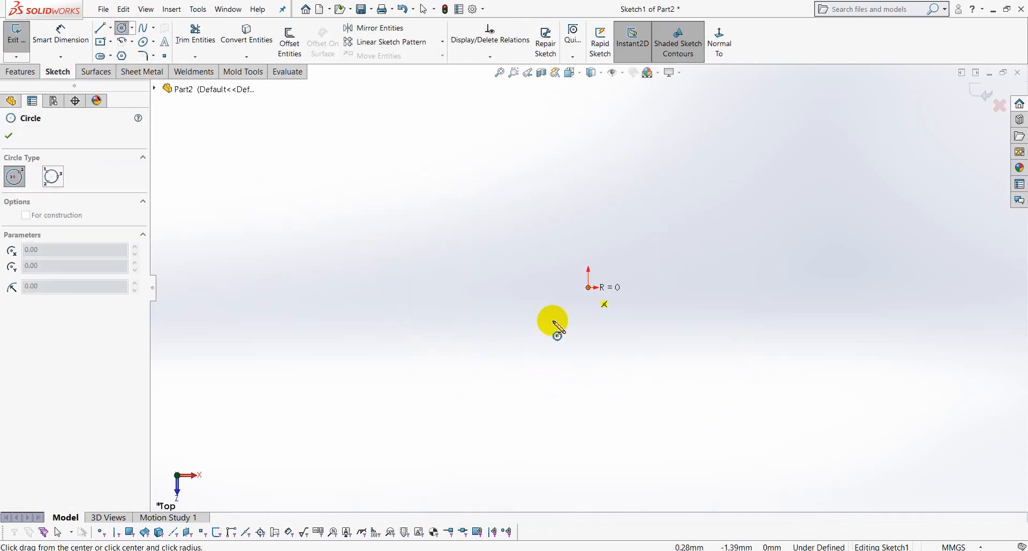
click(556, 345)
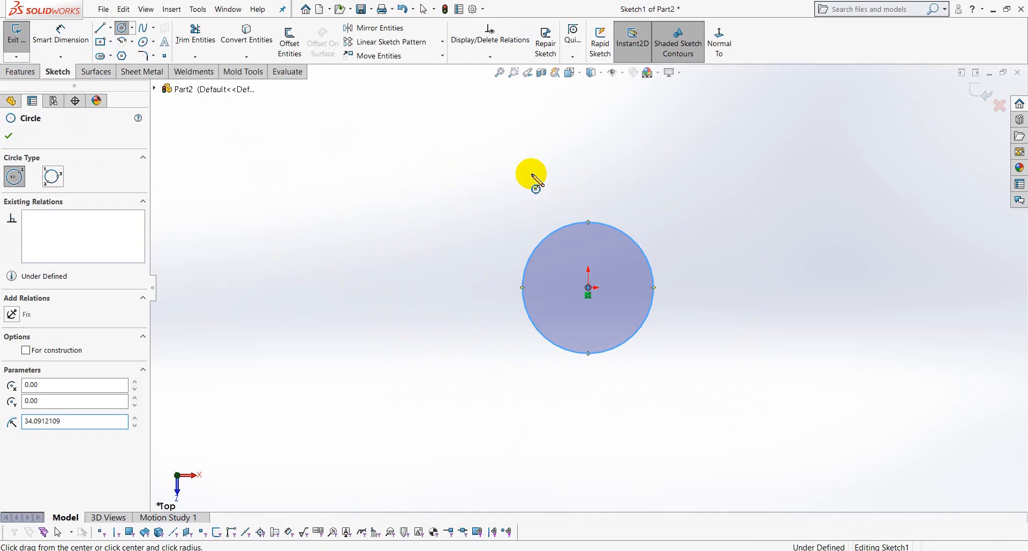
Step: Dimension the circle's diameter as 40 mm
right_click(525, 161)
click(627, 145)
click(632, 232)
click(691, 194)
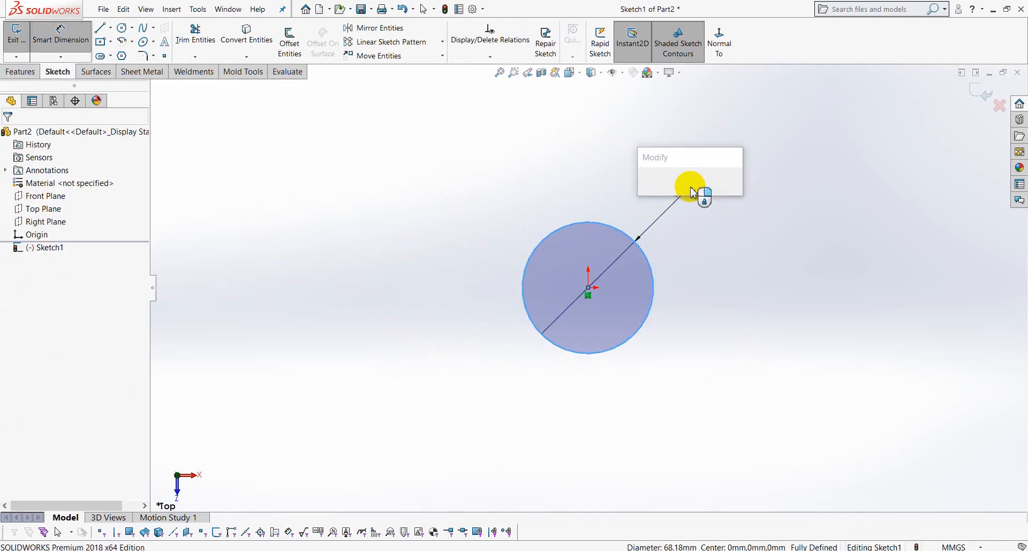
text(40)
key(Return)
key(Escape)
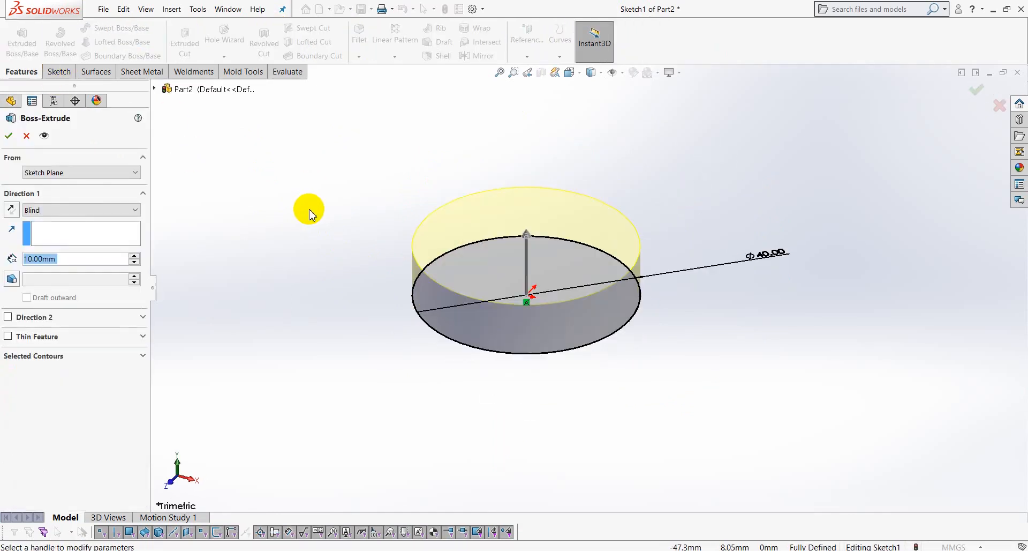
Step: Extrude the circle as a blind boss 3 mm thick
text(3)
key(Return)
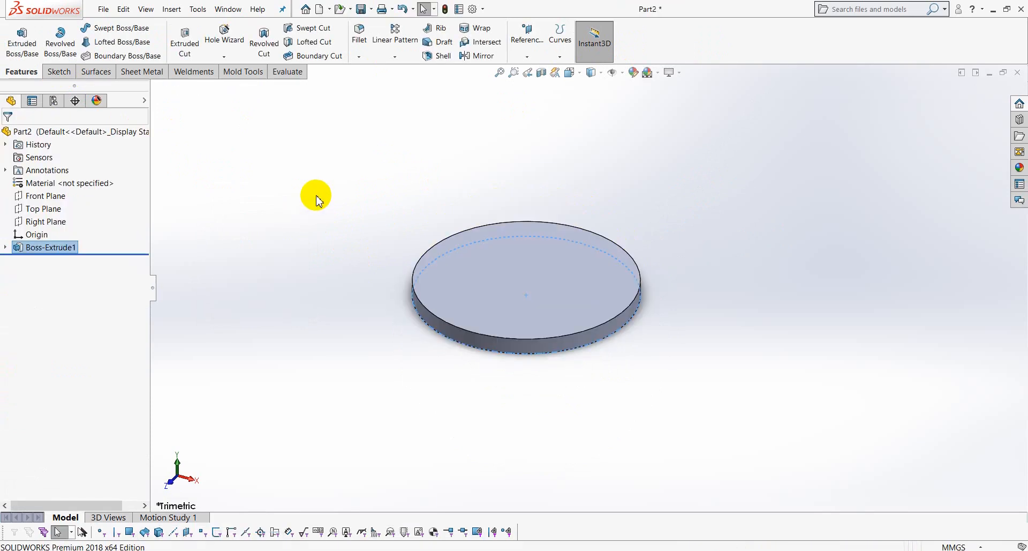
Step: Start a sketch on the disc's upper face and draw a circle about 17 mm in diameter centred on the origin
click(552, 282)
click(602, 253)
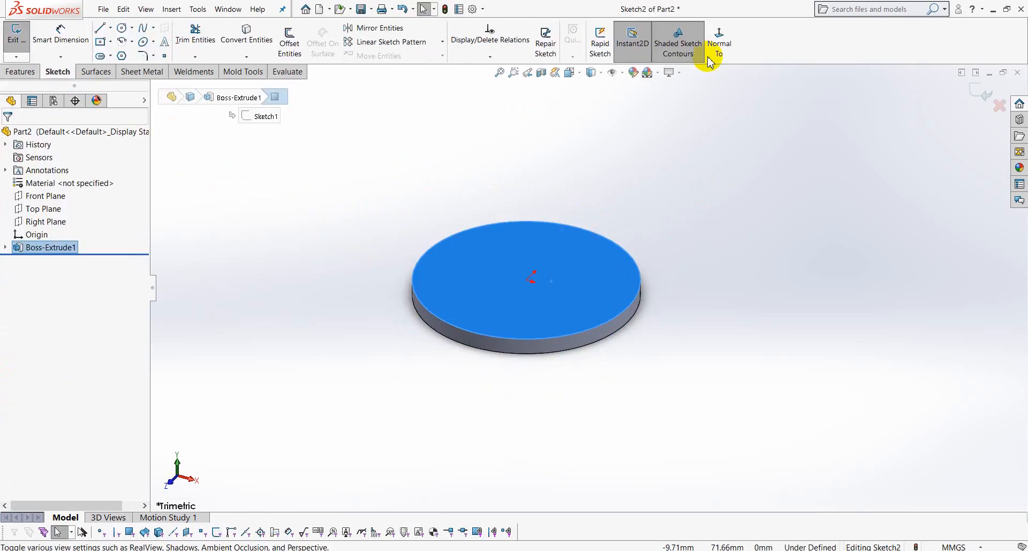
click(712, 48)
click(122, 31)
mouse_move(588, 288)
mouse_down()
mouse_move(592, 310)
mouse_move(673, 258)
mouse_move(661, 261)
mouse_up()
Step: Dimension the sketched circle's diameter as 12 mm
right_click(810, 187)
click(917, 170)
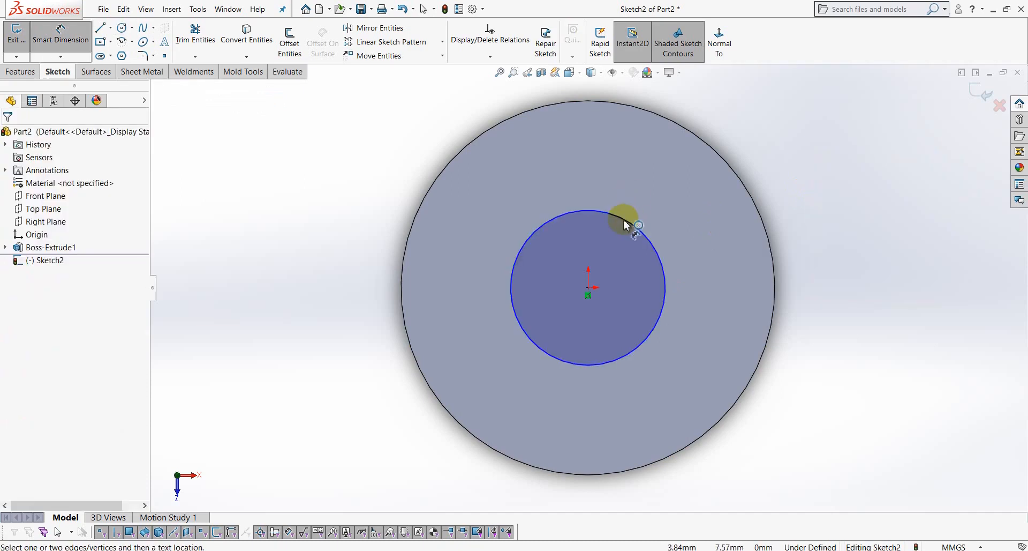
click(625, 218)
click(809, 151)
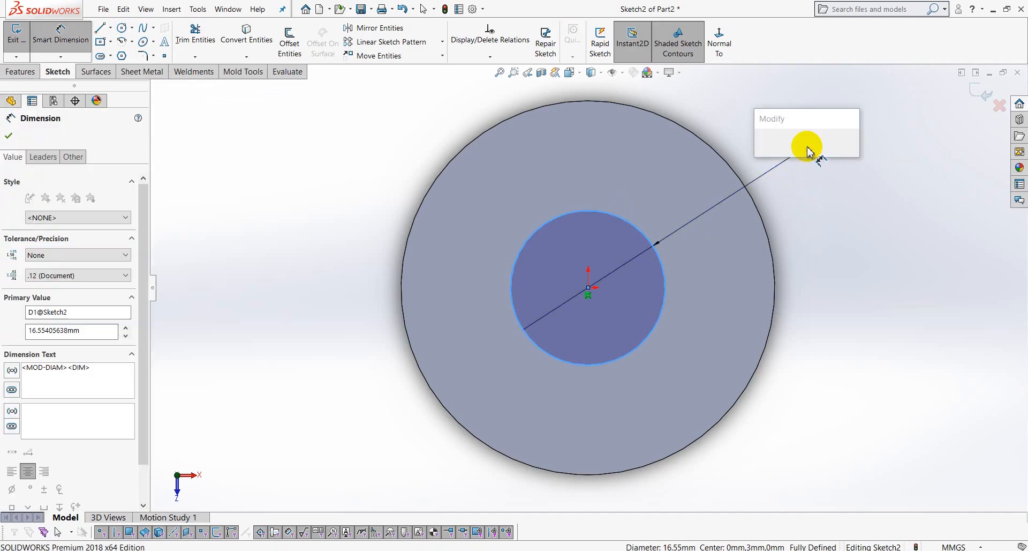
text(12)
key(Return)
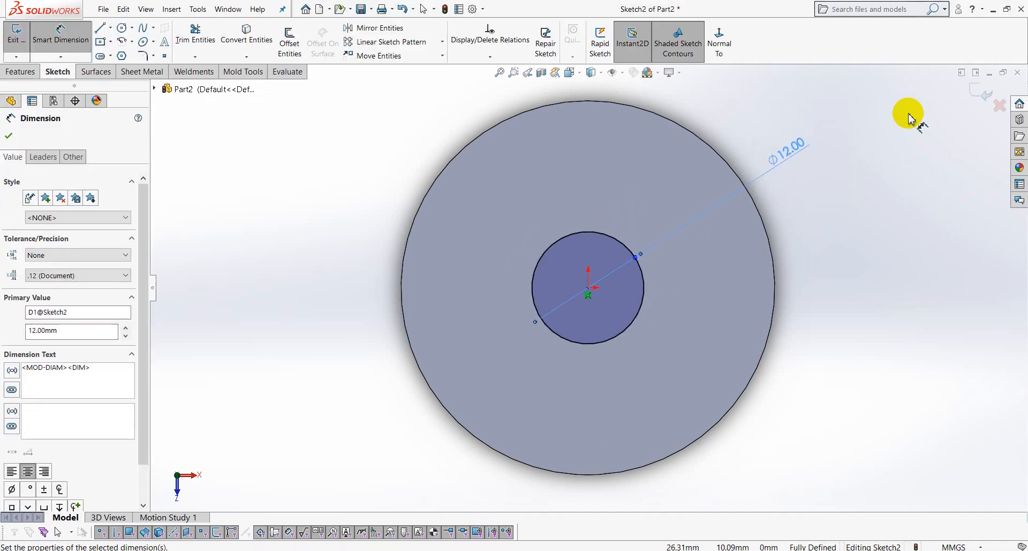
Step: Close the sketch and extrude the 12 mm circle as a blind boss 72 mm long, merged with the disc
click(980, 93)
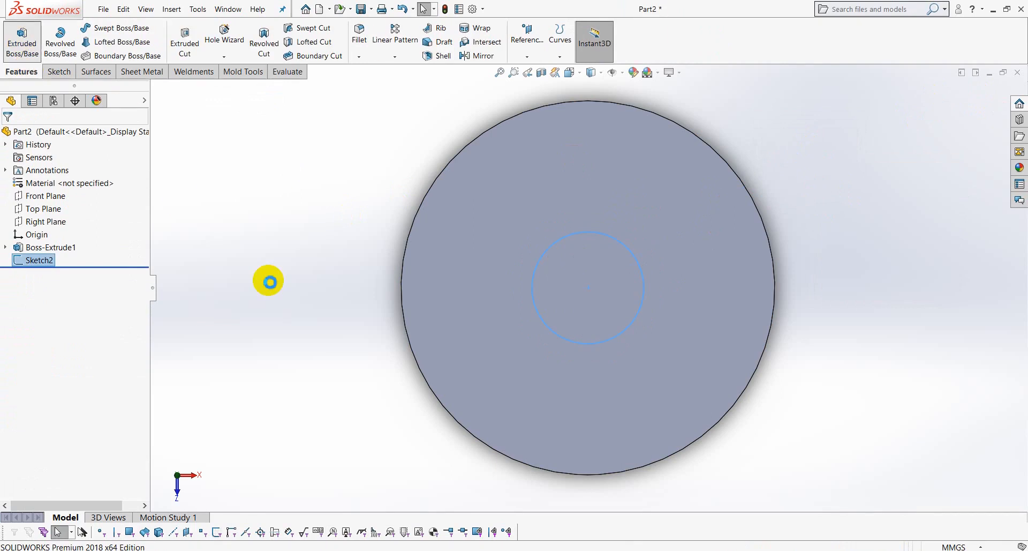
text(72)
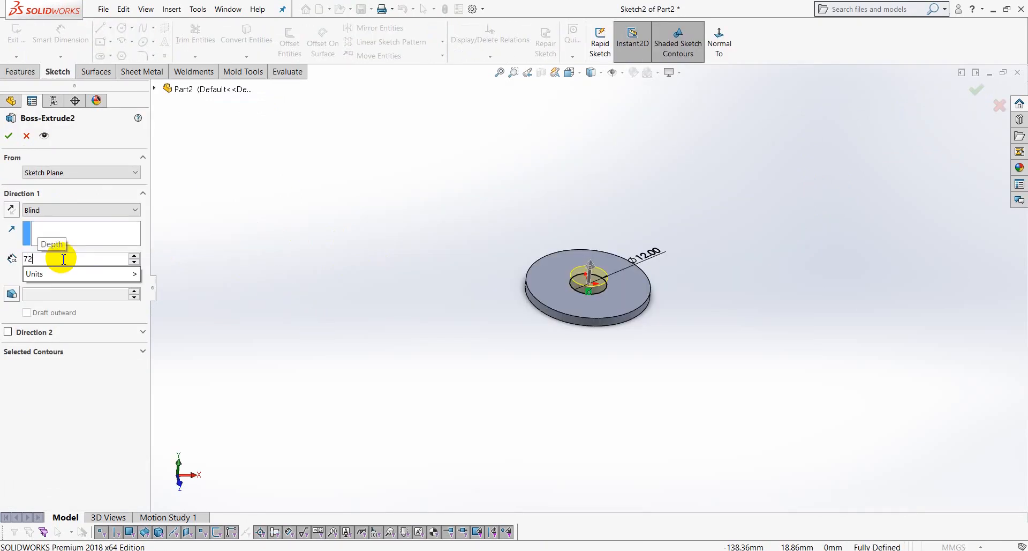
key(Return)
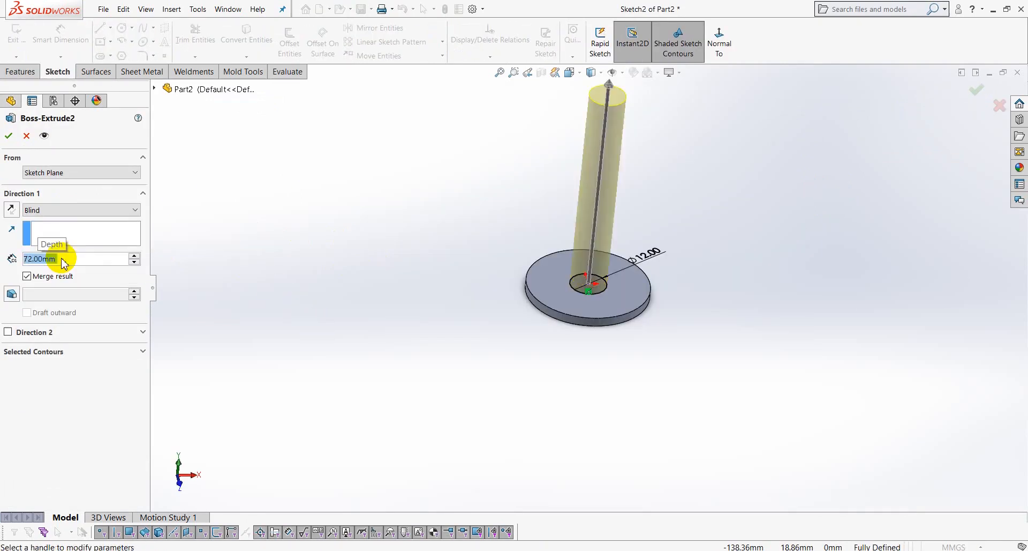
Step: Start a sketch on the disc's underside and draw a circle about 18 mm in diameter centred on the origin
middle_drag(413, 271, 575, 310)
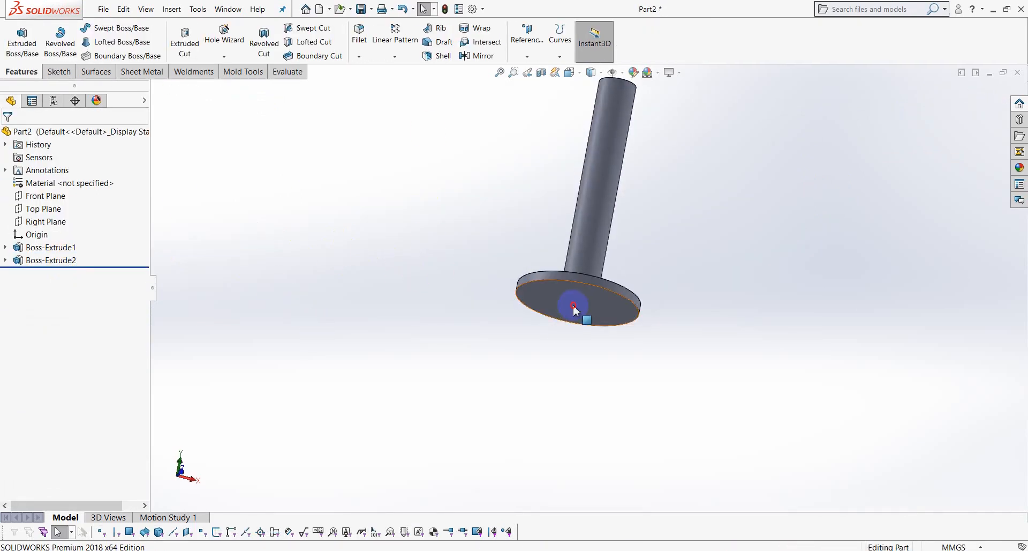
click(574, 310)
click(615, 275)
click(707, 64)
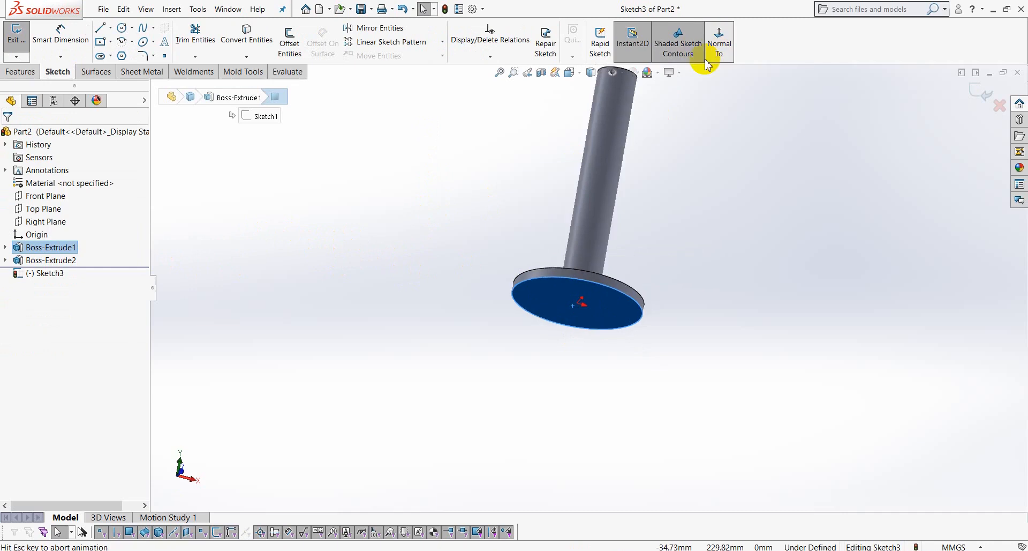
click(589, 287)
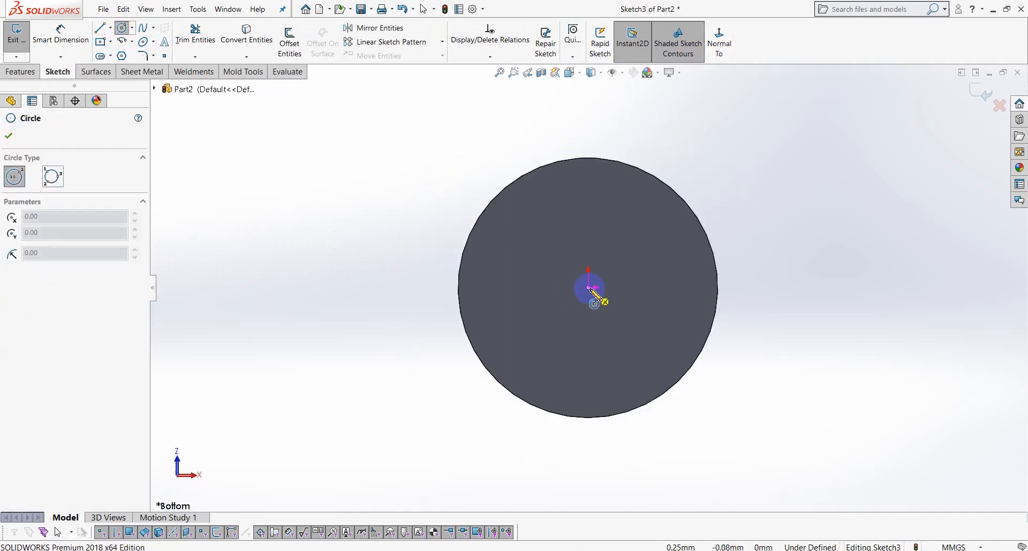
click(586, 354)
Step: Dimension the diameter of the circle on the disc's underside as 25 mm
right_click(746, 200)
click(851, 179)
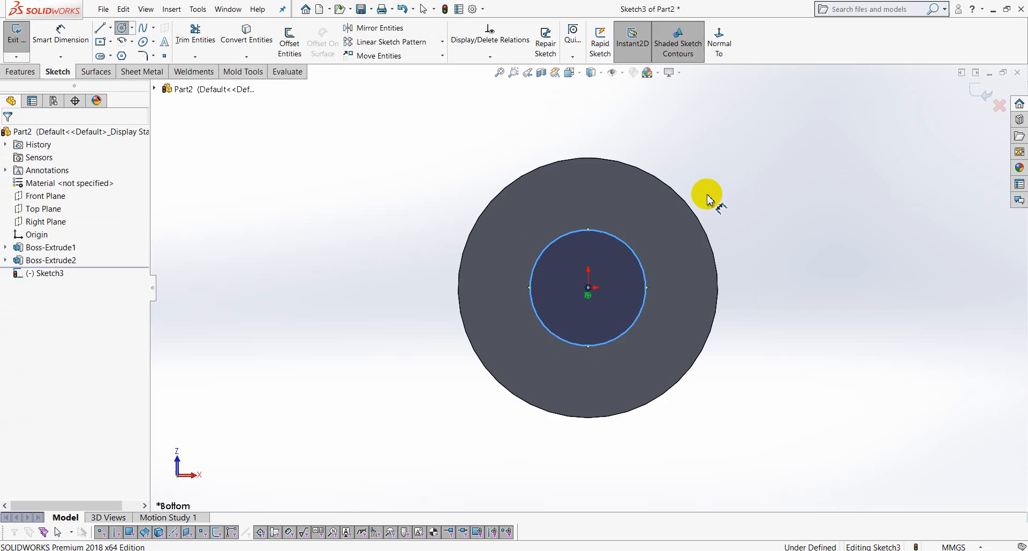
click(627, 249)
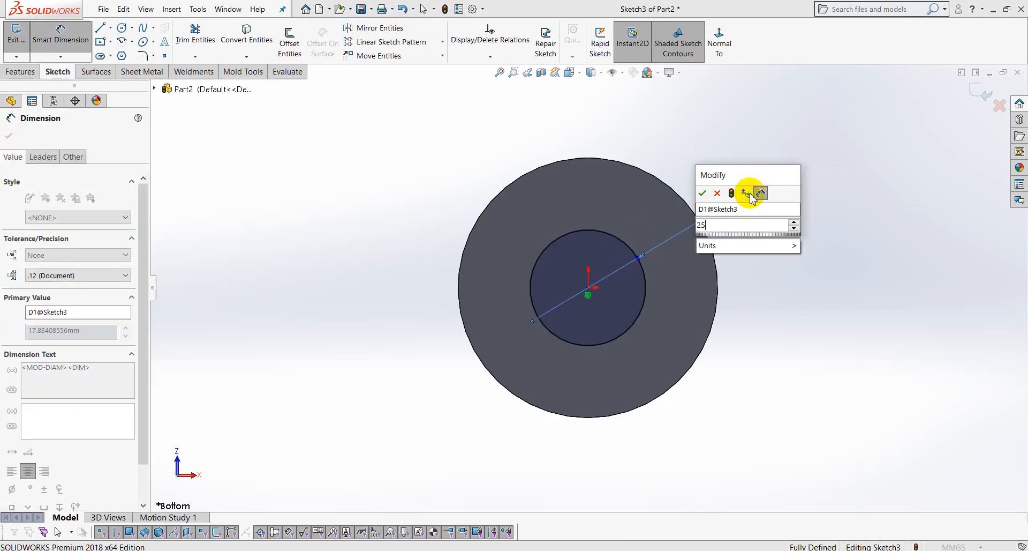
key(Return)
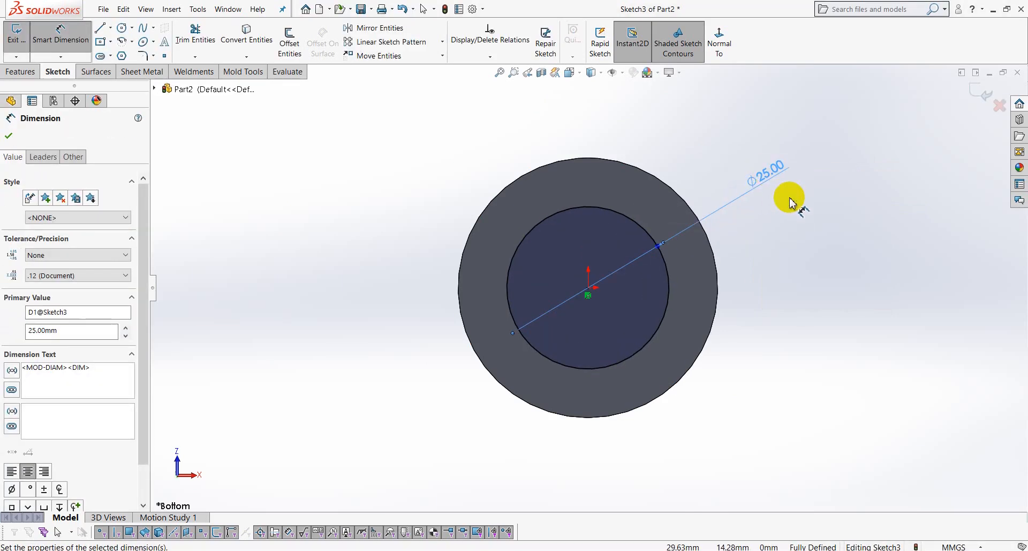
Step: Extrude the 25 mm circle as a blind boss 26 mm long, merged with the disc
click(20, 71)
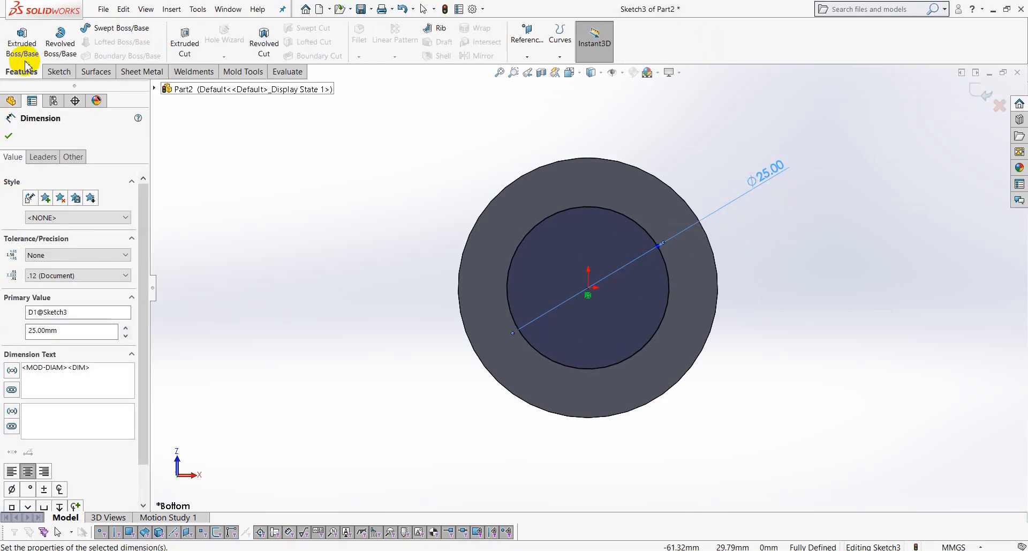
click(22, 45)
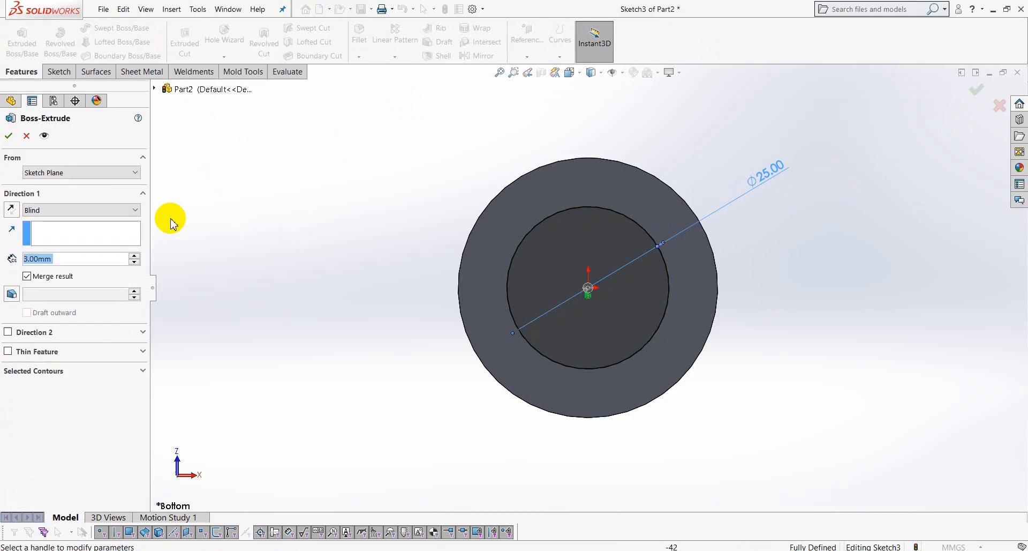
text(26)
key(Return)
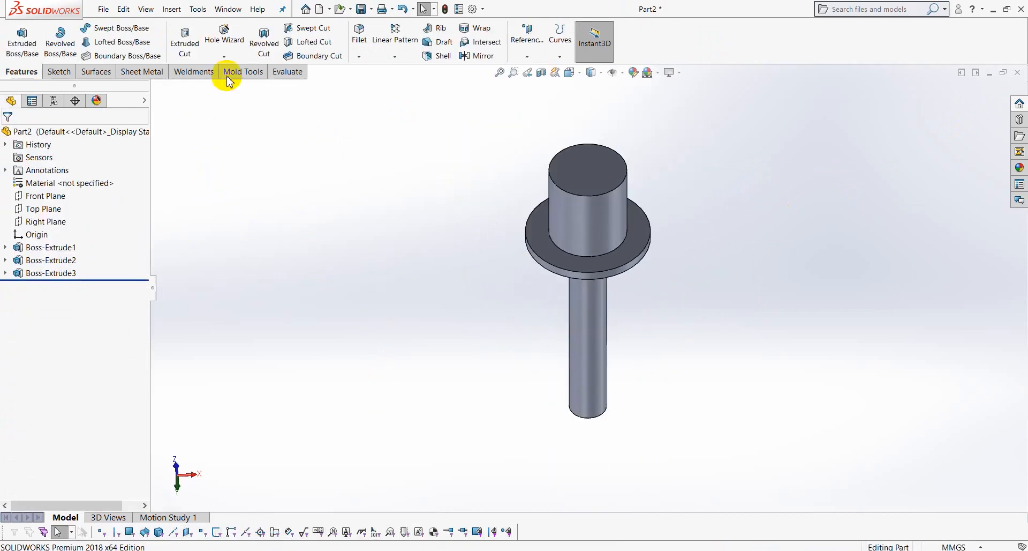
Step: Fillet the outer end edge of the 25 mm cylinder with a 5 mm radius
click(359, 38)
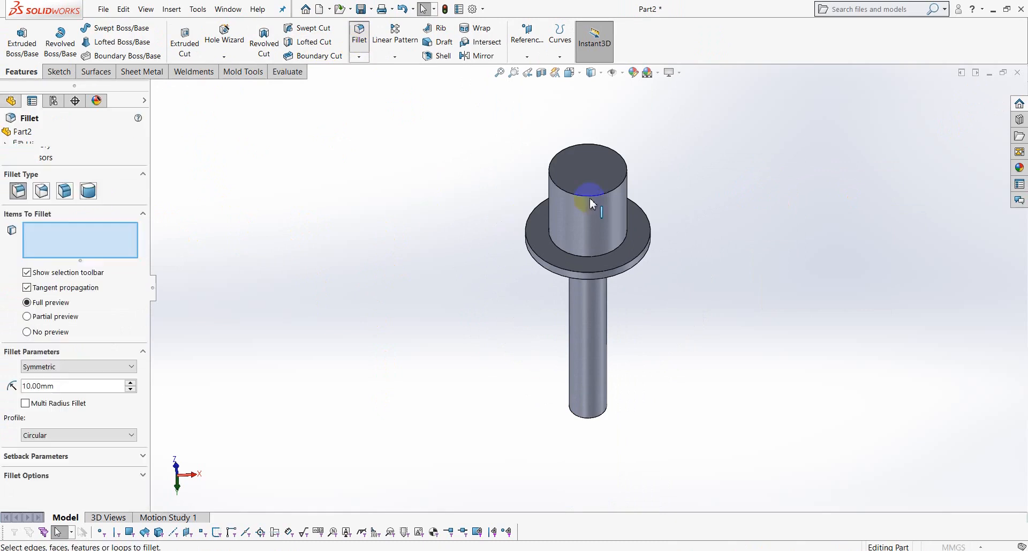
click(590, 196)
text(5)
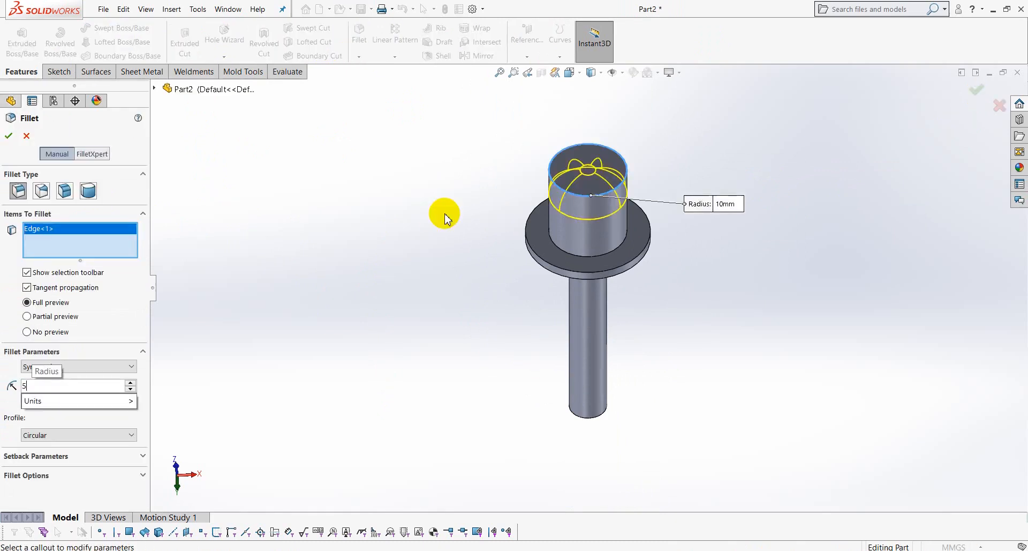
key(Return)
key(Return)
Step: Start a sketch on the Front Plane and draw a vertical centerline about 26 mm long from the origin to the head's end face
middle_drag(454, 309, 464, 233)
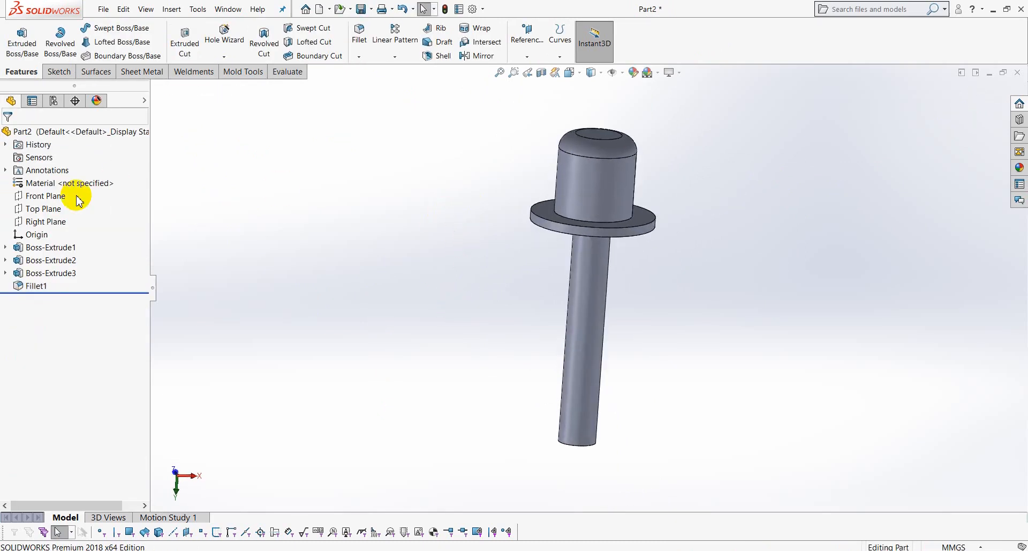
click(55, 199)
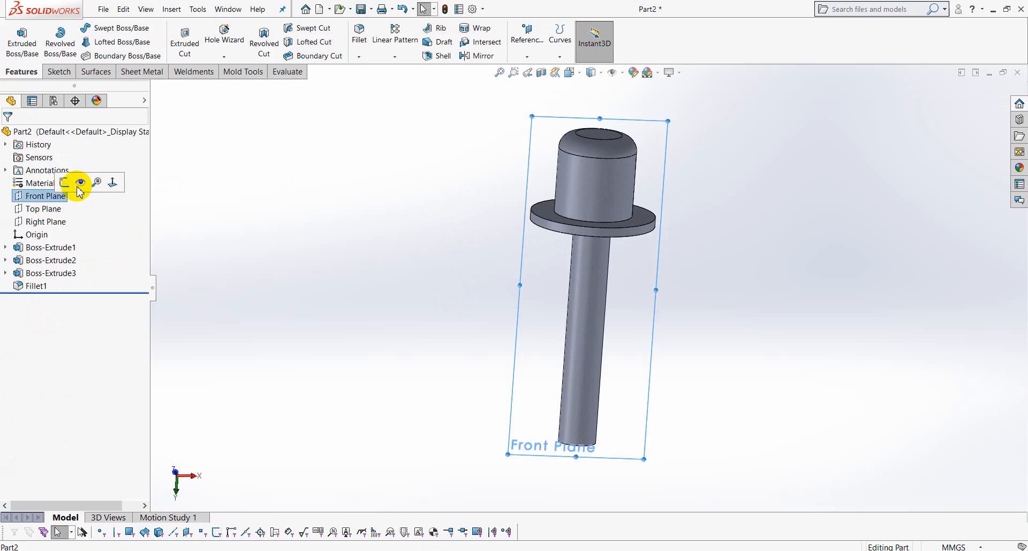
click(73, 182)
click(719, 41)
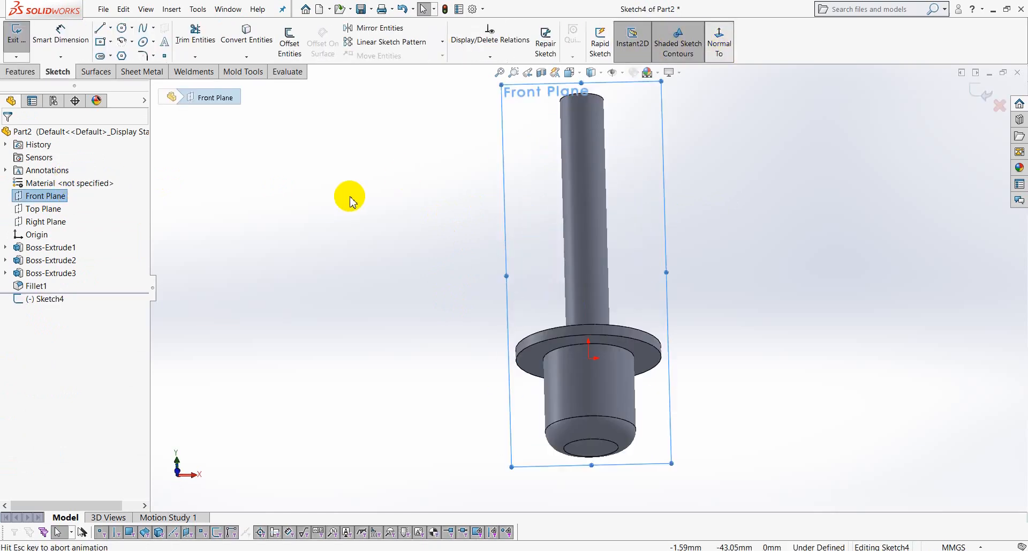
click(419, 289)
scroll(419, 289, up, 4)
click(111, 28)
click(128, 66)
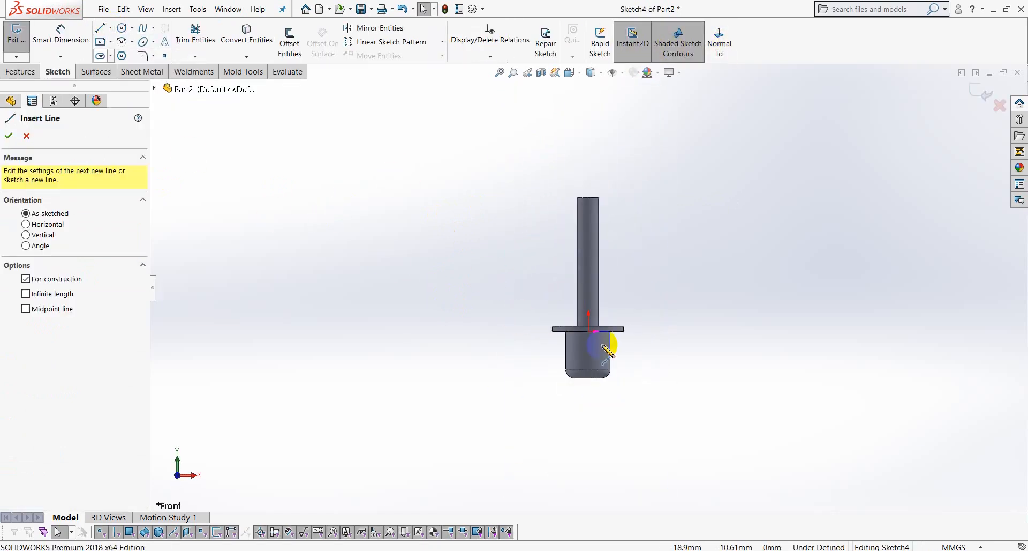
click(588, 332)
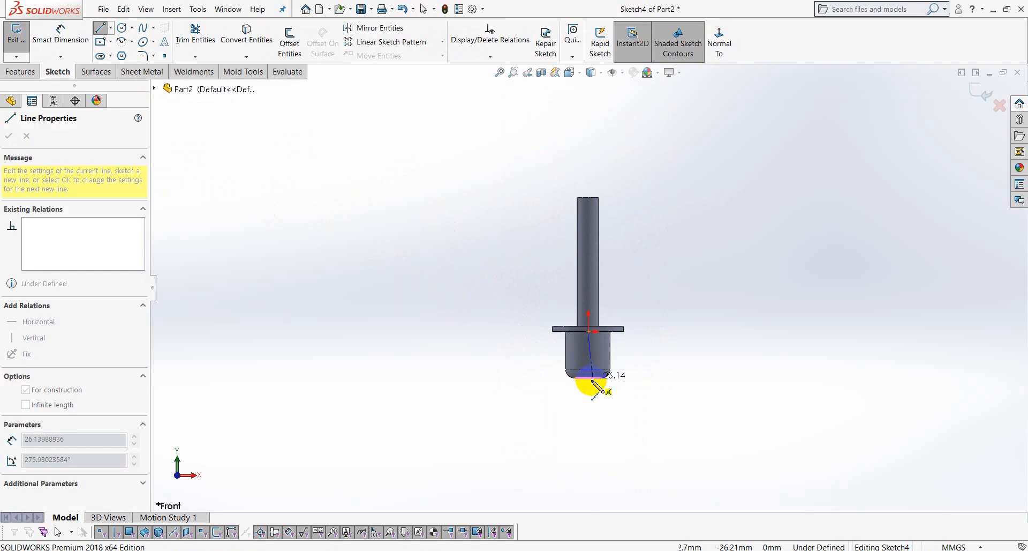
click(588, 378)
key(Escape)
key(Escape)
Step: Draw a corner rectangle about 20 by 13 mm overlapping the right side of the filleted head
scroll(643, 364, up, 5)
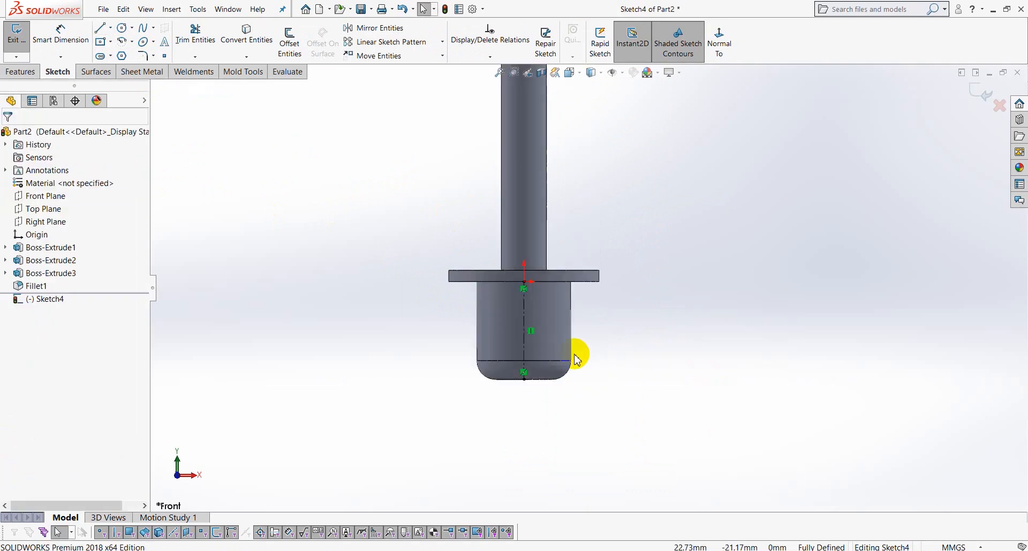
click(111, 41)
click(143, 55)
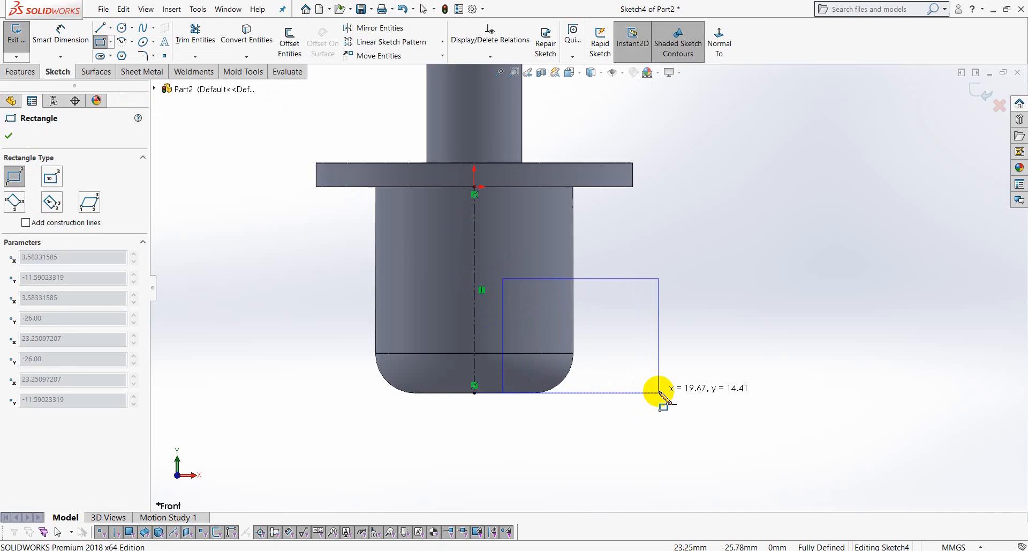
click(659, 385)
right_click(696, 218)
click(725, 267)
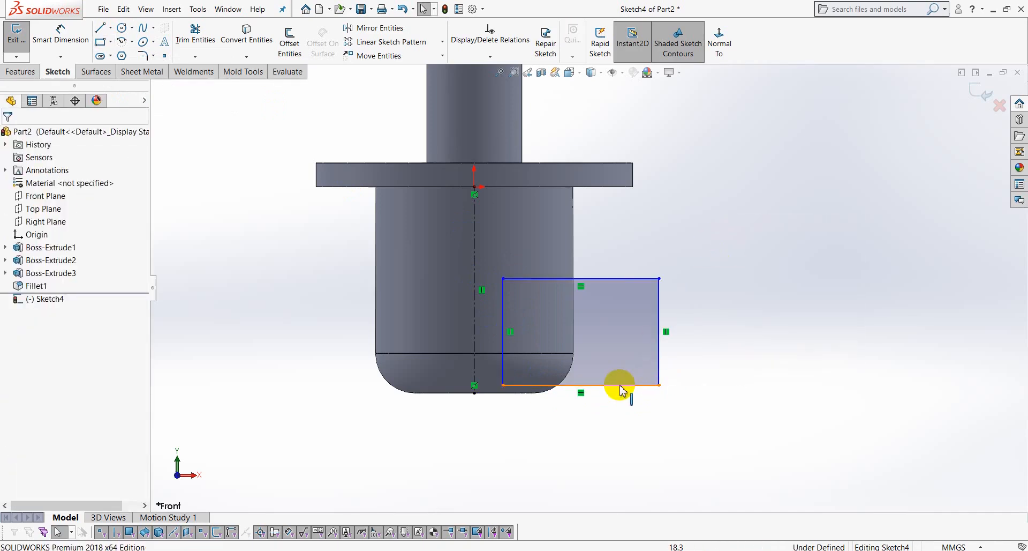
Step: Make the rectangle's lower line collinear with the head's bottom edge
ctrl+click(537, 391)
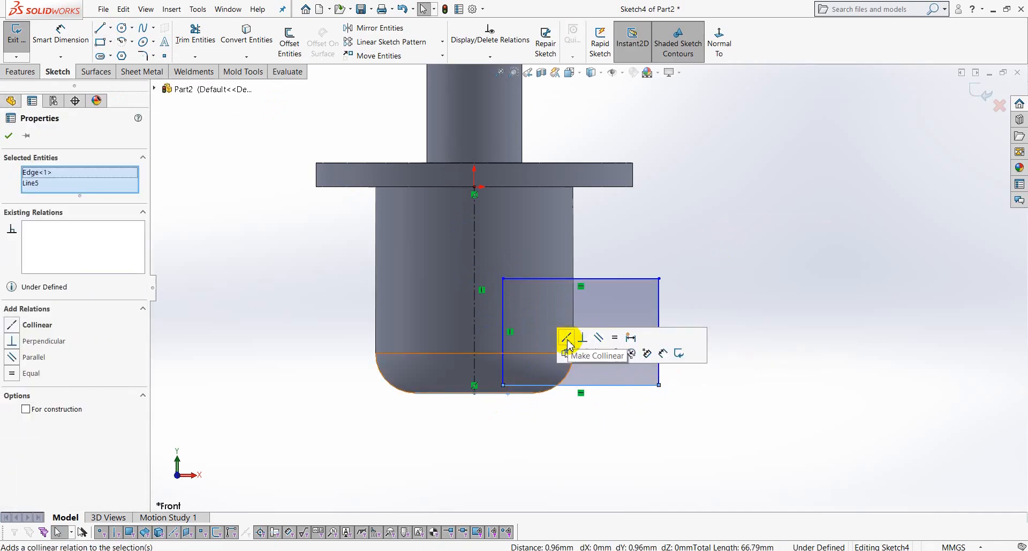
click(568, 338)
click(798, 231)
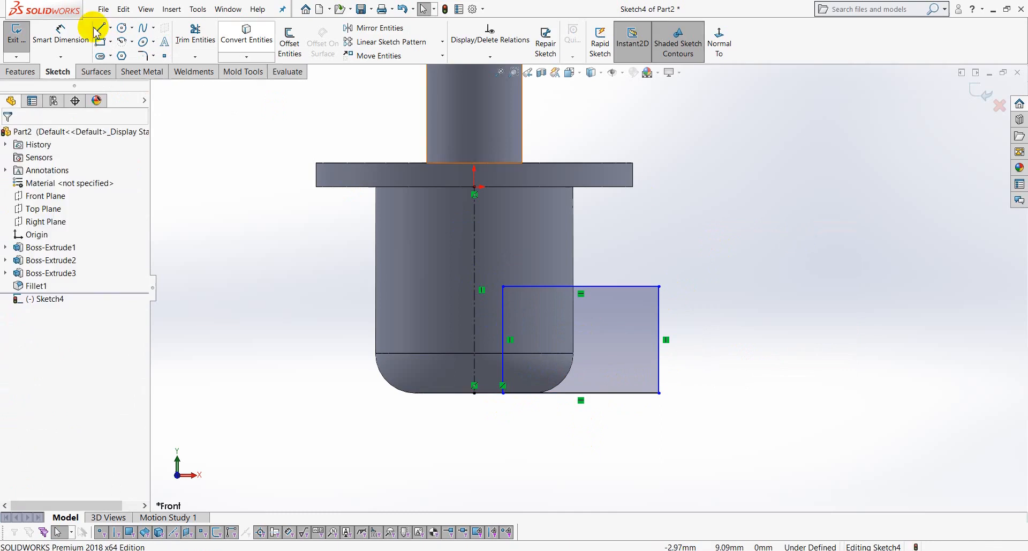
Step: Mirror the rectangle's four lines about the vertical centerline, keeping the original
click(345, 30)
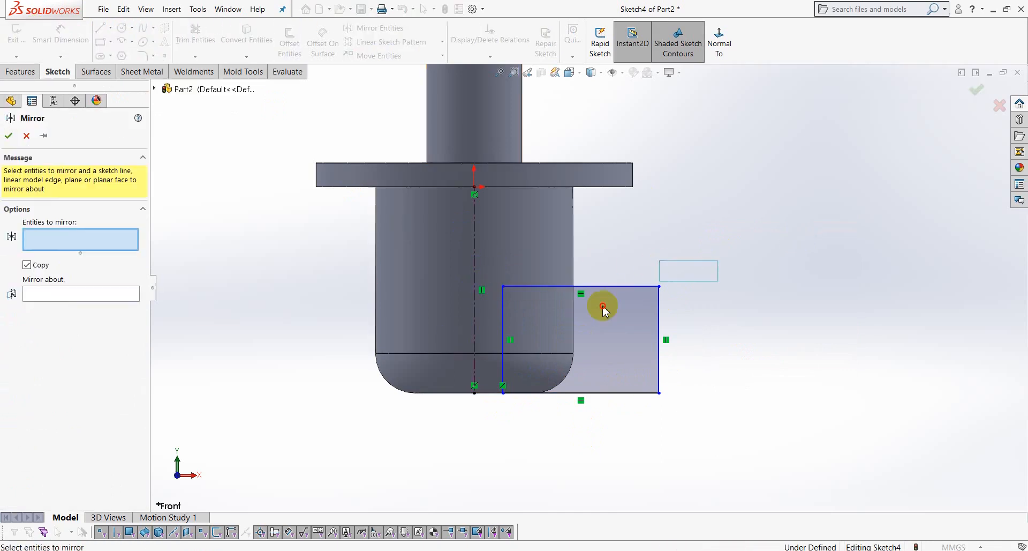
drag(489, 399, 501, 413)
click(54, 327)
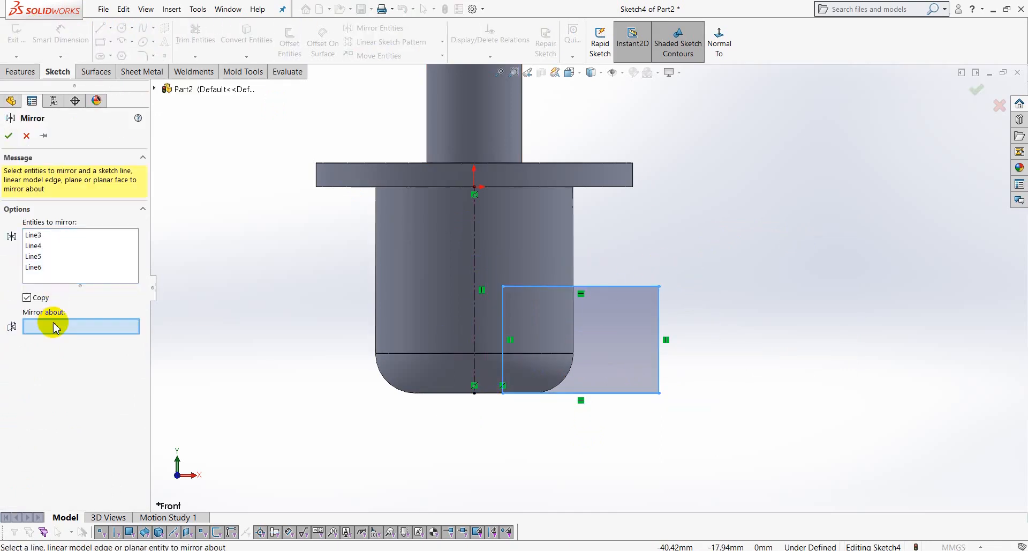
click(476, 245)
click(8, 135)
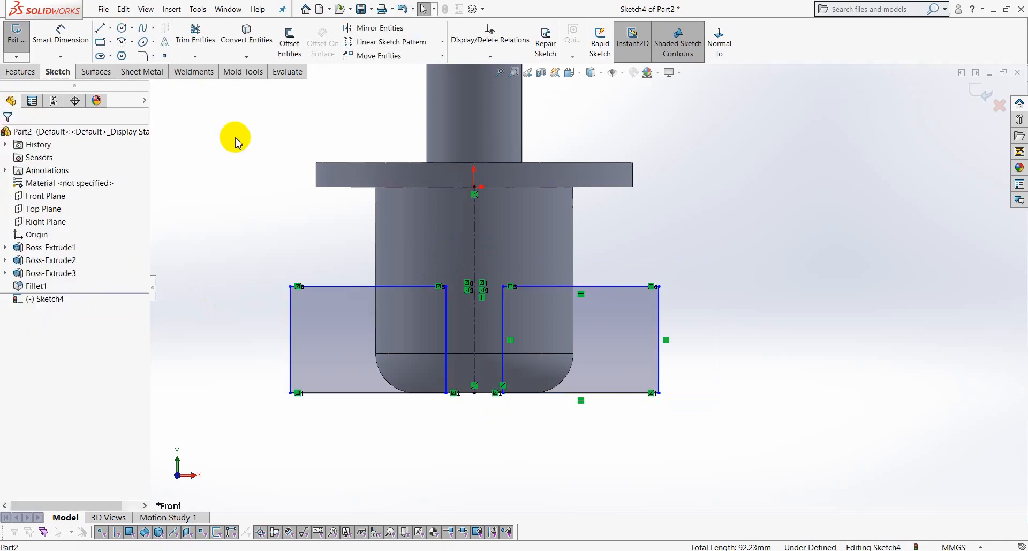
Step: Dimension the gap between the two rectangles' inner vertical lines as 14 mm
click(53, 33)
click(447, 375)
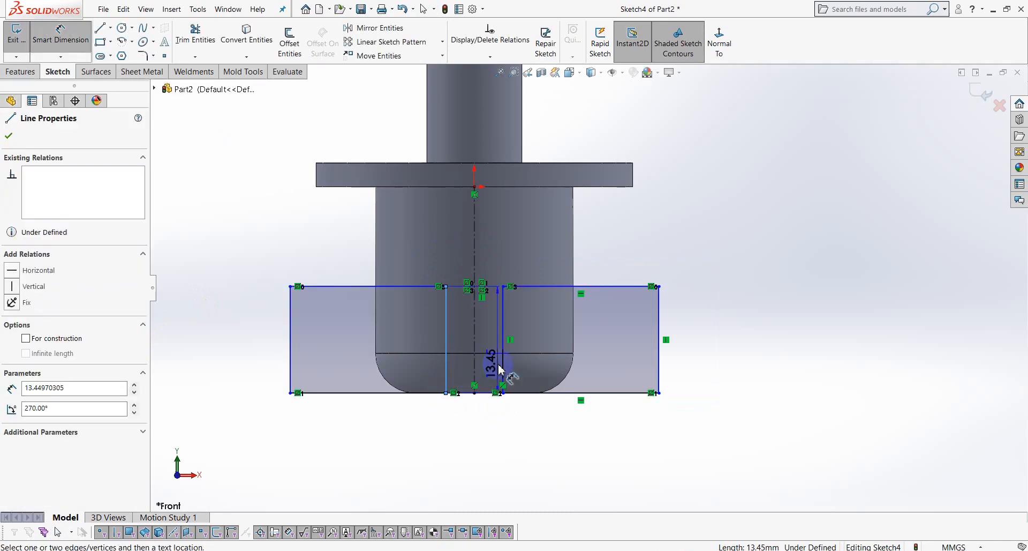
click(502, 381)
click(485, 418)
text(14)
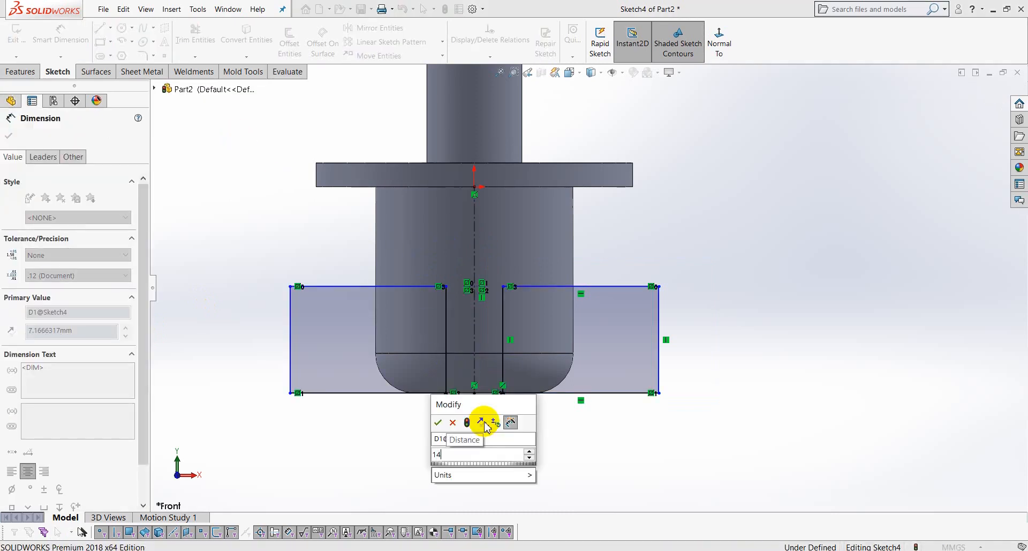
key(Return)
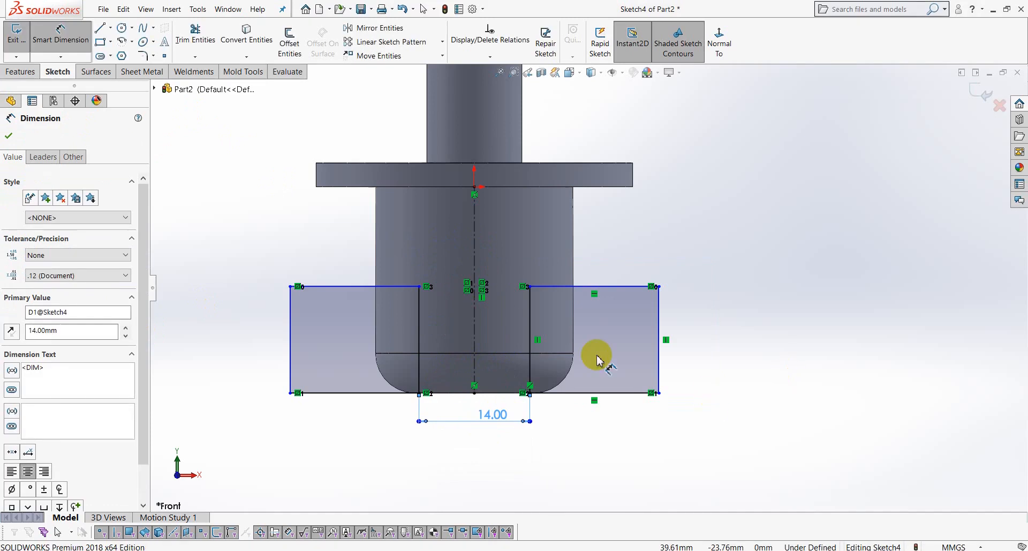
Step: Dimension the right rectangle's width and height as 18 mm each
click(620, 393)
click(607, 430)
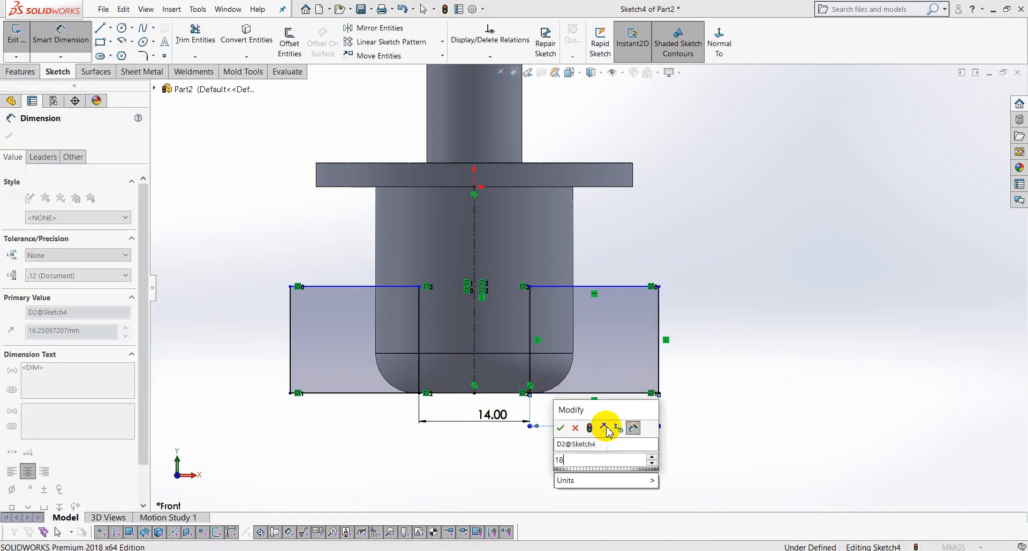
key(Return)
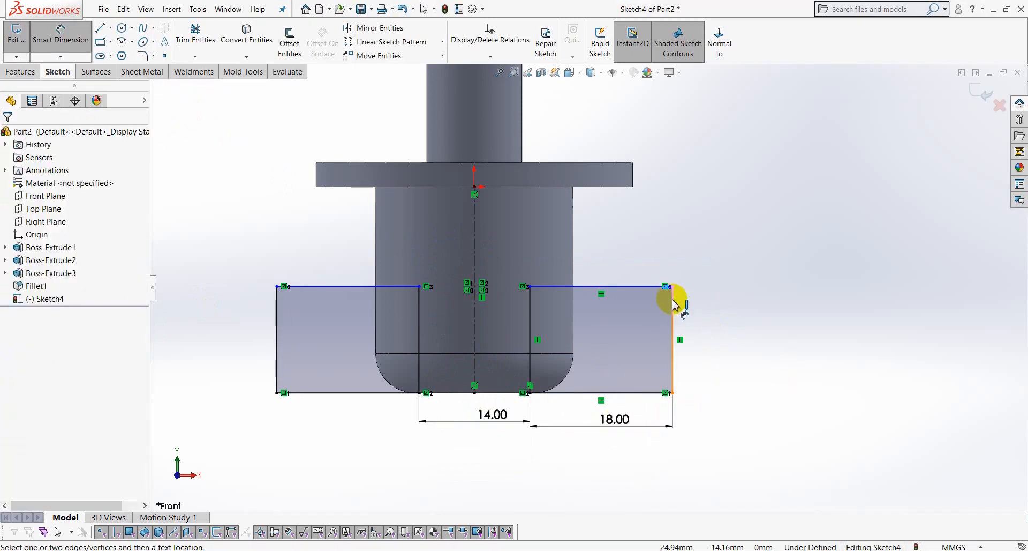
click(673, 300)
click(729, 330)
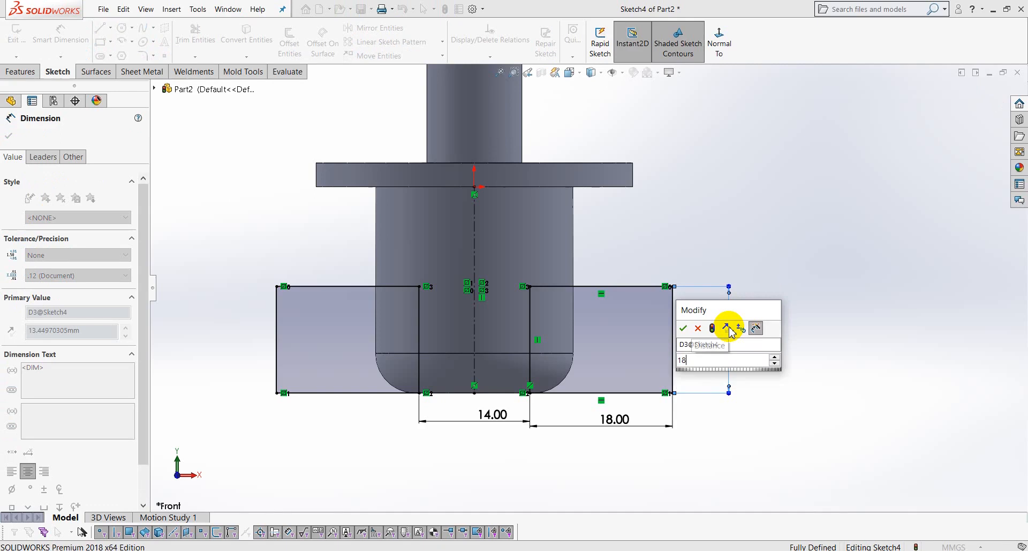
key(Return)
key(Escape)
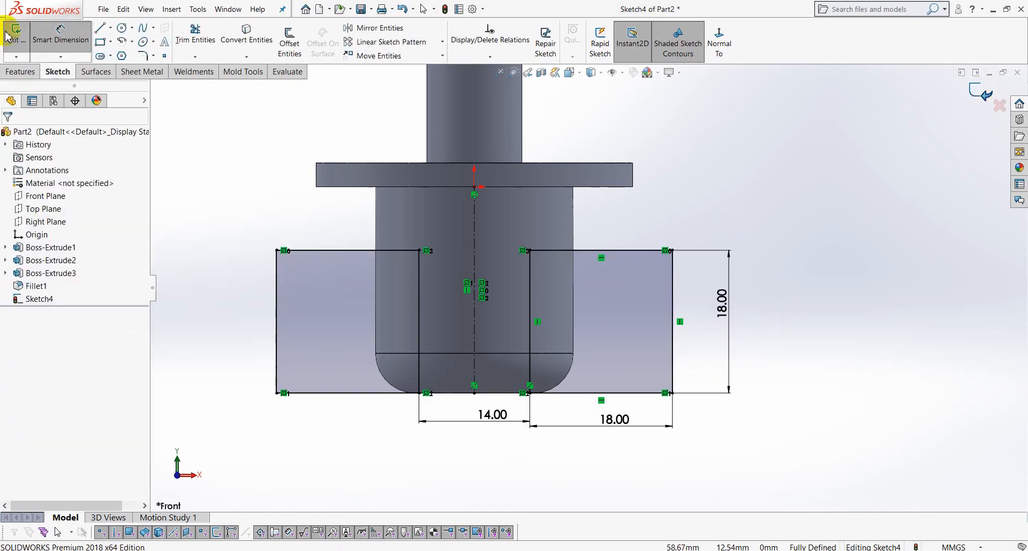
Step: Cut-extrude the two rectangles through the head with the Through All - Both end condition
click(21, 72)
click(188, 49)
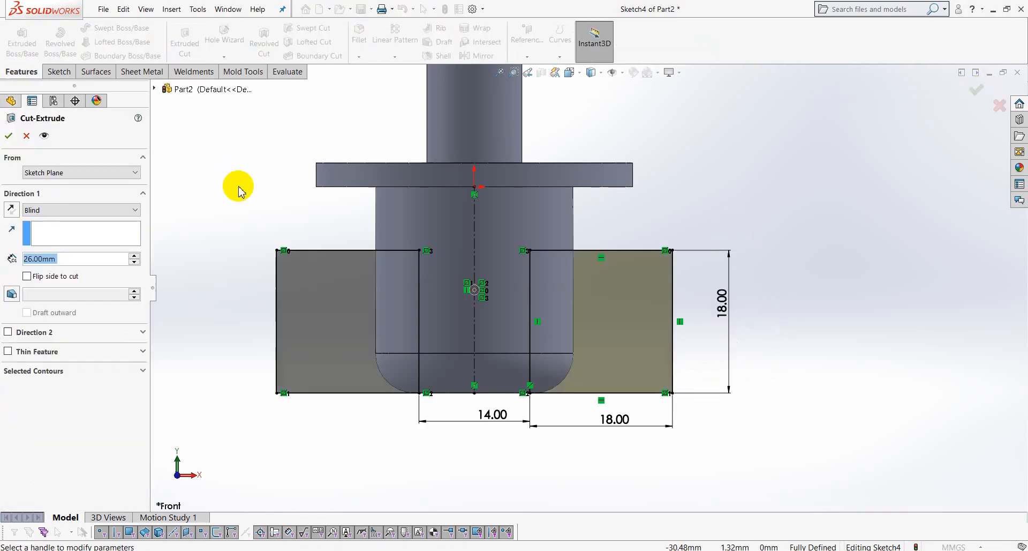
click(119, 209)
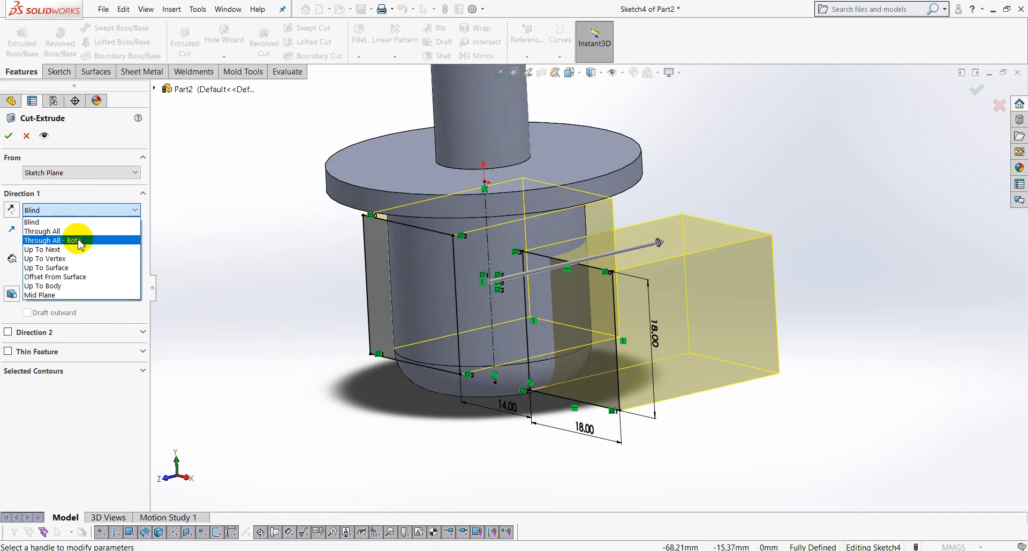
click(75, 240)
click(9, 136)
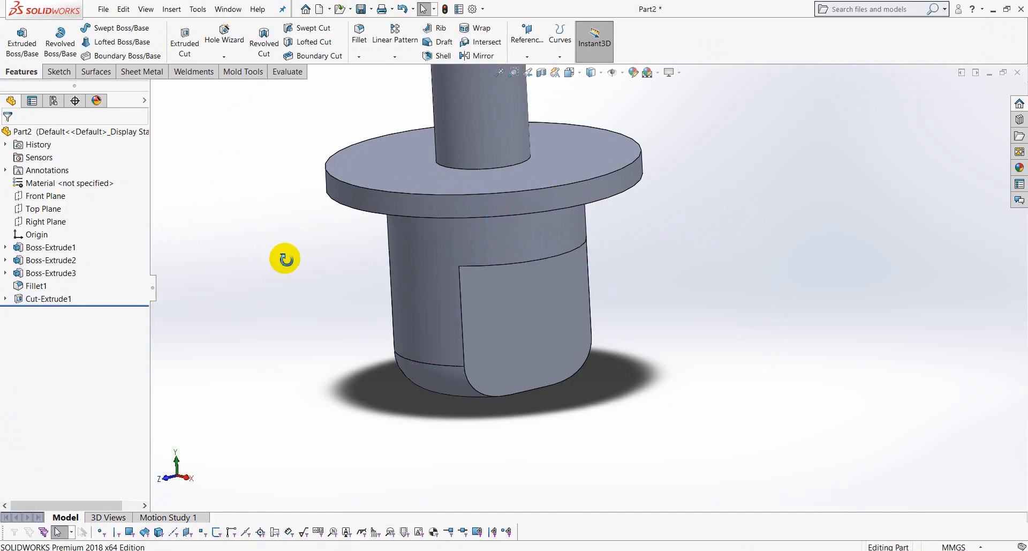
Step: Start a sketch on the head's flat cut face and draw a circle about 10.75 mm in diameter near its middle
click(523, 313)
click(567, 279)
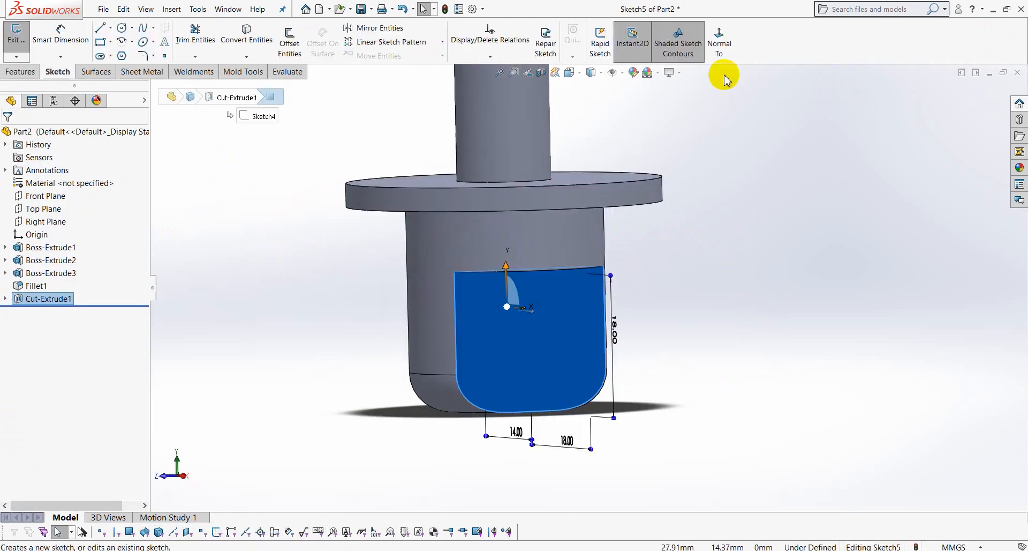
click(122, 28)
drag(491, 347, 508, 387)
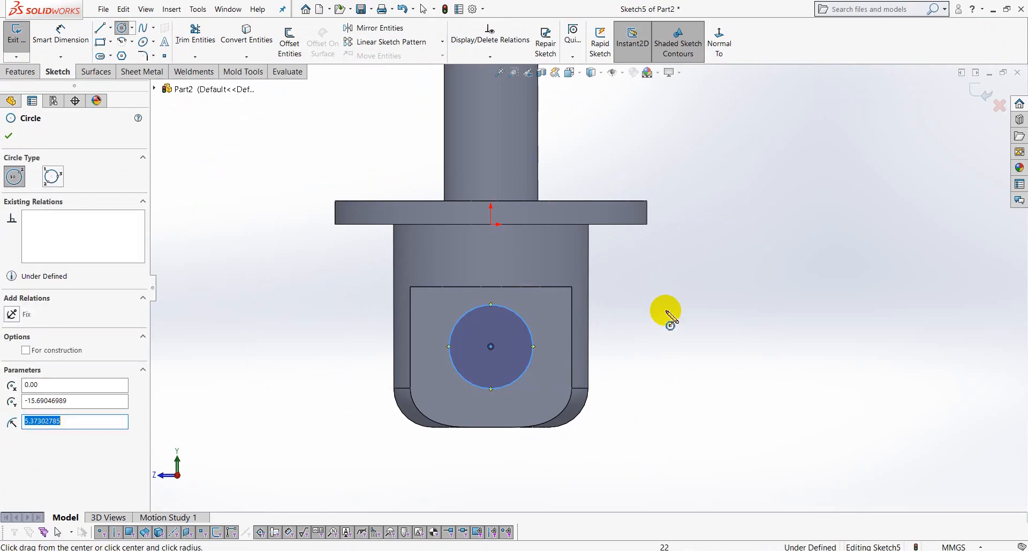
Step: Dimension the circle's diameter as 7 mm
right_click(664, 309)
click(784, 289)
click(534, 330)
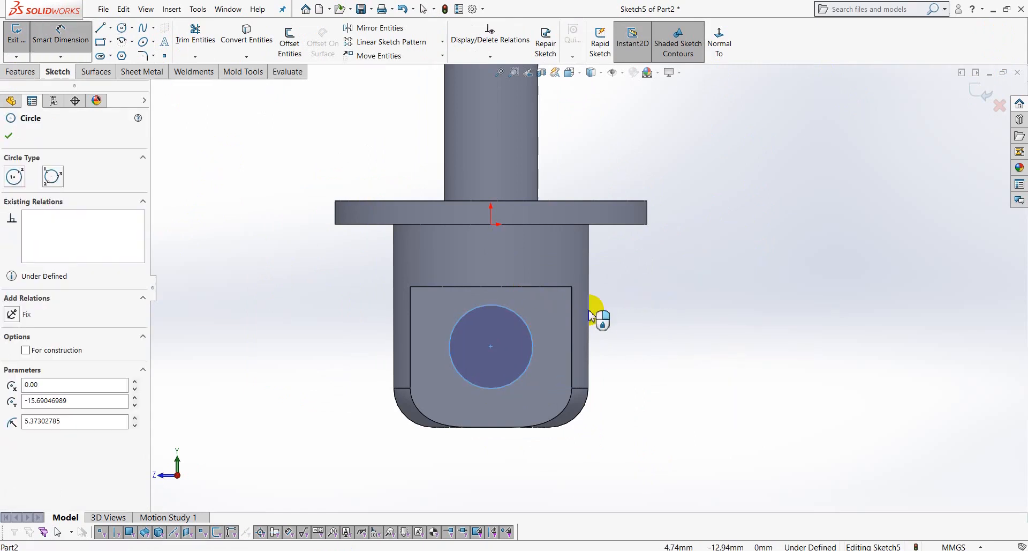
click(668, 289)
text(7460557mm)
key(Return)
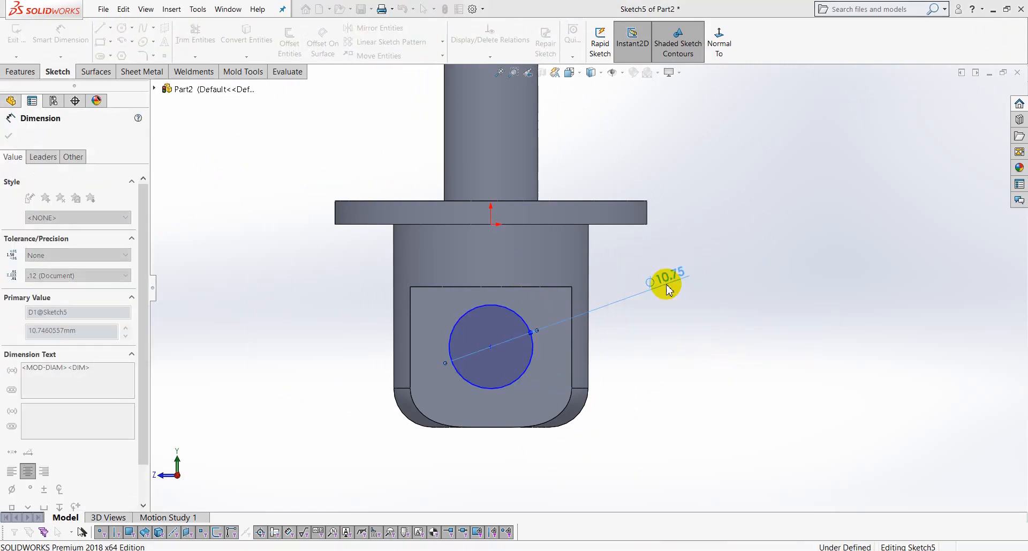
Step: Dimension the circle's center 9 mm above the head's bottom edge
click(489, 346)
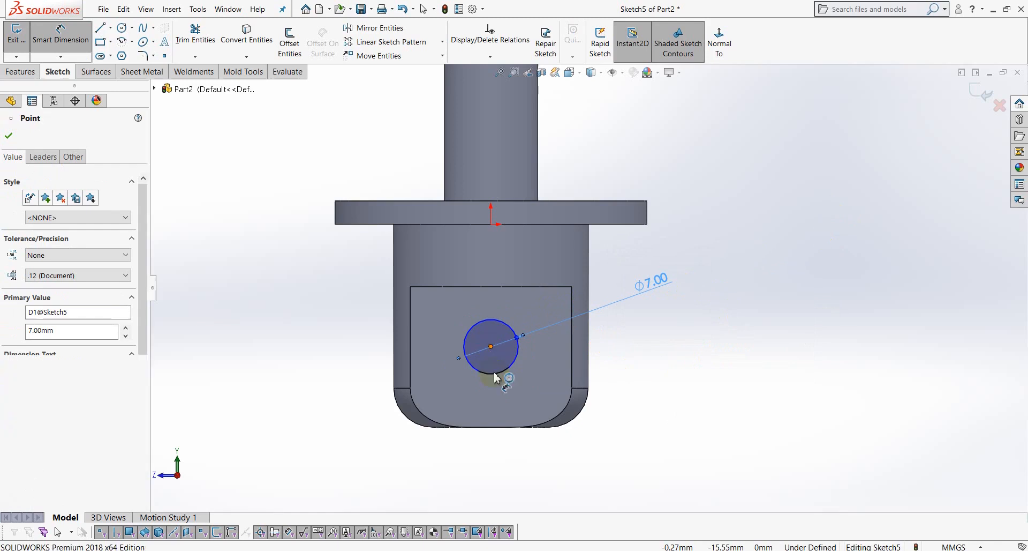
click(489, 423)
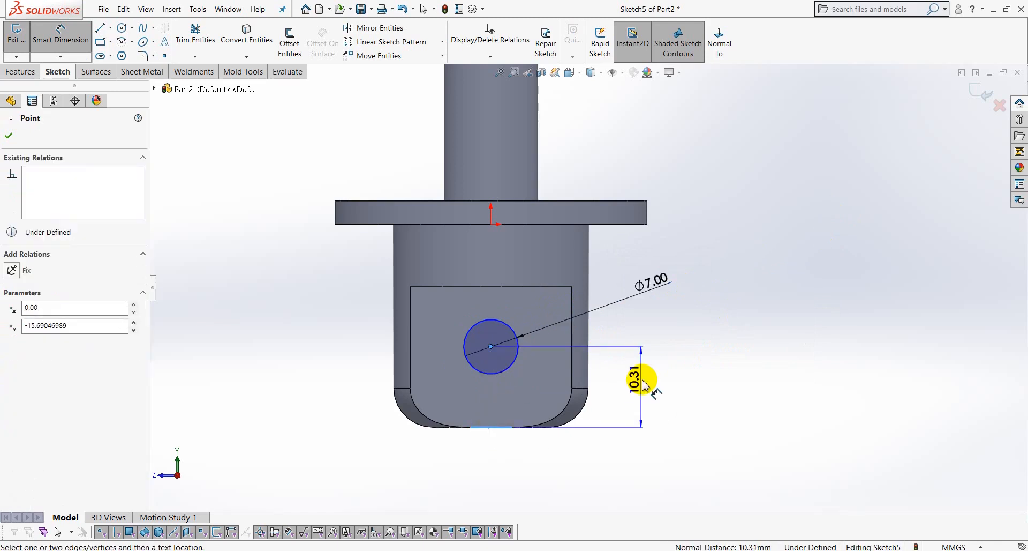
click(643, 384)
text(9)
key(Return)
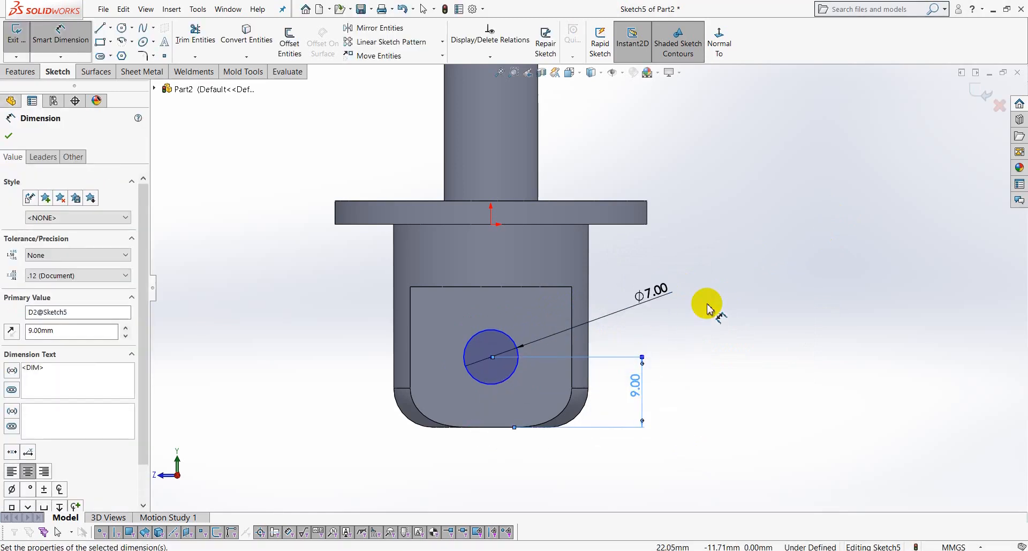
Step: Add a vertical relation between the circle's center and the origin
click(68, 35)
click(491, 357)
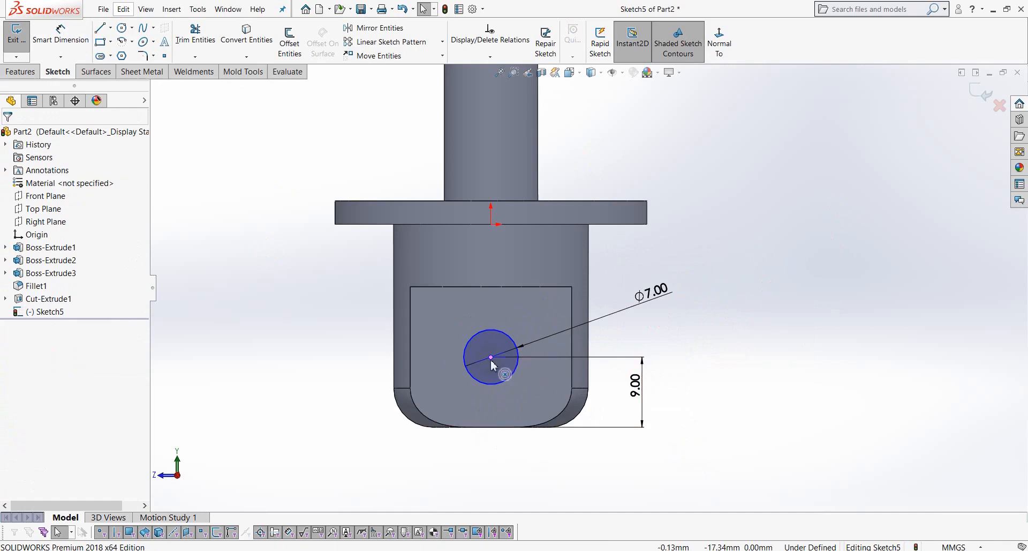
ctrl+click(491, 224)
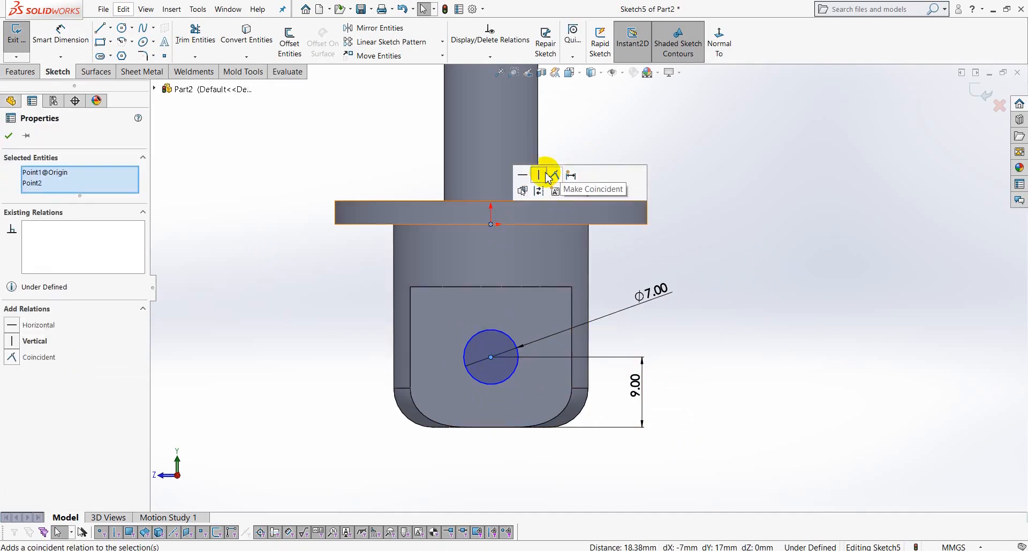
click(539, 175)
click(742, 214)
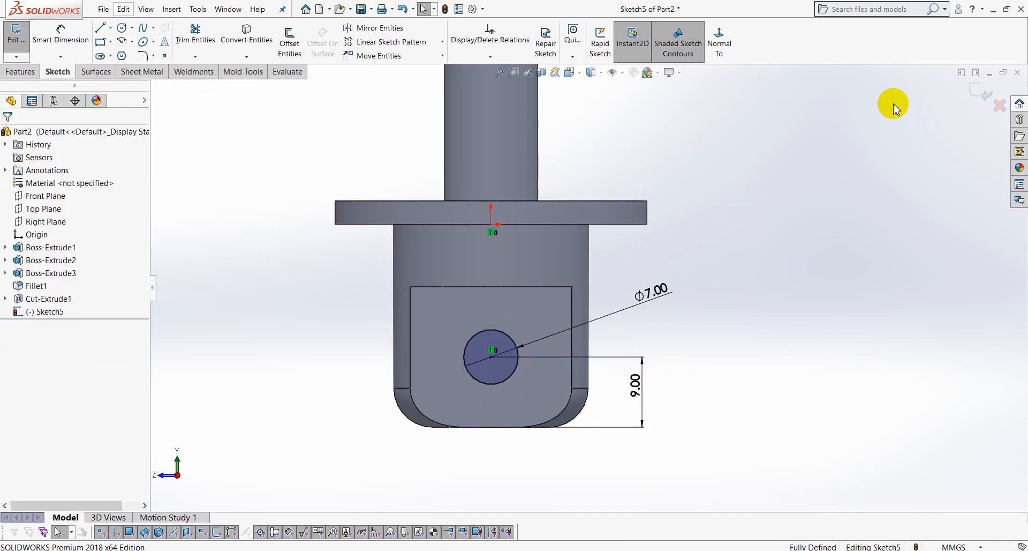
Step: Cut-extrude the 7 mm circle through the head with the Through All end condition
click(19, 71)
click(80, 209)
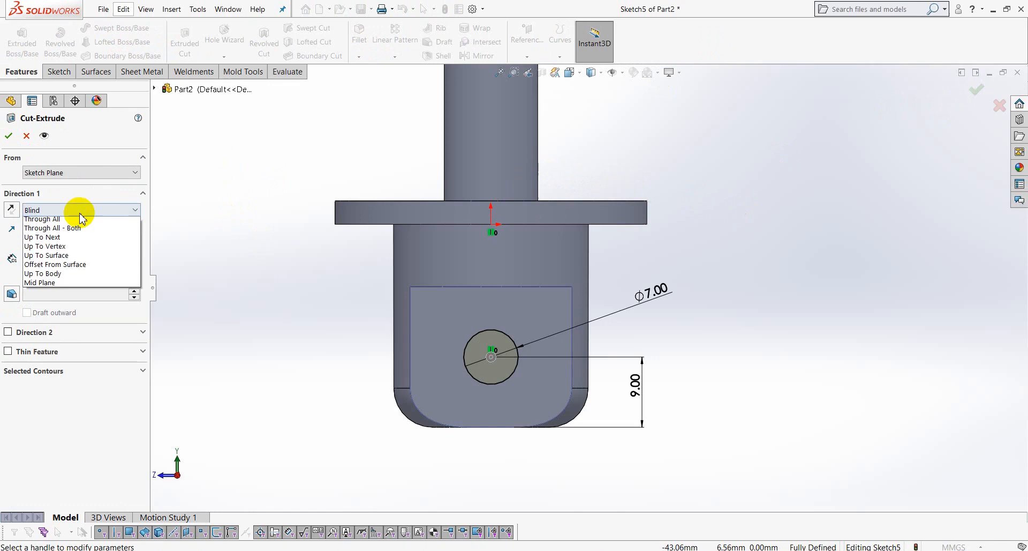
click(43, 217)
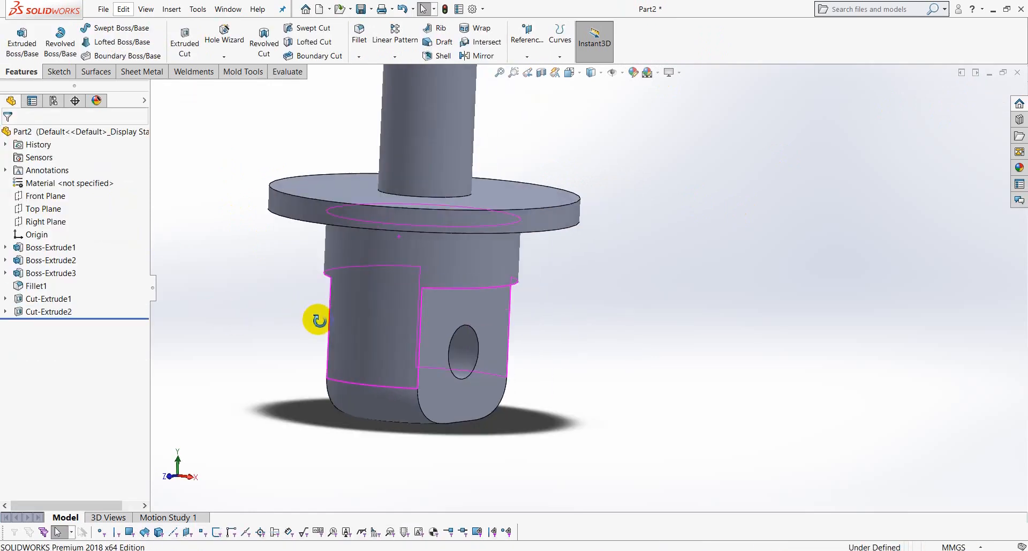
Step: Start a sketch on the Right Plane and convert the circular edge of the cross hole into a sketch circle
click(47, 221)
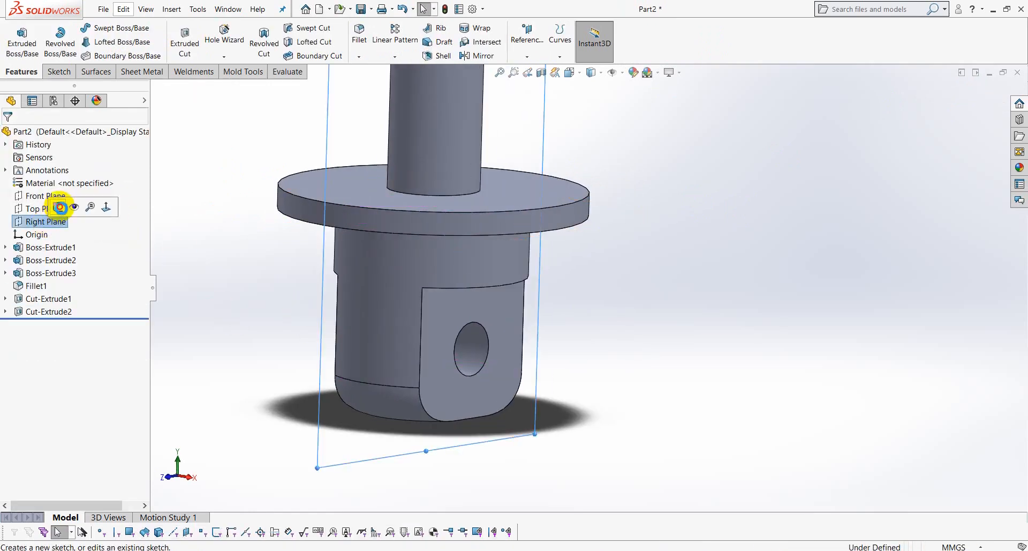
click(54, 204)
click(719, 43)
scroll(592, 451, down, 5)
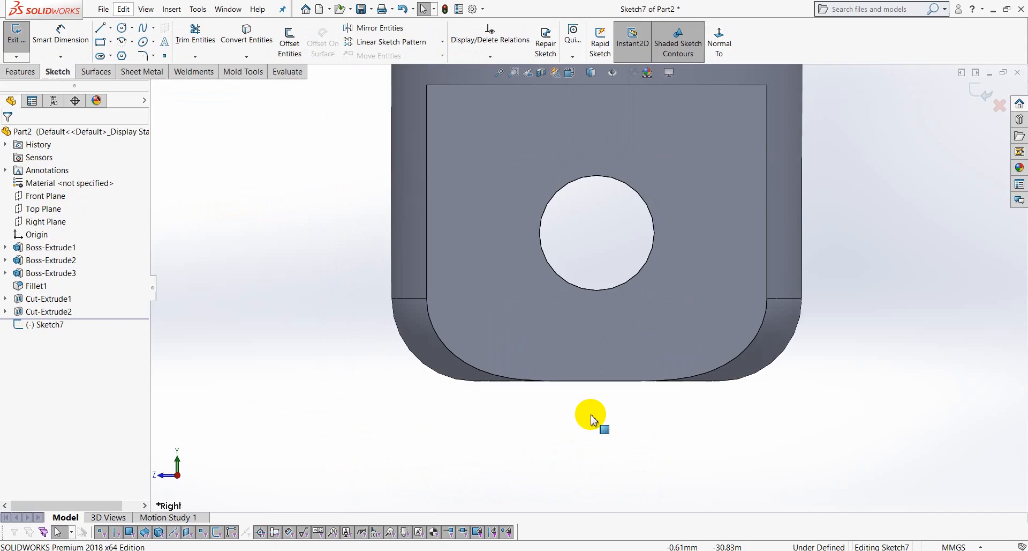
click(604, 217)
click(246, 35)
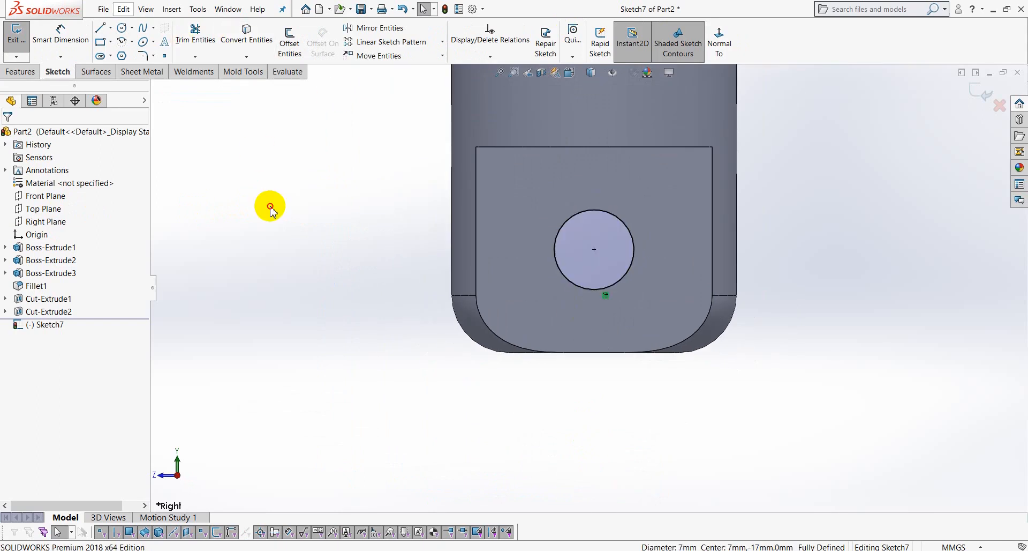
Step: Draw a circle of about 6.58 mm radius concentric with the converted hole edge
click(123, 29)
click(594, 249)
click(594, 324)
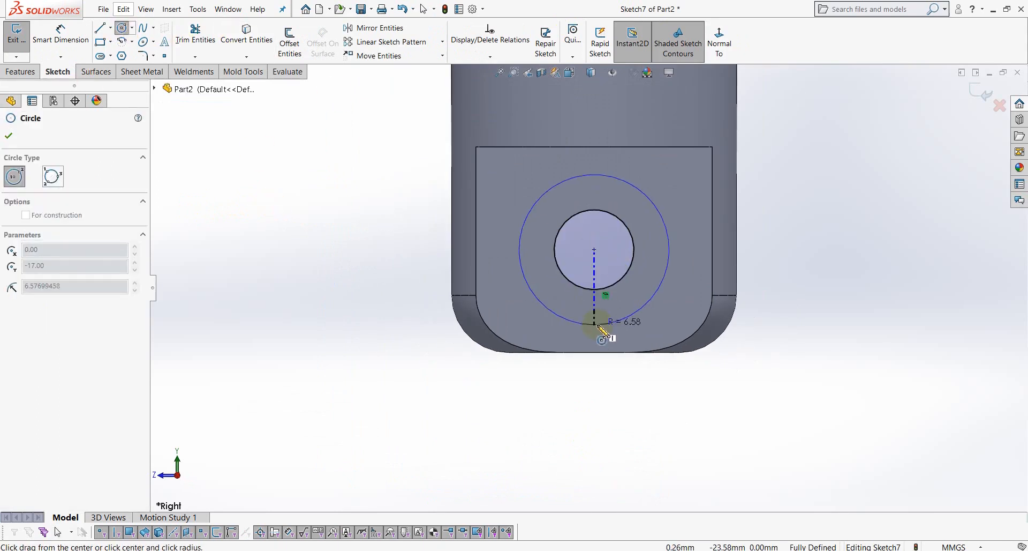
Step: Dimension the outer circle's diameter as 16 mm
right_click(802, 174)
click(905, 154)
click(653, 197)
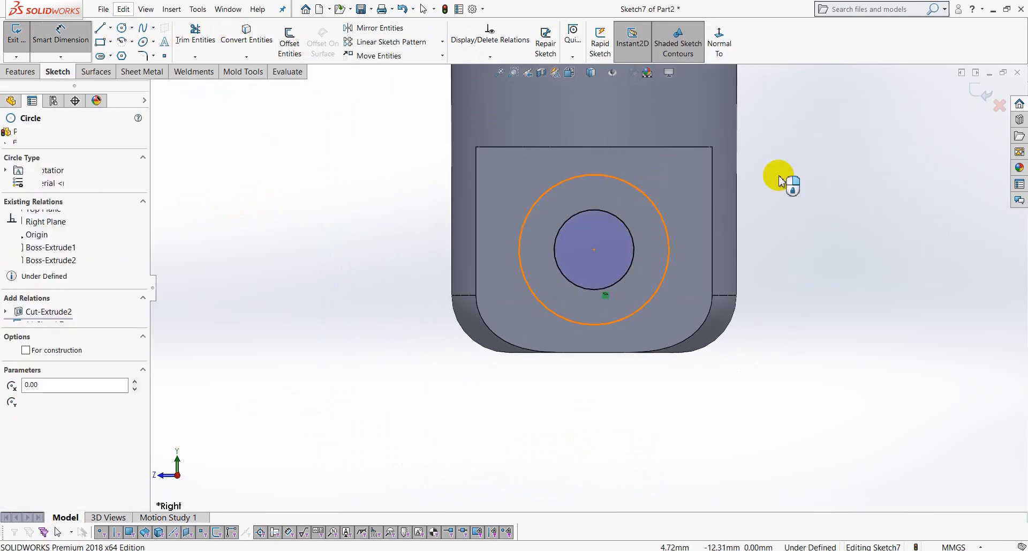
click(793, 175)
text(16)
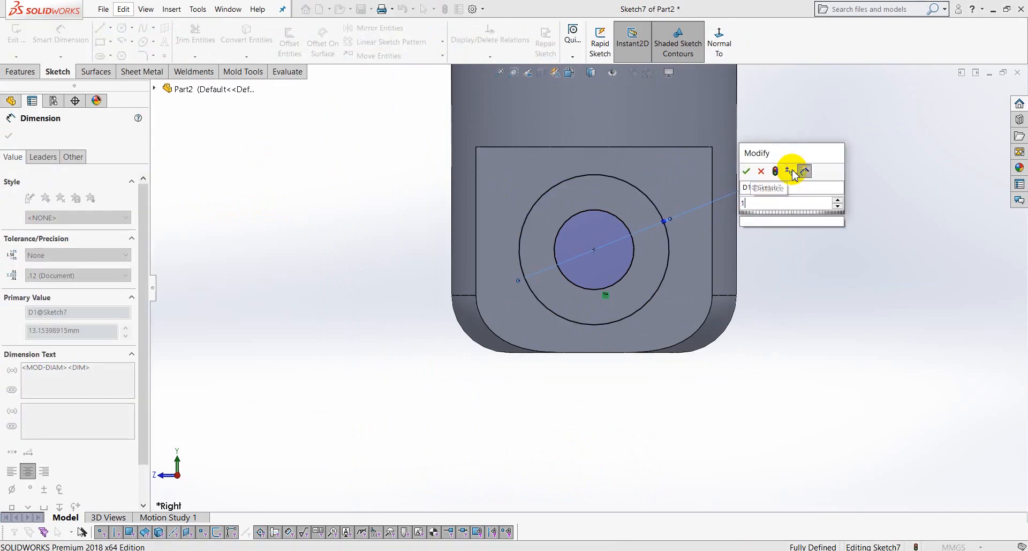
key(Return)
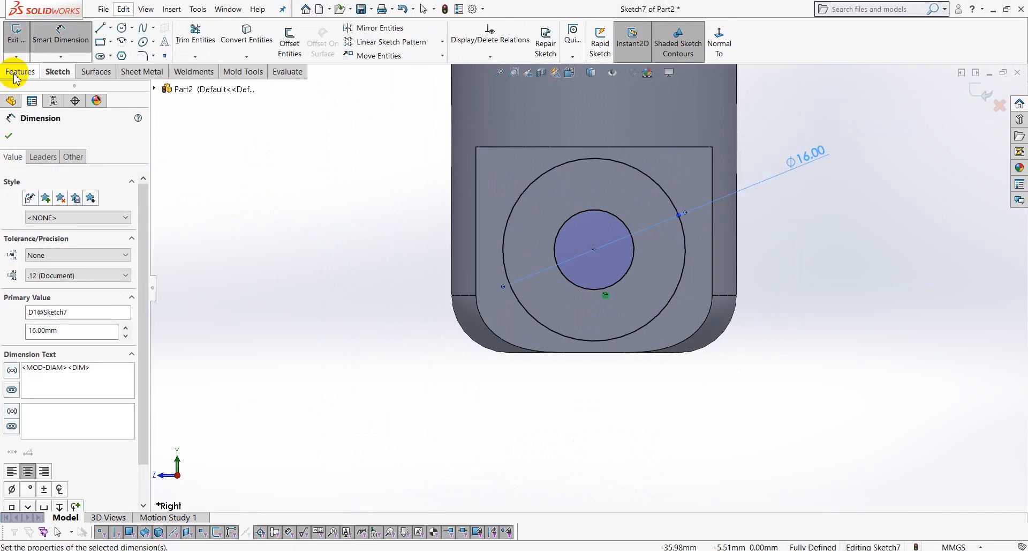
Step: Extrude the ring profile as a Mid Plane boss with a depth of 26 mm, merged with the body
click(17, 73)
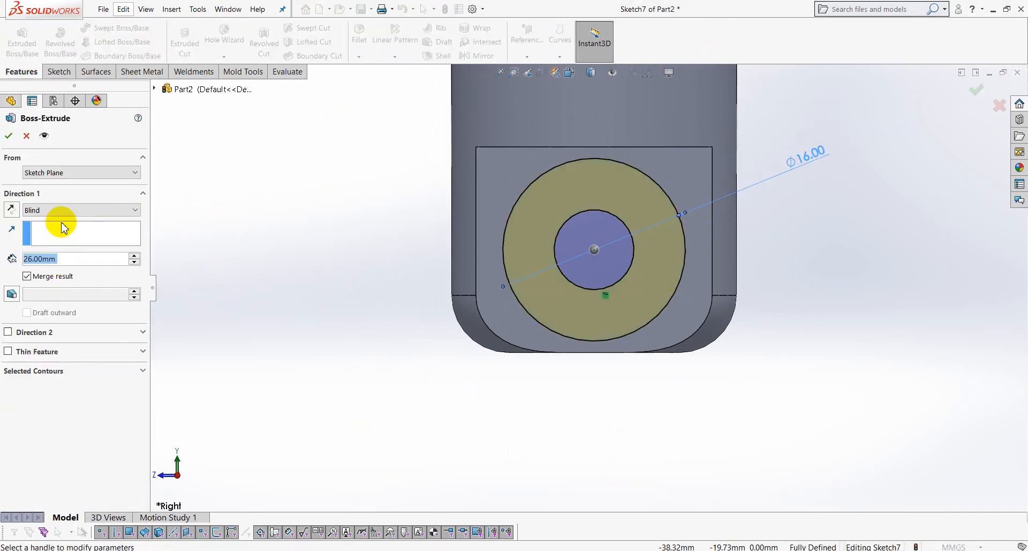
click(67, 210)
click(67, 271)
middle_drag(188, 289, 231, 300)
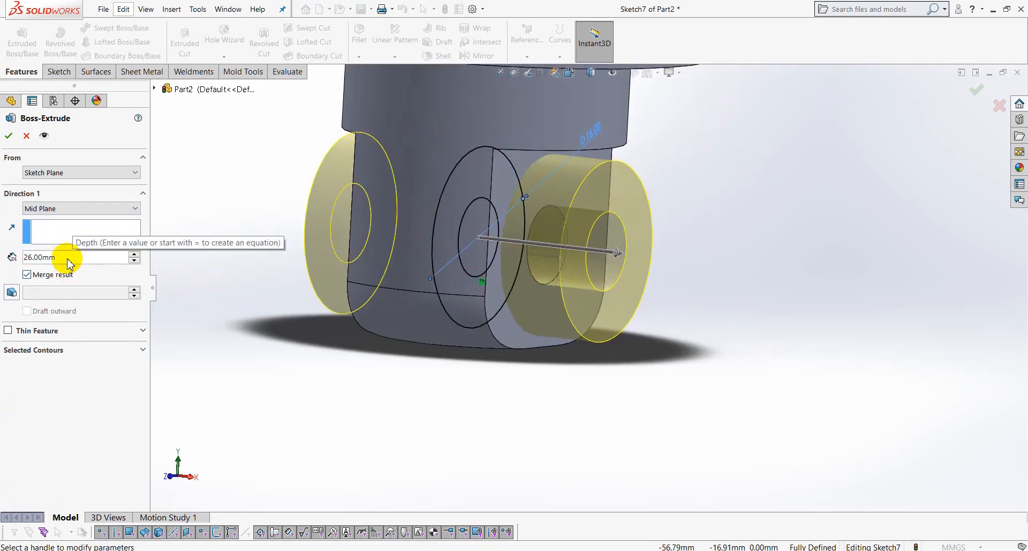
key(Return)
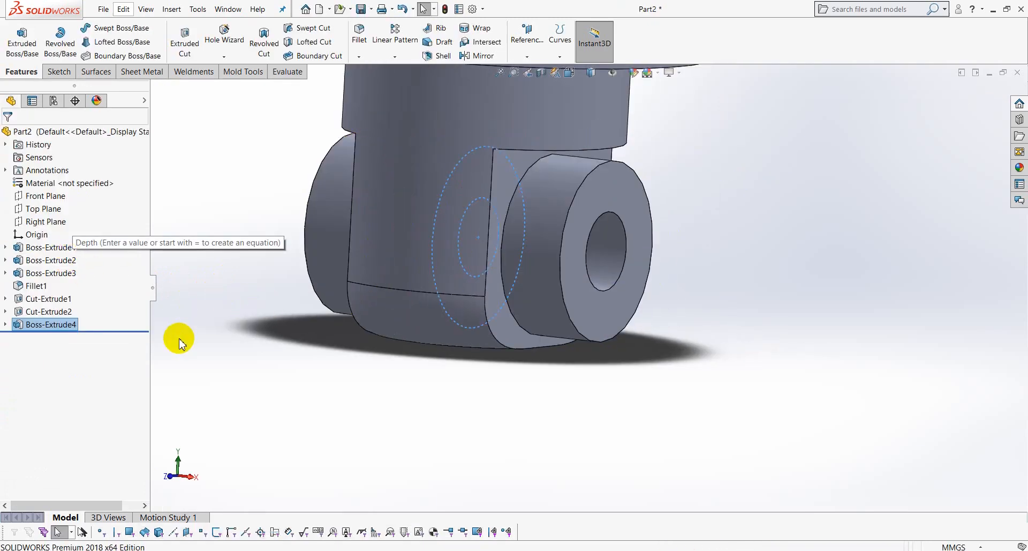
Step: Turn off the shadow display for the model view
click(193, 326)
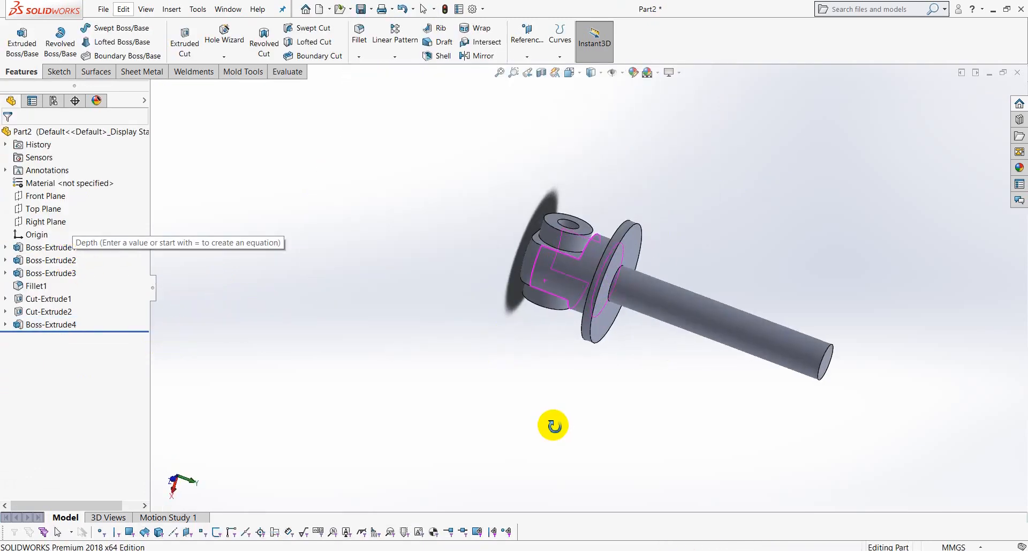
middle_drag(553, 425, 531, 420)
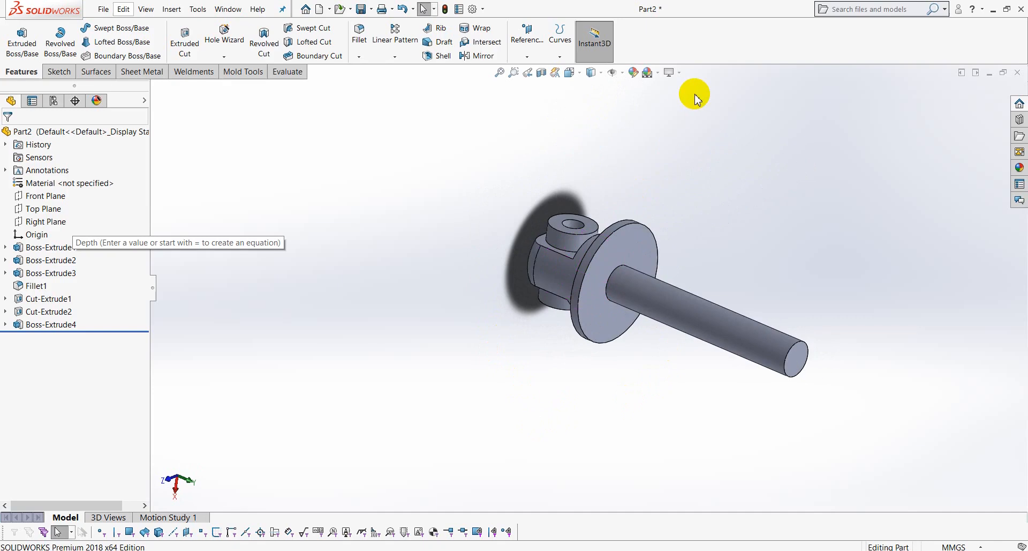
click(678, 73)
click(707, 87)
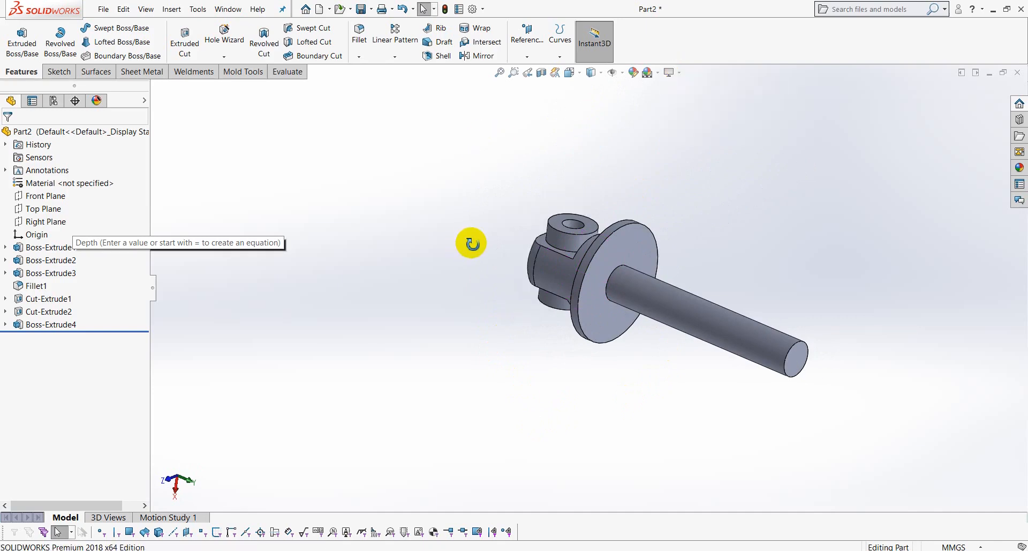
middle_drag(472, 243, 456, 236)
Step: Save the part to the Desktop as "Part2 - Rod 1"
click(103, 9)
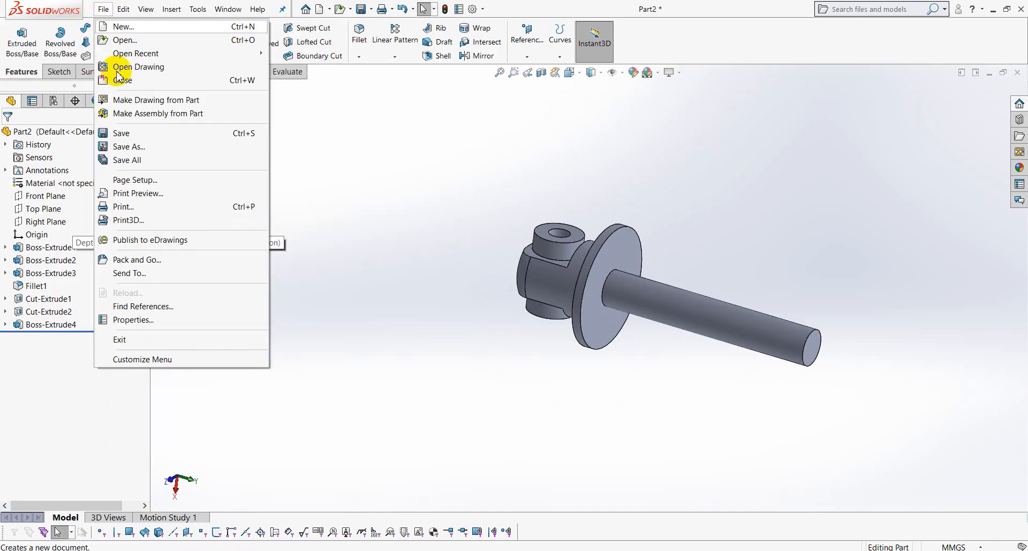
click(120, 143)
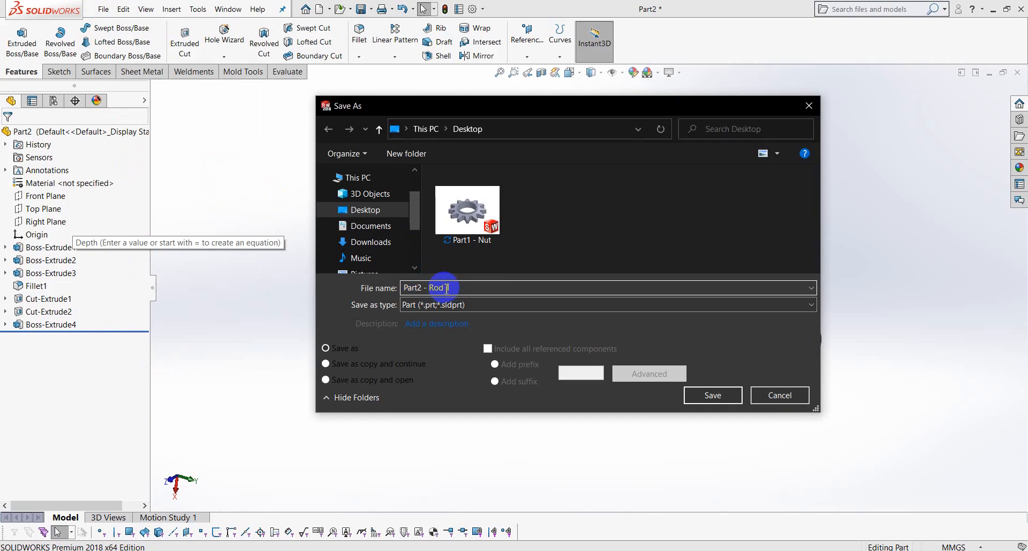
key(Return)
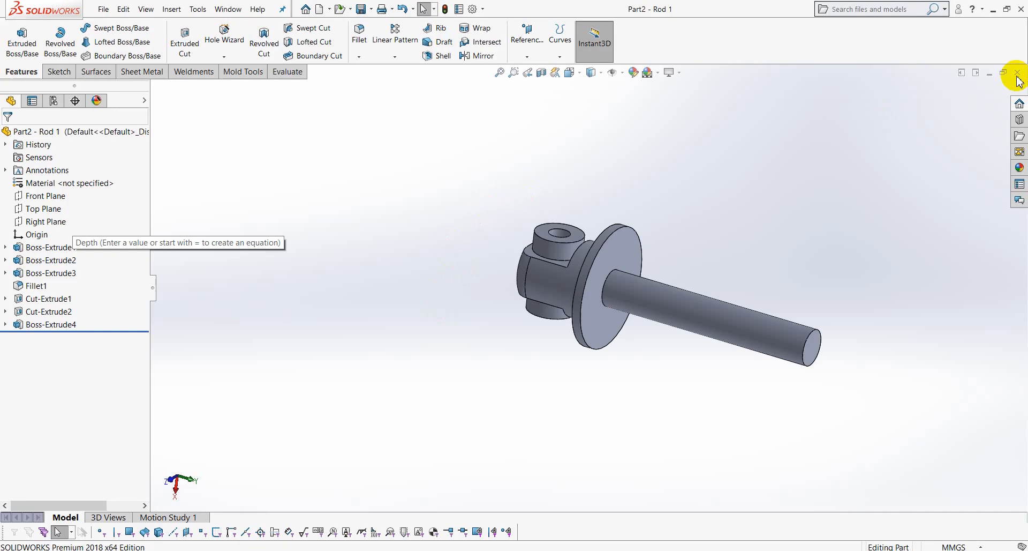
Step: Close the finished rod part and create a new Part document
click(1018, 73)
click(103, 9)
click(118, 25)
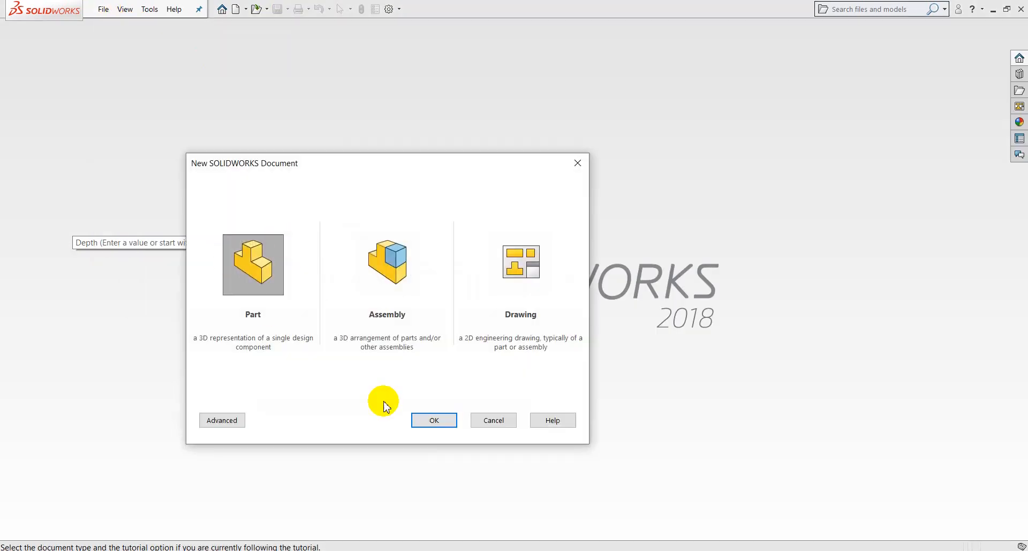
click(431, 419)
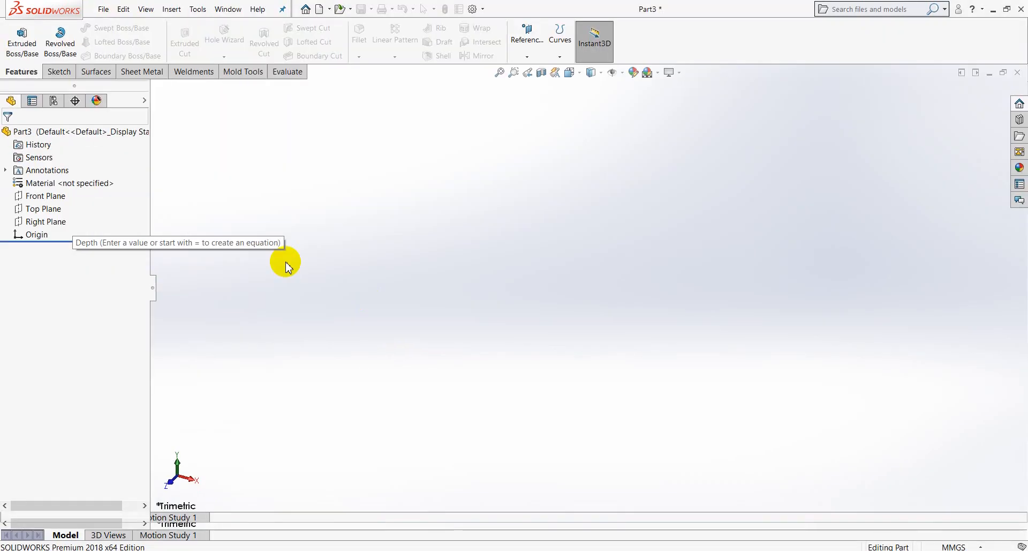
Step: Sketch a circle of about 45 mm radius centred on the origin of the Top Plane
click(64, 52)
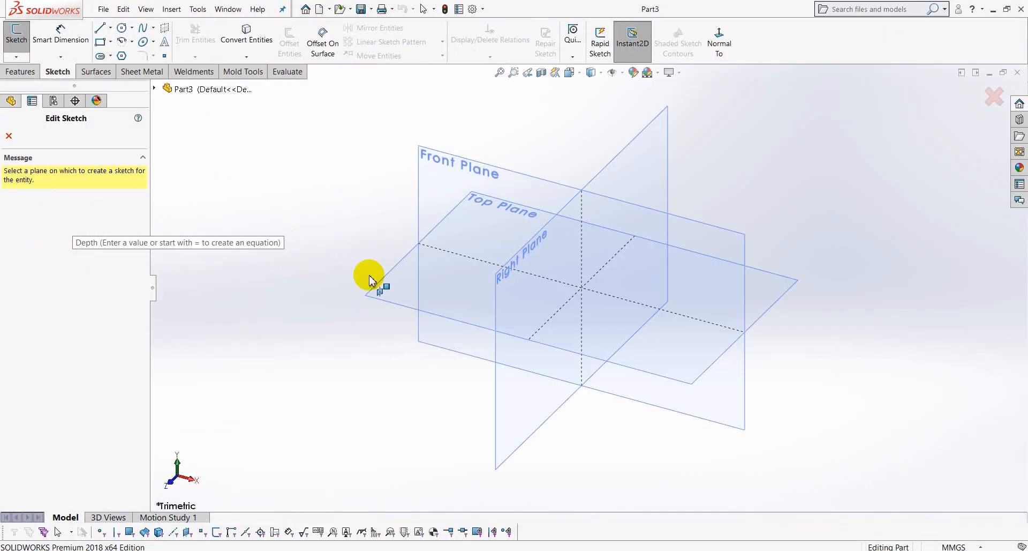
click(393, 292)
click(122, 28)
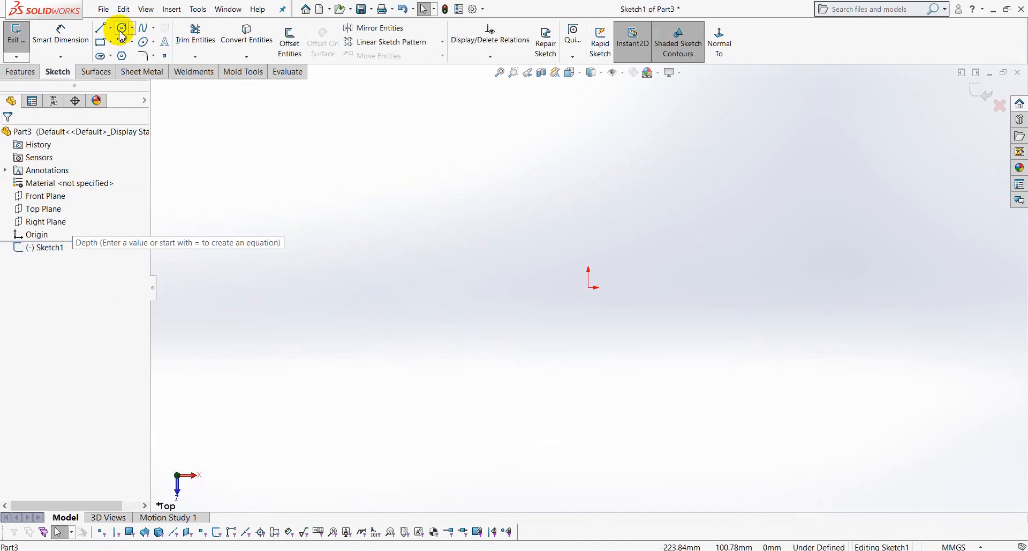
click(595, 293)
click(550, 365)
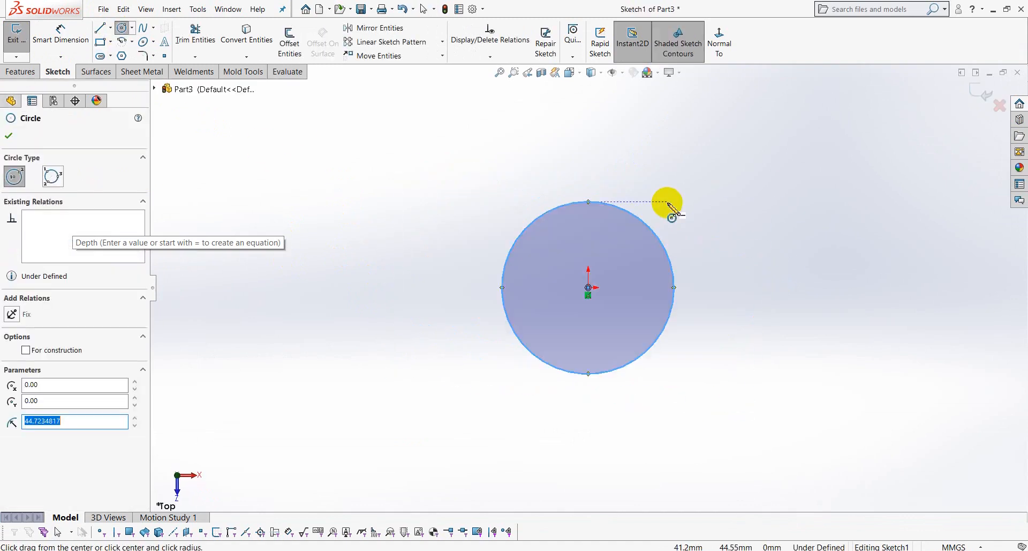
Step: Dimension the circle's diameter as 24 mm
right_click(665, 202)
click(775, 187)
click(655, 222)
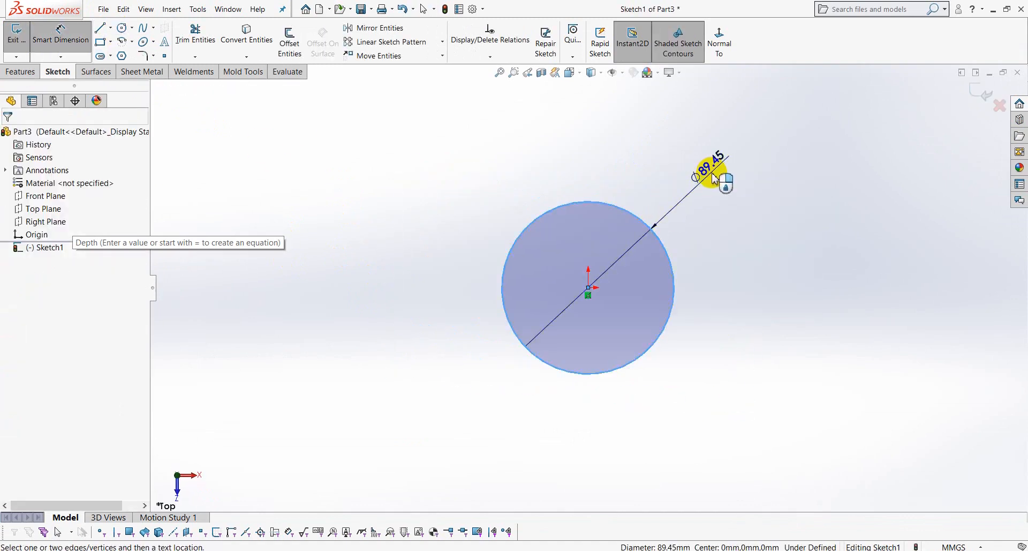
click(716, 174)
text(24)
key(Return)
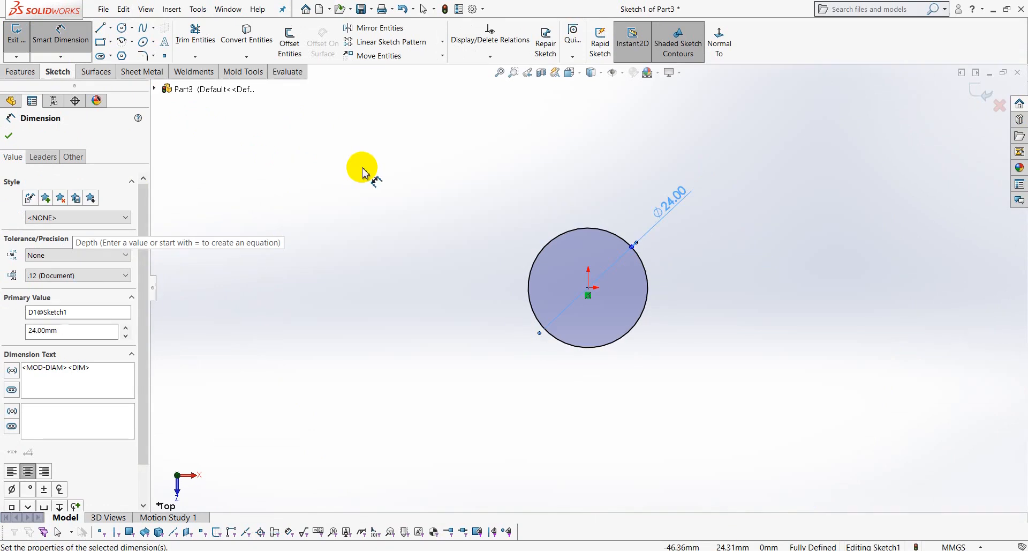
Step: Extrude the circle as a Blind boss with a depth of 106.9 mm
click(21, 71)
click(22, 36)
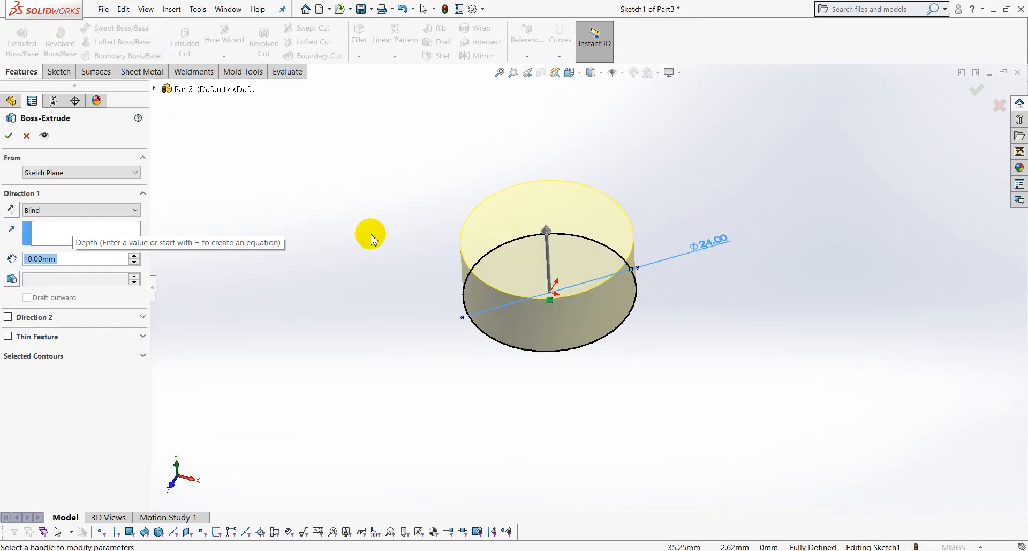
text(106)
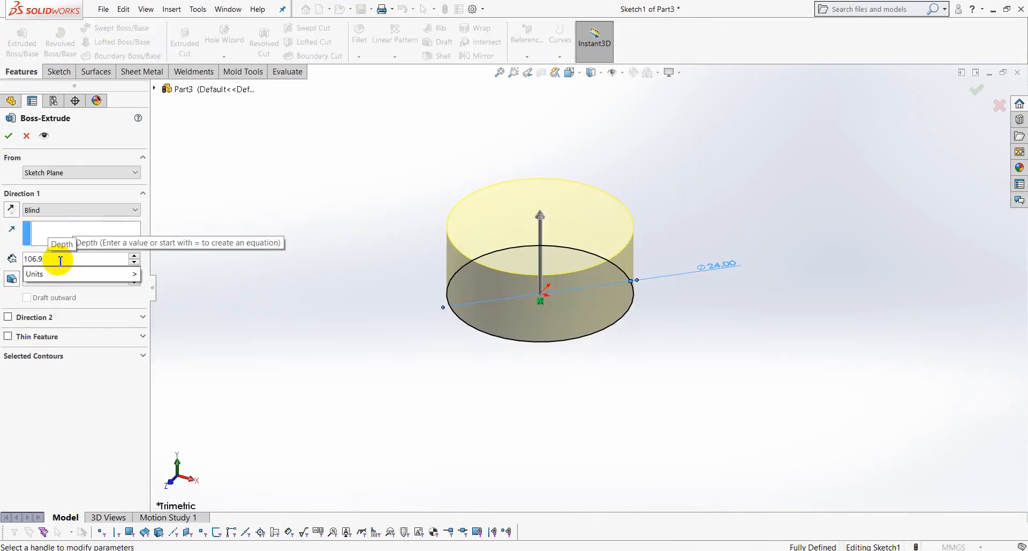
text(.9)
key(Return)
scroll(427, 303, up, 9)
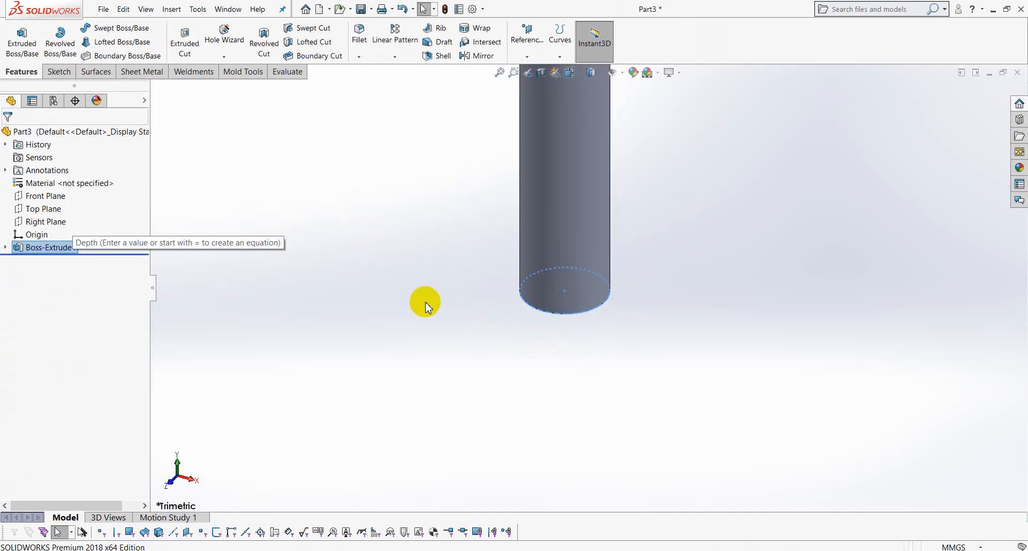
middle_drag(514, 281, 503, 256)
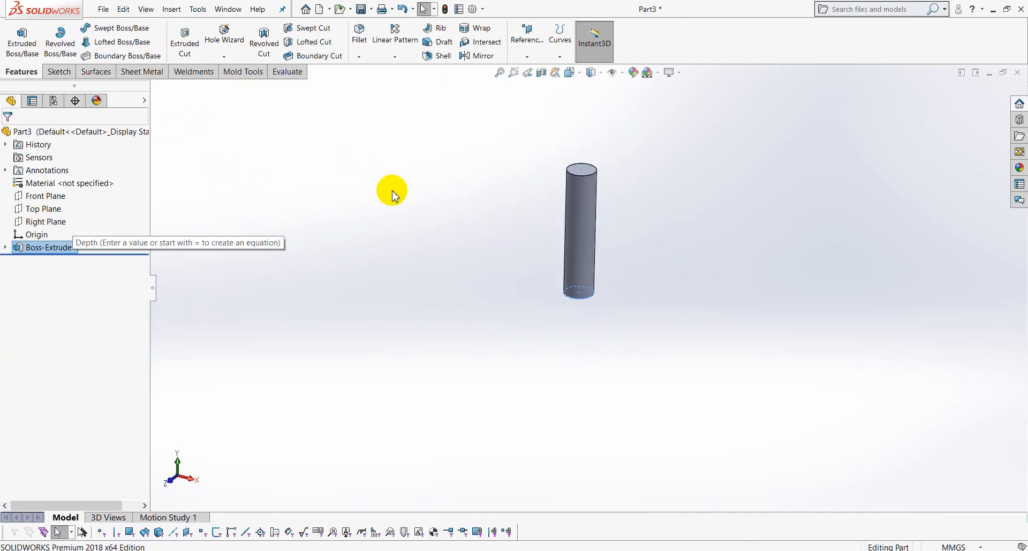
Step: Fillet the circular edge at the upper end of the cylinder with a symmetric circular profile
click(358, 40)
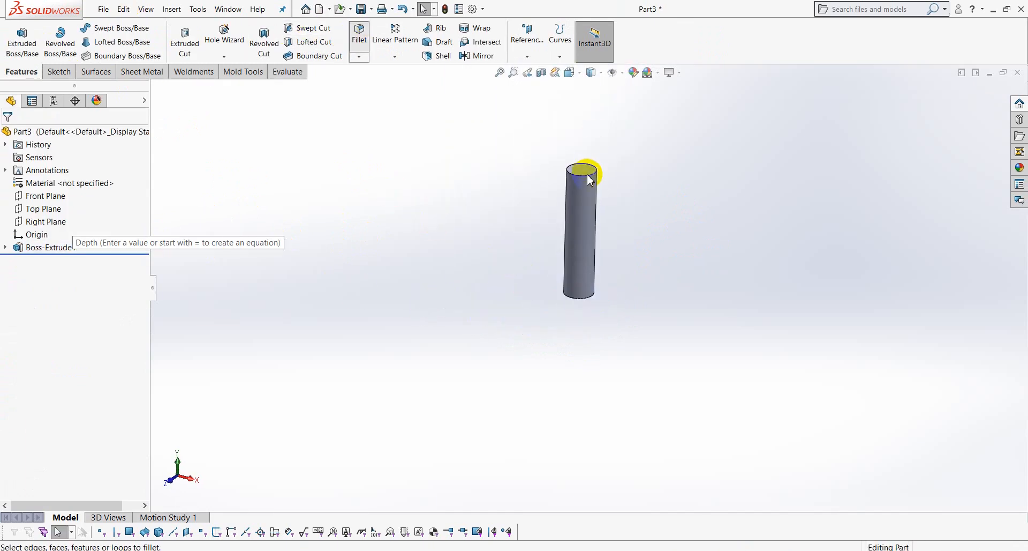
click(588, 171)
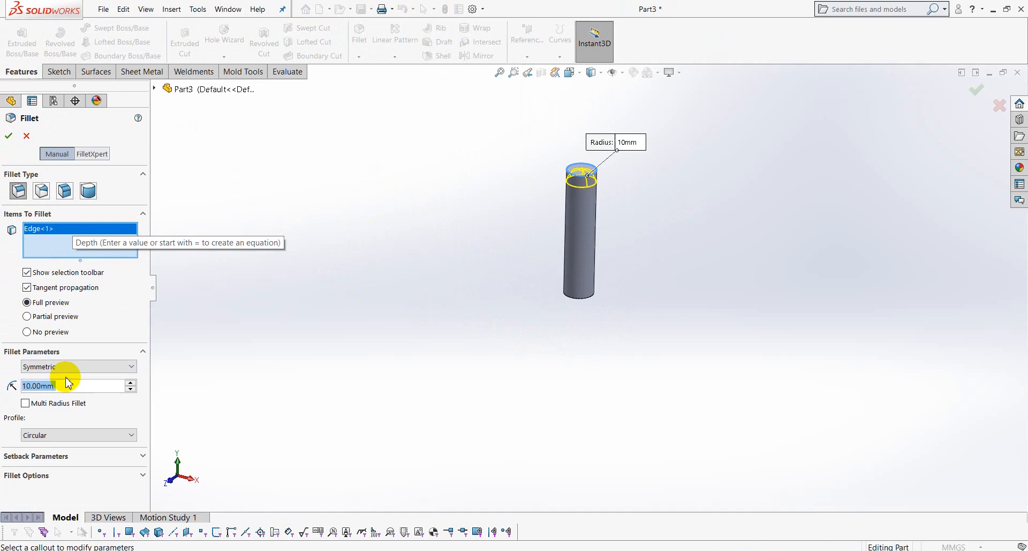
key(Return)
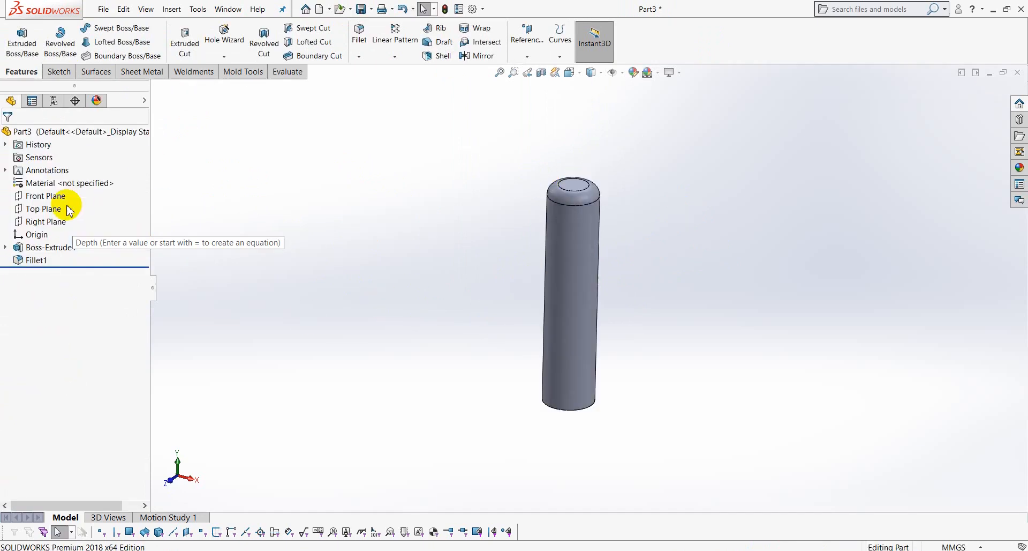
Step: Sketch a vertical centerline on the Front Plane from just above the cylinder down to the origin
click(42, 197)
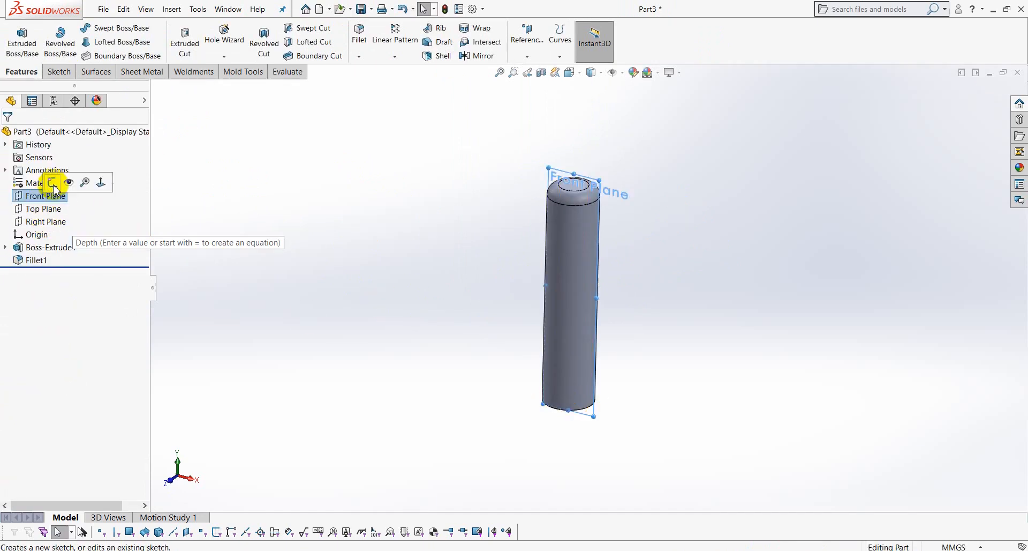
click(54, 180)
click(719, 39)
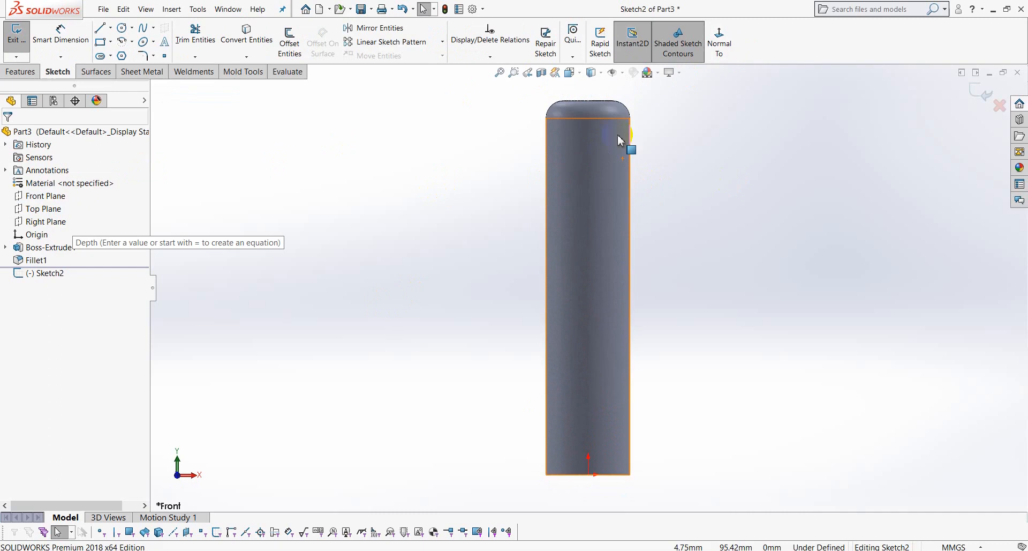
click(110, 28)
click(115, 56)
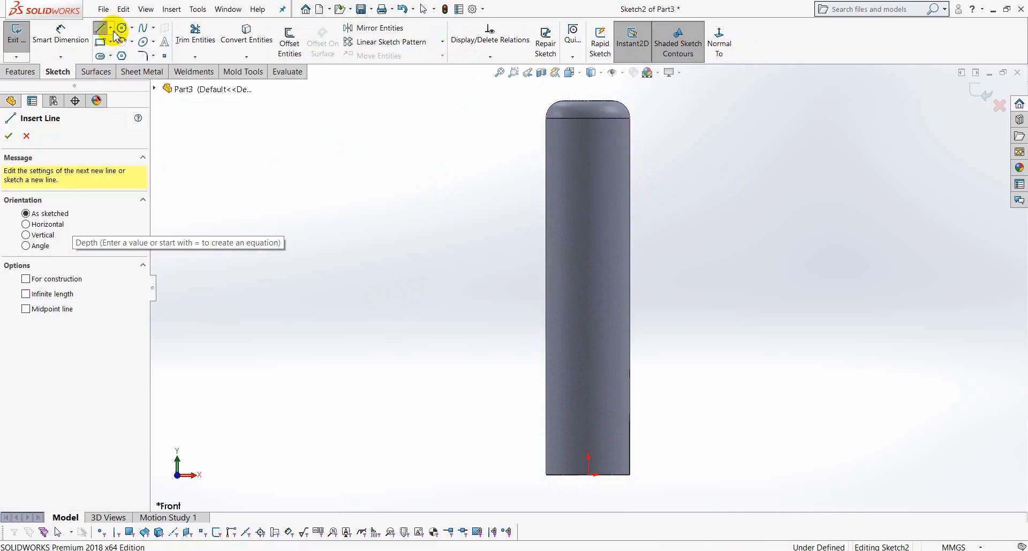
click(588, 91)
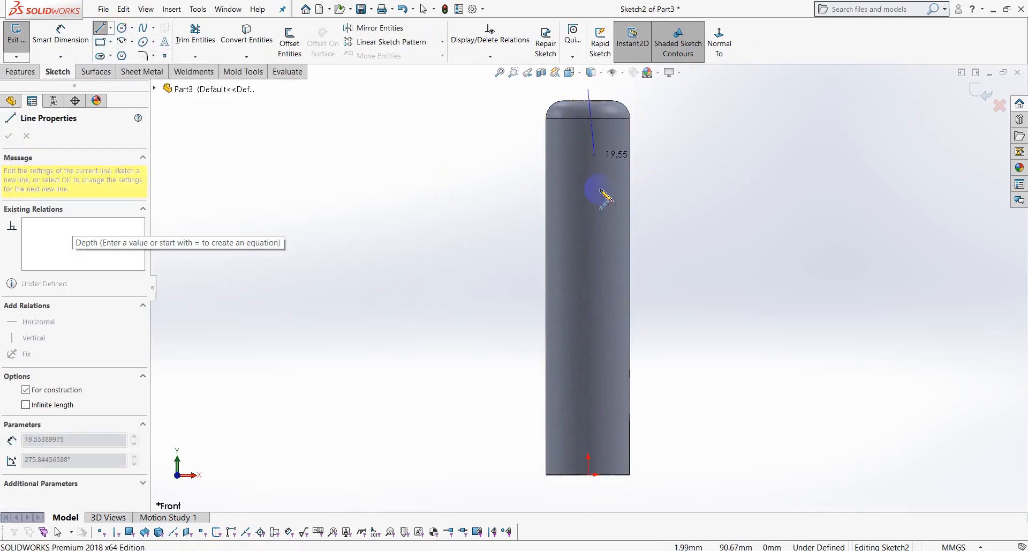
click(589, 475)
right_click(733, 202)
click(749, 209)
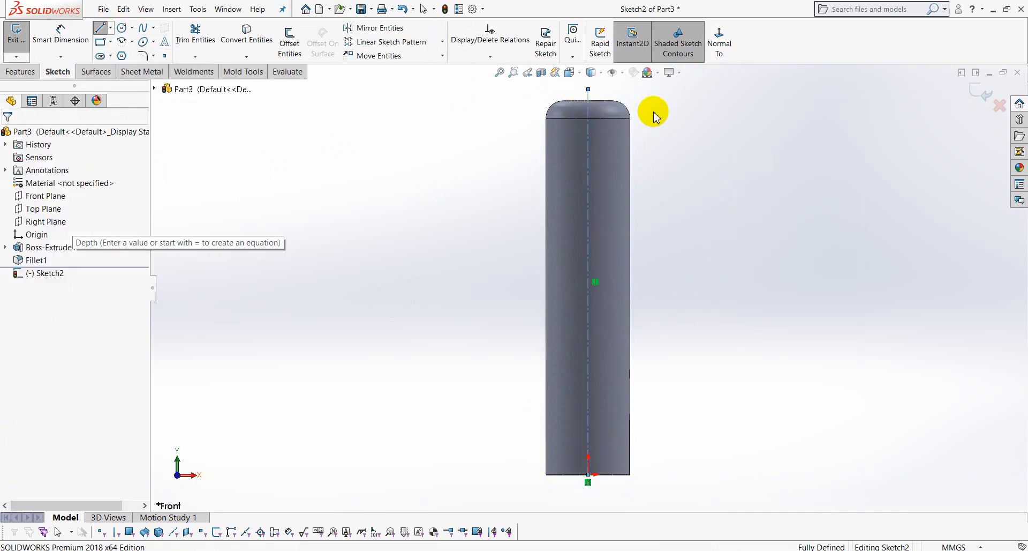
Step: Draw a corner rectangle about 16 by 15 mm, starting on the cylinder's upper edge just right of the centerline
scroll(654, 113, down, 7)
scroll(471, 296, up, 2)
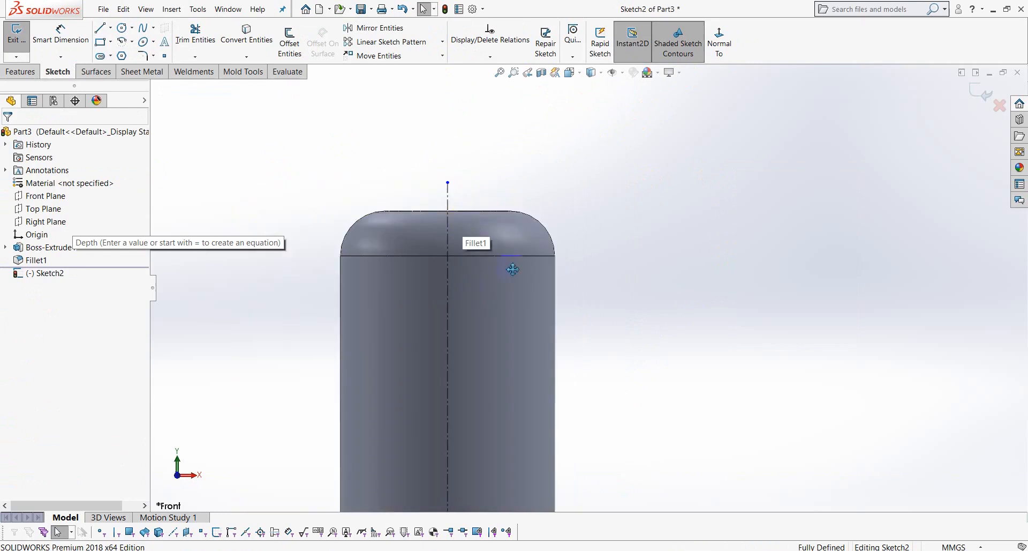
ctrl+middle_drag(513, 269, 582, 212)
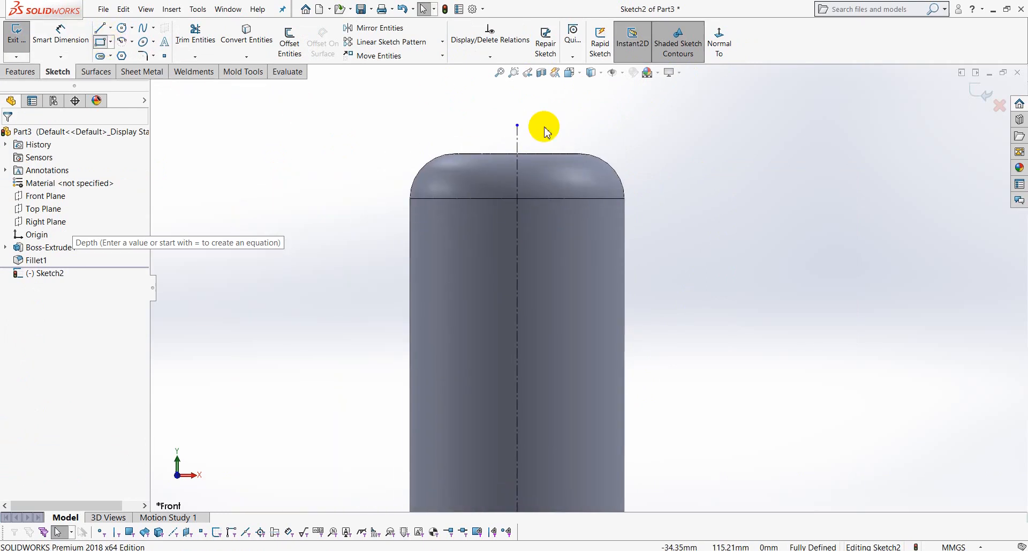
click(533, 153)
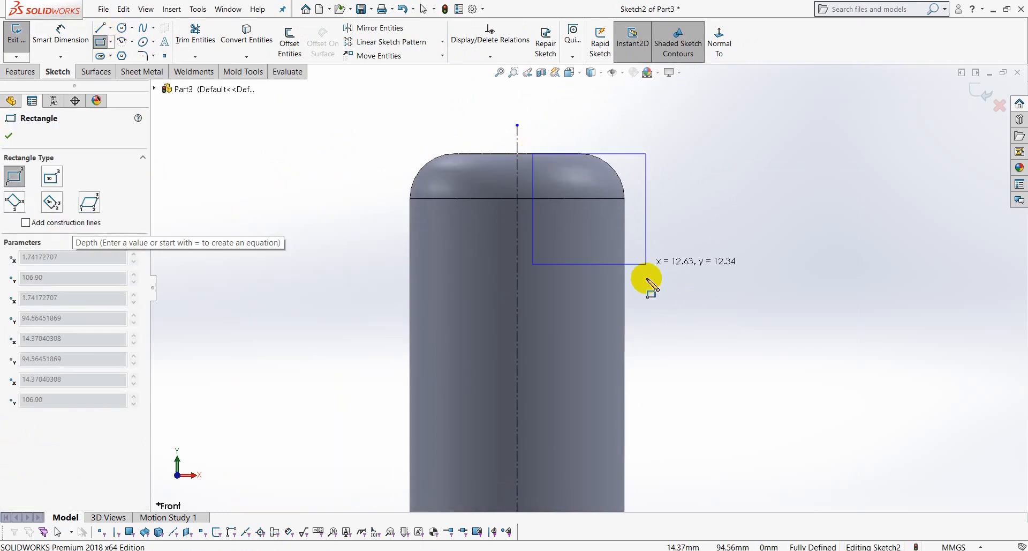
click(676, 289)
Step: Dimension the distance between the rectangle's inner vertical side and the centerline as 7 mm
right_click(721, 138)
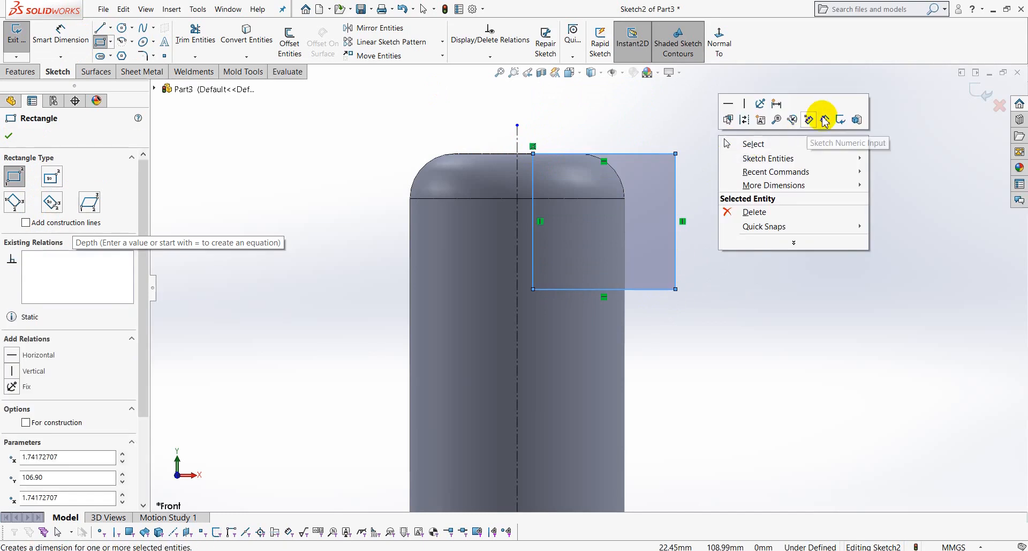
click(825, 120)
click(533, 169)
click(518, 169)
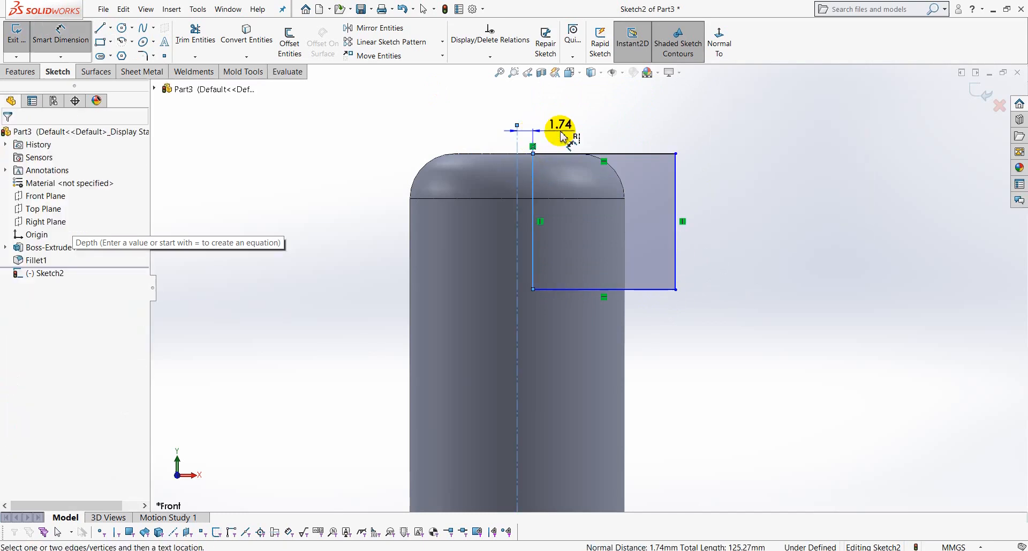
click(561, 132)
text(7)
key(Return)
Step: Dimension both the width and the height of the rectangle as 18 mm
click(662, 153)
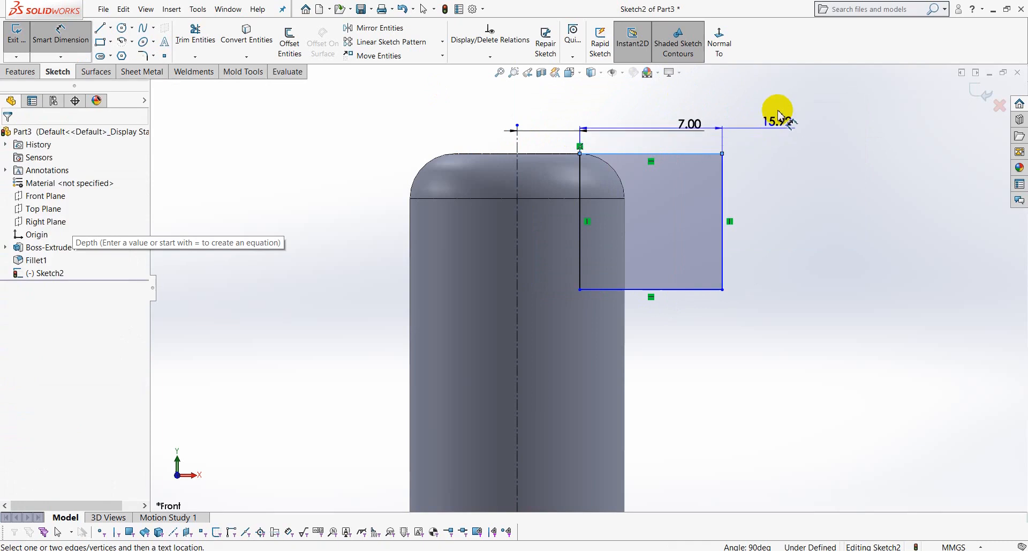
click(781, 109)
text(18)
key(Return)
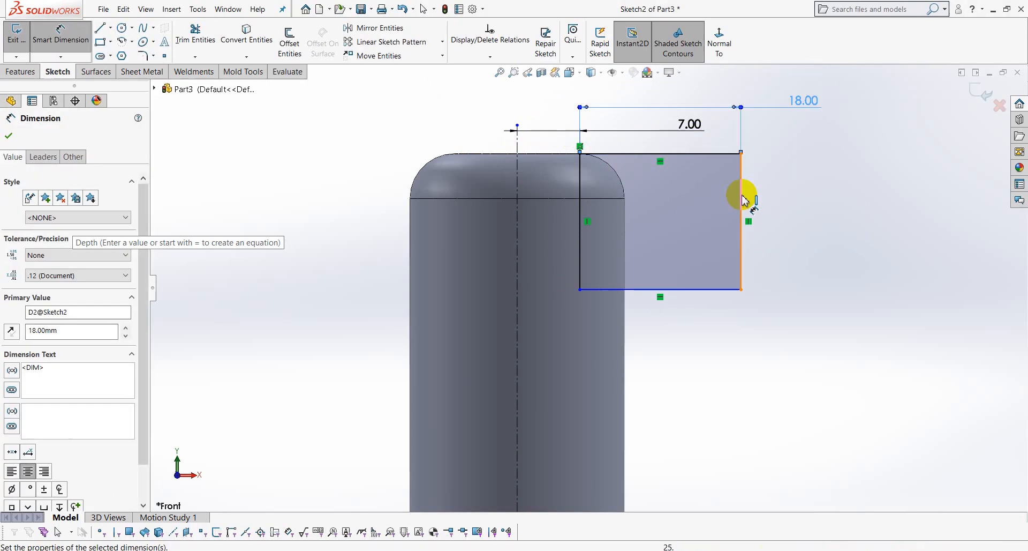
click(742, 196)
click(830, 225)
text(18)
key(Return)
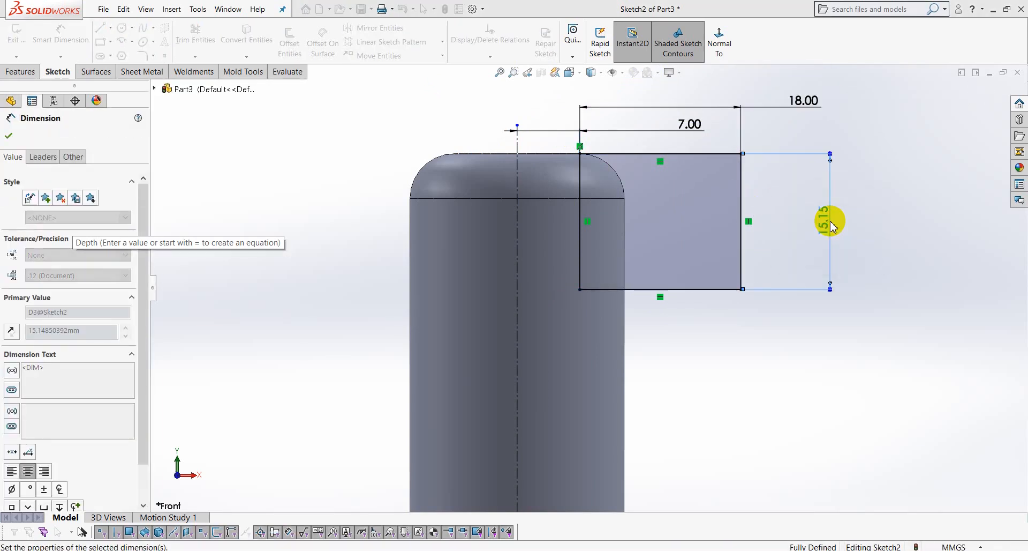
Step: Mirror the four rectangle lines about the vertical centerline, keeping the originals
click(411, 29)
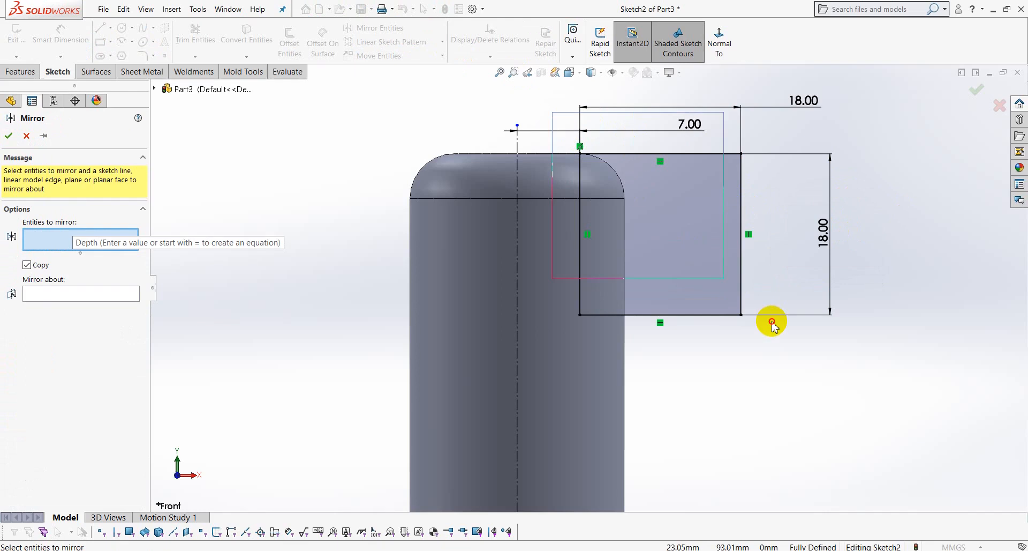
drag(771, 322, 773, 323)
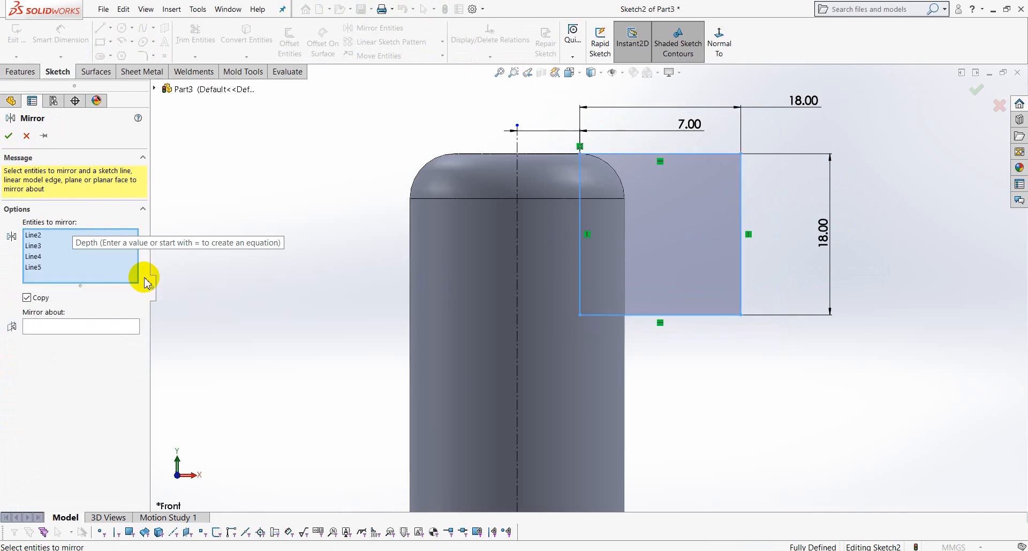
click(518, 220)
click(9, 136)
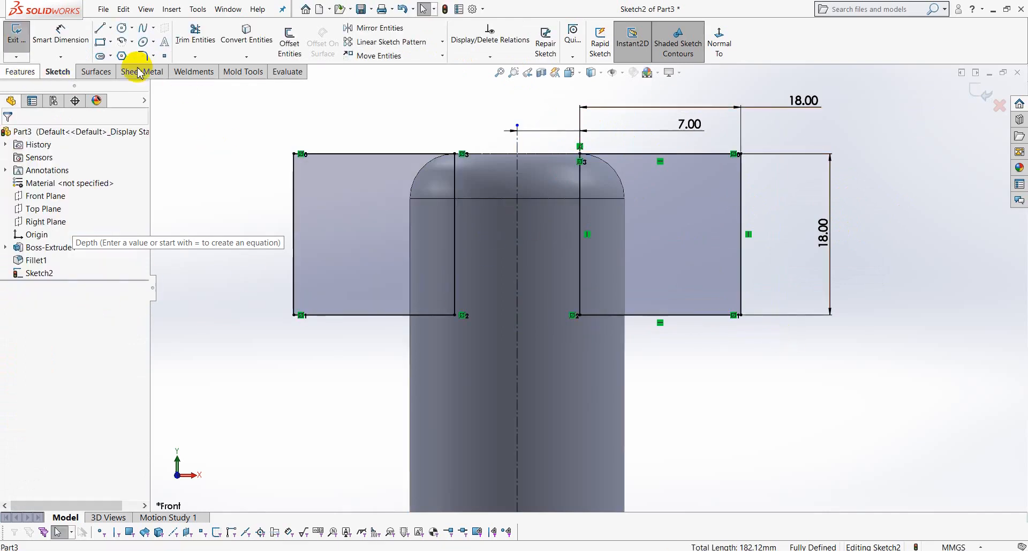
Step: Cut both rectangles out of the cylinder's upper end with an Extruded Cut set to Through All - Both
click(20, 71)
click(184, 40)
click(80, 210)
click(54, 235)
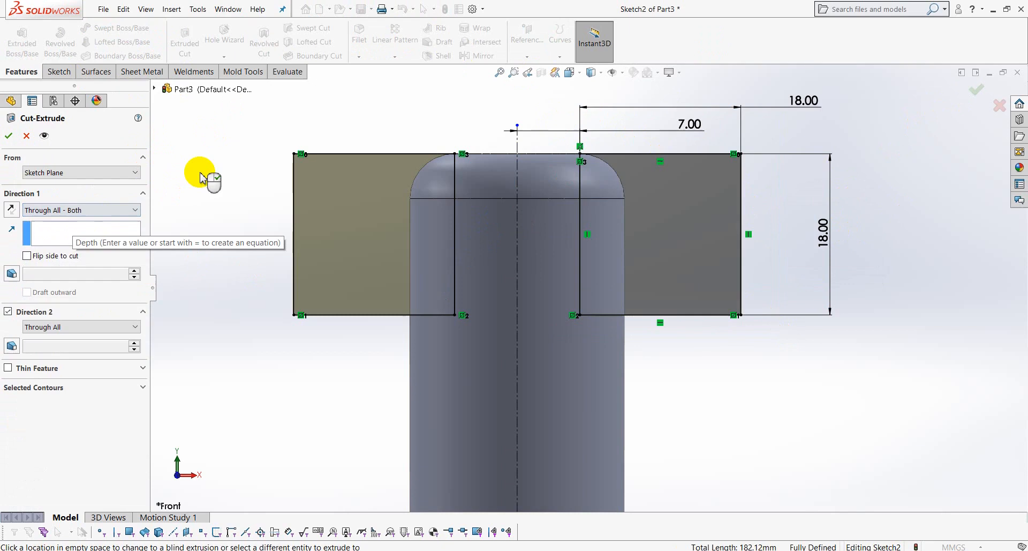
click(9, 136)
Step: Start a sketch on the flat face of the head and draw a circle about 7.1 mm in diameter on the rod's axis
middle_drag(305, 201, 446, 263)
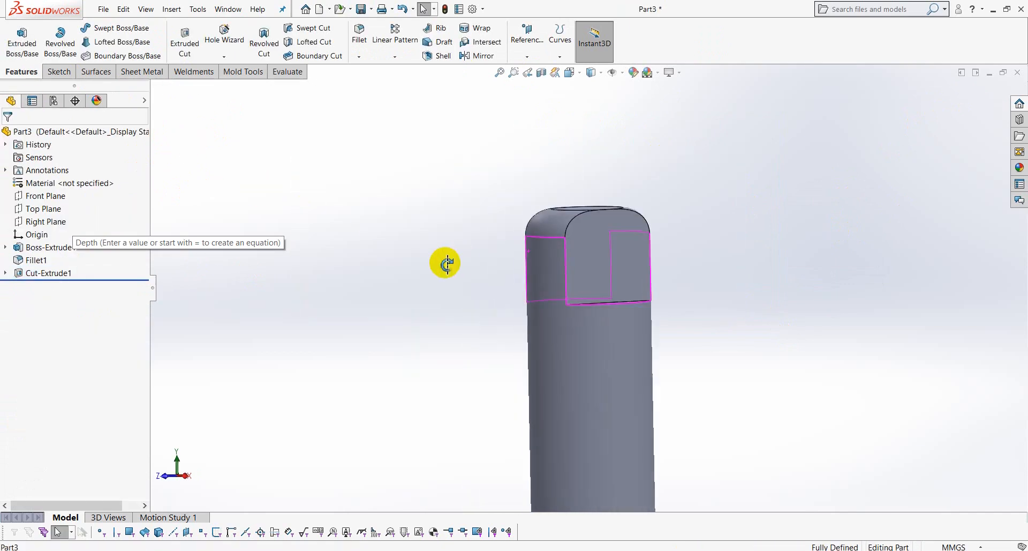
click(563, 271)
click(650, 212)
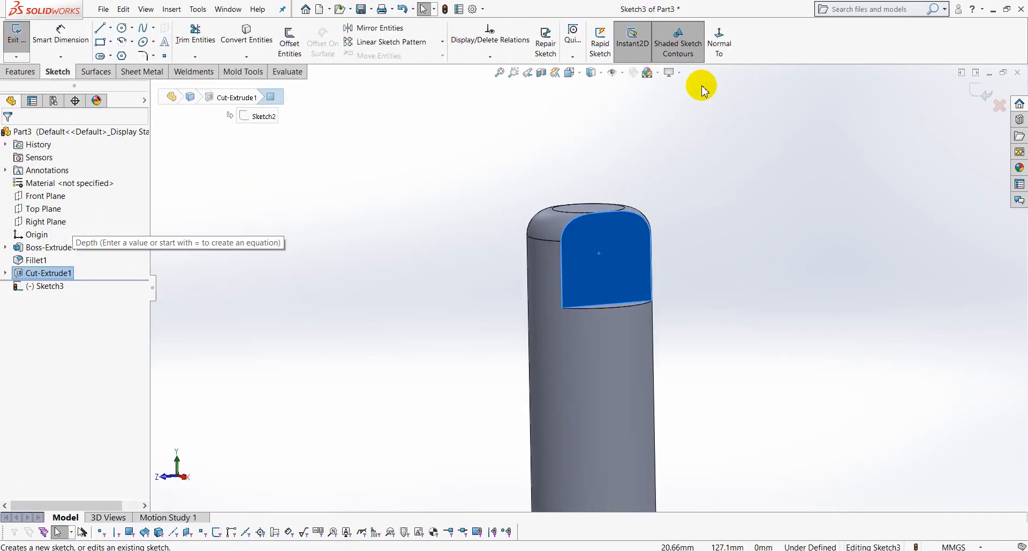
click(719, 43)
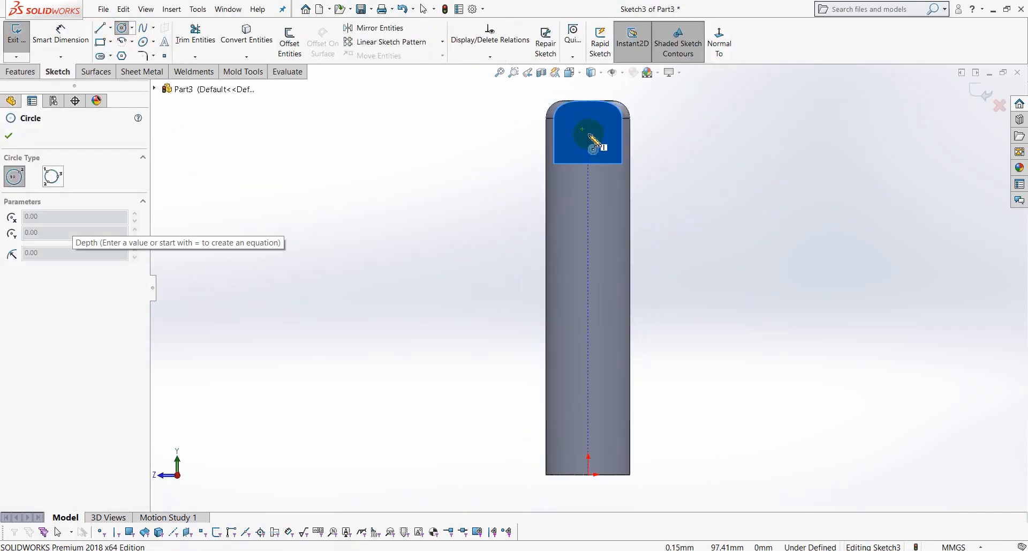
key(Escape)
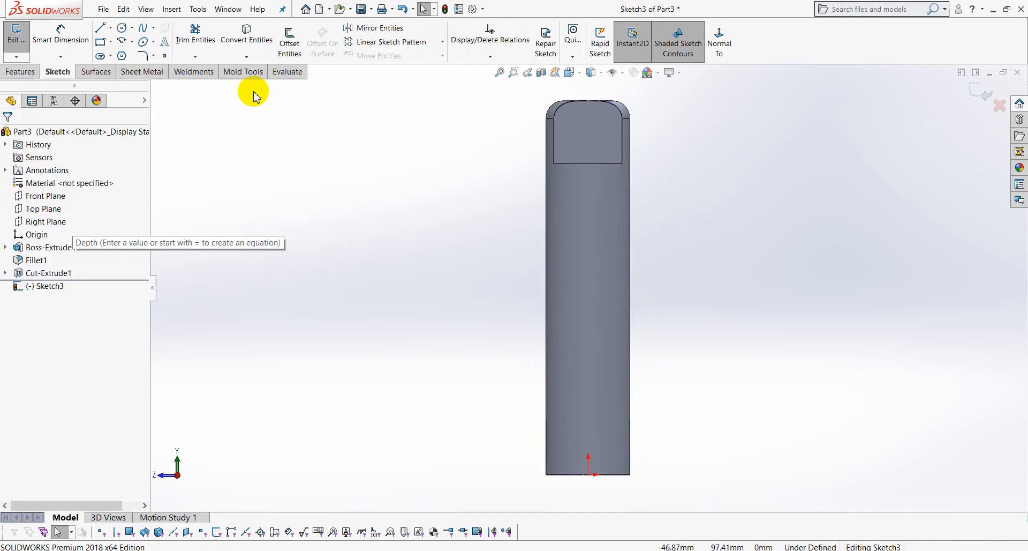
click(122, 29)
scroll(586, 81, down, 2)
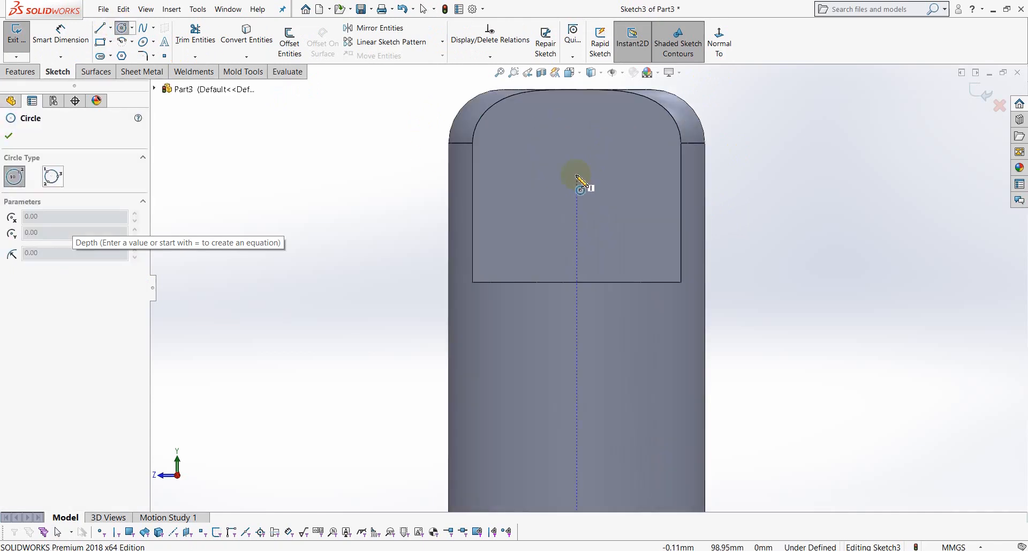
drag(576, 175, 577, 213)
Step: Set the circle's diameter to 7 mm
right_click(760, 106)
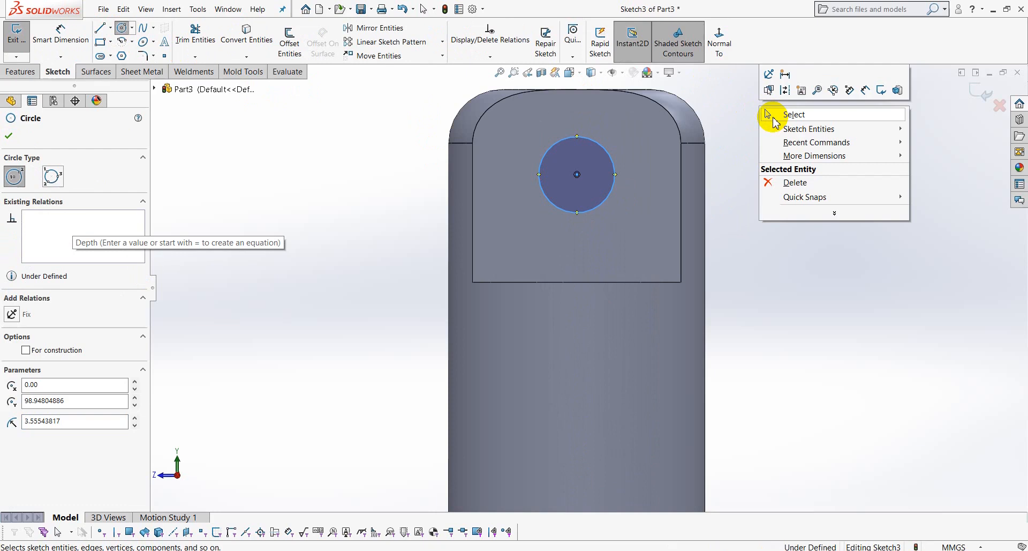
click(865, 91)
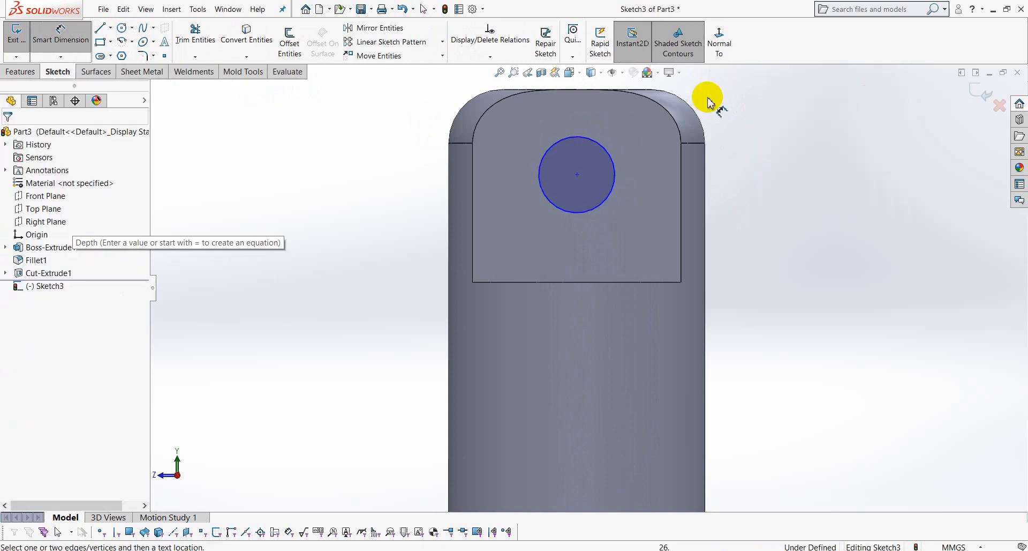
click(605, 153)
click(792, 114)
click(787, 115)
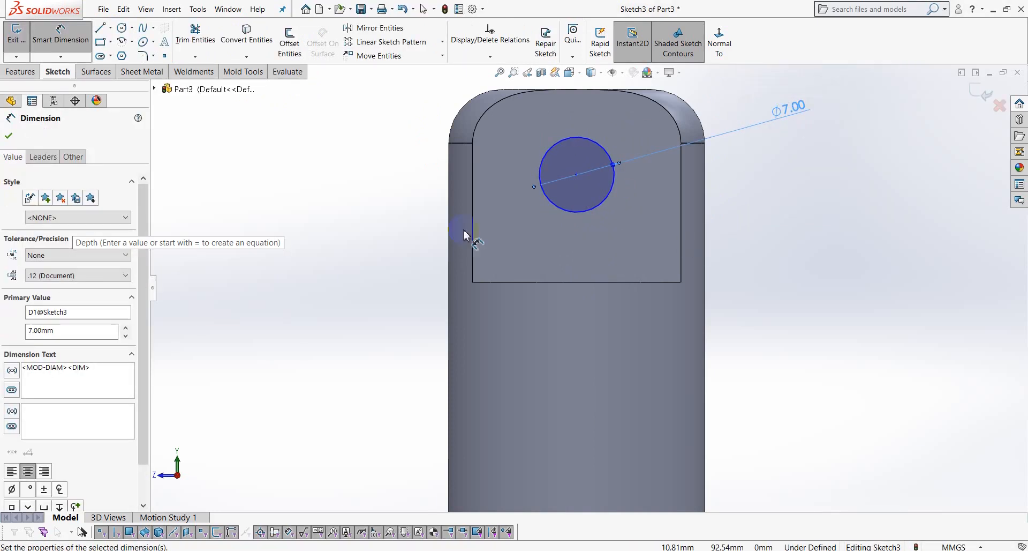
Step: Add a Vertical relation between the circle's centre and the origin
click(57, 38)
click(577, 176)
scroll(586, 264, down, 5)
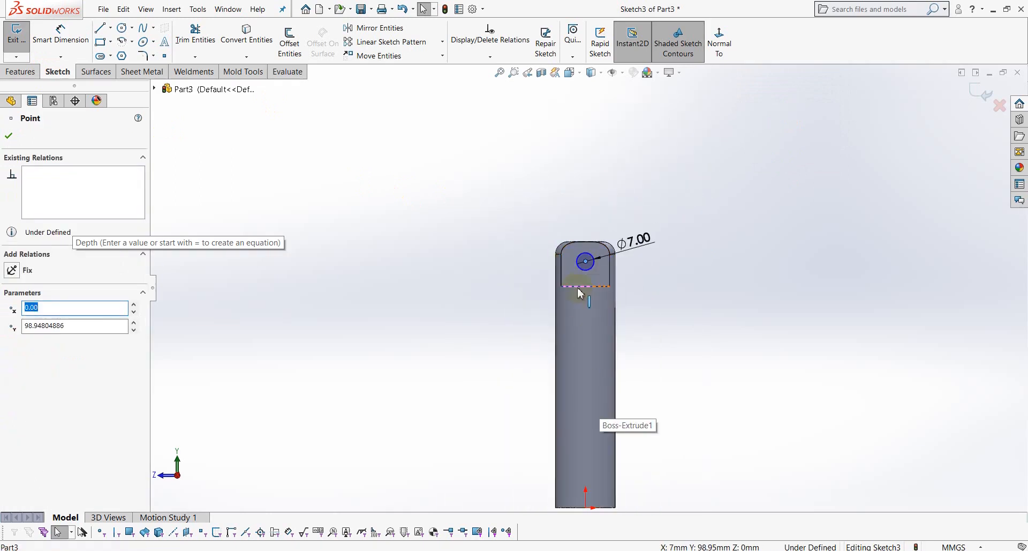
ctrl+middle_drag(617, 327, 608, 235)
ctrl+click(576, 415)
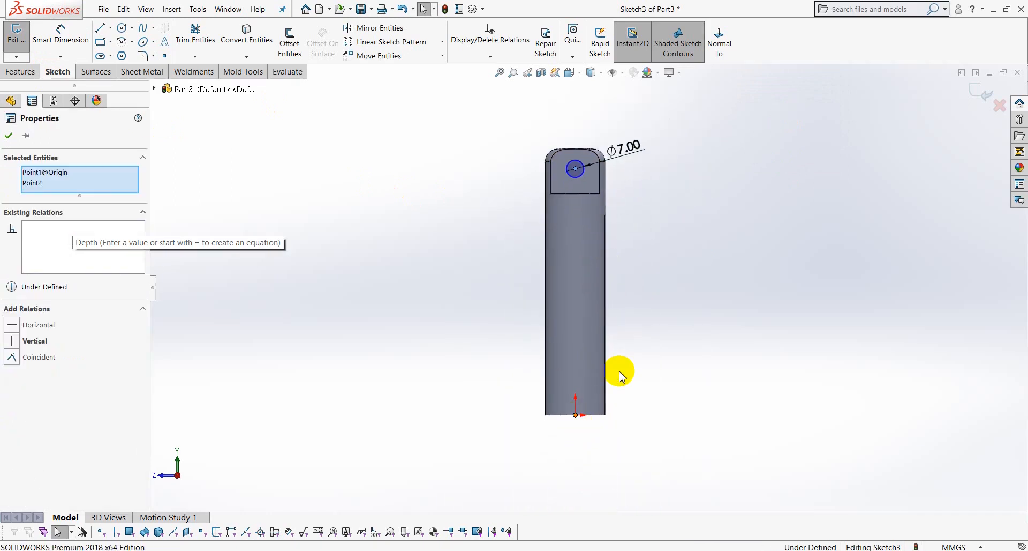
click(623, 363)
scroll(599, 145, up, 5)
scroll(576, 192, up, 3)
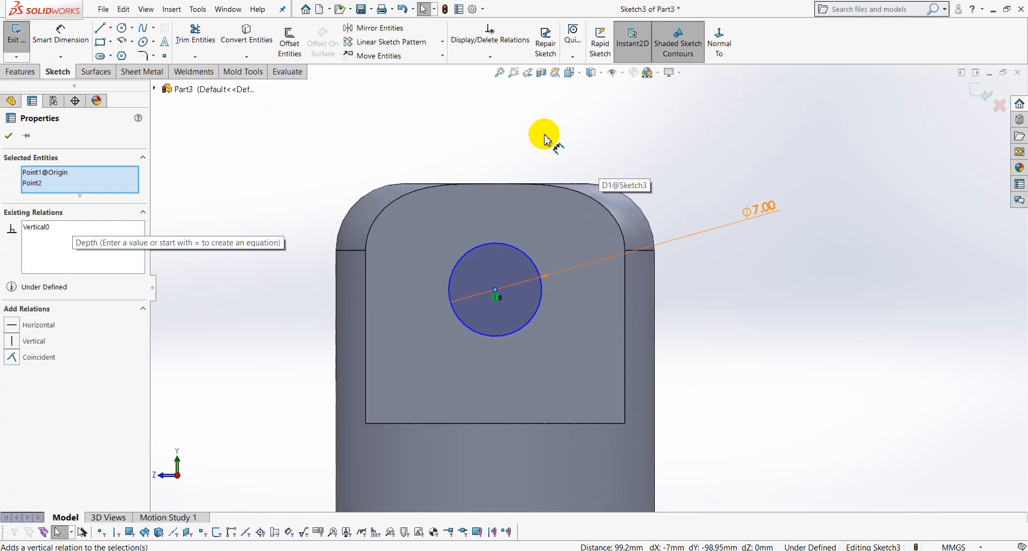
click(544, 134)
Step: Dimension the distance from the head's upper edge to the circle's centre as 9 mm
drag(494, 290, 475, 280)
click(60, 38)
click(498, 187)
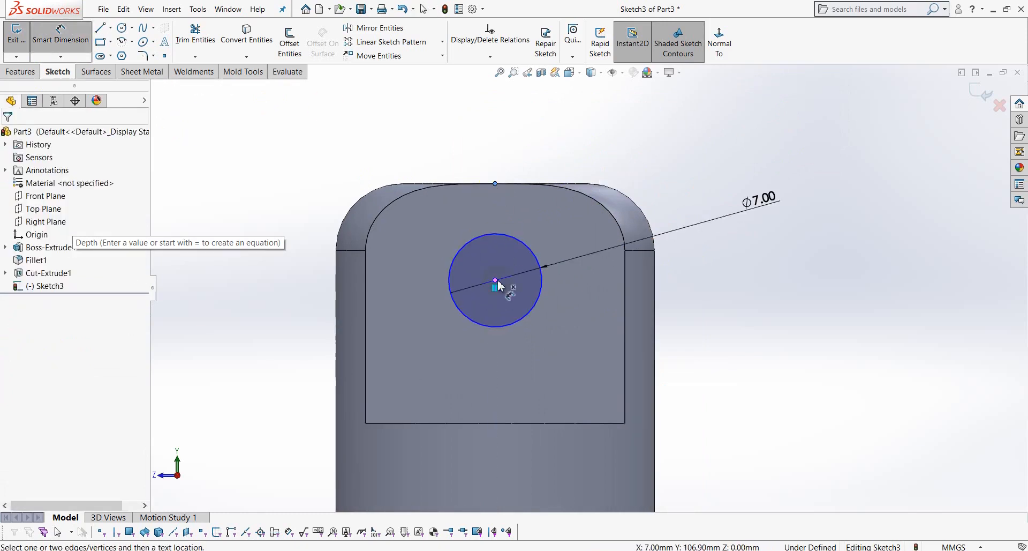
click(499, 280)
click(853, 237)
text(9)
key(Return)
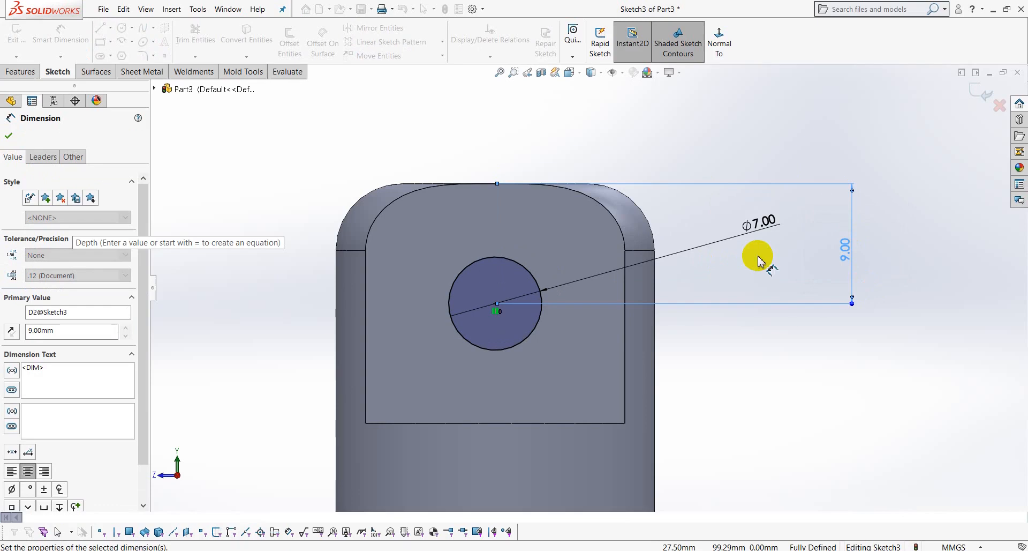
Step: Cut the circle through the head with an Extruded Cut set to Through All
click(20, 69)
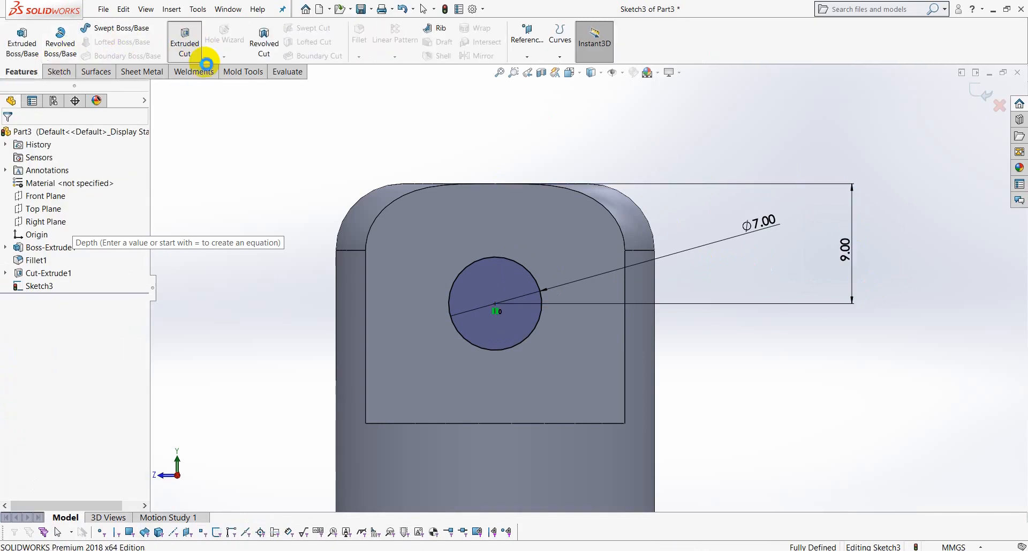
click(185, 43)
click(107, 210)
click(86, 230)
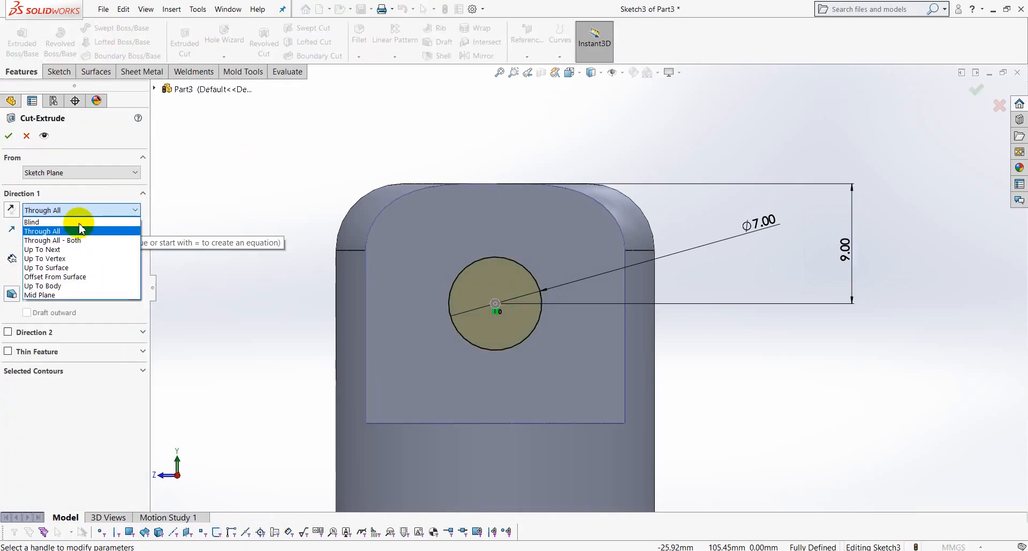
click(9, 135)
Step: Start a sketch on the Right Plane and draw a circle about 14.5 mm in diameter, concentric with the hole in the head
middle_drag(275, 259, 331, 276)
click(60, 221)
click(68, 204)
click(707, 61)
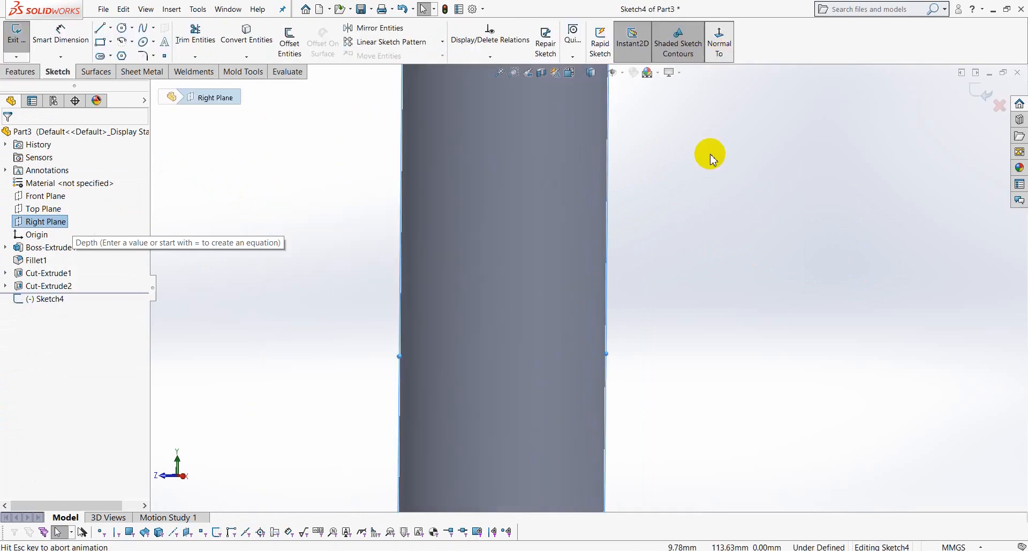
scroll(659, 110, down, 5)
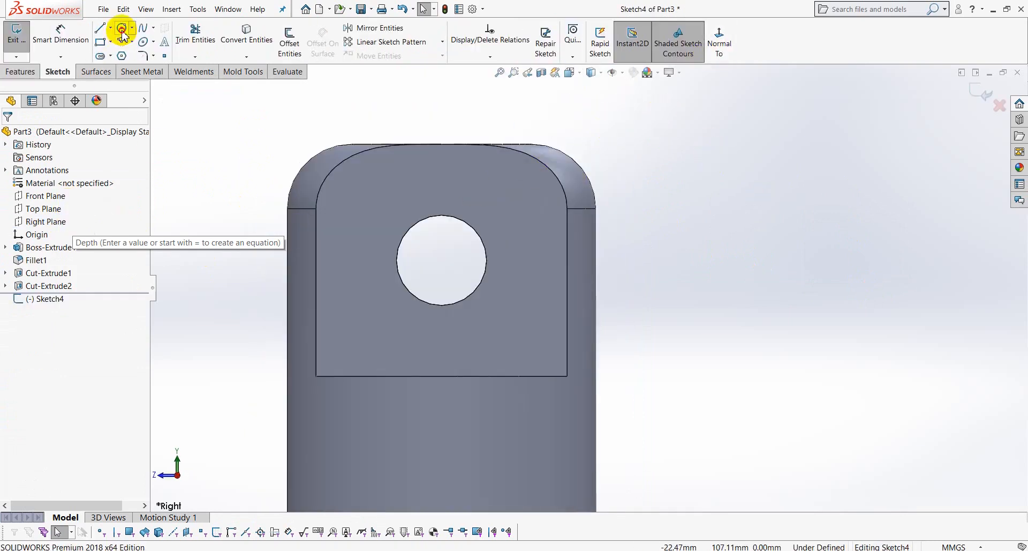
click(122, 29)
click(441, 261)
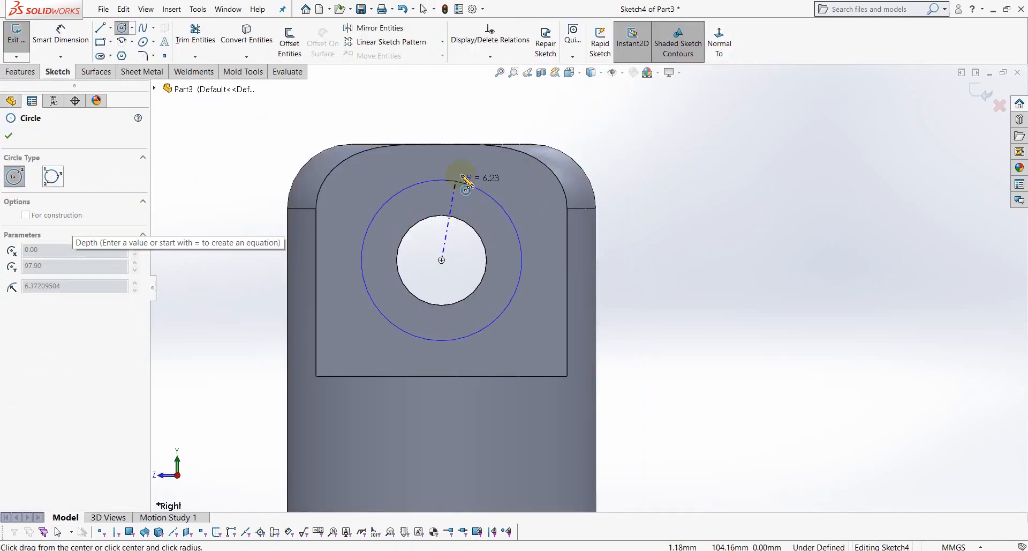
click(471, 169)
Step: Set the diameter of the concentric circle to 16 mm
right_click(613, 134)
click(719, 120)
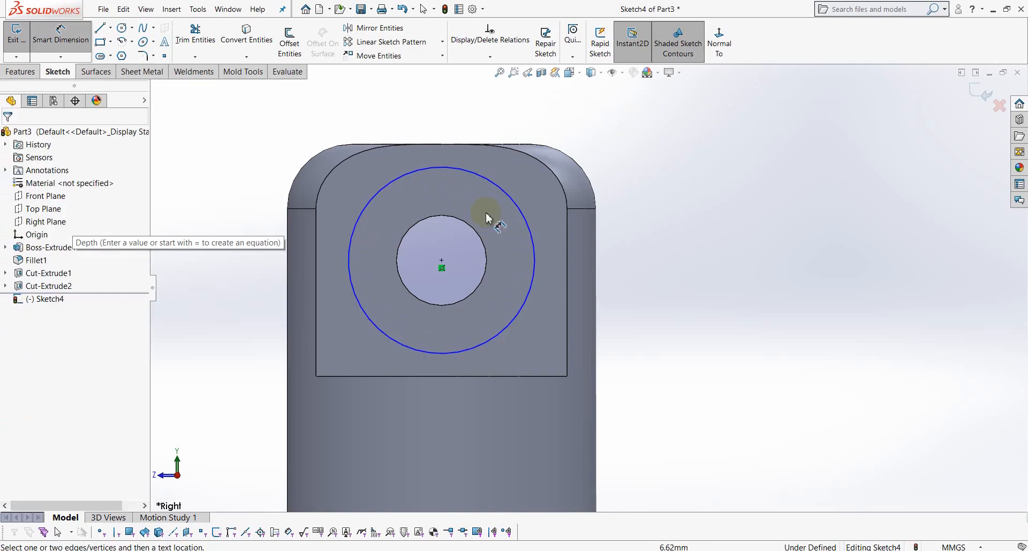
click(515, 197)
click(691, 137)
text(16)
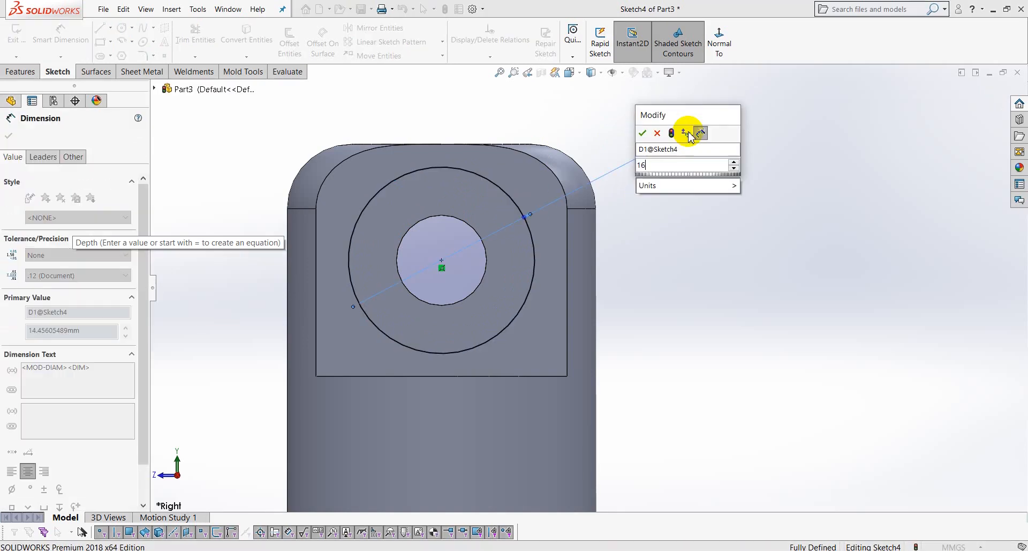
key(Return)
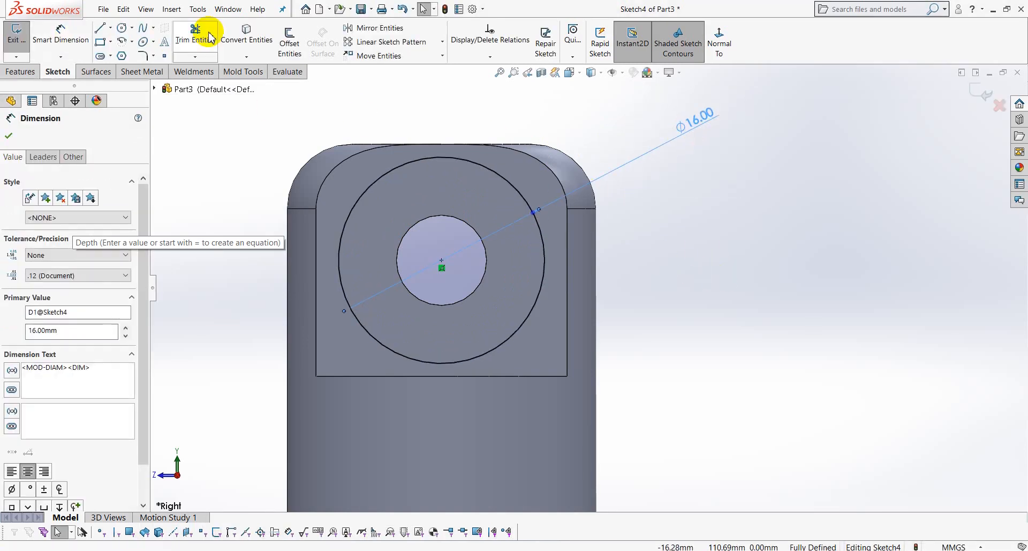
Step: Convert the hole's edge into a sketch entity inside the 16 mm circle
click(246, 40)
click(470, 225)
key(Return)
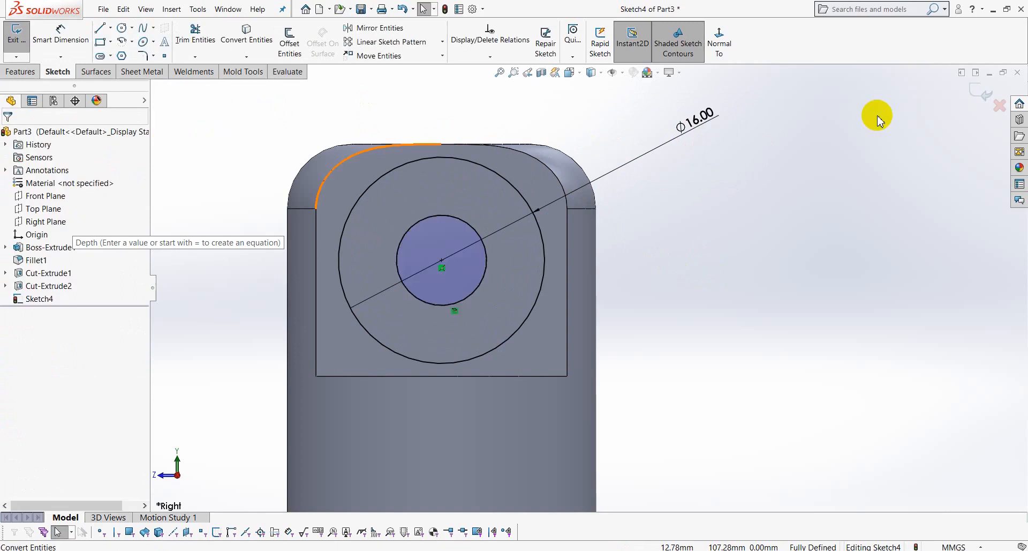
Step: Extrude the ring profile 24 mm with the Mid Plane end condition, merged with the head
click(20, 71)
click(20, 41)
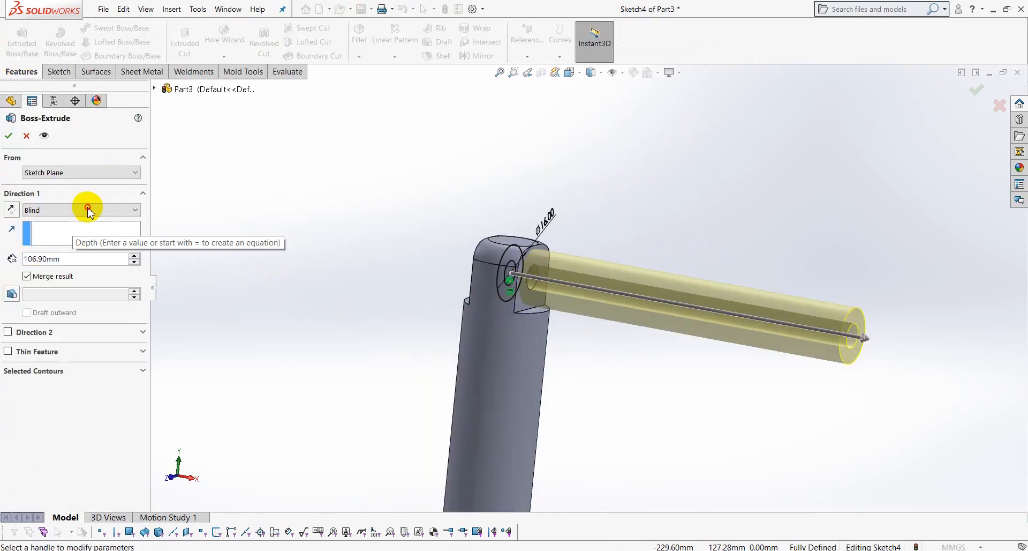
click(86, 209)
click(58, 276)
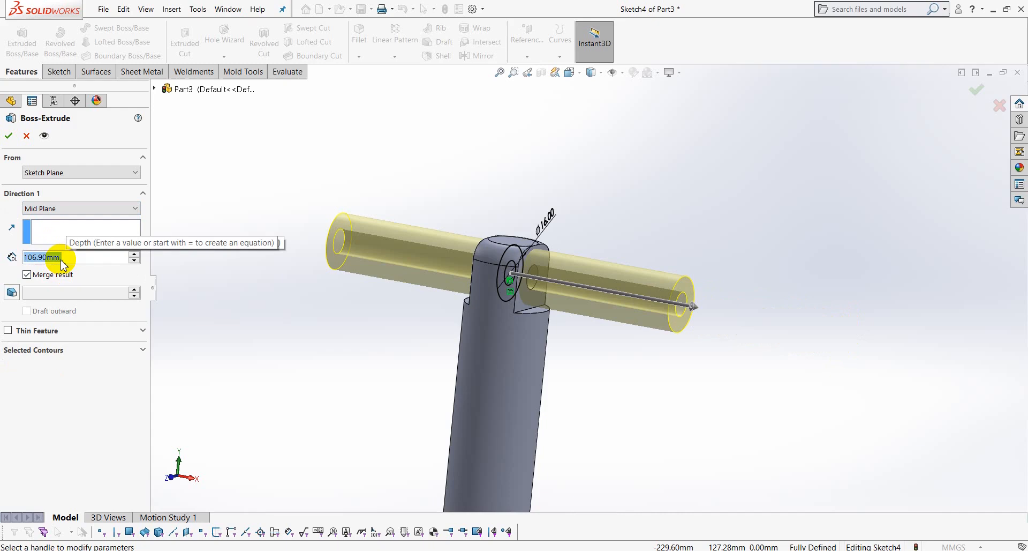
text(24)
key(Return)
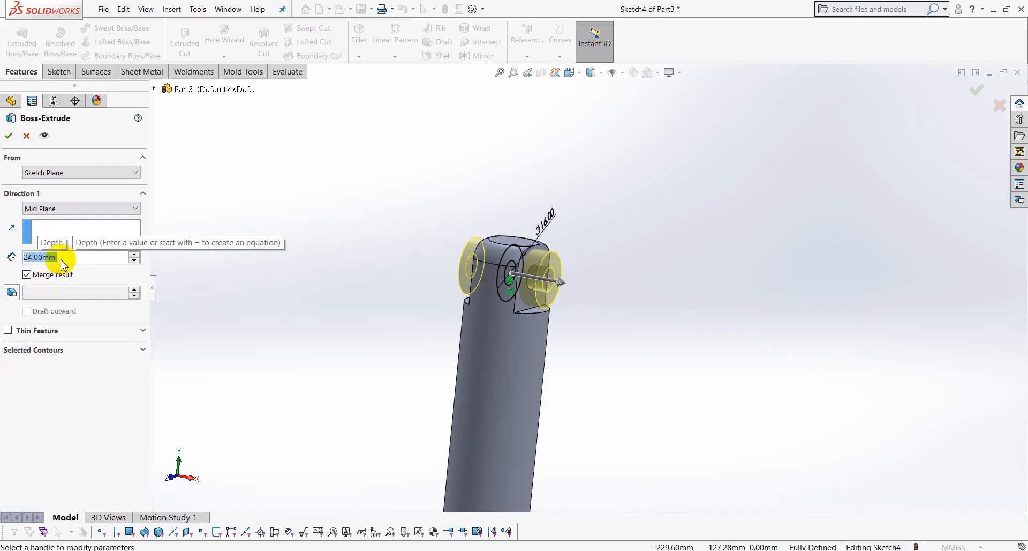
Step: Start a sketch on the rod's plain end face and draw a circle about 25.8 mm in diameter centred on the origin
middle_drag(427, 207, 588, 347)
scroll(530, 332, down, 5)
click(528, 332)
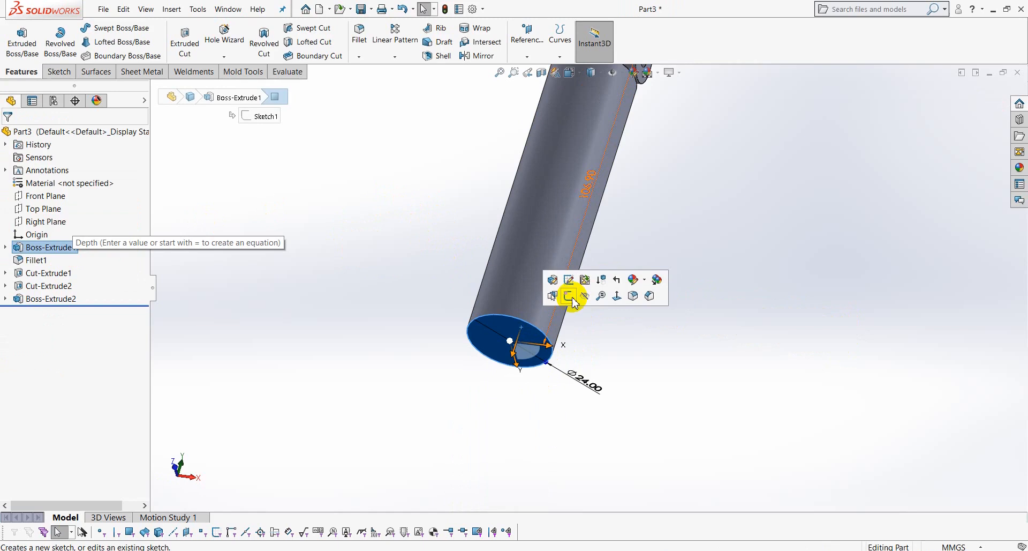
click(570, 296)
click(720, 47)
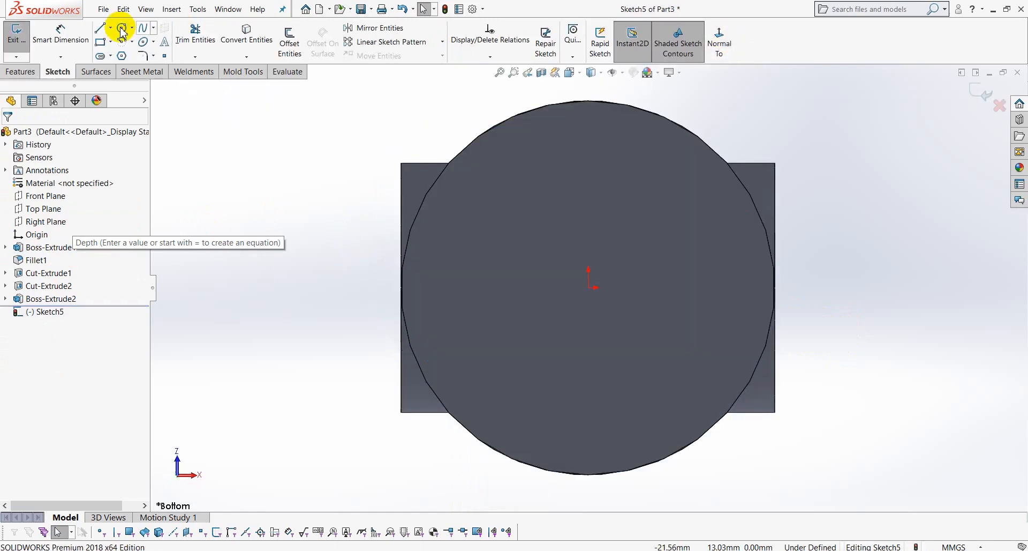
click(122, 29)
mouse_move(591, 289)
mouse_down()
mouse_move(629, 138)
mouse_move(684, 97)
mouse_move(690, 115)
mouse_up()
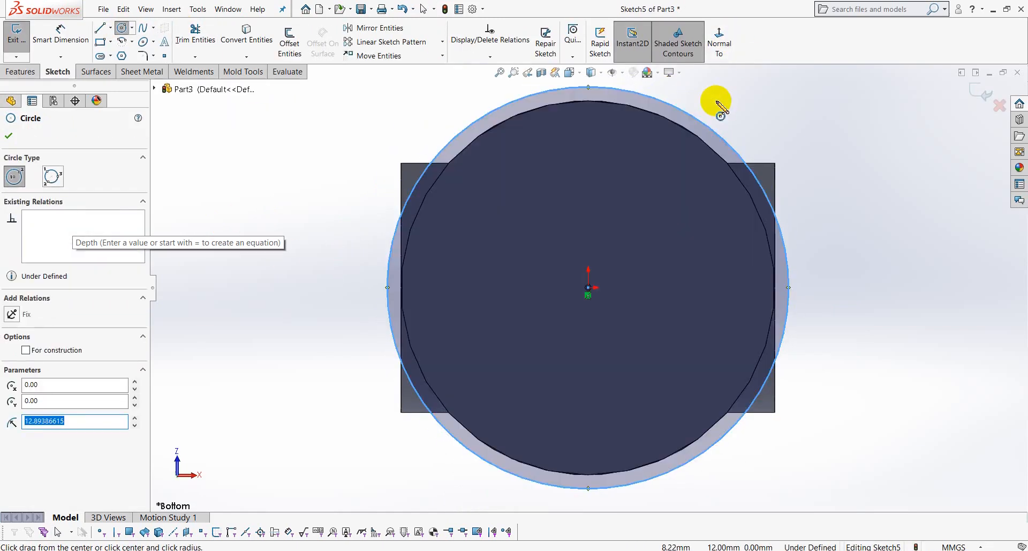
Step: Set the end-face circle's diameter to 26 mm and exit the sketch
right_click(718, 104)
click(822, 85)
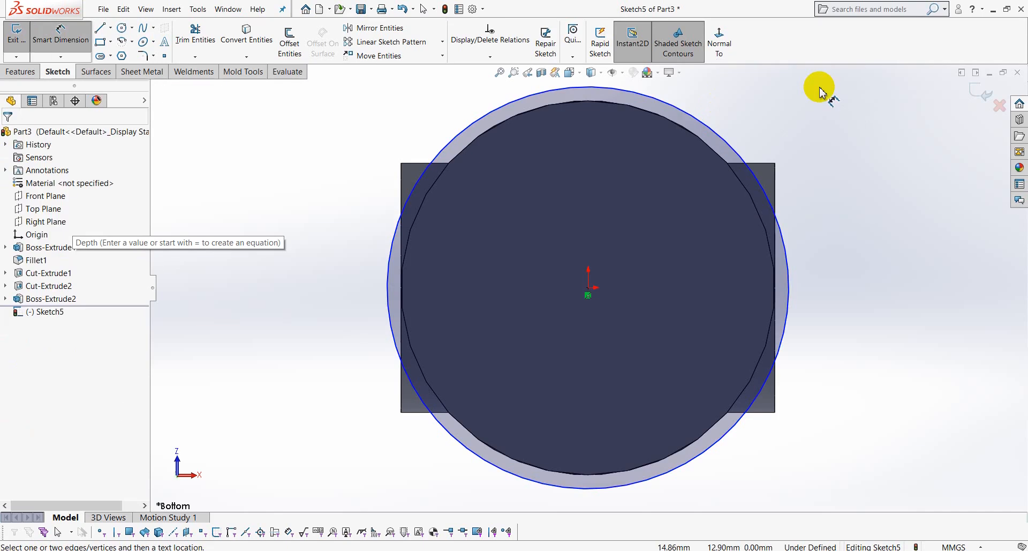
click(720, 130)
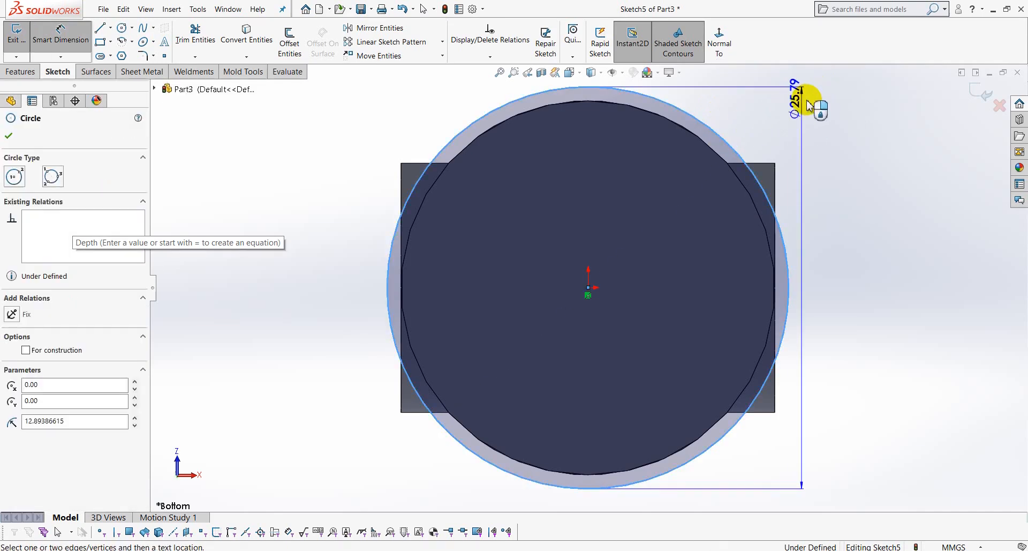
click(847, 112)
text(26)
key(Return)
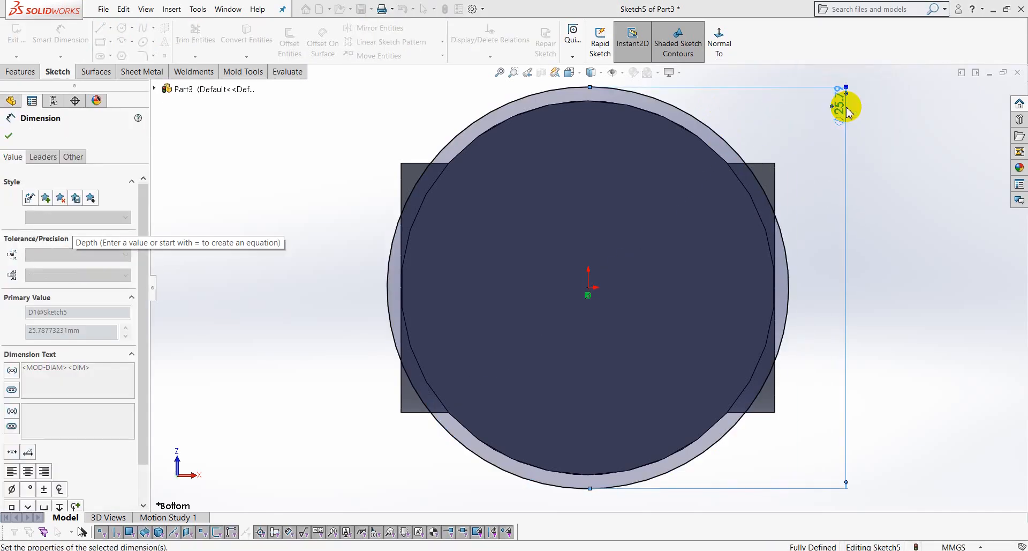
click(975, 94)
Step: Extrude the 26 mm circle 78.90 mm Blind in the reversed direction, along the rod toward the head
click(21, 72)
click(30, 44)
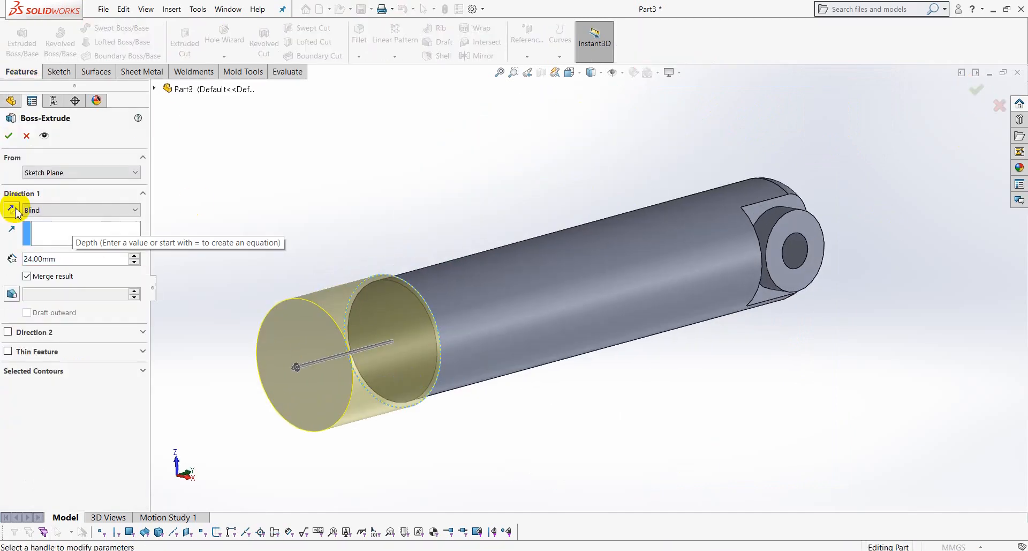
click(14, 210)
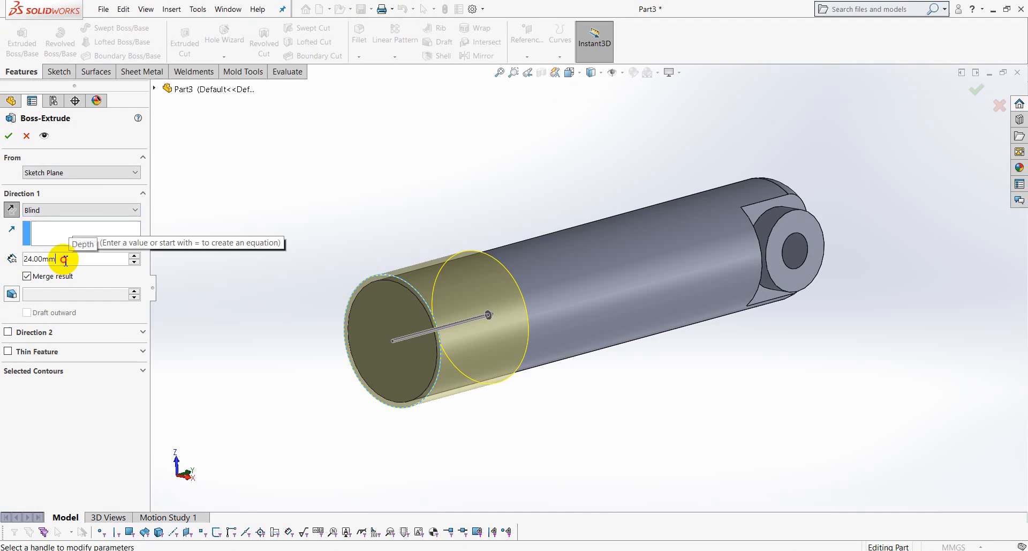
text(79)
key(Return)
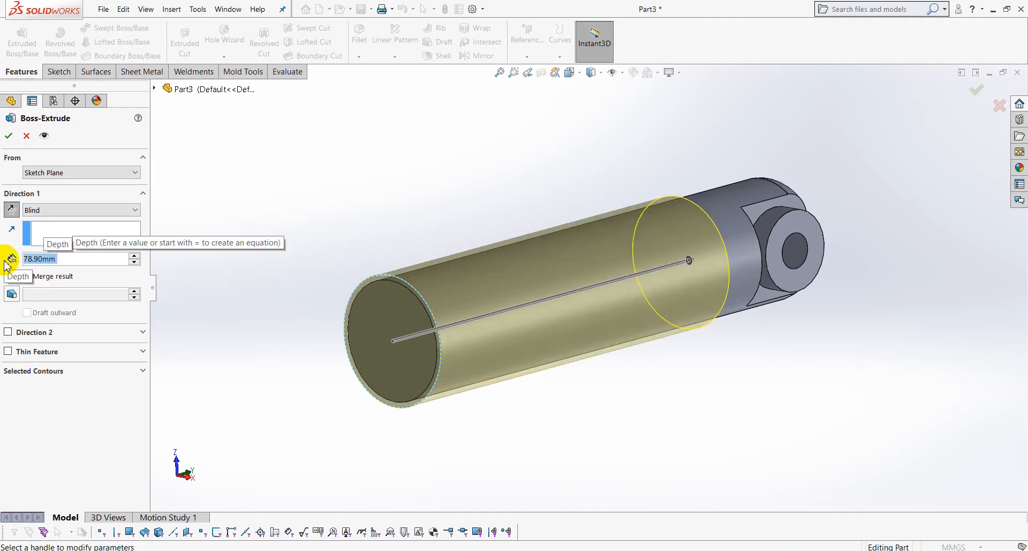
key(Return)
click(204, 181)
Step: Start a sketch on the ring-shaped shoulder face near the head and convert its outer circular edge into a sketch circle
middle_drag(480, 192, 395, 206)
scroll(686, 236, down, 6)
click(611, 212)
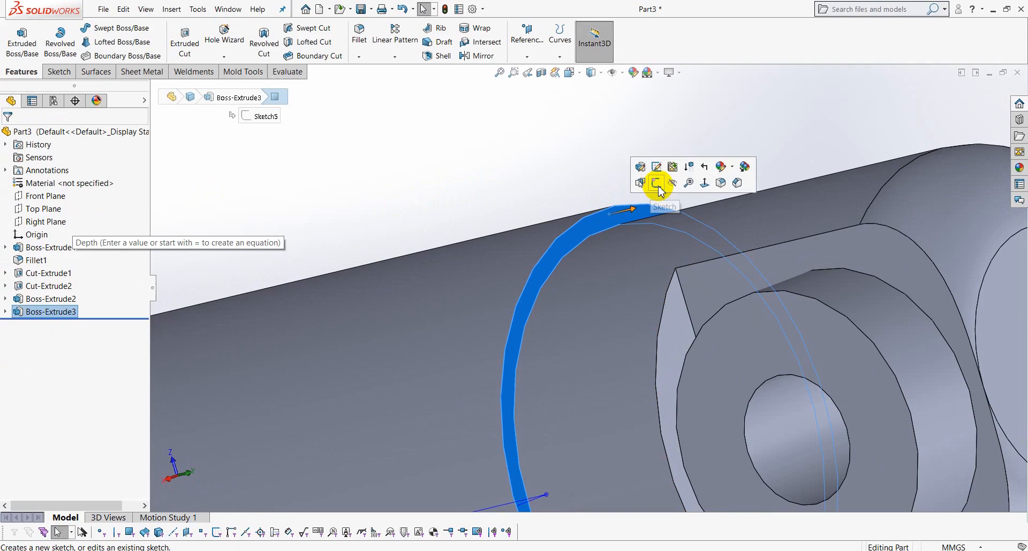
click(659, 190)
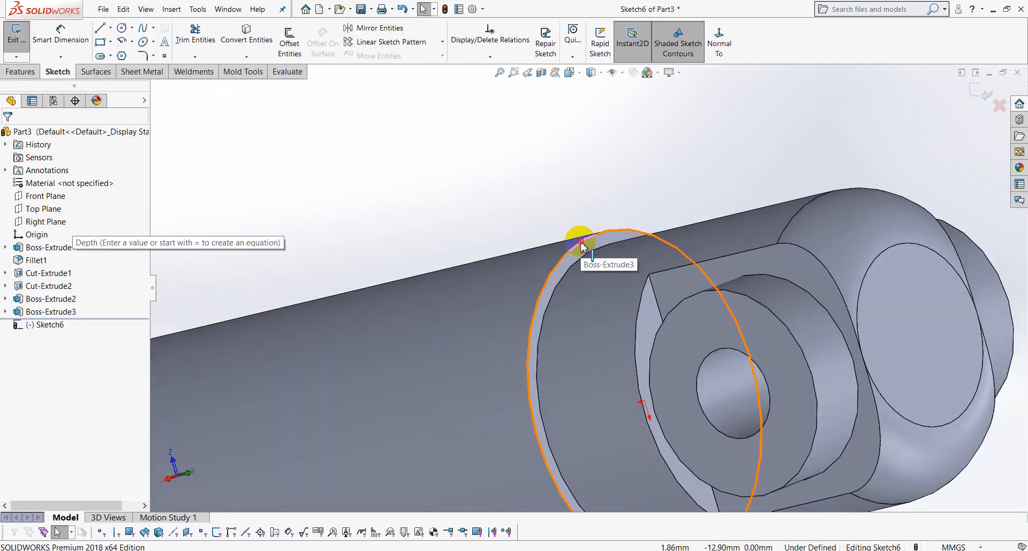
click(582, 244)
click(252, 41)
key(z)
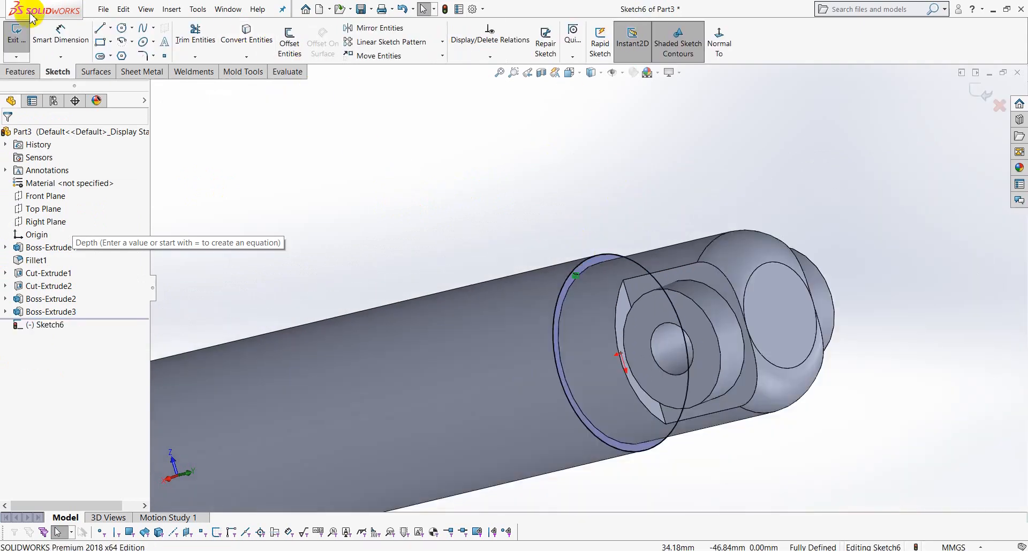
Step: Create a helix from the shoulder circle defined by Height and Pitch, with 50 mm height, 3 mm pitch and reversed direction
click(24, 71)
click(559, 55)
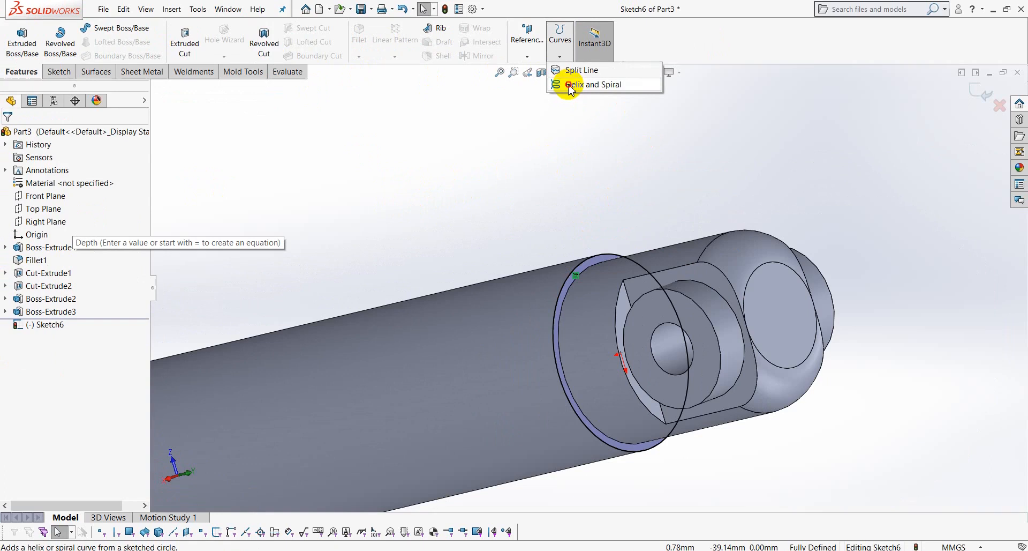
click(568, 84)
key(z)
key(z)
click(134, 172)
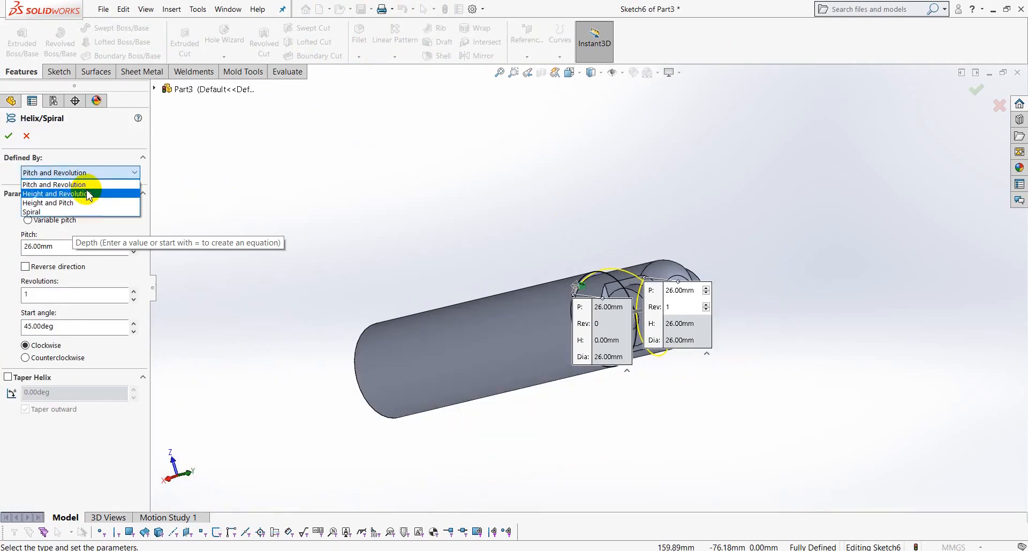
click(83, 202)
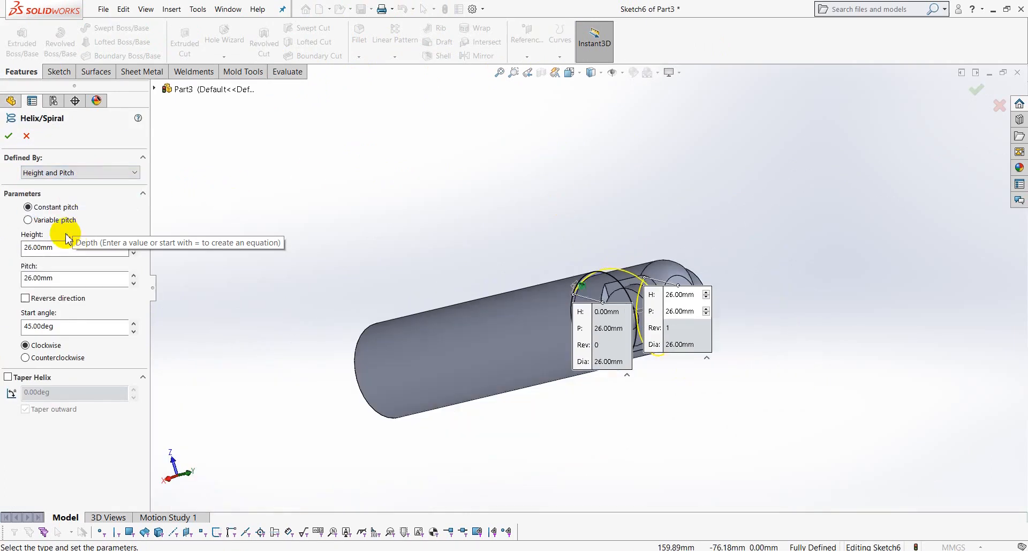
click(25, 297)
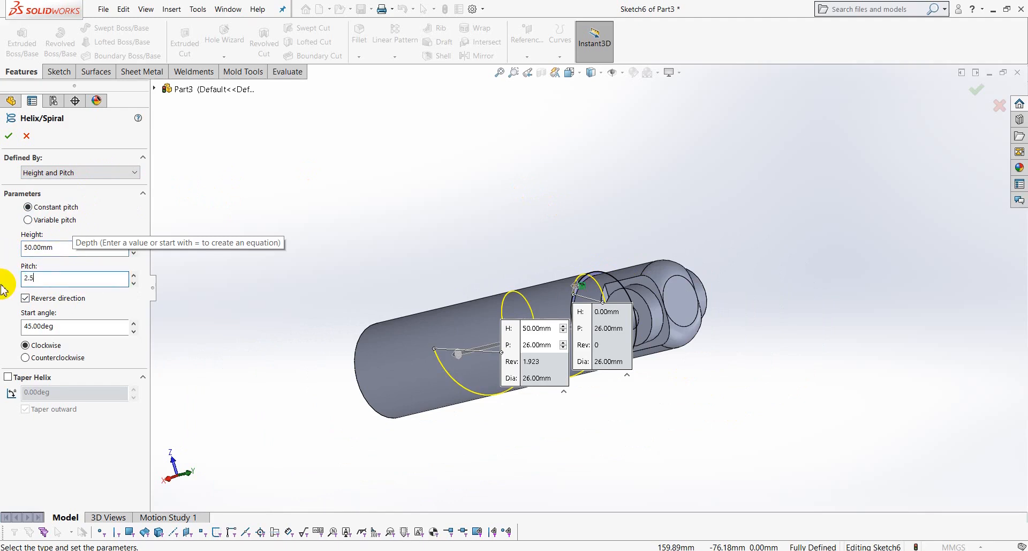
key(Return)
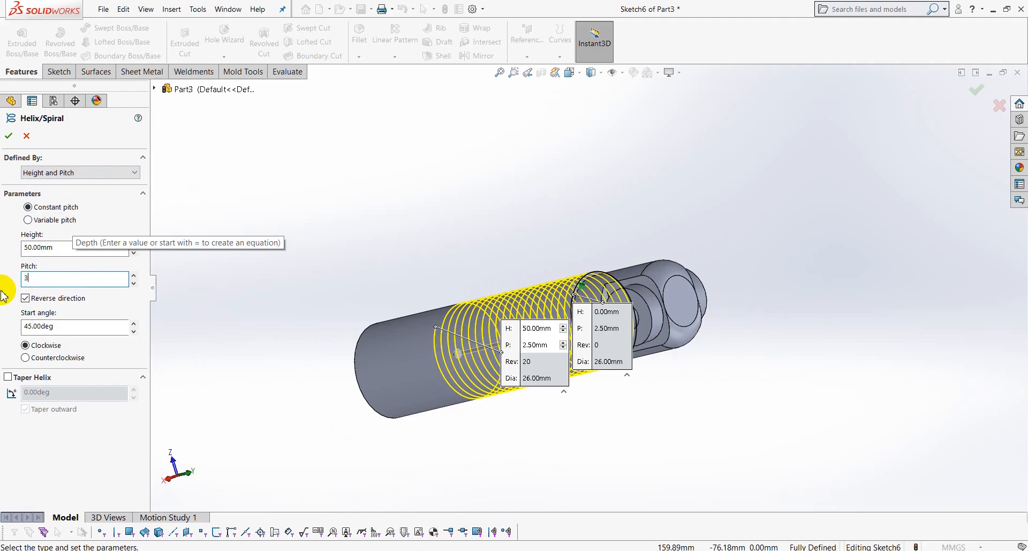
key(Return)
key(Return)
Step: Edit the helix and set its start angle to 0 degrees
click(393, 241)
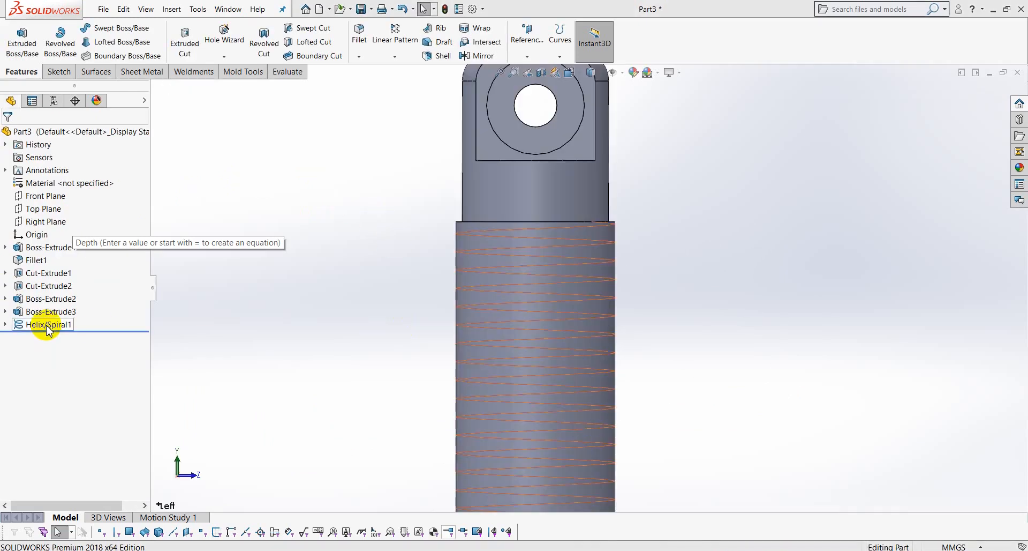
click(45, 325)
click(57, 294)
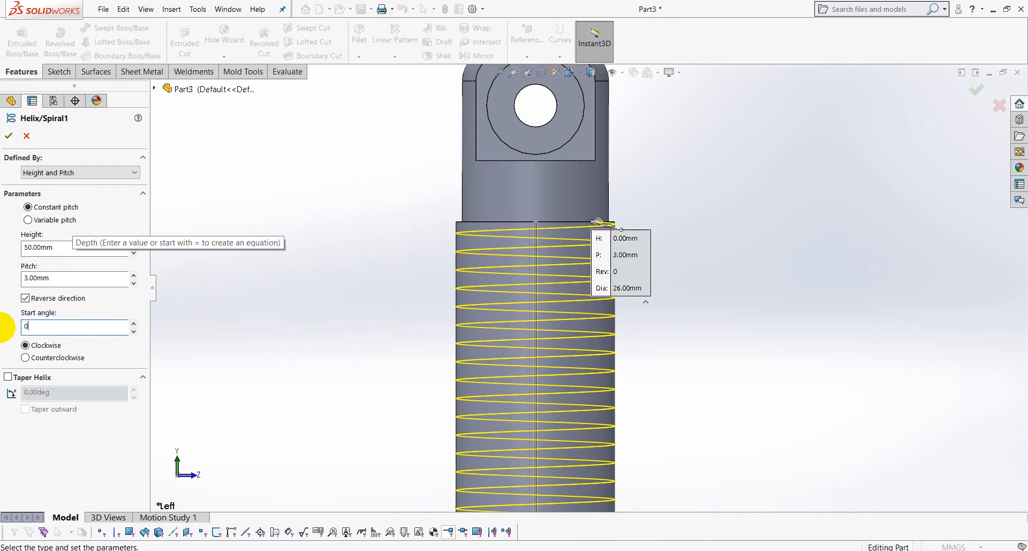
key(Return)
key(Return)
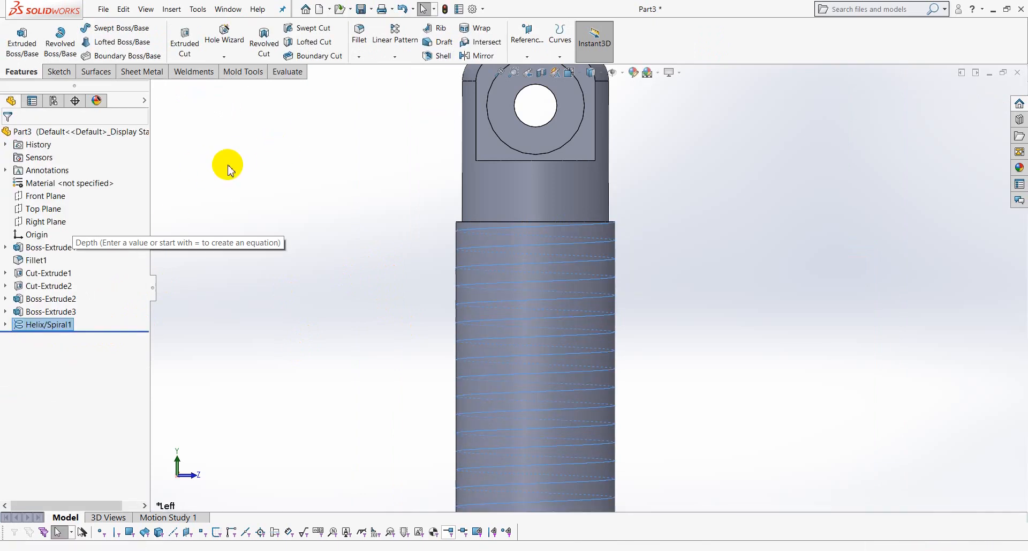
click(311, 213)
Step: Start a sketch on the Right Plane and draw a closed triangle beside the rod's shoulder, pointing at the rod, with a vertical side about 4.2 mm long
click(51, 221)
click(59, 198)
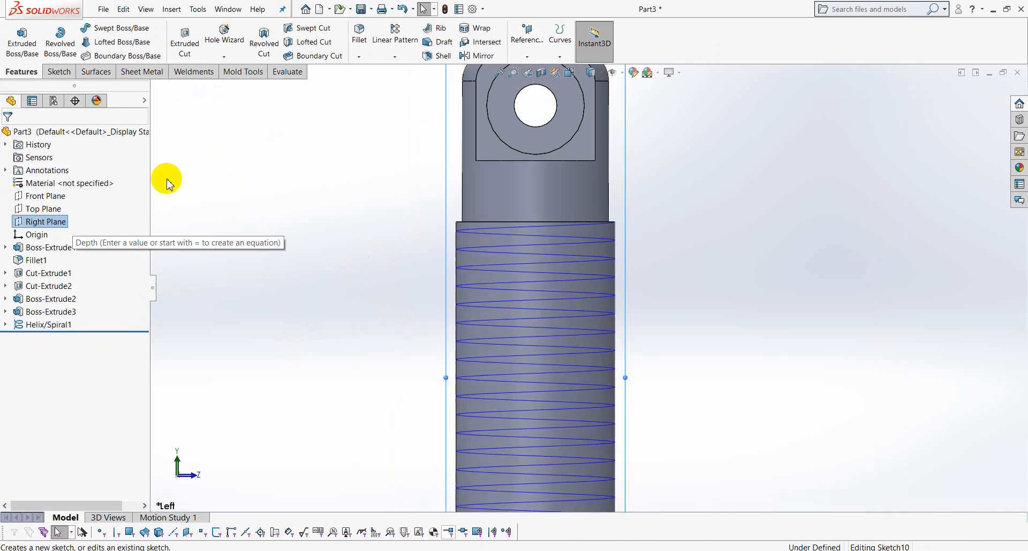
click(721, 48)
scroll(549, 222, down, 5)
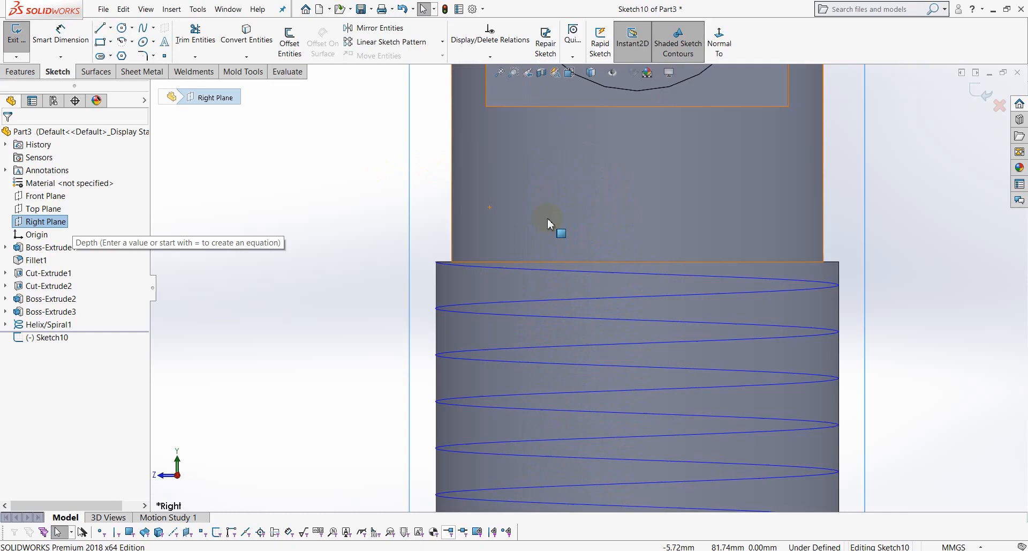
click(100, 27)
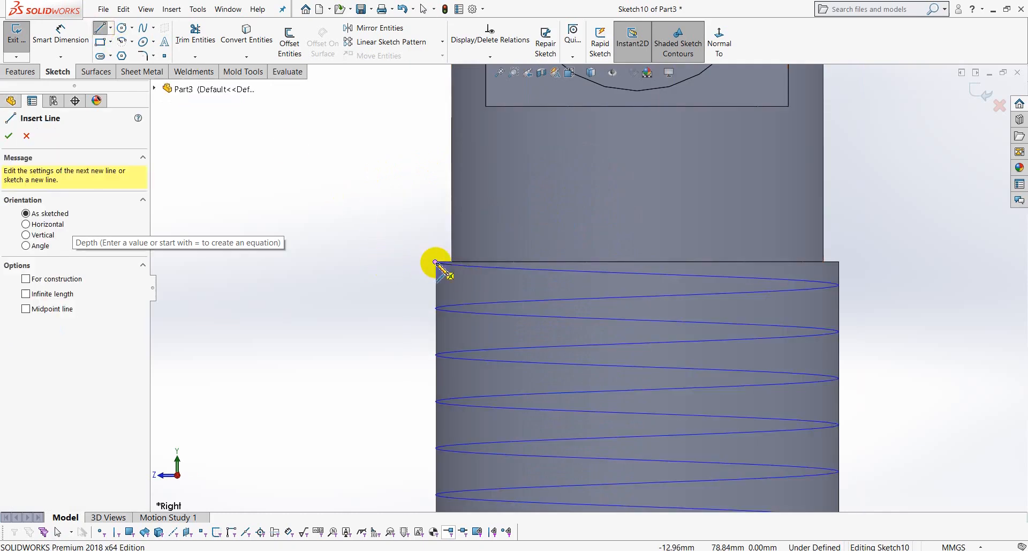
click(379, 264)
scroll(387, 257, down, 2)
click(394, 249)
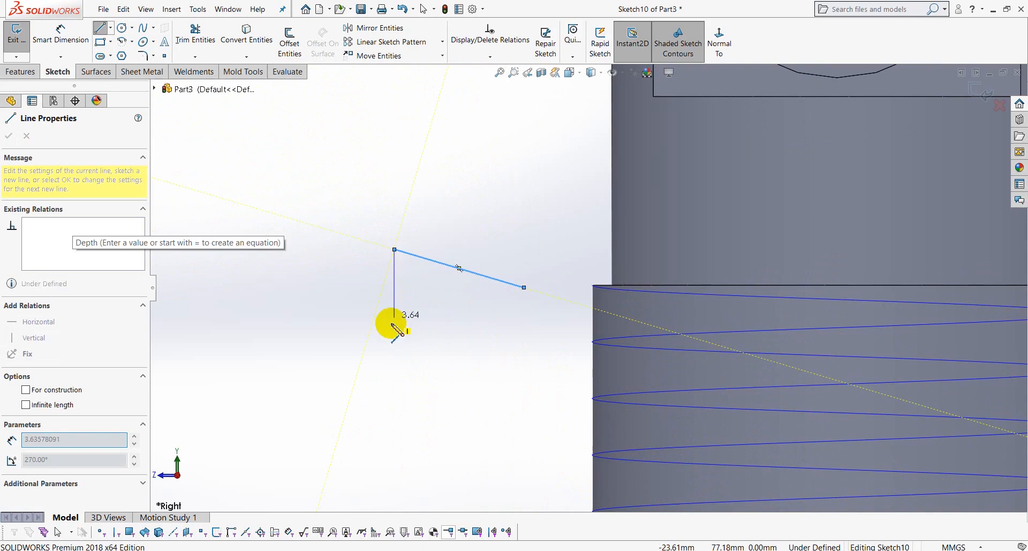
click(394, 328)
click(524, 287)
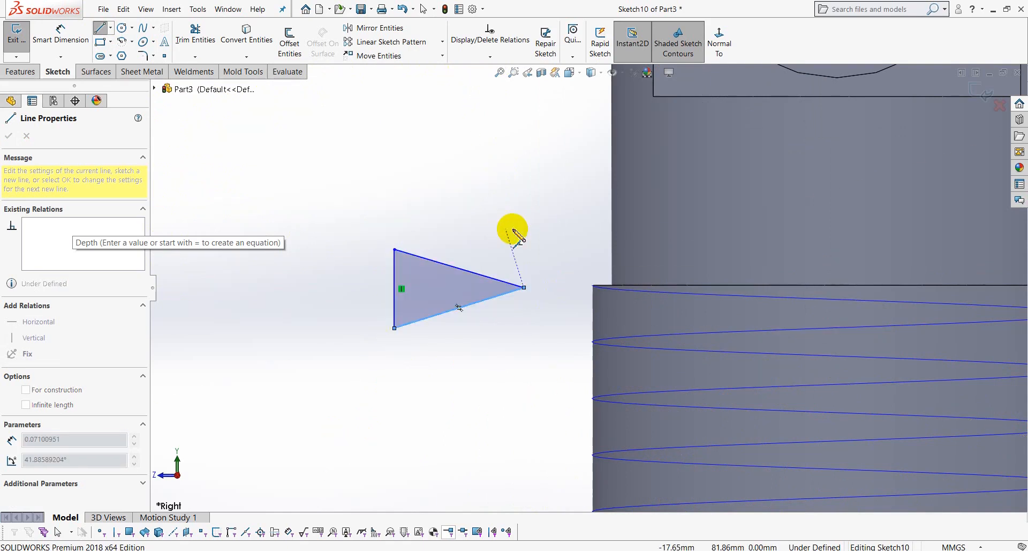
Step: Dimension the triangle with a 2 mm vertical side and a 60° angle between its two slanted sides
right_click(510, 230)
click(602, 211)
click(396, 278)
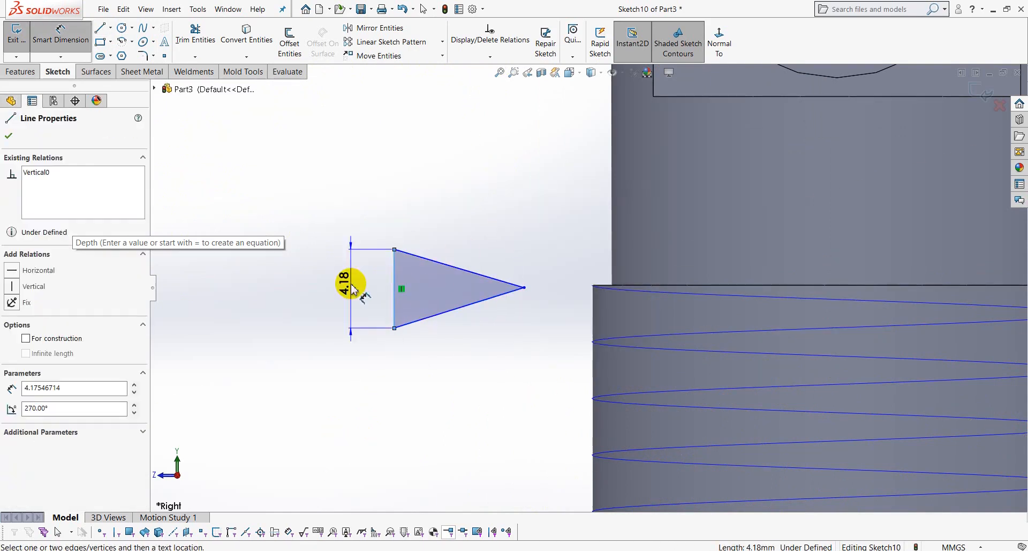
click(351, 283)
text(2)
key(Return)
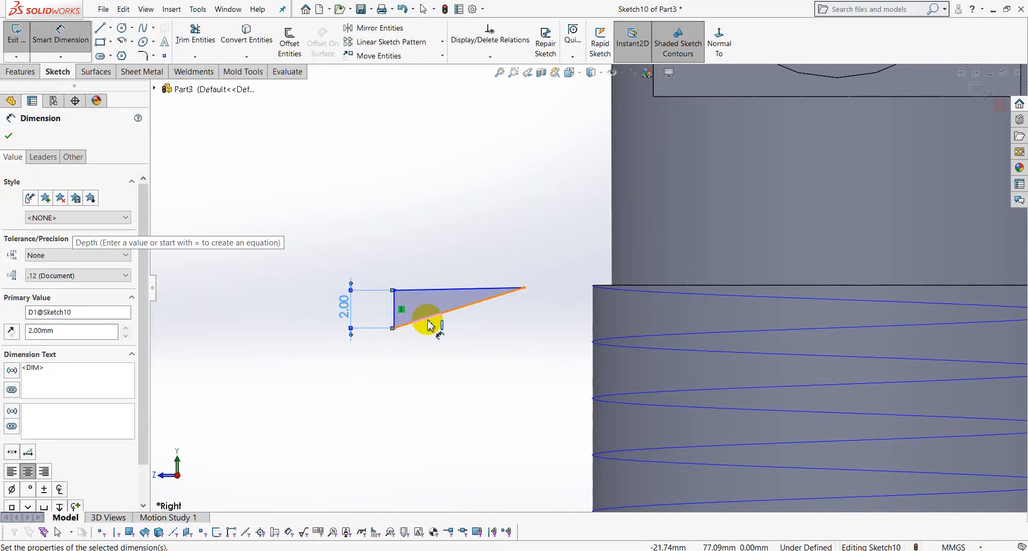
click(449, 289)
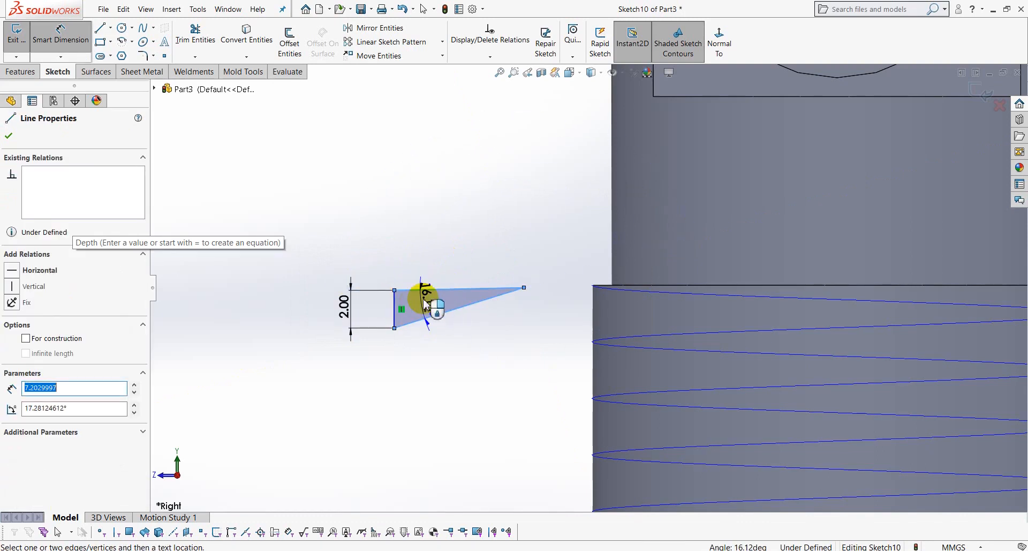
click(426, 301)
text(60)
key(Return)
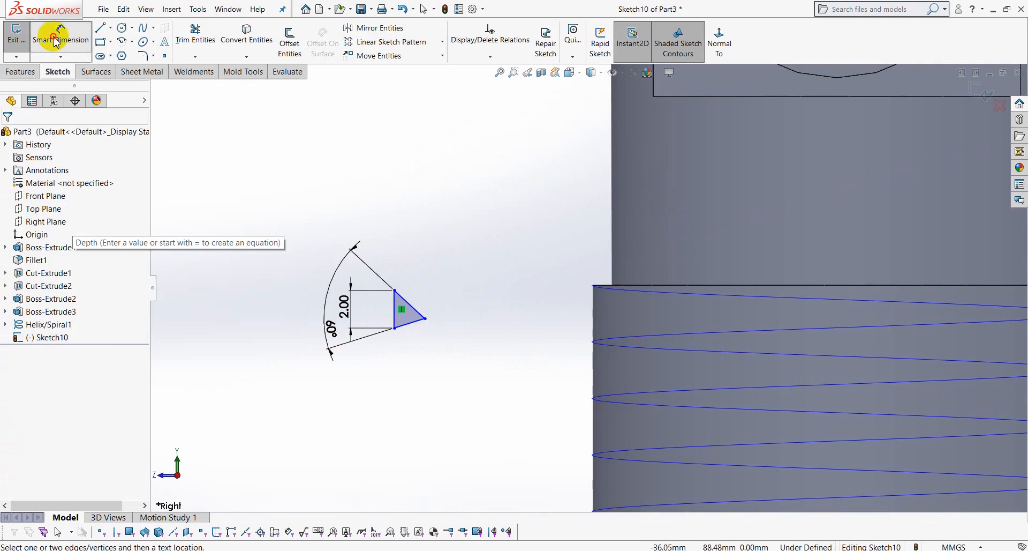
Step: Draw a centerline from the triangle's tip to the midpoint of its vertical side and make it horizontal
click(110, 27)
click(128, 47)
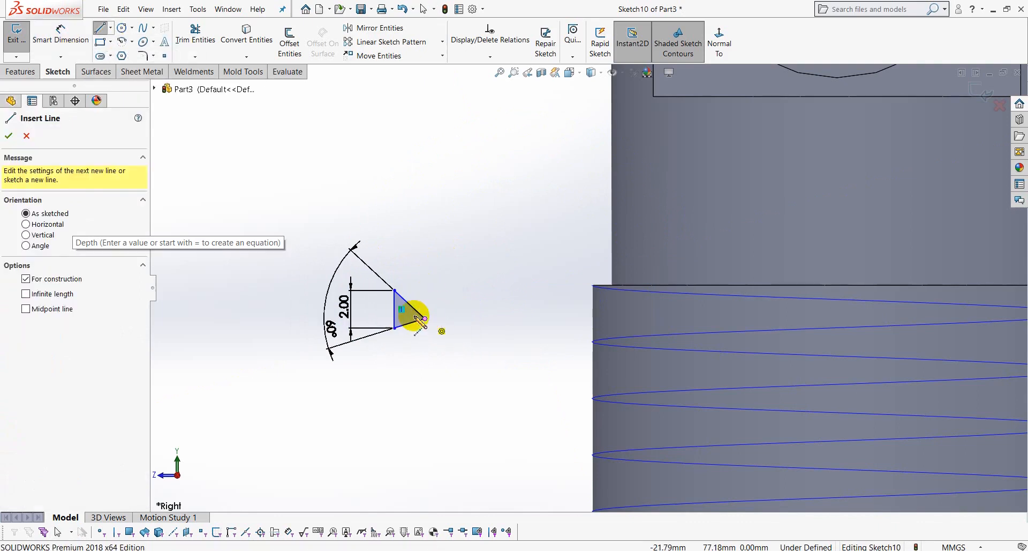
drag(421, 320, 402, 310)
right_click(468, 271)
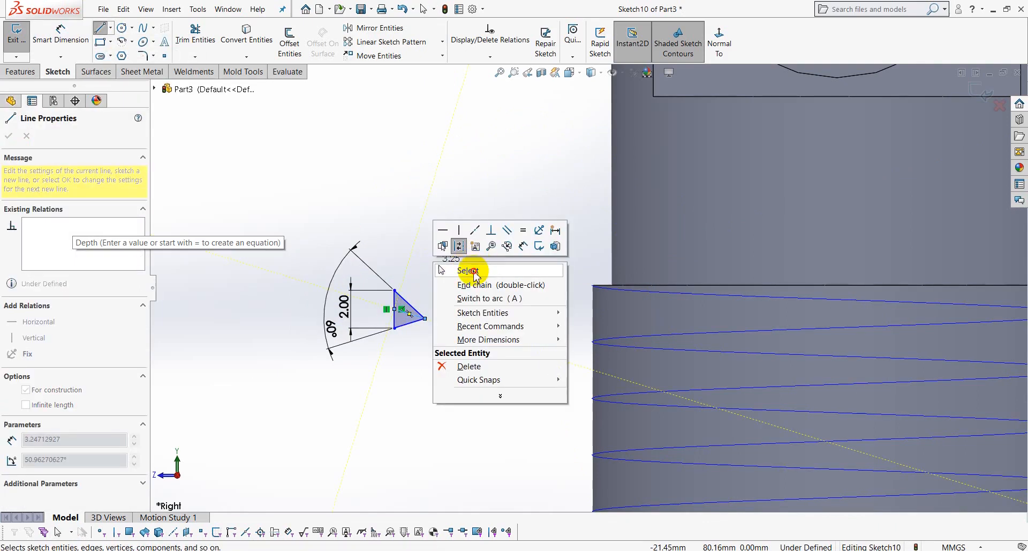
click(468, 271)
scroll(397, 317, down, 3)
click(445, 305)
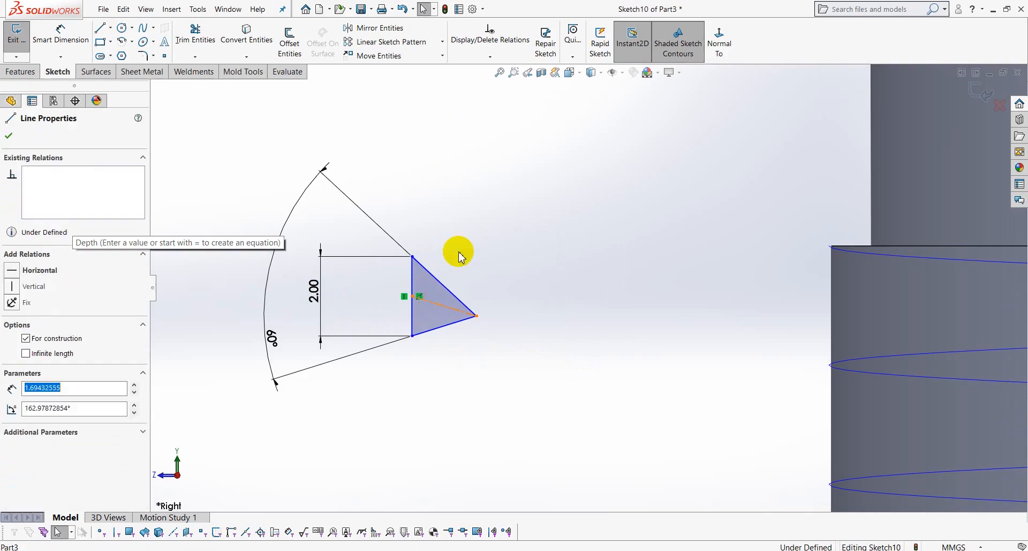
click(465, 254)
click(468, 205)
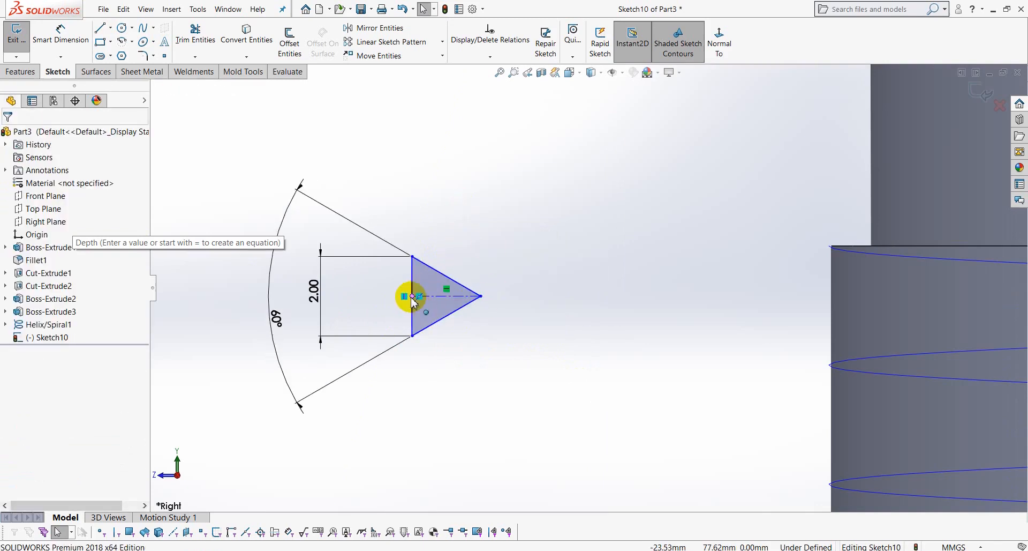
Step: Add a Pierce relation between the midpoint of the triangle's vertical side and the helix
click(656, 279)
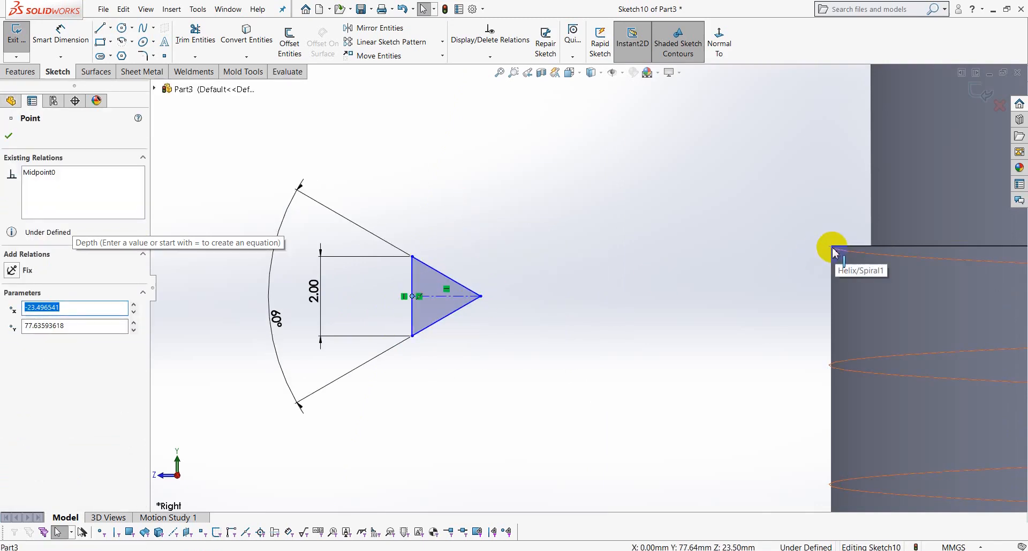
scroll(835, 252, down, 6)
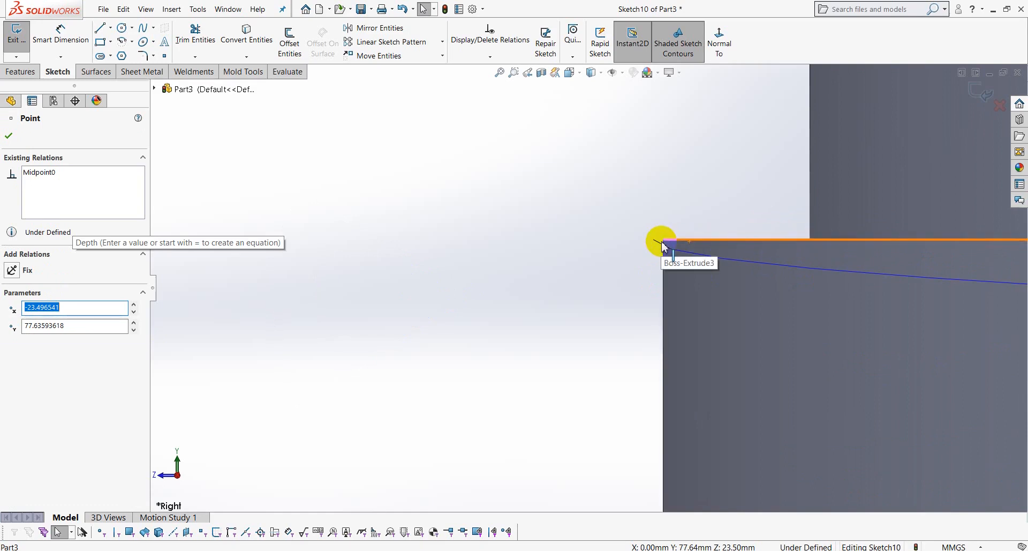
ctrl+click(671, 240)
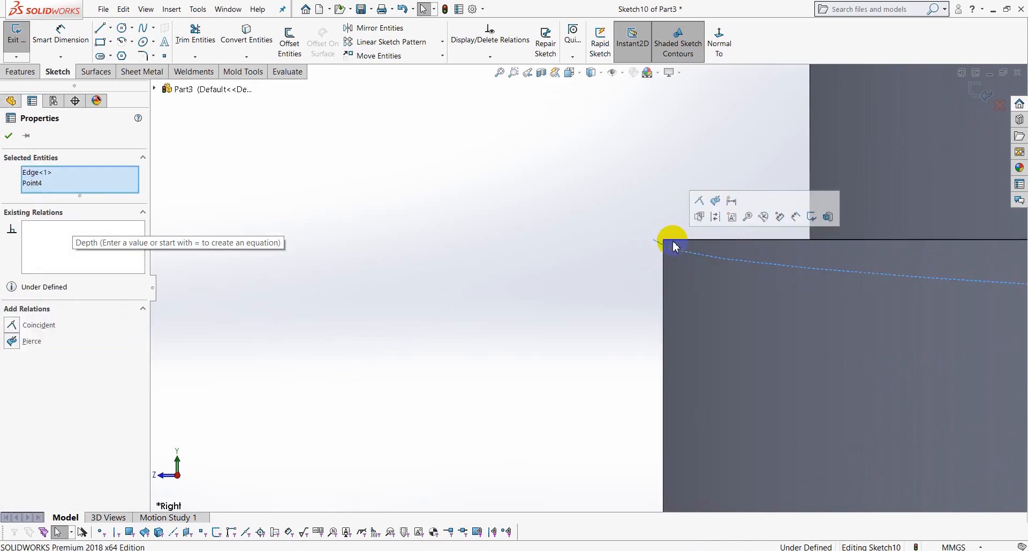
click(717, 201)
scroll(523, 200, up, 8)
click(524, 200)
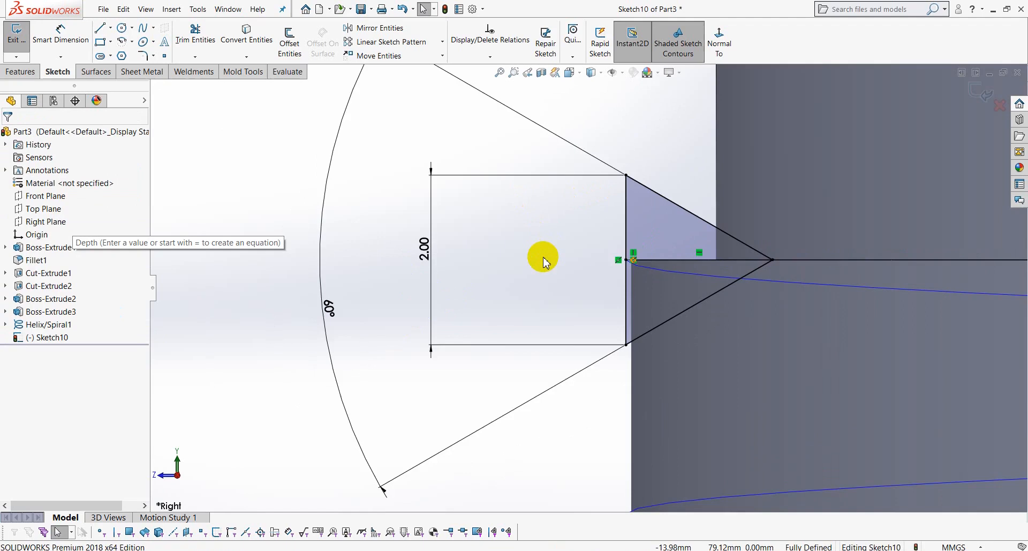
Step: Cut the thread into the rod with a Swept Cut, using the triangle sketch as profile and the helix as path
scroll(727, 298, down, 3)
scroll(619, 303, up, 1)
click(344, 192)
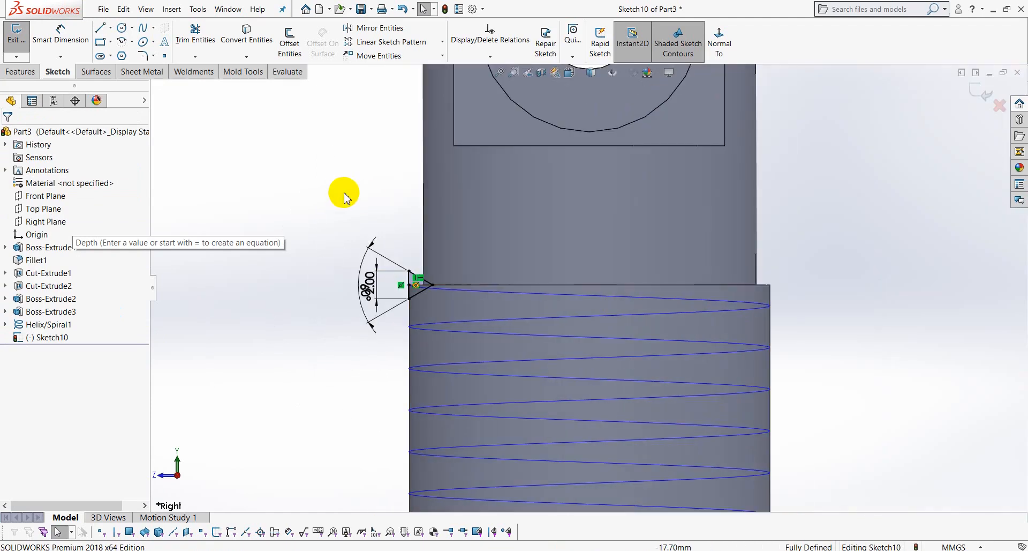
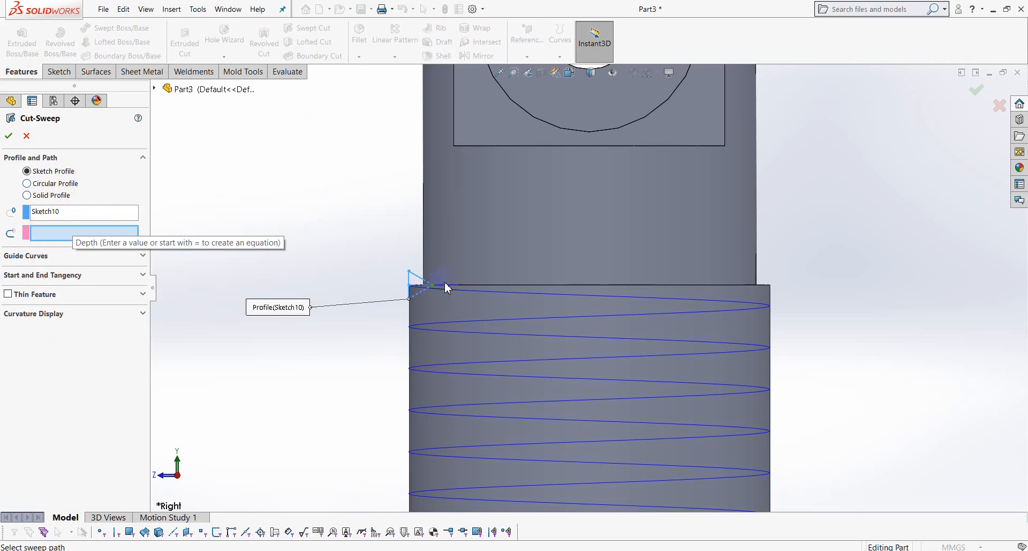
click(257, 232)
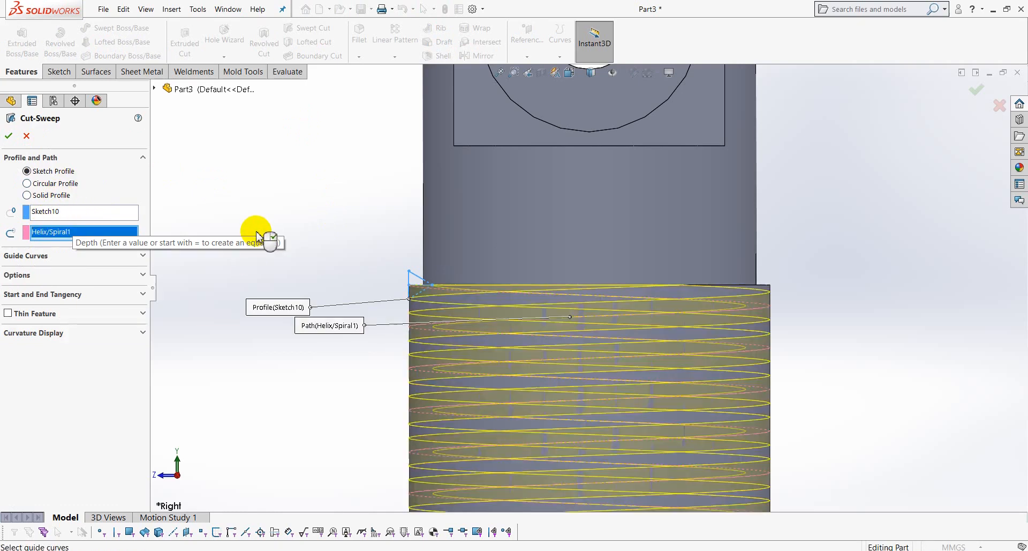
scroll(187, 289, up, 3)
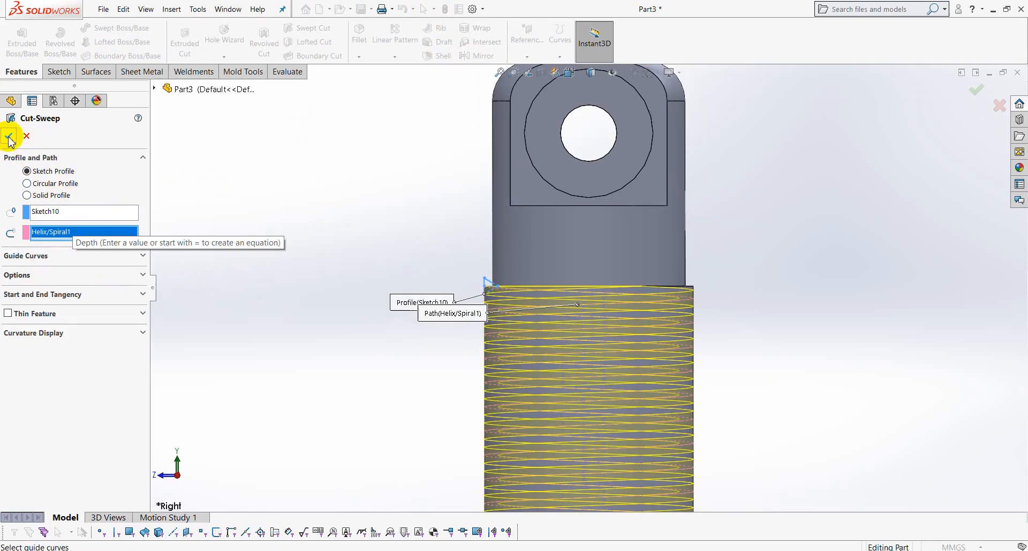
right_click(228, 192)
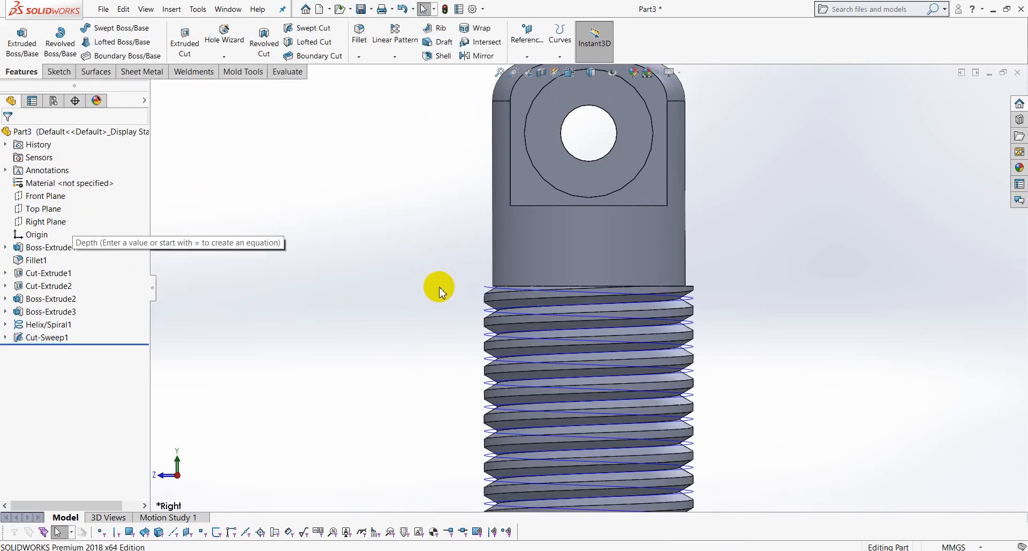
Step: Hide the helix curve on the threaded rod
click(492, 291)
click(546, 254)
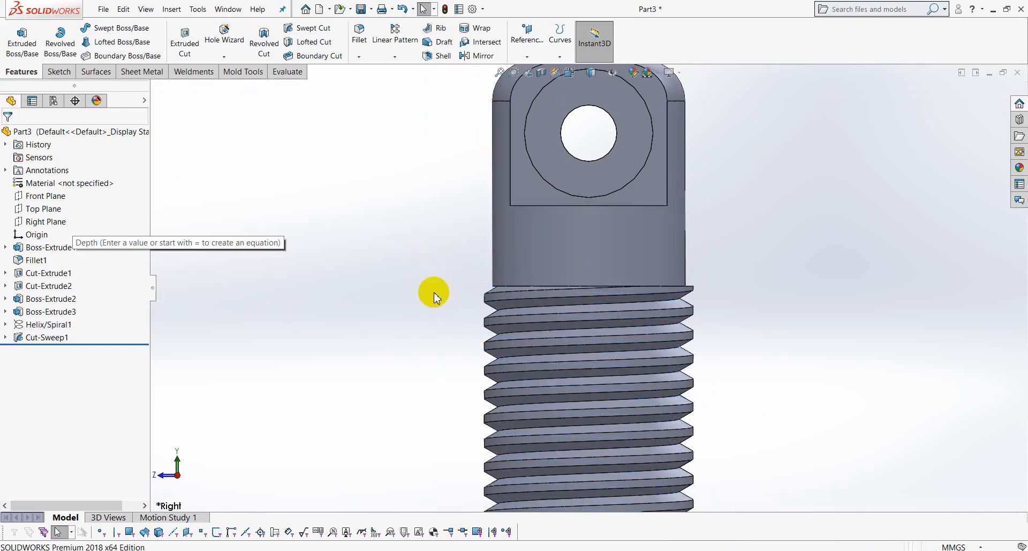
key(f)
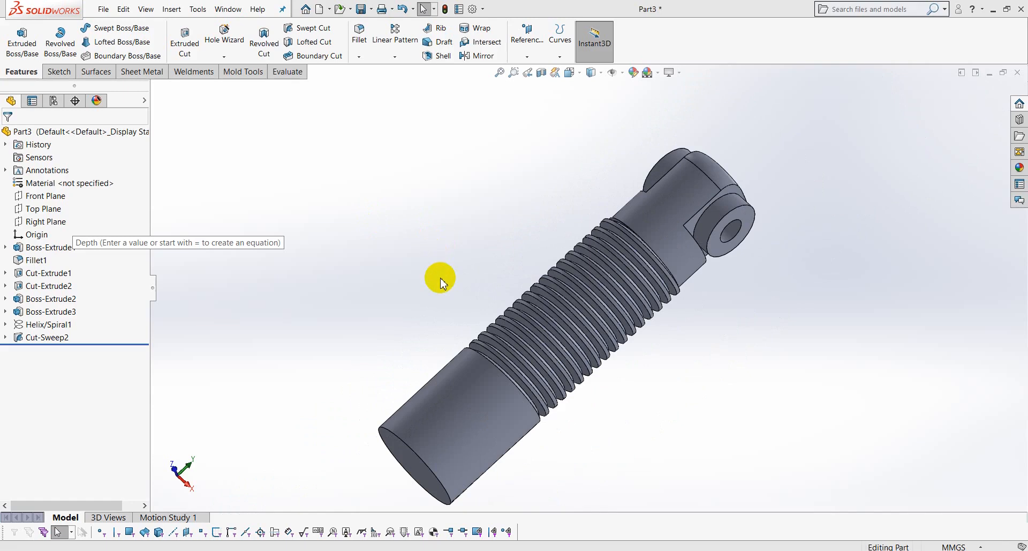
Step: Start a sketch on the flat end face of the rod's plain shank and draw a circle of about 9.9 mm diameter centred on the origin
middle_drag(441, 283, 443, 243)
click(420, 455)
click(470, 420)
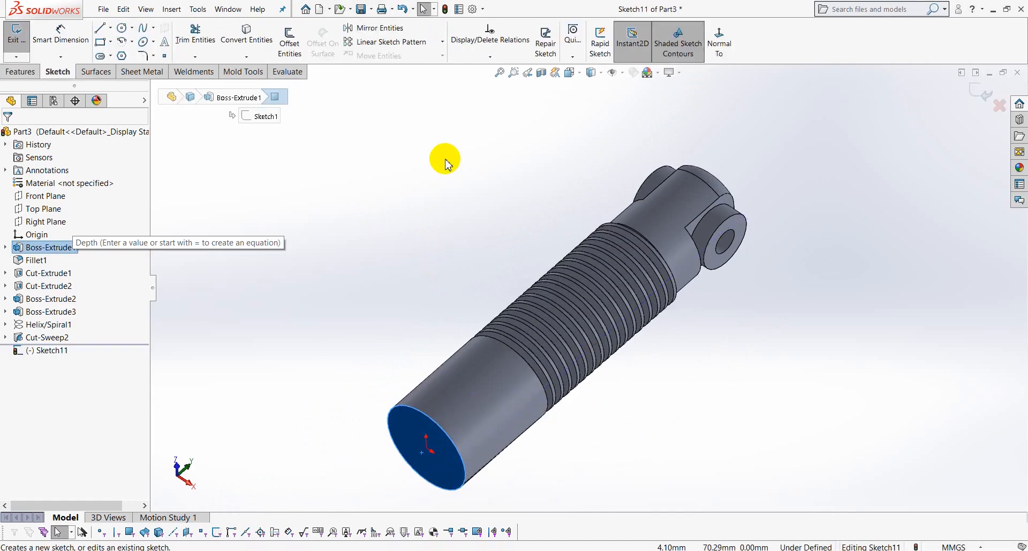
click(720, 43)
click(122, 28)
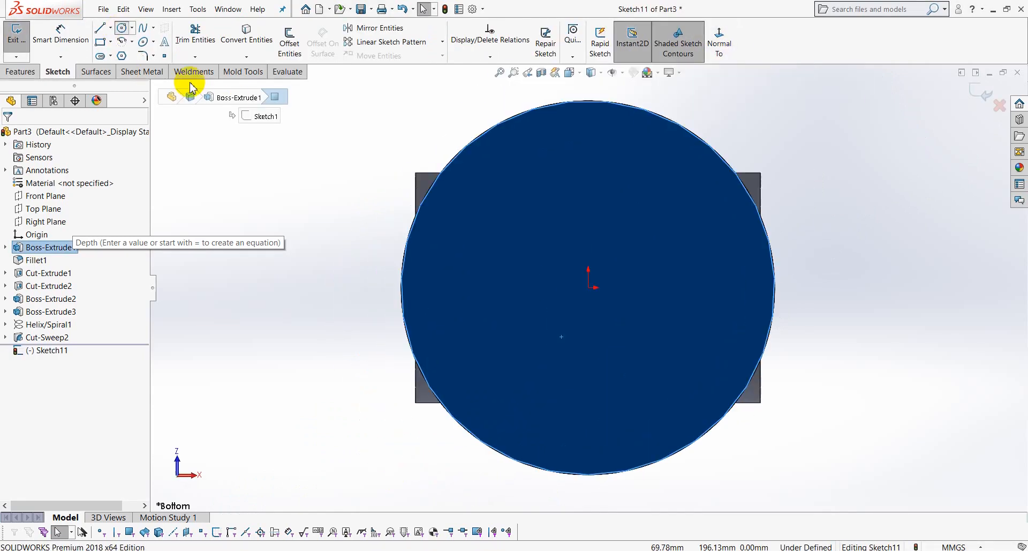
click(589, 288)
click(587, 359)
right_click(780, 142)
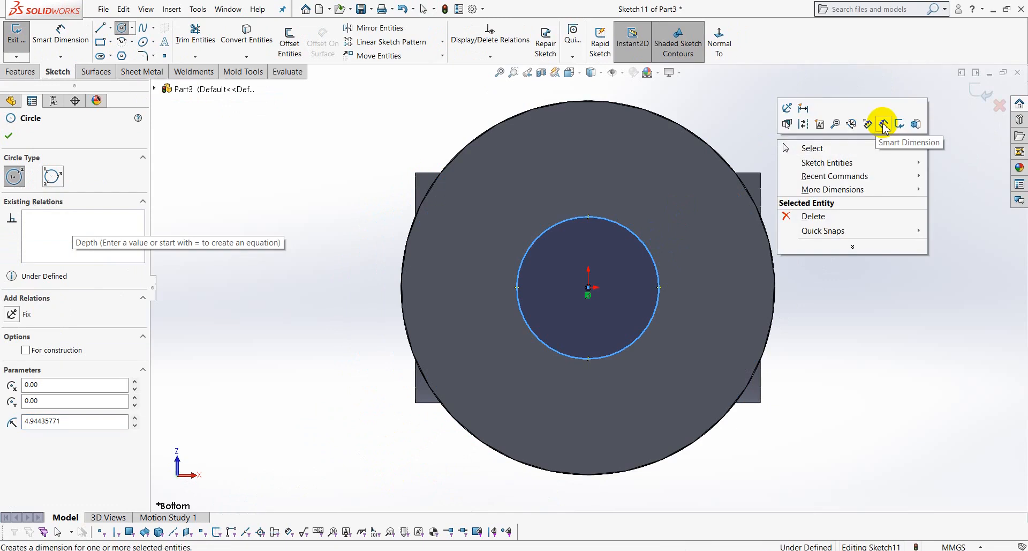
Step: Dimension the circle on the rod's end face to a diameter of 12 mm
click(884, 125)
click(621, 224)
click(787, 140)
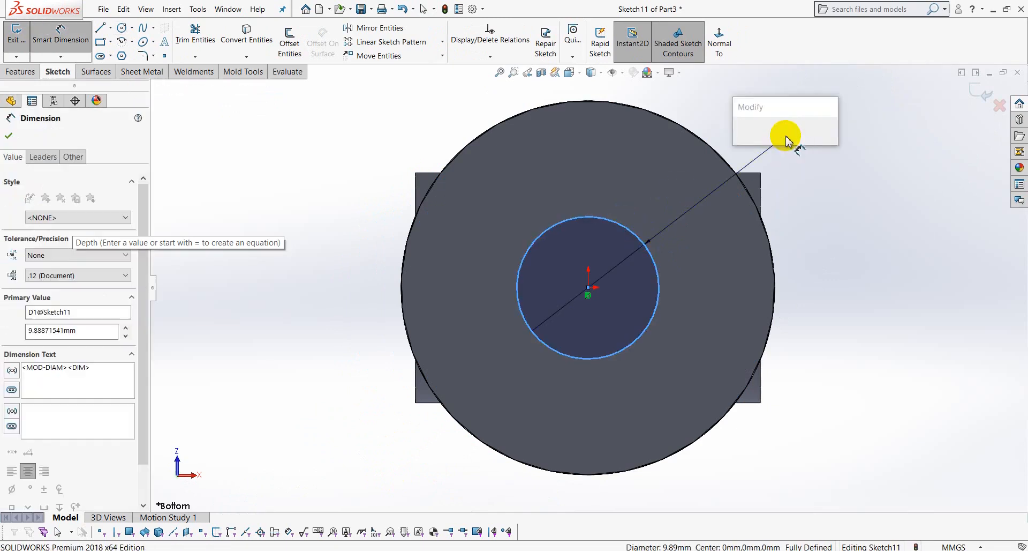
text(12)
key(Return)
scroll(719, 320, up, 5)
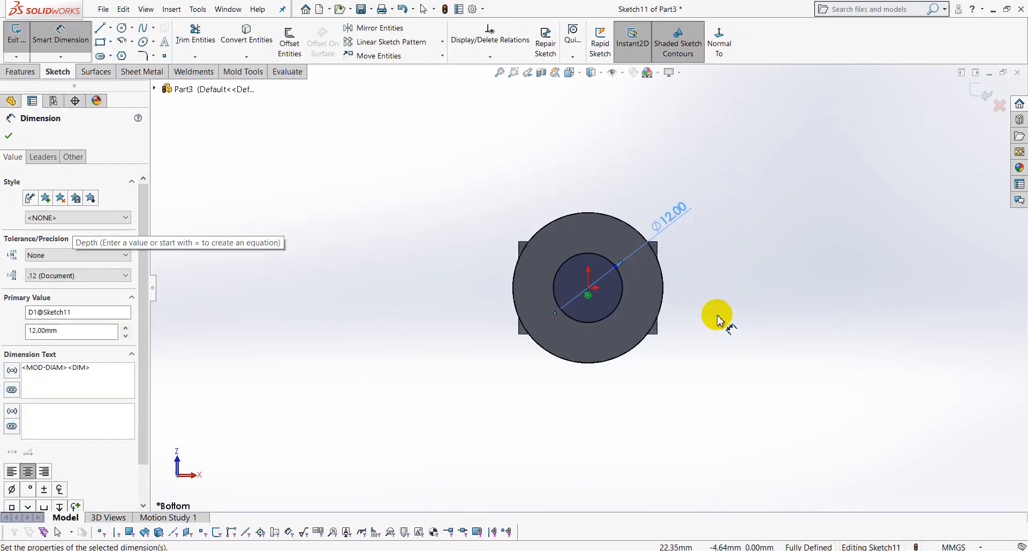
Step: Cut a blind hole into the rod's end with an Extruded Cut of the 12 mm circle
key(ctrl+7)
click(19, 71)
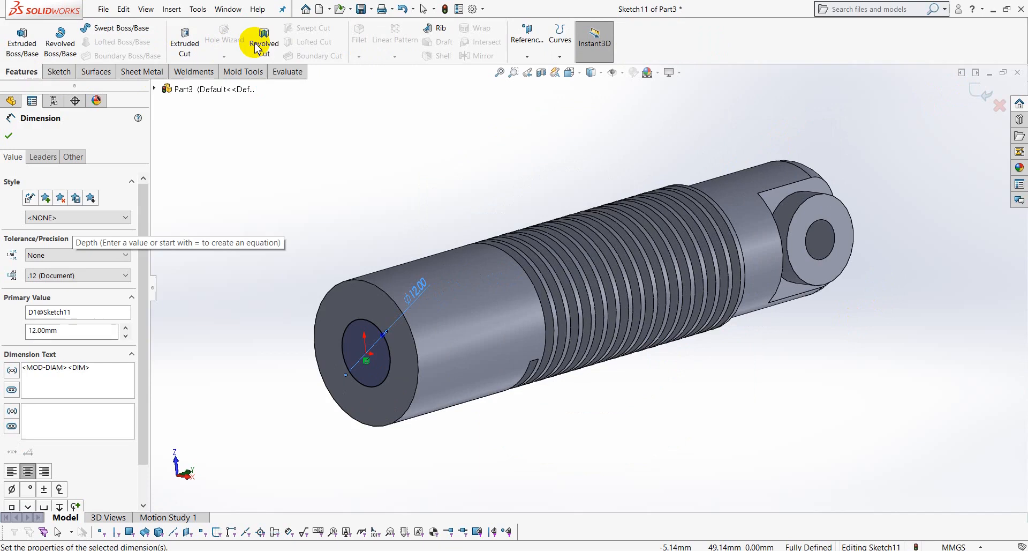
click(193, 39)
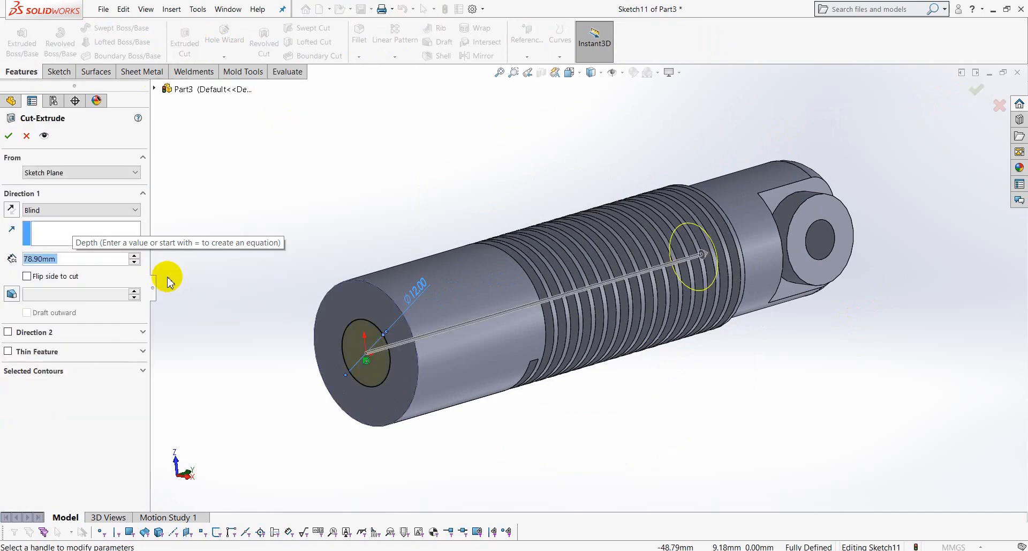
text(7)
key(Return)
key(Return)
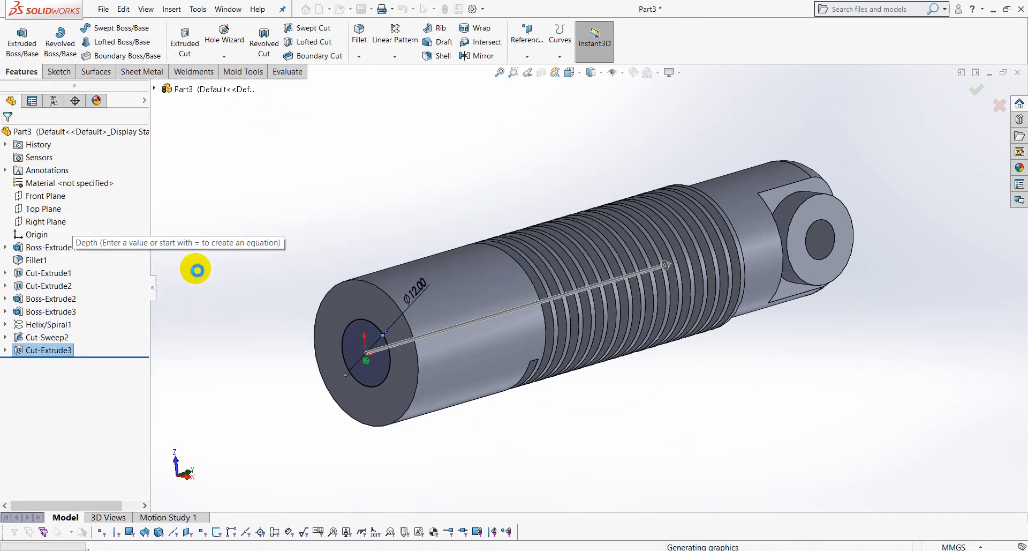
click(397, 218)
scroll(402, 220, up, 3)
middle_drag(403, 219, 413, 245)
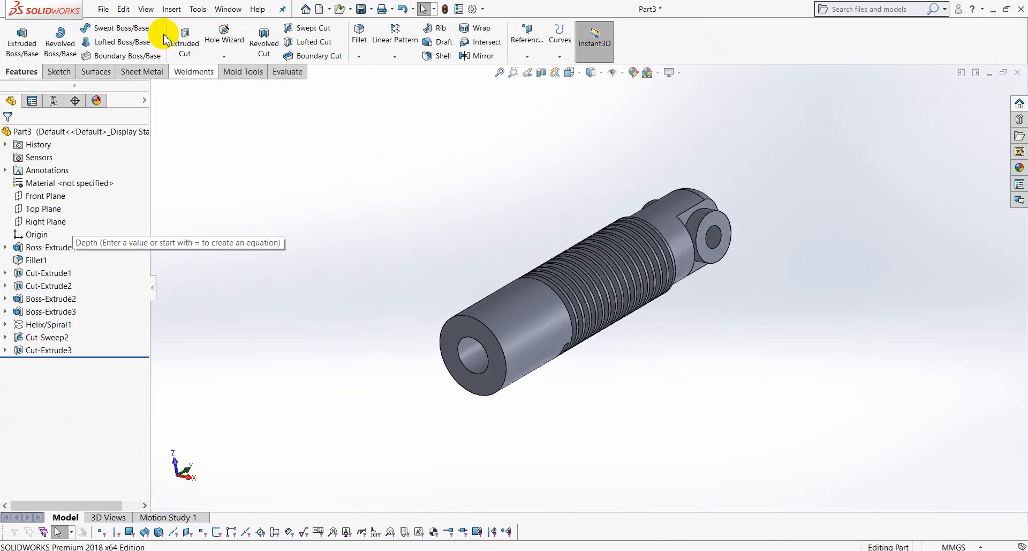
Step: Save the part to the Desktop as "Part3 - Rod"
click(103, 9)
click(129, 145)
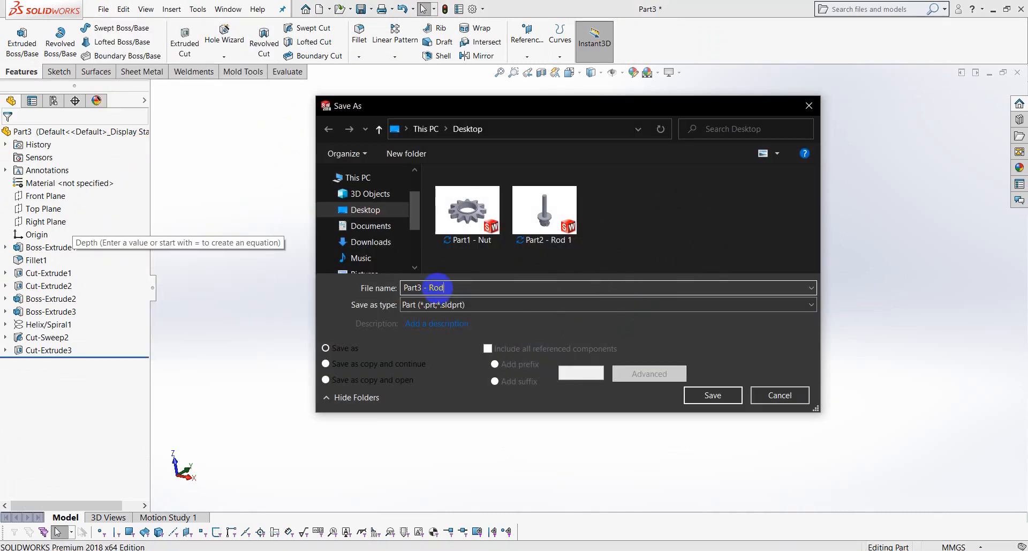
key(Return)
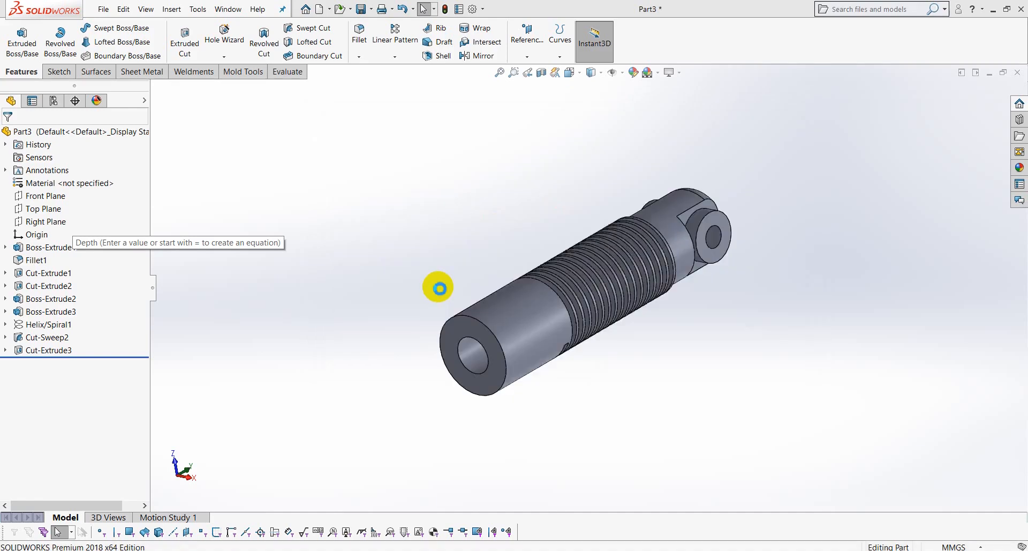
Step: Close the saved rod and create a new part document
click(1012, 72)
click(103, 9)
click(124, 26)
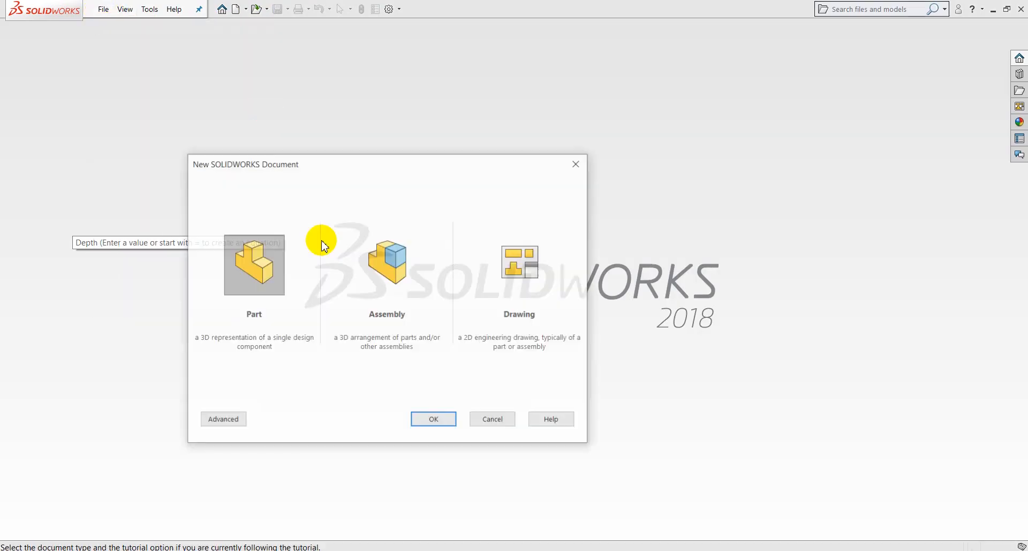
click(438, 417)
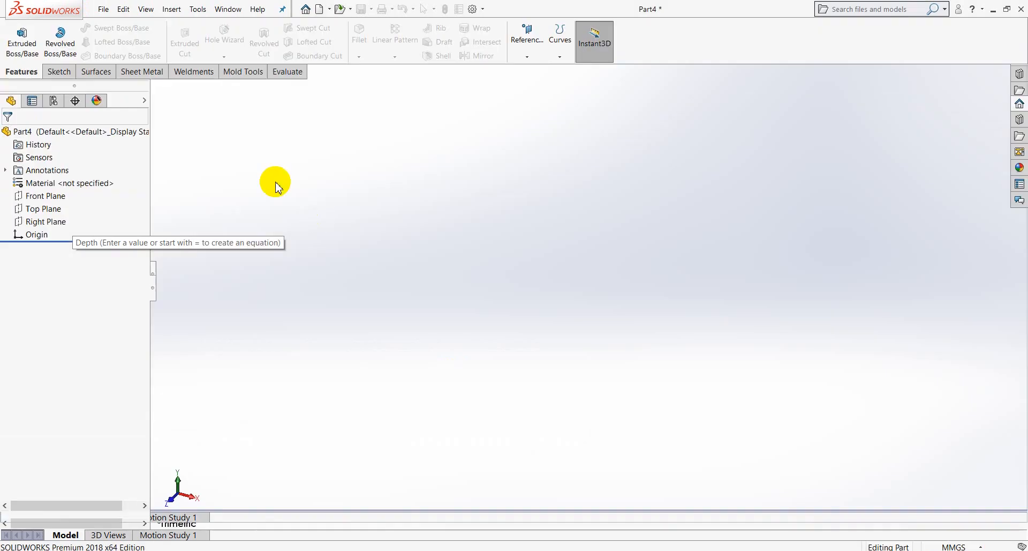
Step: Start a sketch on the Front Plane and draw a vertical centerline straight down from the origin
click(66, 73)
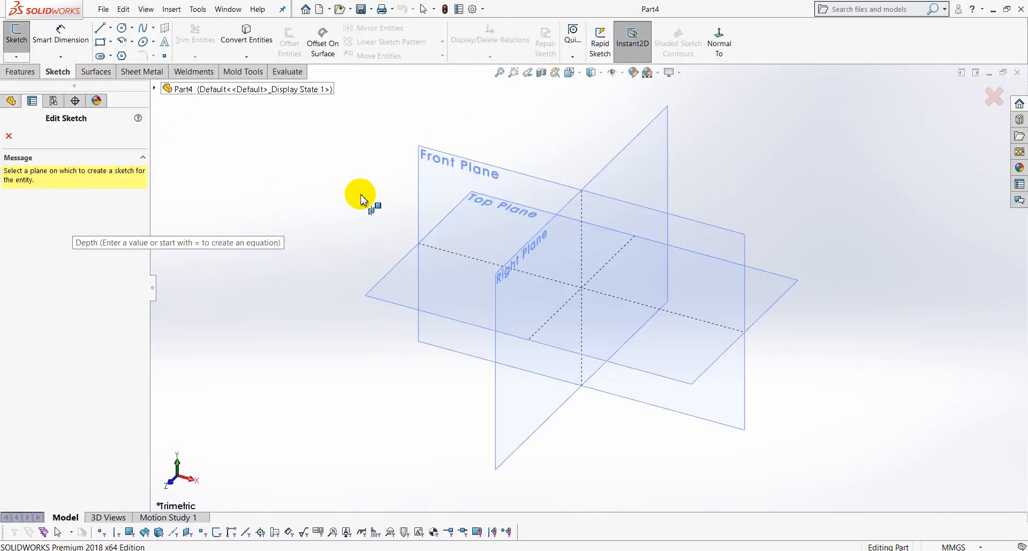
click(467, 199)
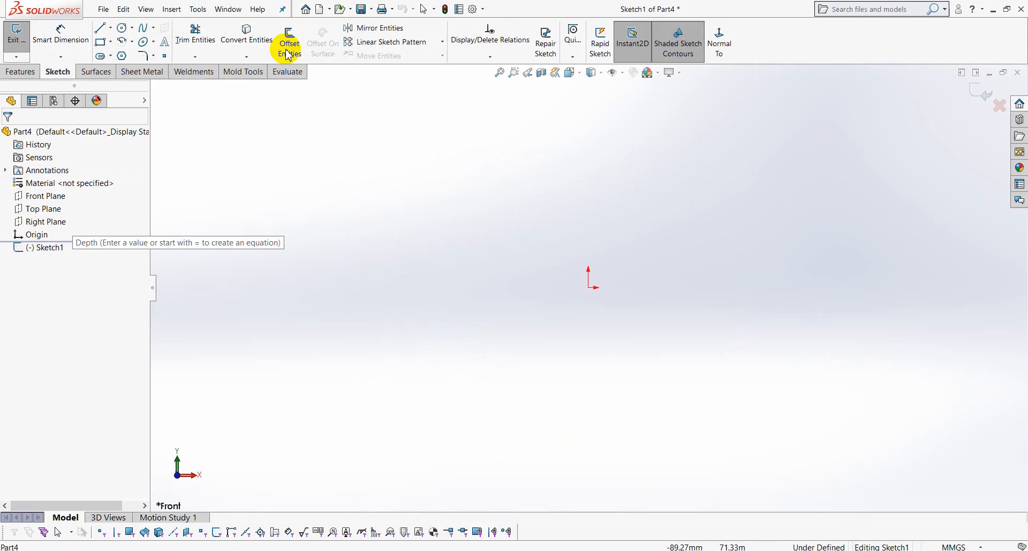
click(111, 27)
click(115, 50)
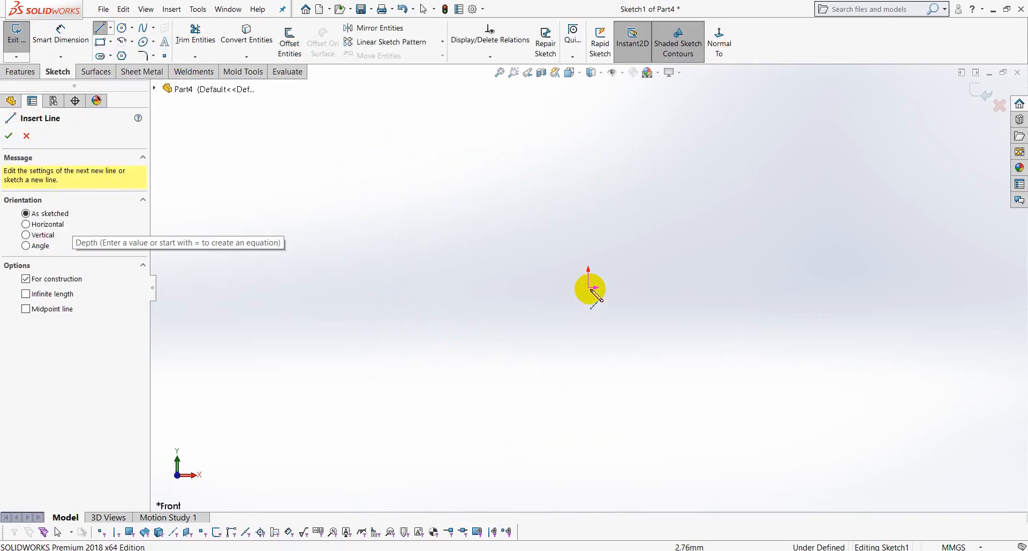
click(589, 472)
right_click(462, 253)
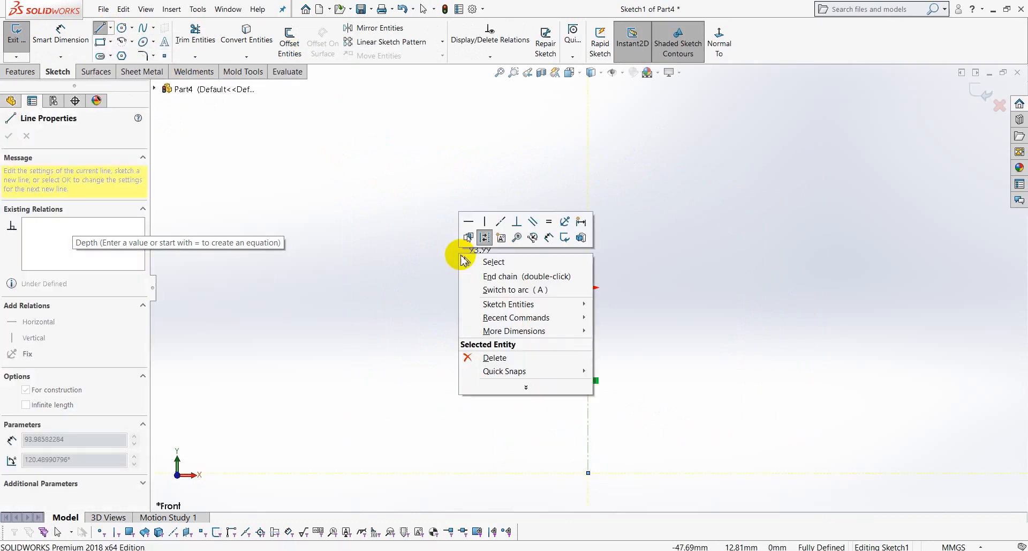
click(471, 261)
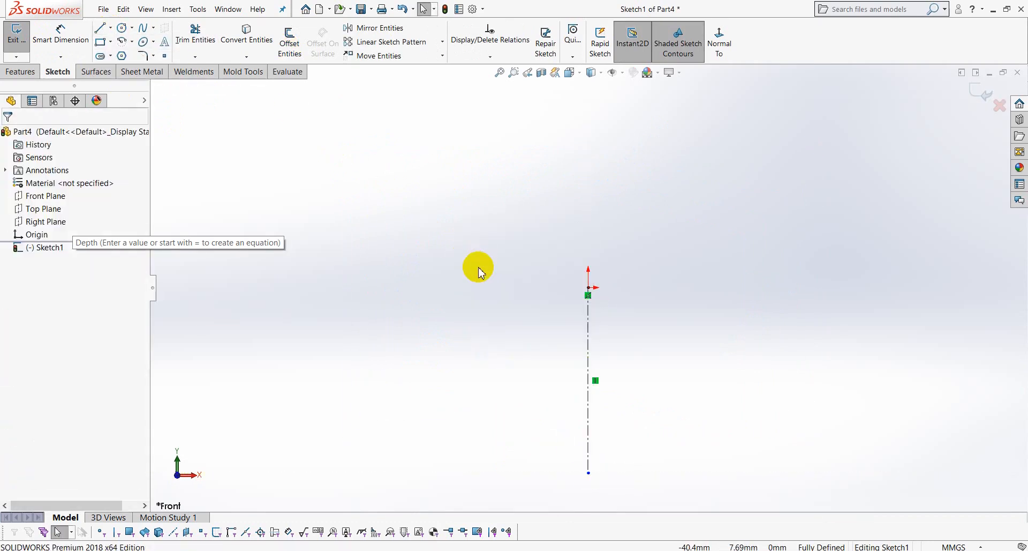
Step: Dimension the vertical centerline to a length of 99 mm and exit the sketch
click(62, 41)
click(587, 372)
click(496, 370)
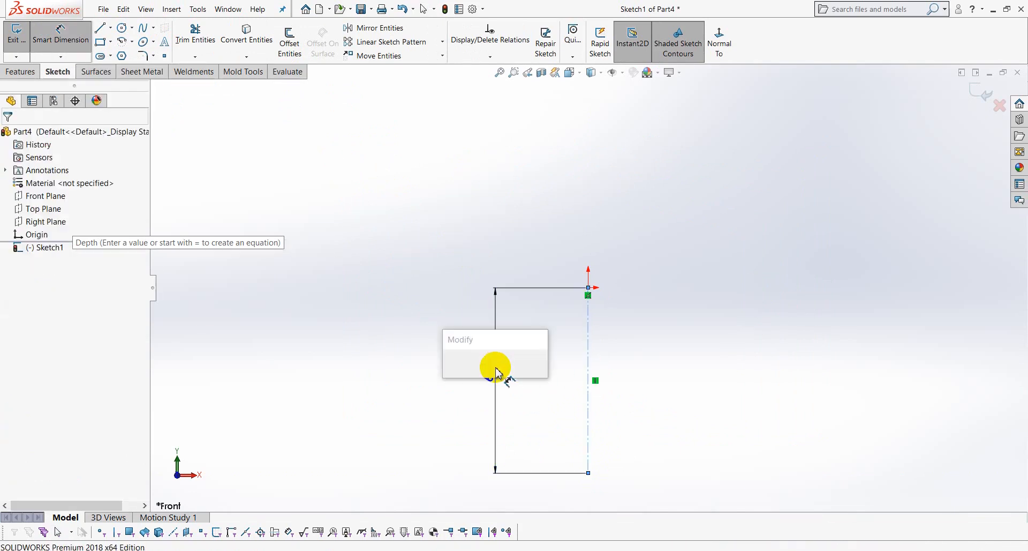
text(99)
key(Return)
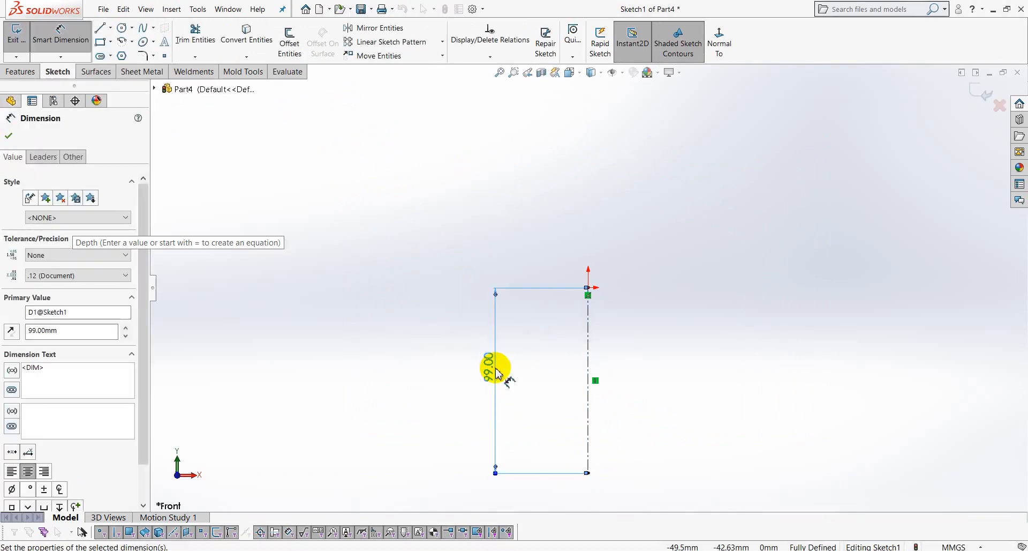
click(437, 328)
scroll(353, 194, up, 3)
click(63, 47)
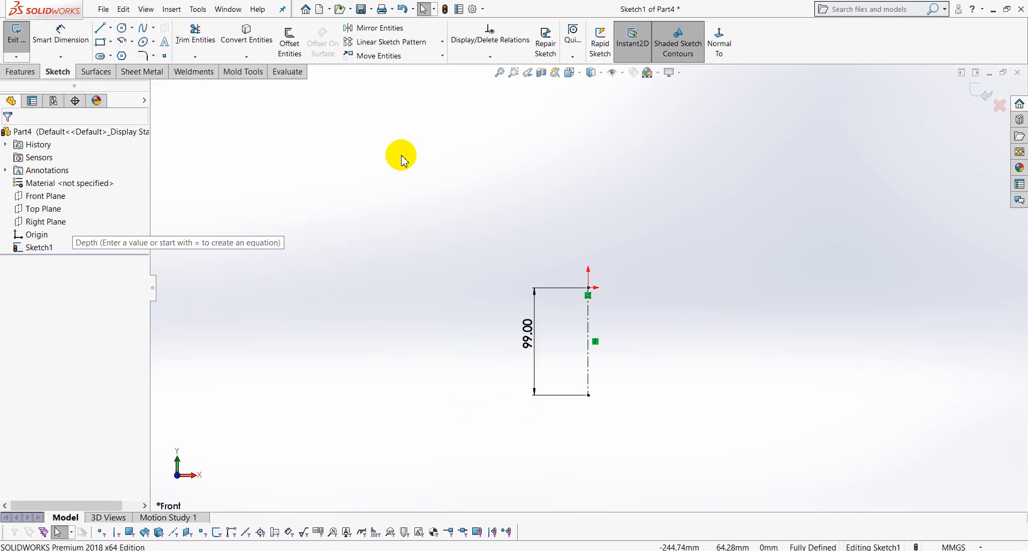
click(13, 47)
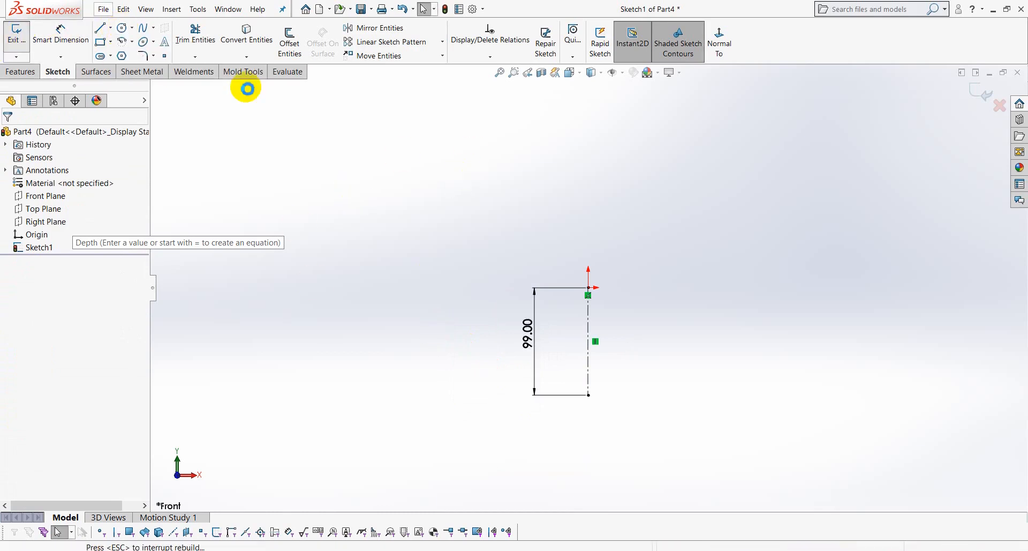
Step: Start a second sketch on the Front Plane and draw a circle about 38 mm in diameter to the right of the centerline's lower end
click(52, 196)
click(60, 180)
click(122, 27)
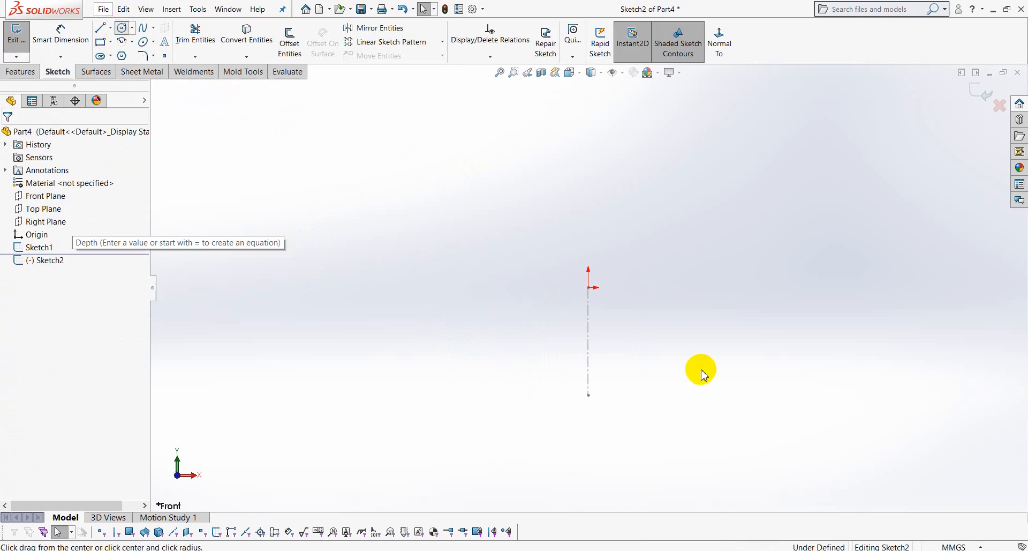
click(634, 395)
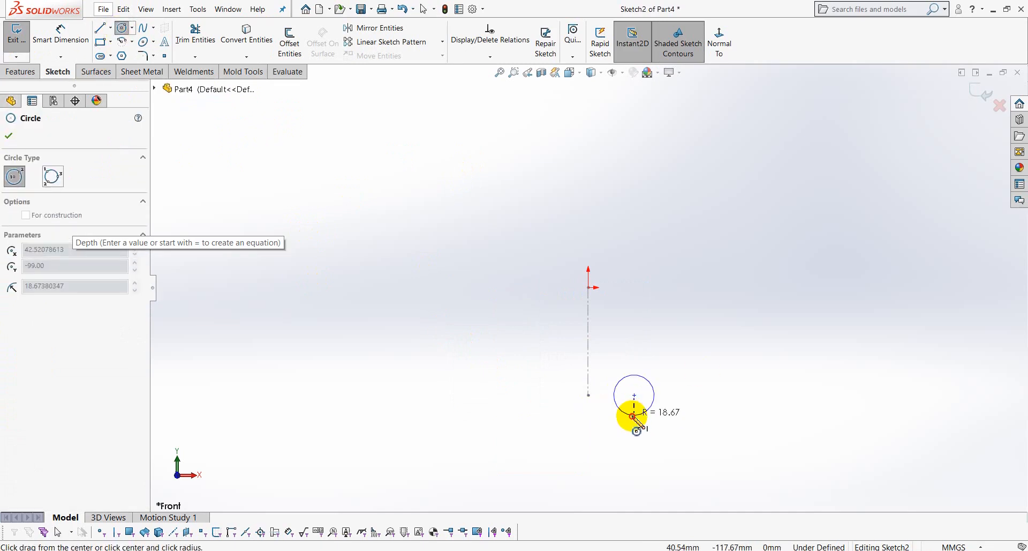
click(628, 413)
Step: Dimension the circle to a diameter of 7 mm
right_click(655, 275)
click(748, 298)
click(646, 382)
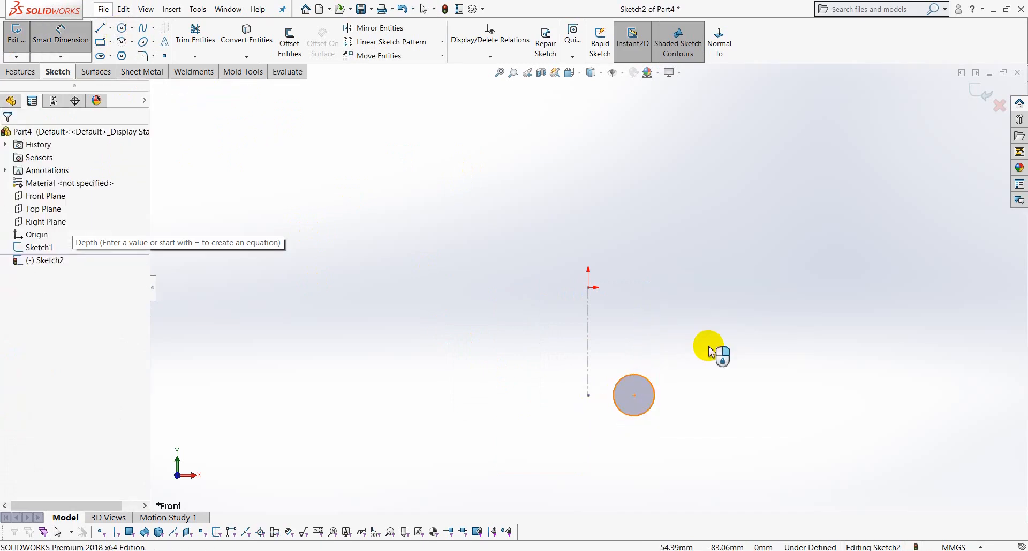
click(723, 348)
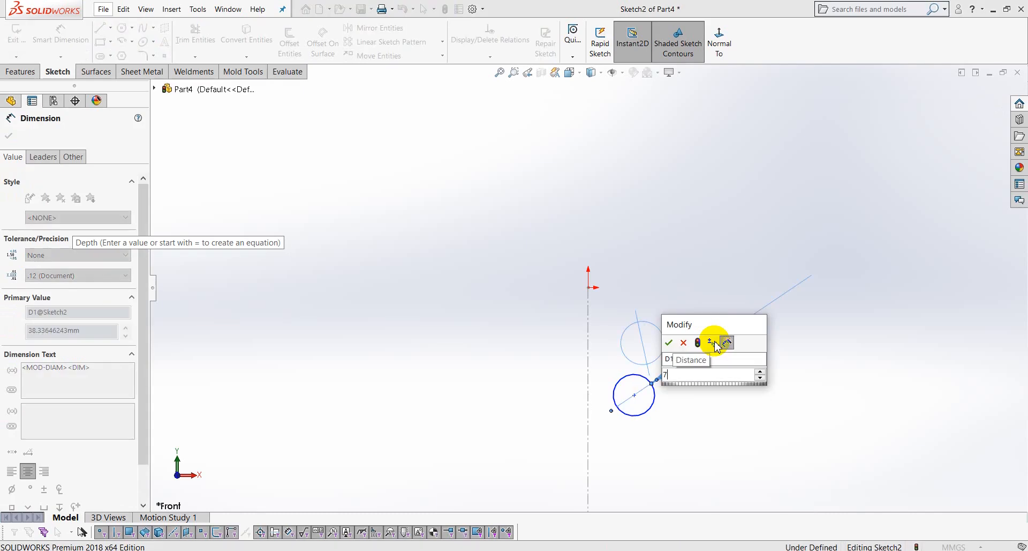
text(7)
key(Return)
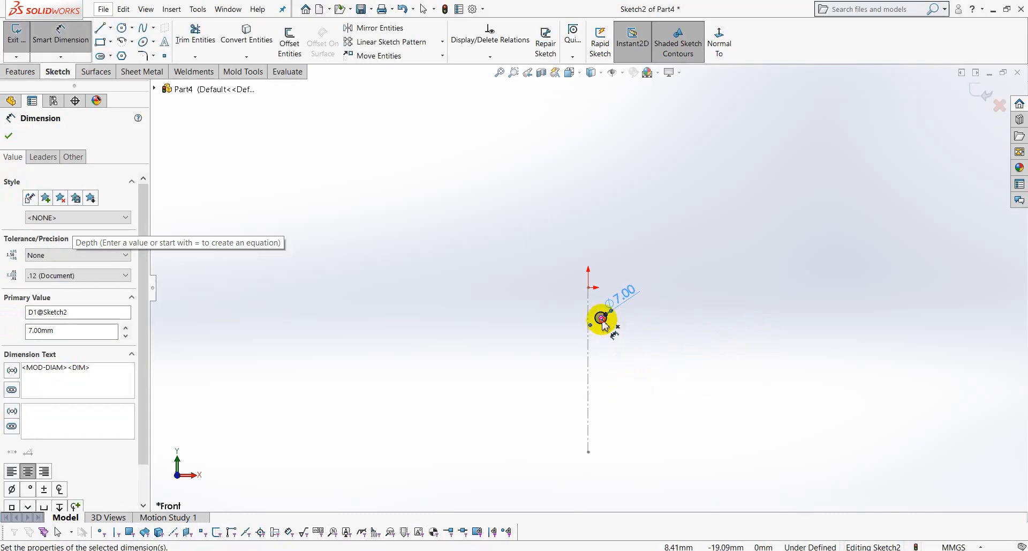
Step: Set the horizontal distance between the circle's center and the centerline's lower endpoint to 14 mm
click(601, 318)
click(588, 452)
click(600, 481)
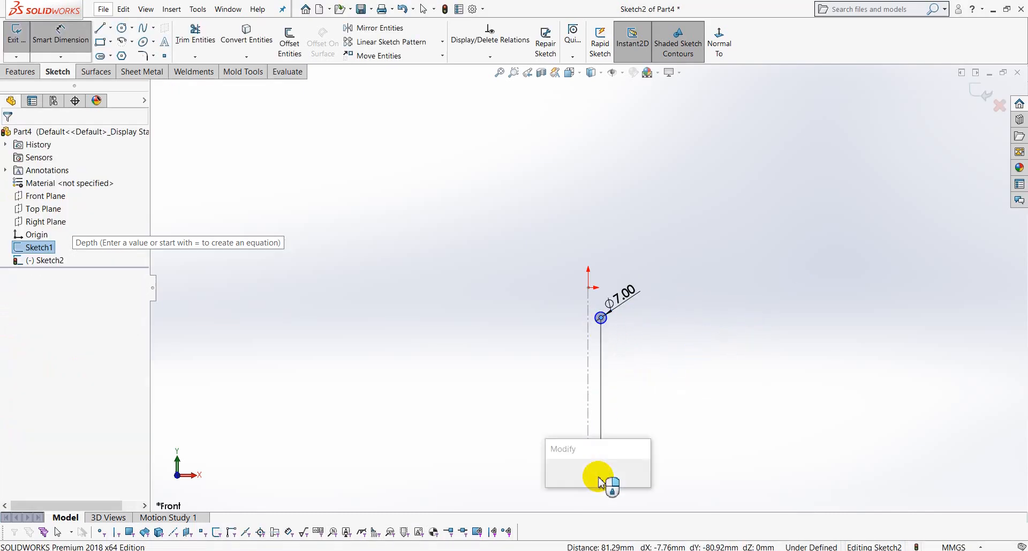
text(14)
key(Return)
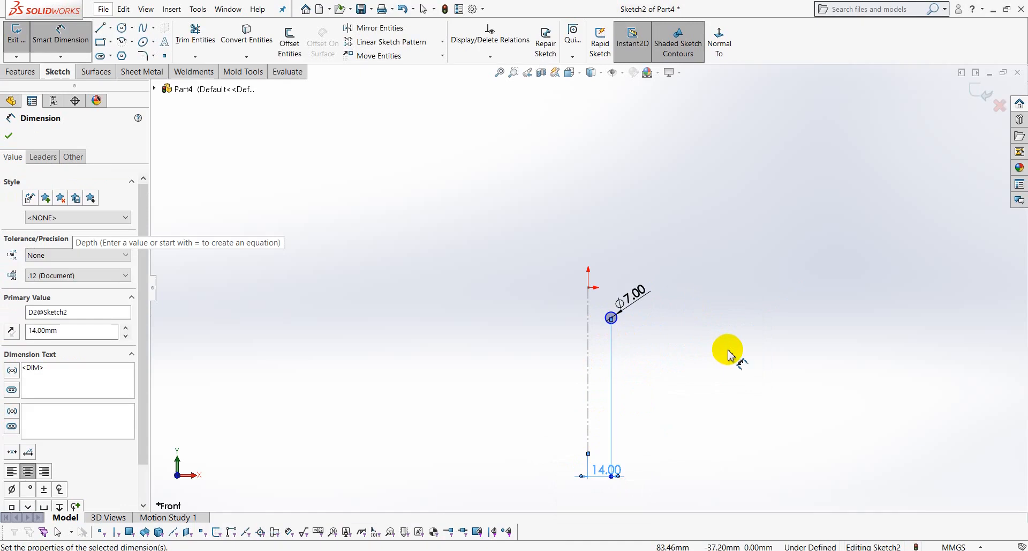
key(Escape)
Step: Add a Horizontal relation between the circle's center and the centerline's lower endpoint, and exit the sketch
drag(611, 320, 611, 456)
scroll(611, 460, down, 5)
click(621, 370)
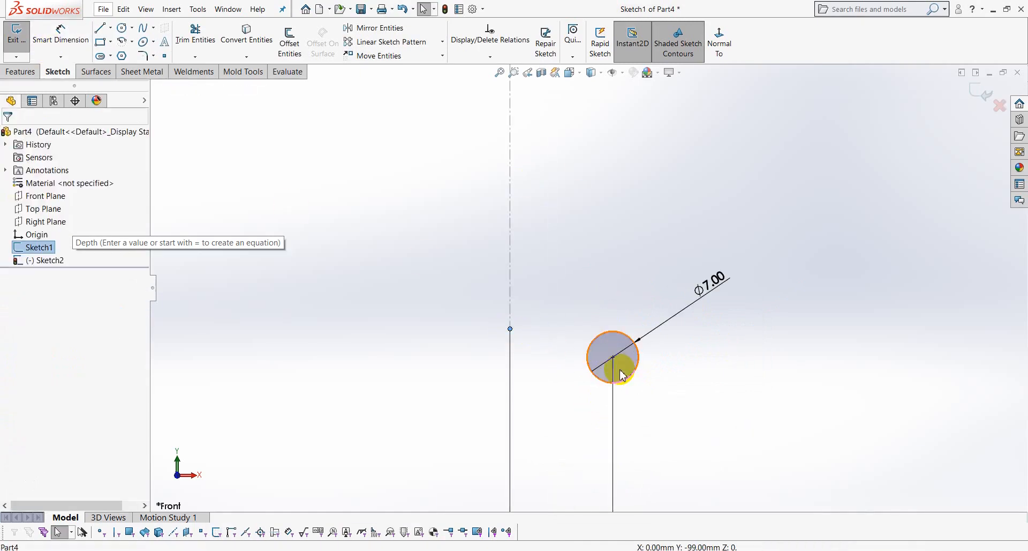
ctrl+click(612, 359)
click(641, 316)
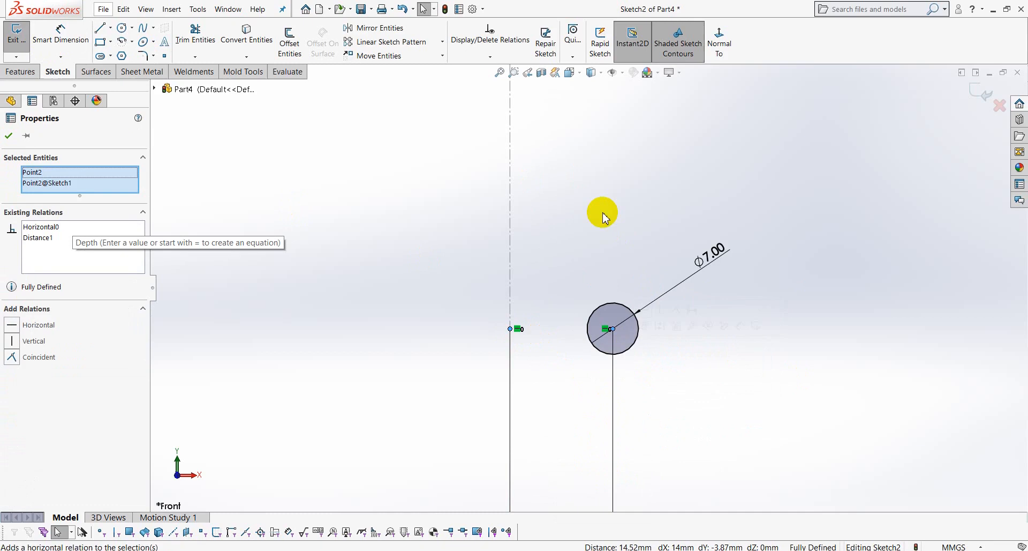
click(604, 213)
click(990, 84)
Step: Edit the first sketch to convert the 99 mm vertical centerline from construction geometry to a solid line, and exit the sketch
click(53, 72)
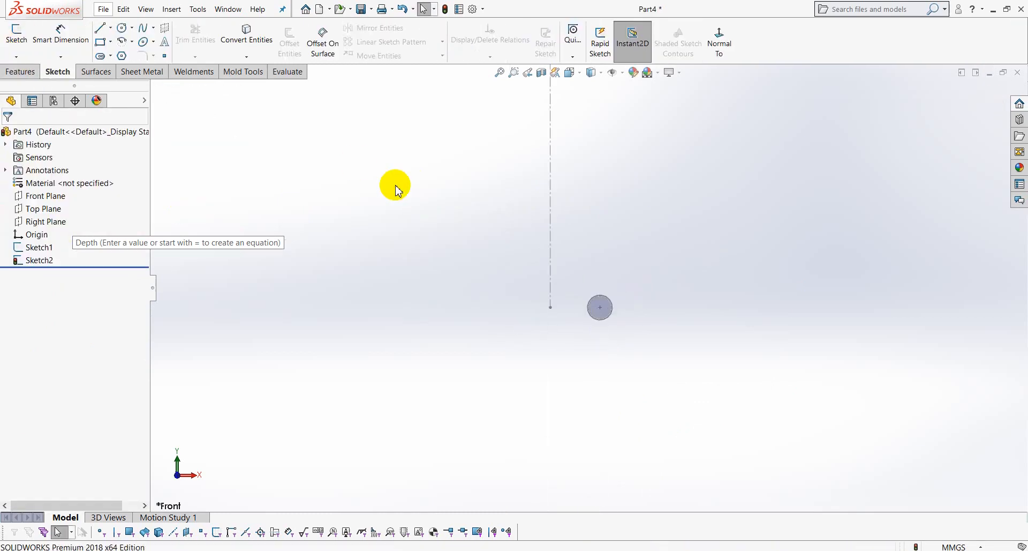
click(553, 238)
click(582, 185)
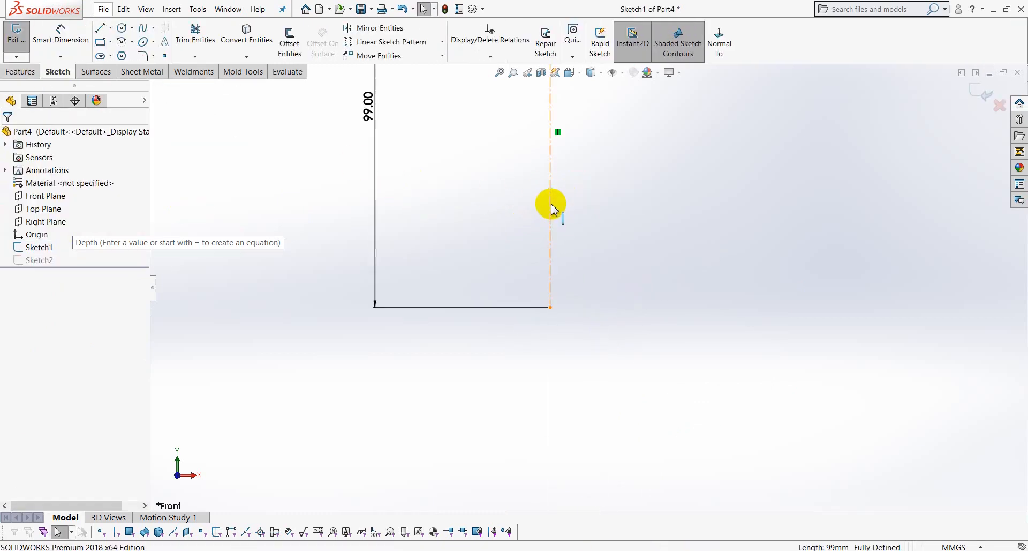
click(551, 207)
click(599, 172)
click(611, 220)
click(987, 94)
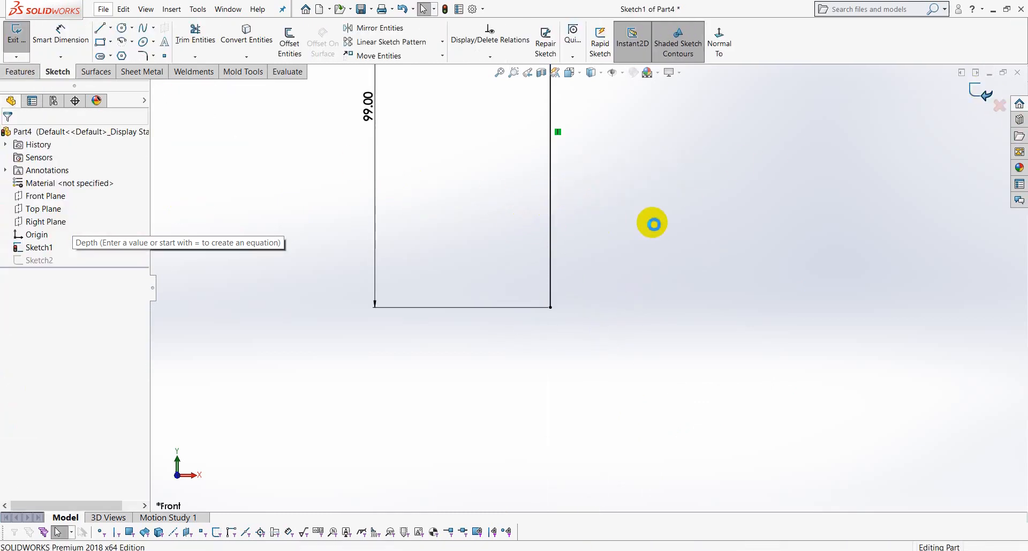
Step: Start a Sweep using the 7 mm circle as the profile and the 99 mm vertical line as the path
click(21, 71)
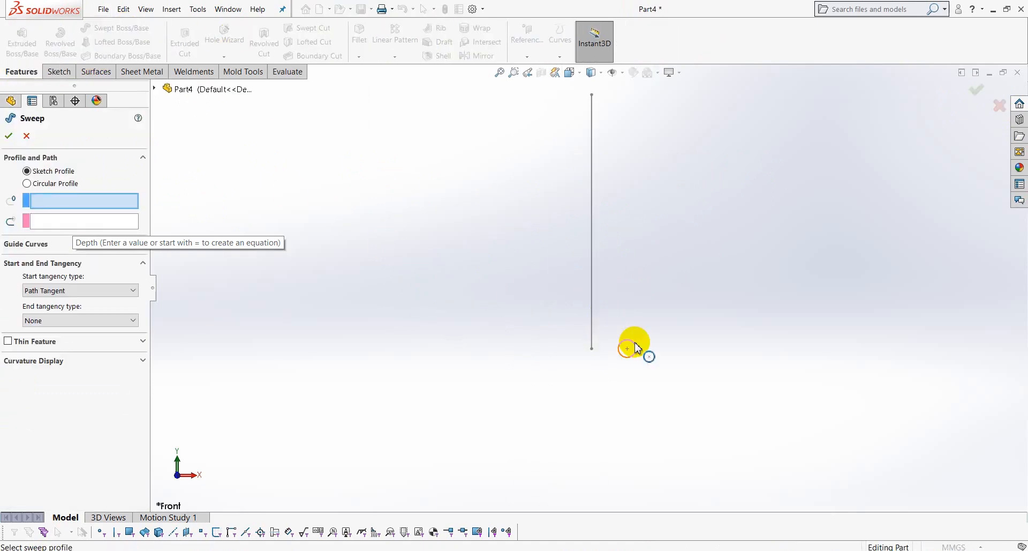
click(633, 345)
click(591, 284)
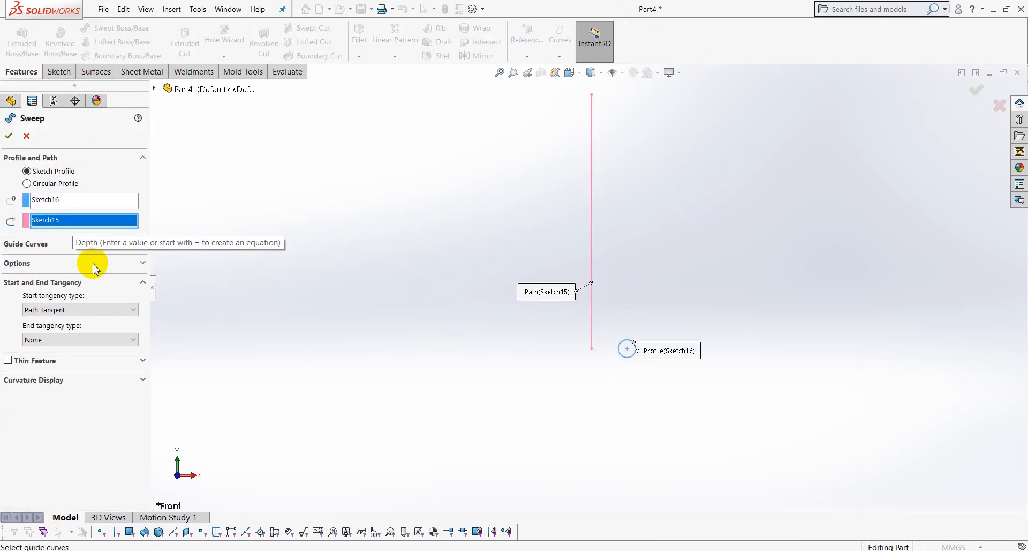
Step: Set the sweep to Follow Path with a specified twist of 6 revolutions, and create the spring
click(142, 264)
click(68, 289)
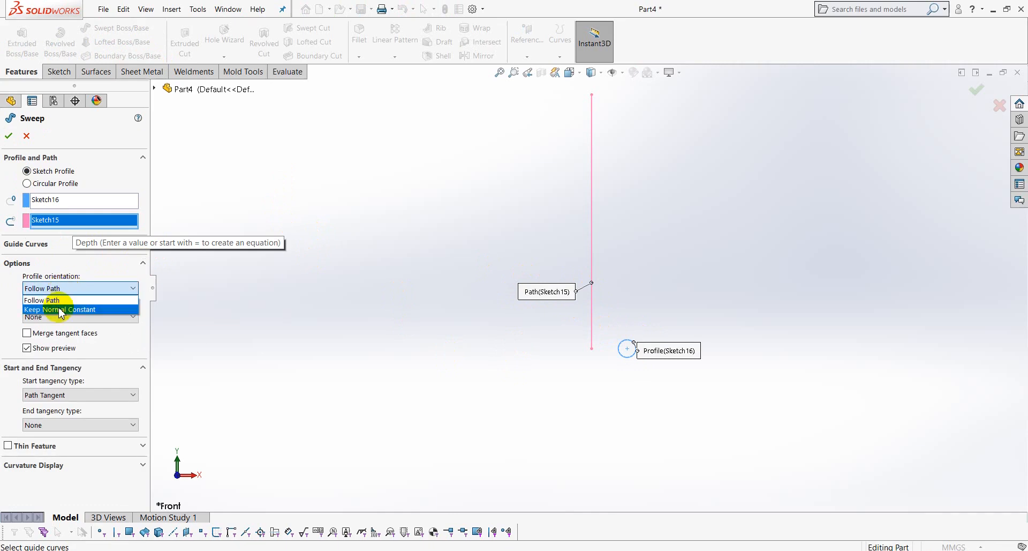
click(62, 300)
click(66, 318)
click(63, 340)
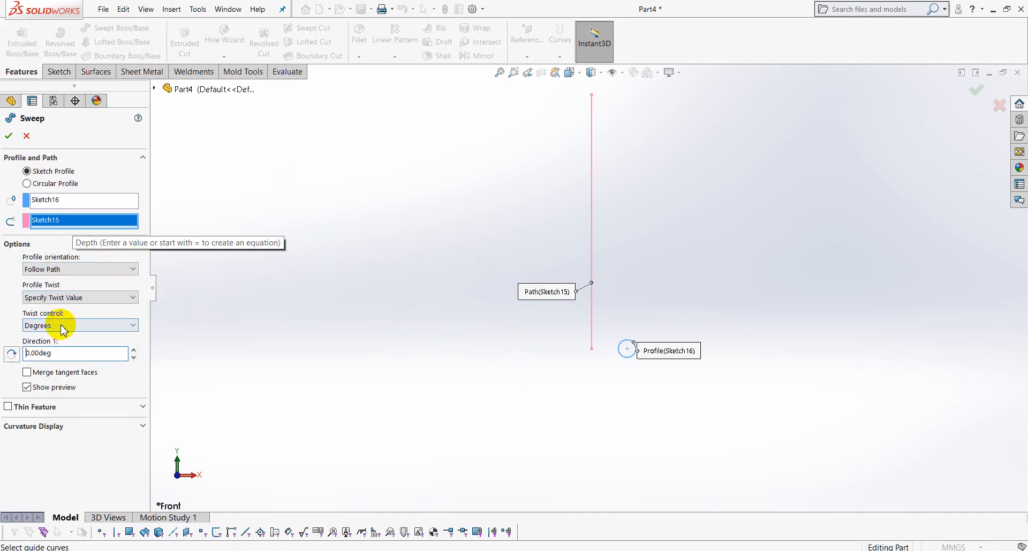
click(124, 324)
click(56, 355)
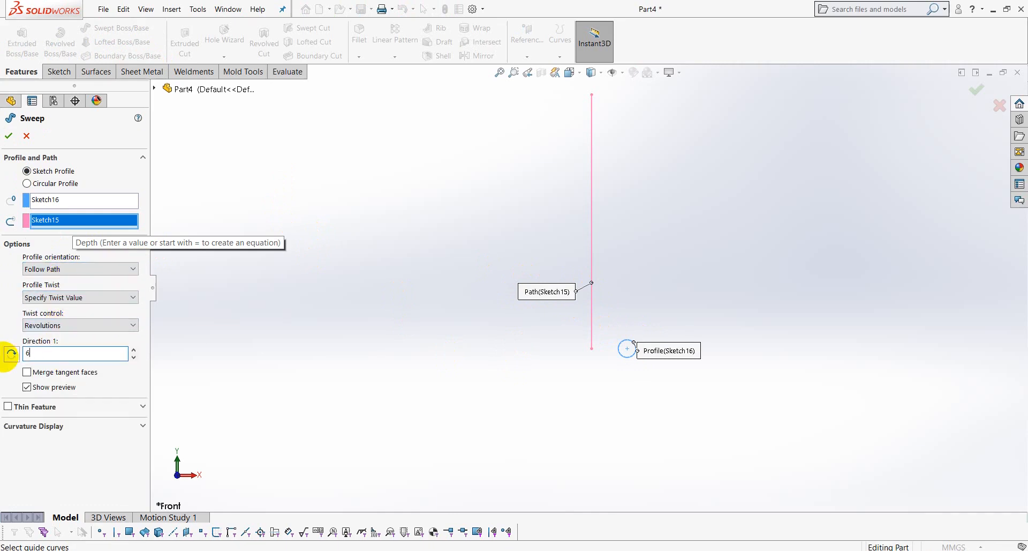
click(7, 356)
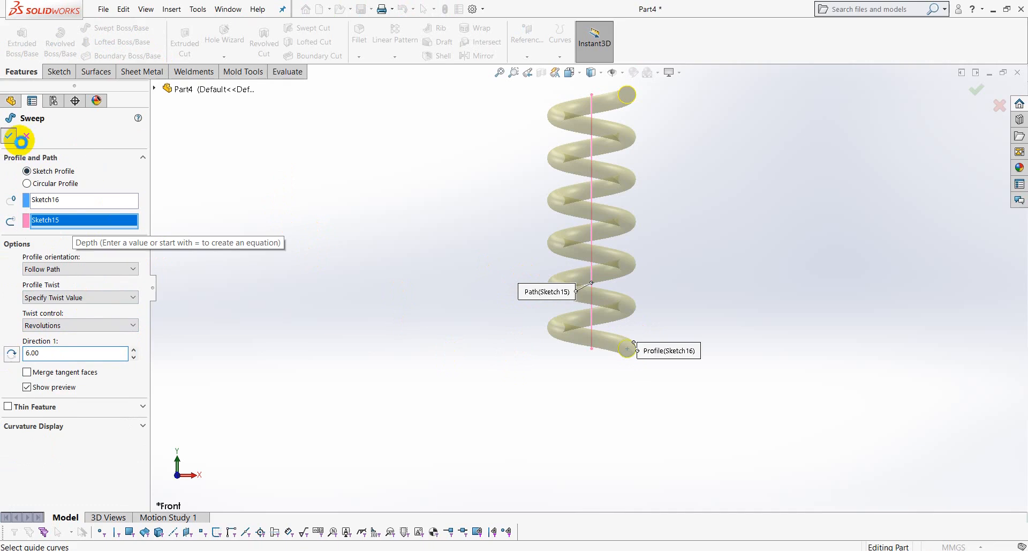
click(19, 139)
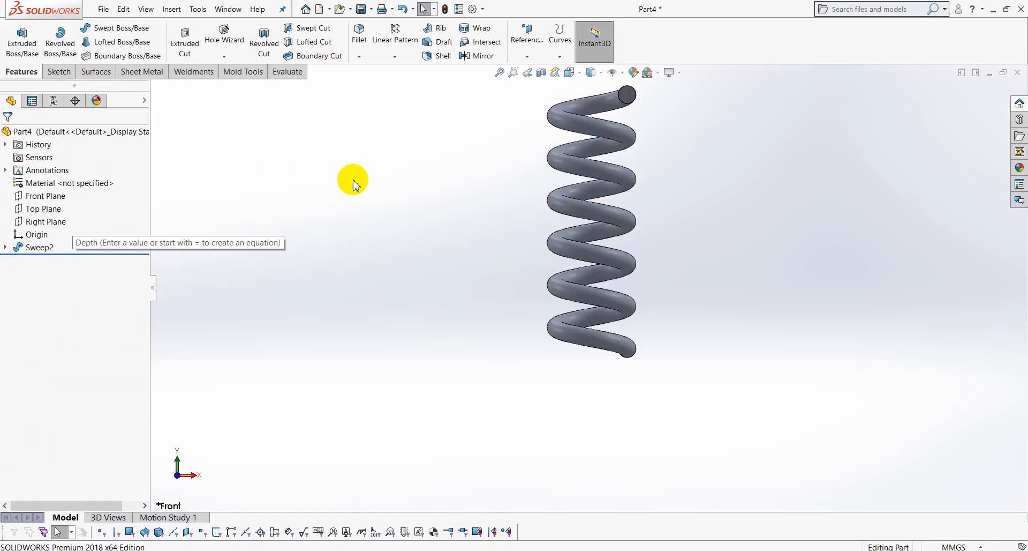
Step: Sketch a circle of about 21.6 mm radius centered on the origin on the Top Plane
scroll(263, 183, up, 2)
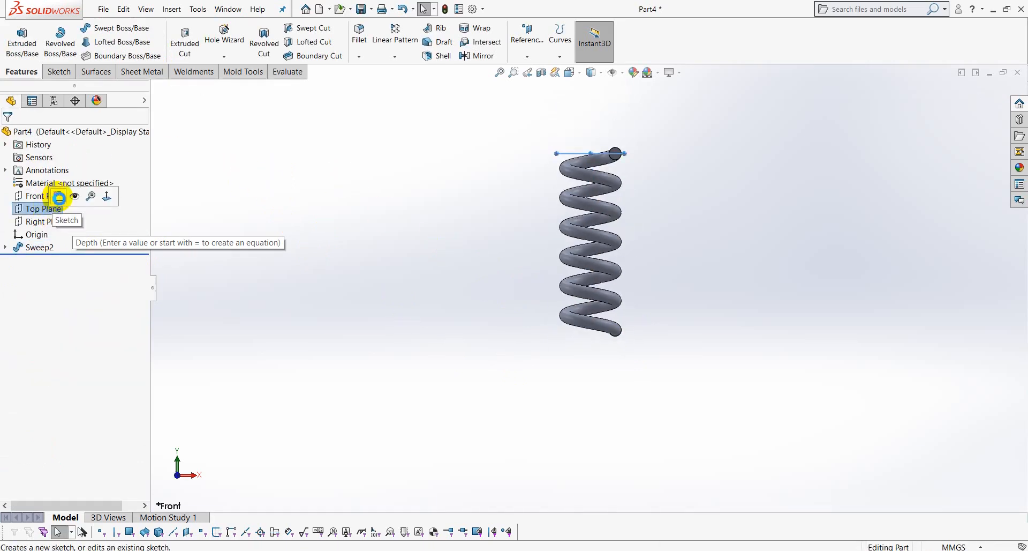
click(59, 199)
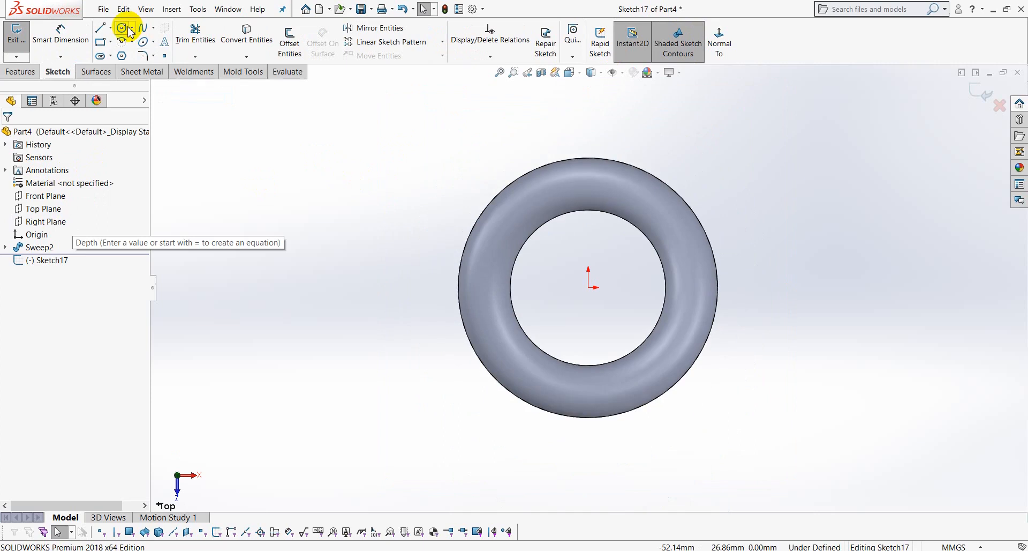
click(128, 30)
click(588, 287)
click(639, 138)
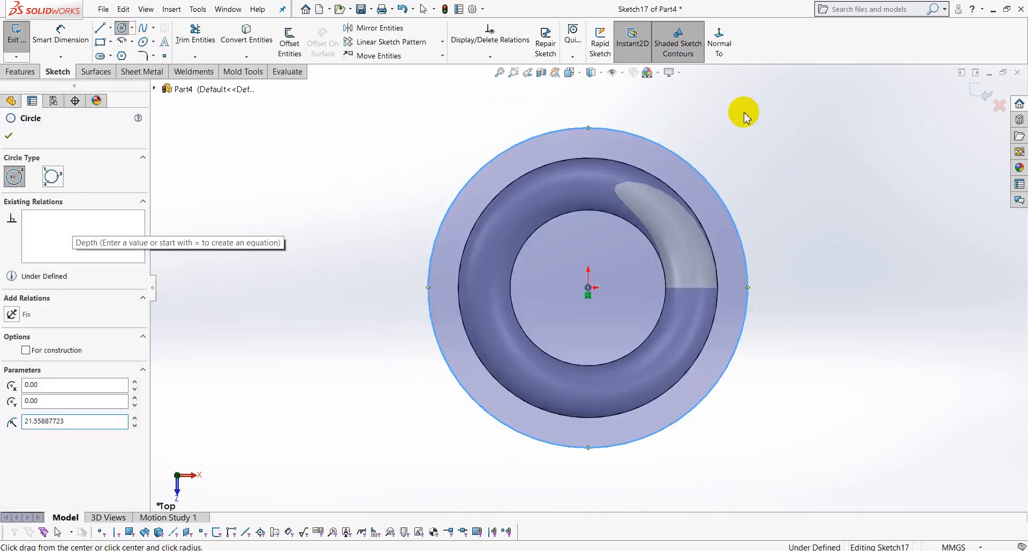
Step: Dimension the circle's diameter to 45 mm and exit the sketch
right_click(745, 115)
click(808, 96)
click(700, 172)
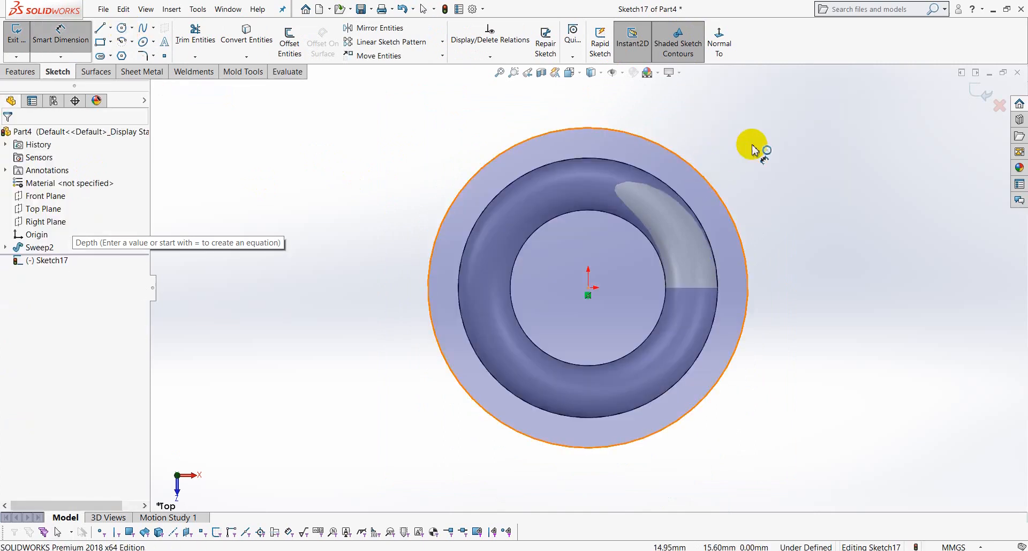
click(808, 131)
text(45)
key(Return)
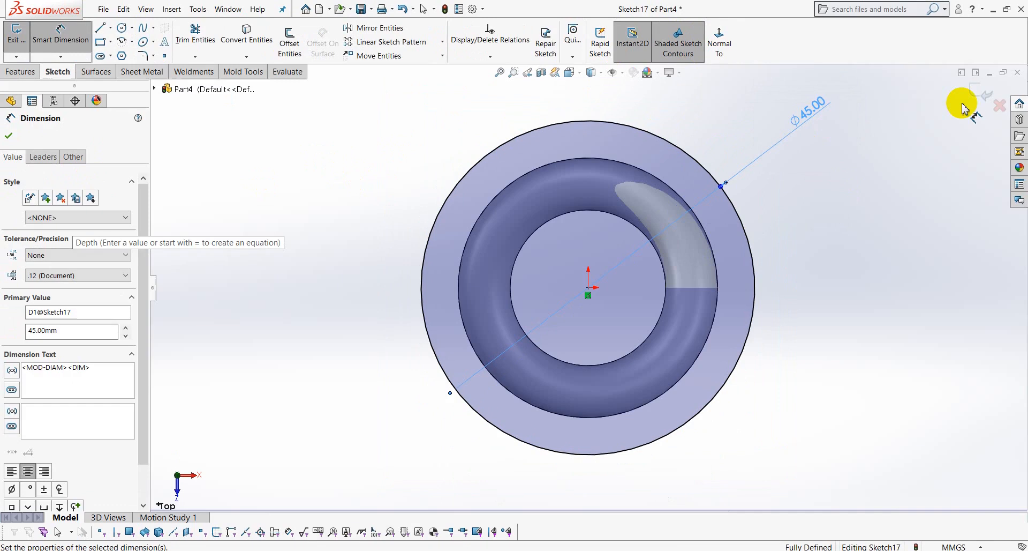
click(987, 94)
Step: Cut-extrude the 45 mm circle upward from the Top Plane, Blind 10 mm, to flatten the spring's upper end
scroll(438, 374, up, 4)
mouse_move(437, 378)
middle_down()
mouse_move(430, 276)
mouse_move(452, 138)
middle_up()
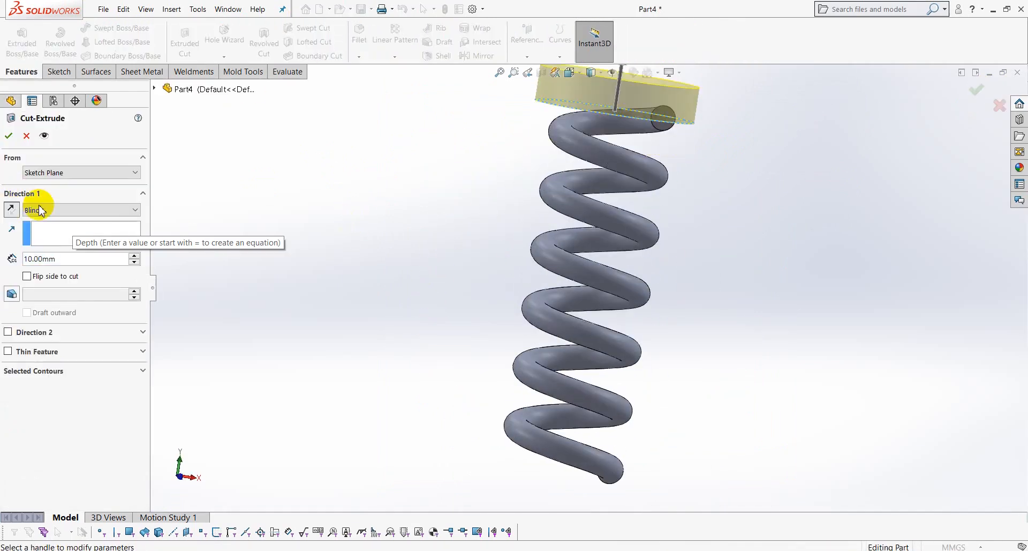
click(7, 136)
Step: Create a reference plane from the Top Plane through a point on the edge of the spring's lower end face
middle_drag(367, 229, 352, 276)
middle_drag(437, 296, 391, 319)
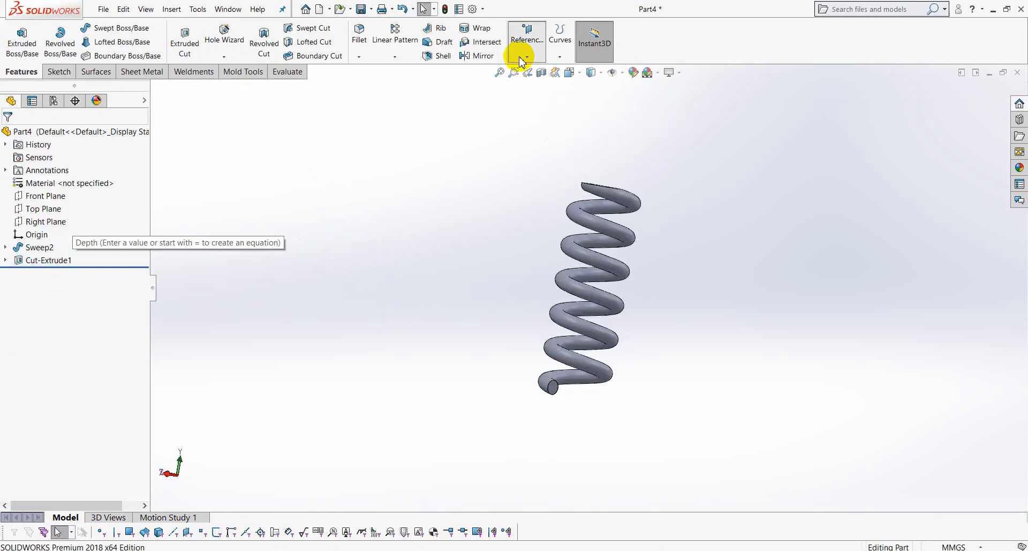
click(527, 56)
click(538, 69)
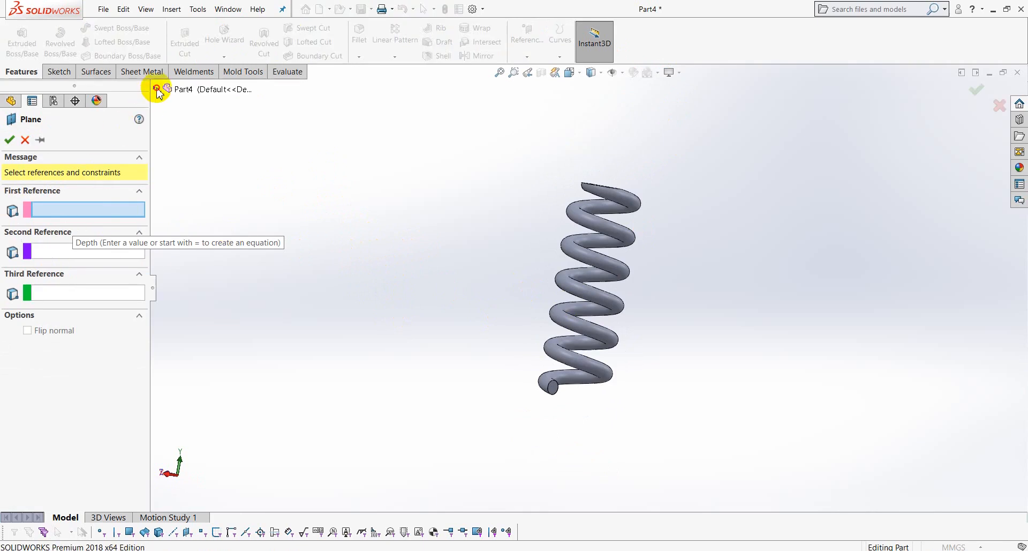
click(156, 89)
click(205, 167)
scroll(558, 385, down, 10)
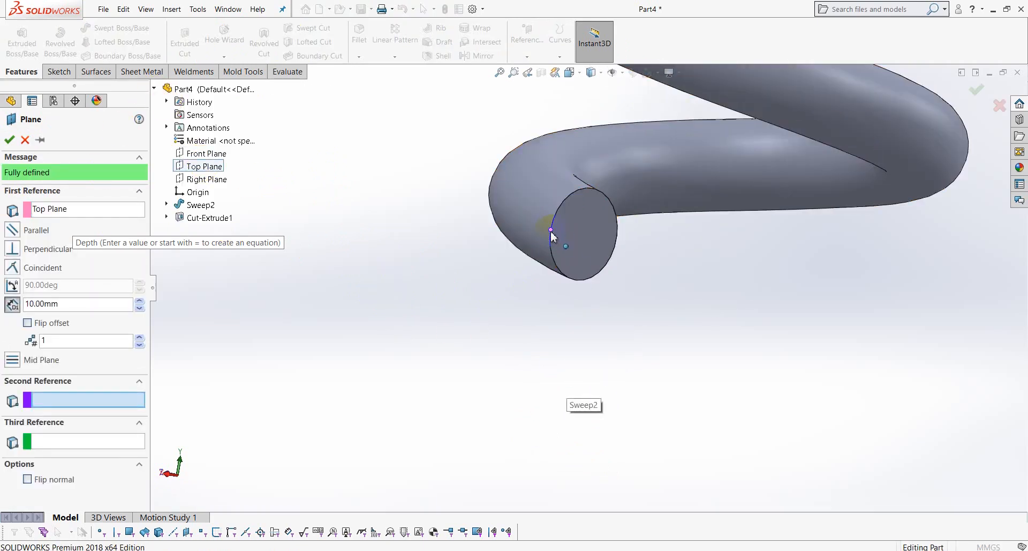
click(552, 230)
click(10, 140)
Step: Start a sketch on the new lower plane and draw a circle centered on the origin, larger than the spring
middle_drag(379, 299, 731, 275)
click(853, 240)
click(851, 235)
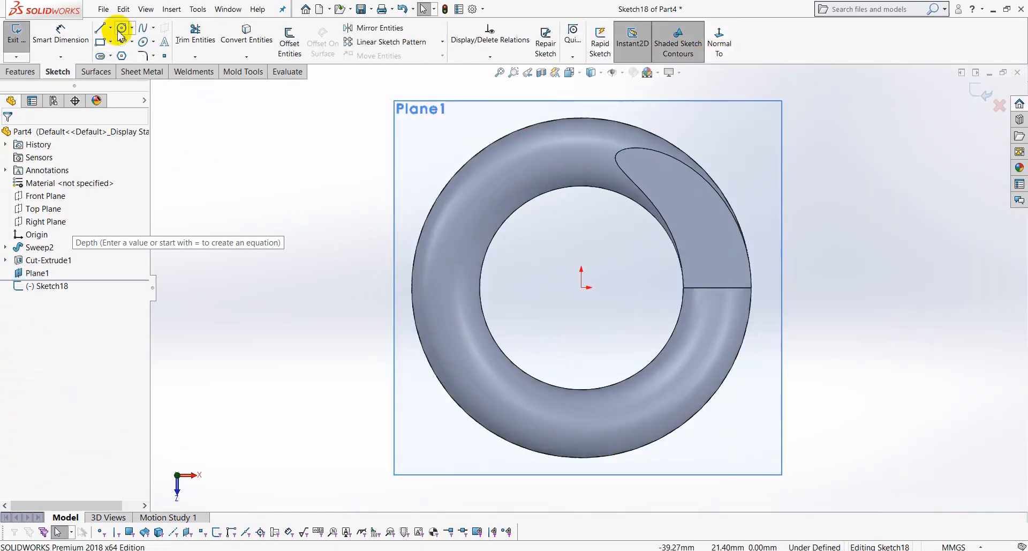
click(122, 28)
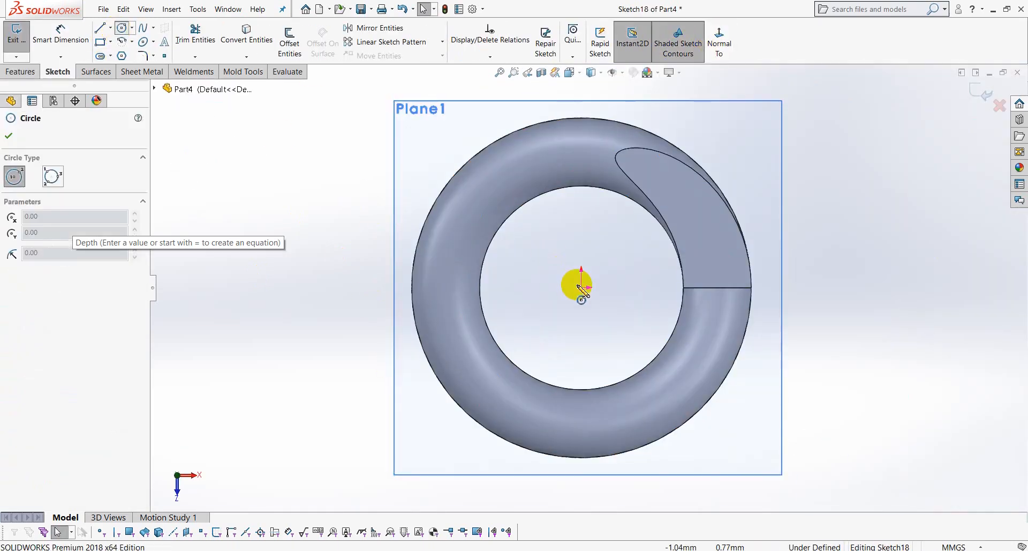
click(582, 286)
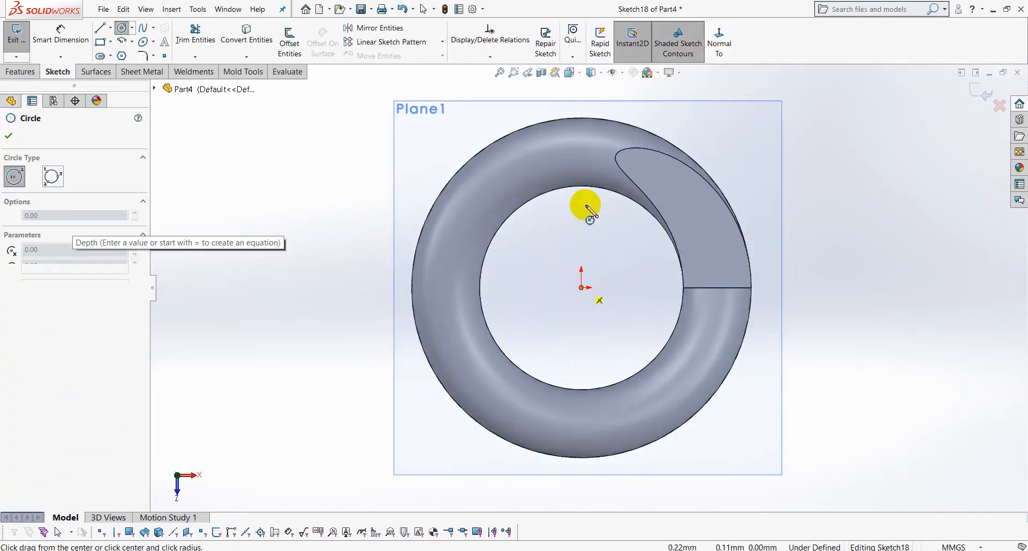
click(813, 231)
Step: Dimension the lower plane's circle to a diameter of 45 mm and exit the sketch
right_click(854, 210)
click(962, 199)
click(805, 222)
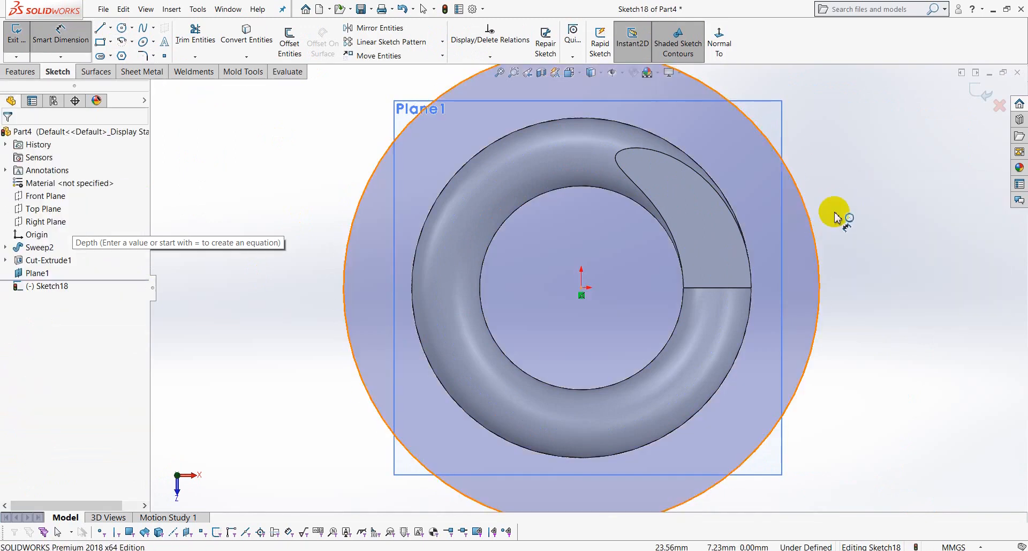
click(889, 212)
text(45)
key(Return)
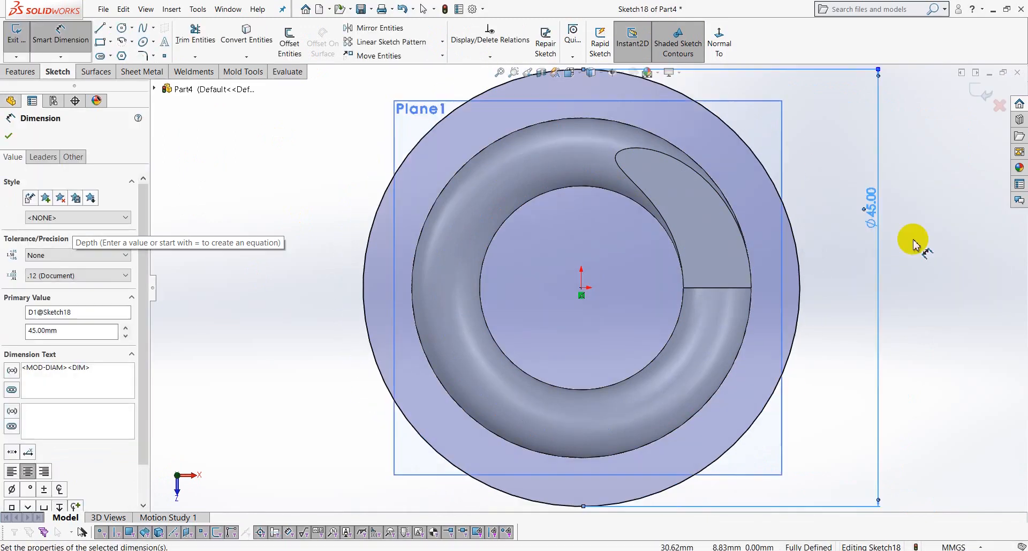
click(980, 84)
Step: Cut-extrude the lower 45 mm circle to flatten the spring's lower end
click(185, 40)
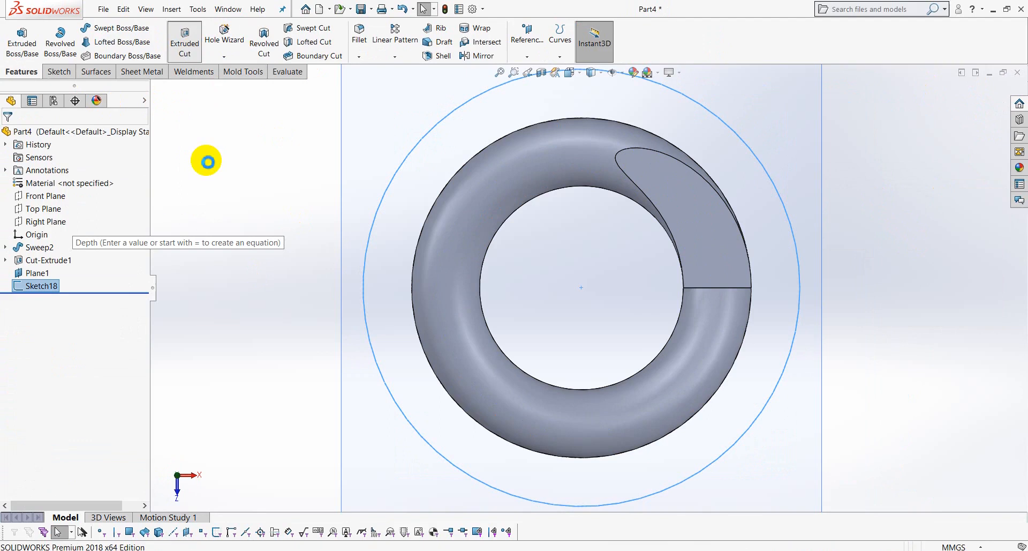
middle_drag(413, 338, 316, 471)
key(Return)
Step: Hide the reference plane at the spring's lower end
middle_drag(356, 184, 392, 365)
click(659, 440)
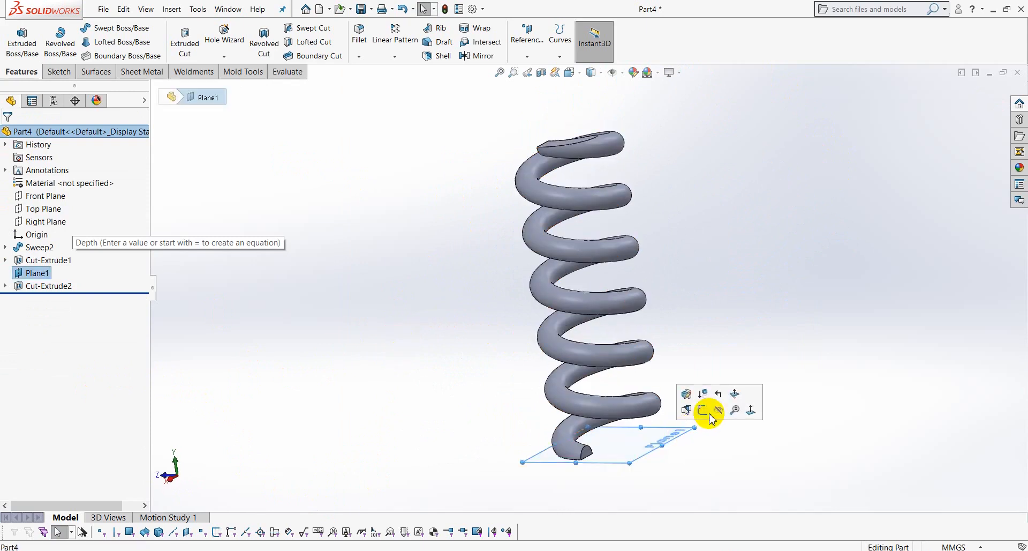
click(712, 406)
middle_drag(714, 310, 693, 310)
scroll(693, 309, up, 3)
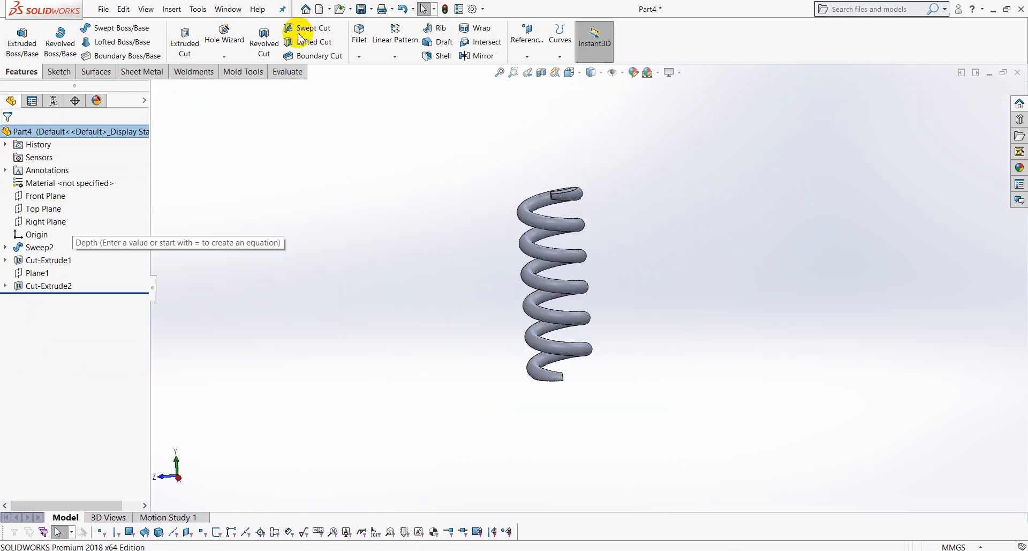
Step: Save the part on the Desktop as Part4 - Spring and close it
click(105, 10)
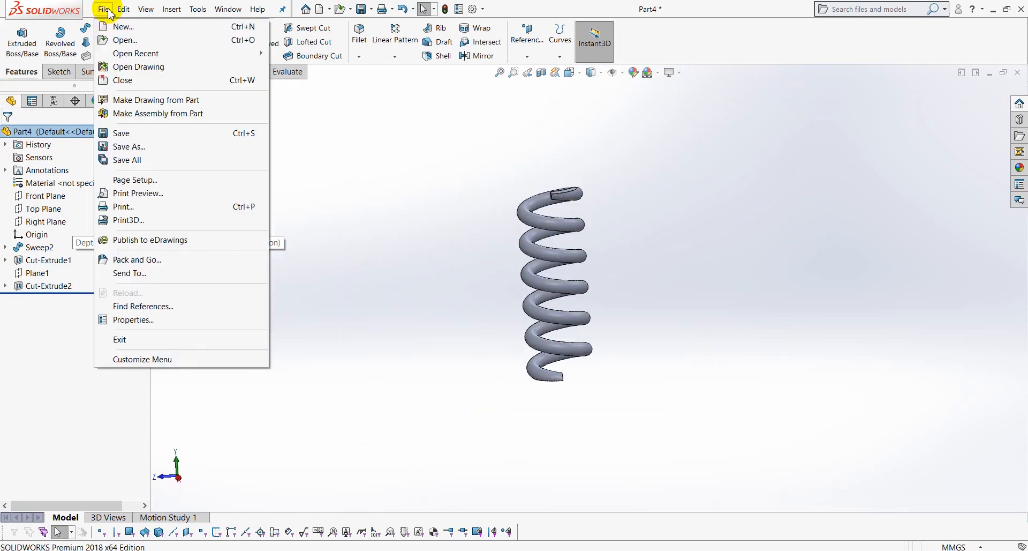
click(127, 138)
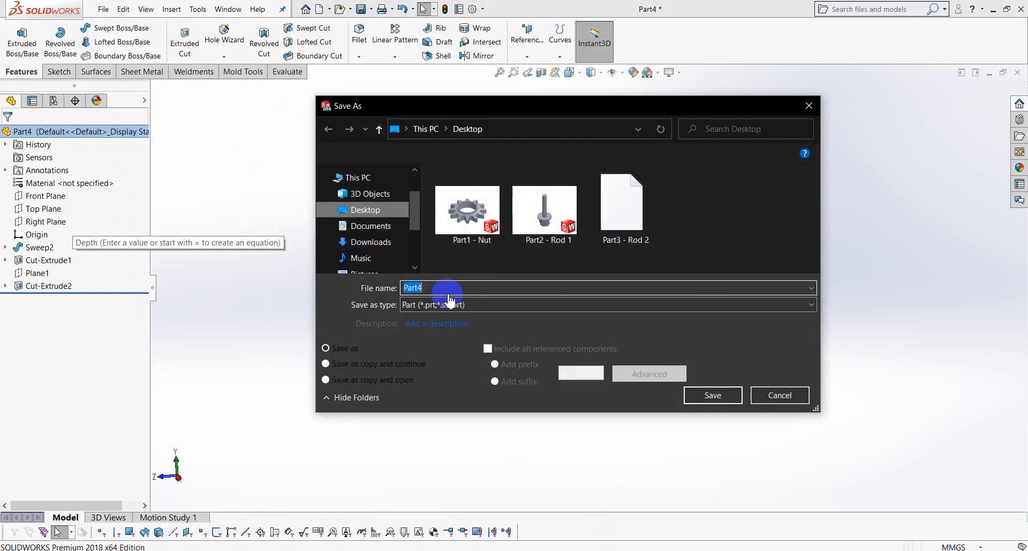
click(440, 290)
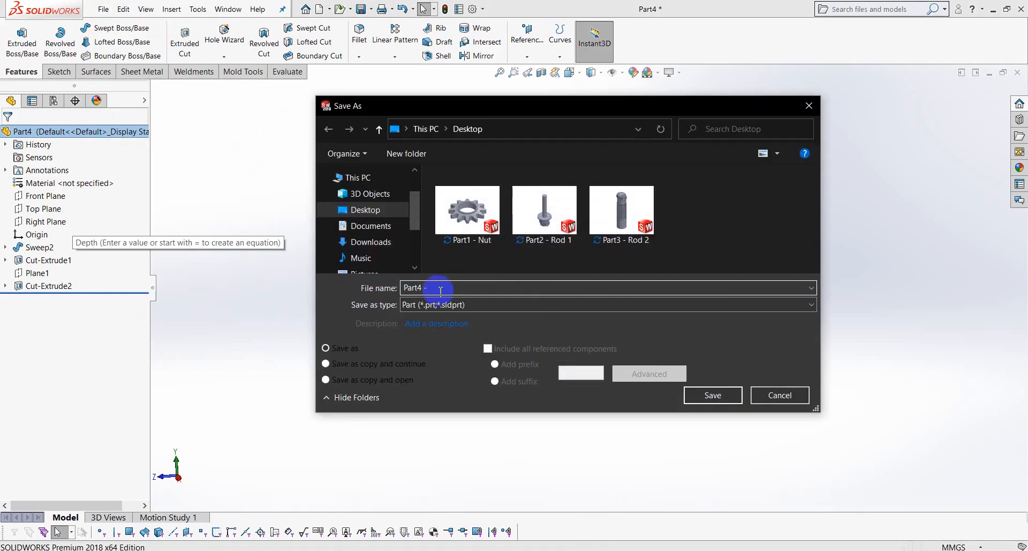
key(Return)
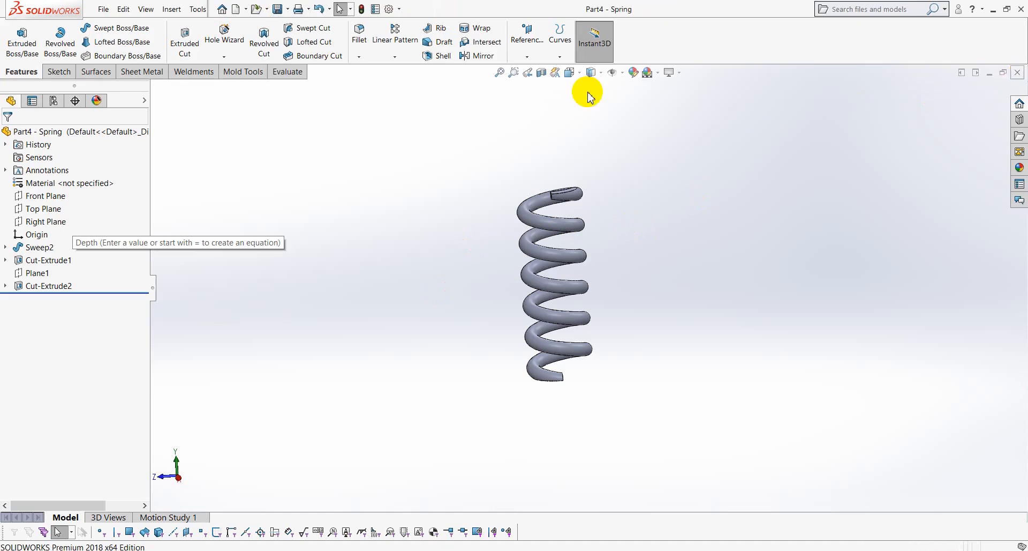
key(ctrl+w)
Step: Open the Part1 - Nut file from the Desktop
click(104, 10)
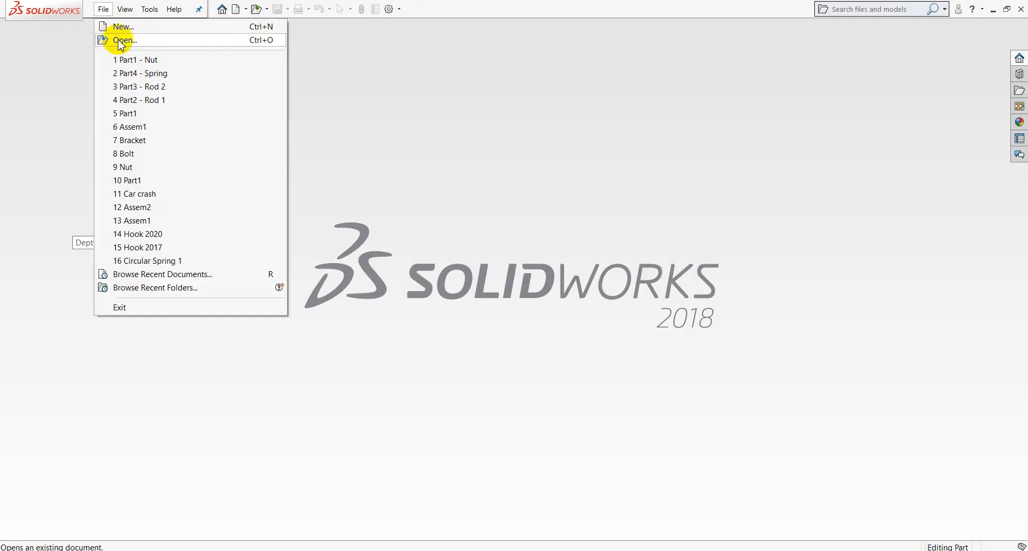
click(121, 41)
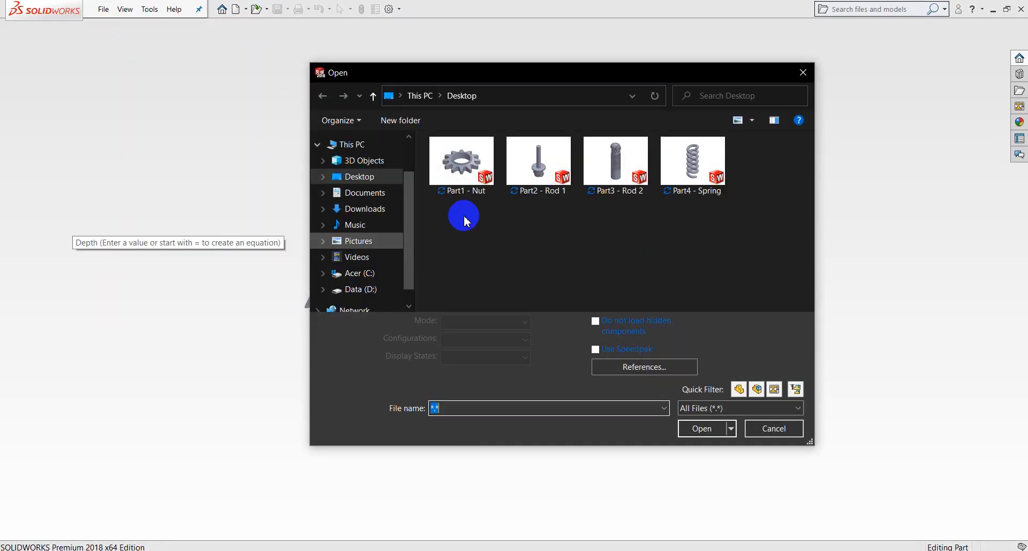
click(461, 169)
click(705, 410)
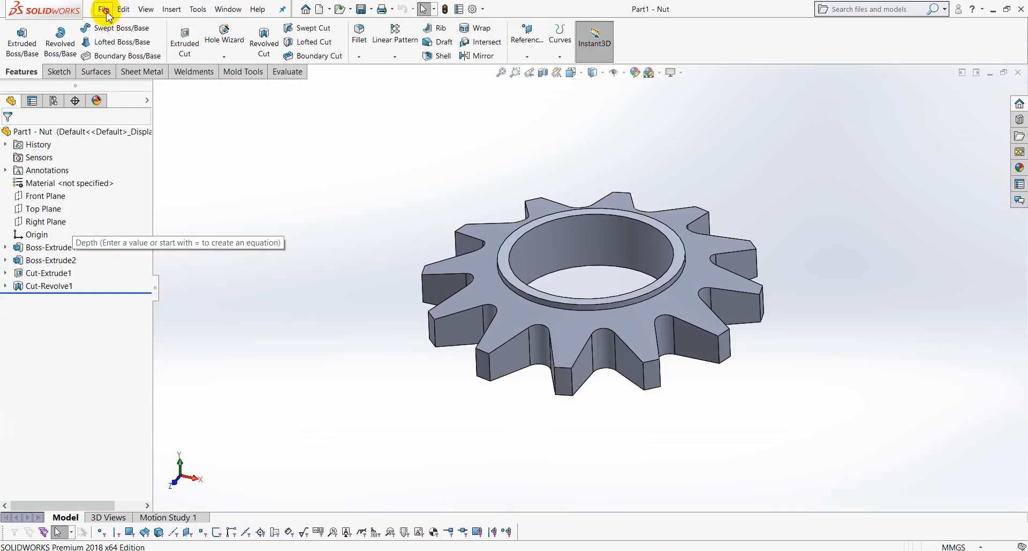
Step: Insert the Part3 - Rod 2 part over the nut's hole and change the derived part's units to those of the base part
click(172, 9)
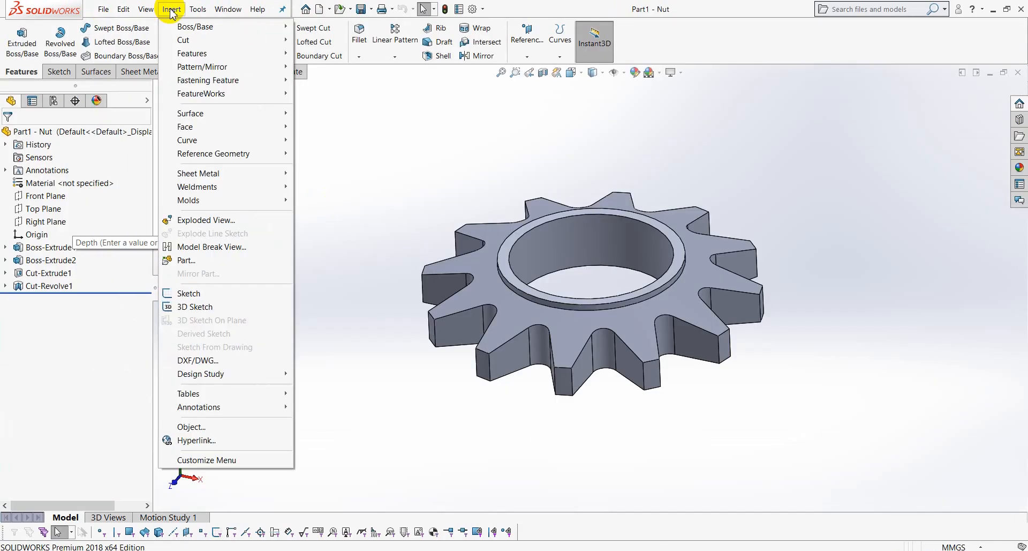
click(199, 259)
click(615, 177)
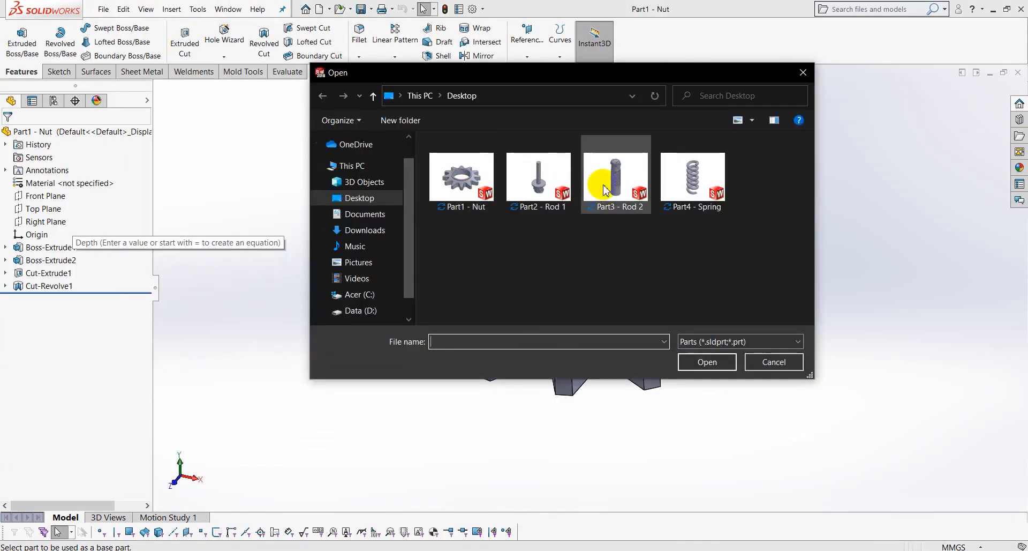
click(706, 362)
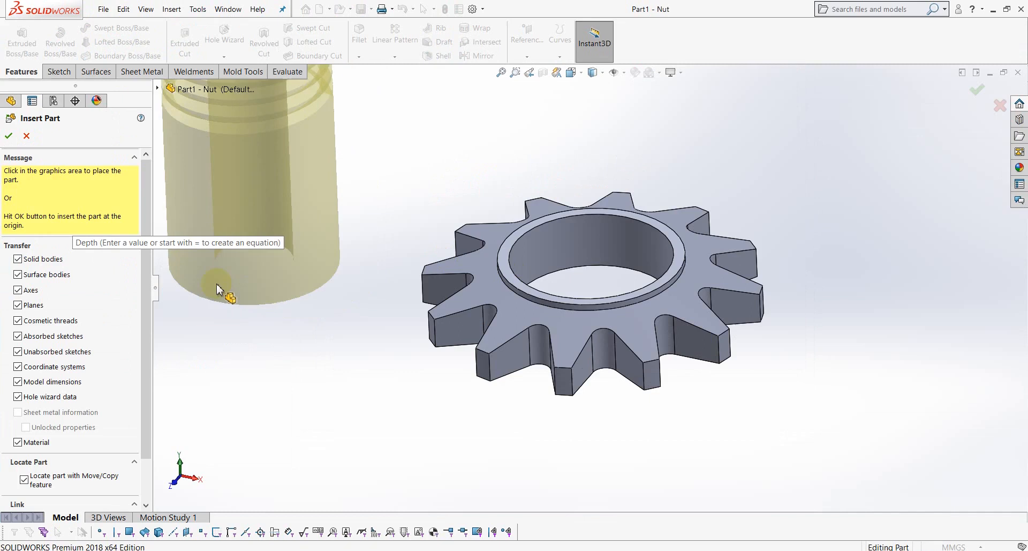
drag(144, 439, 142, 480)
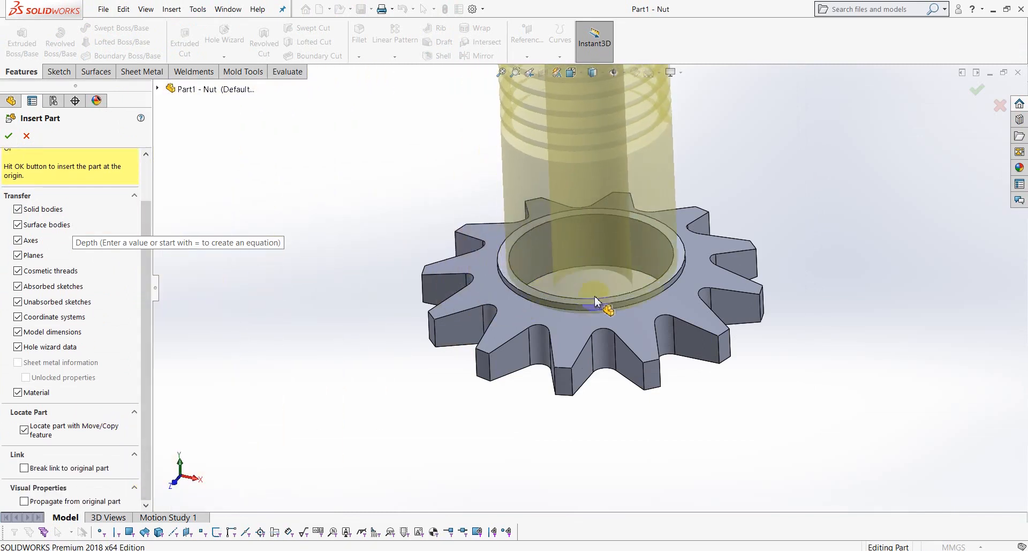
click(595, 269)
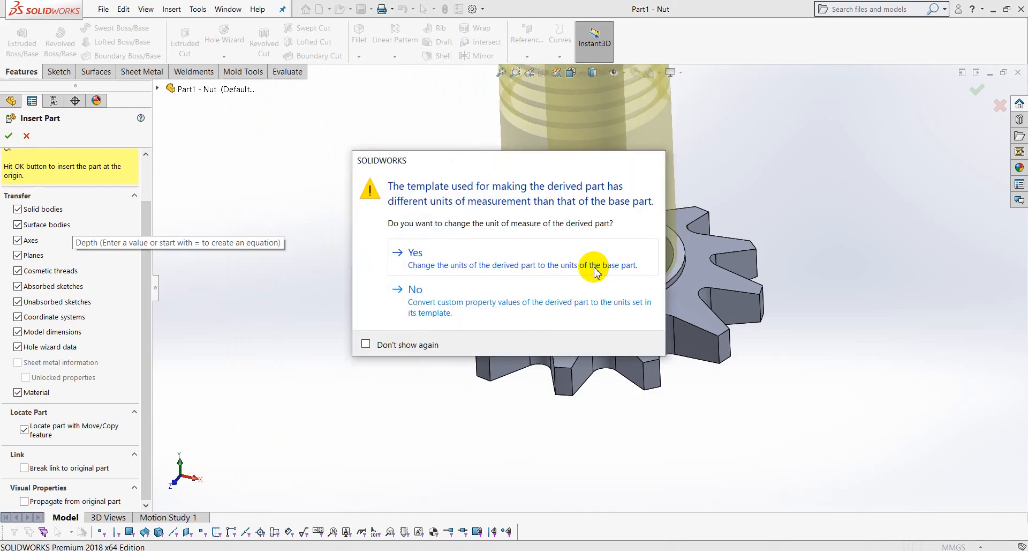
click(486, 268)
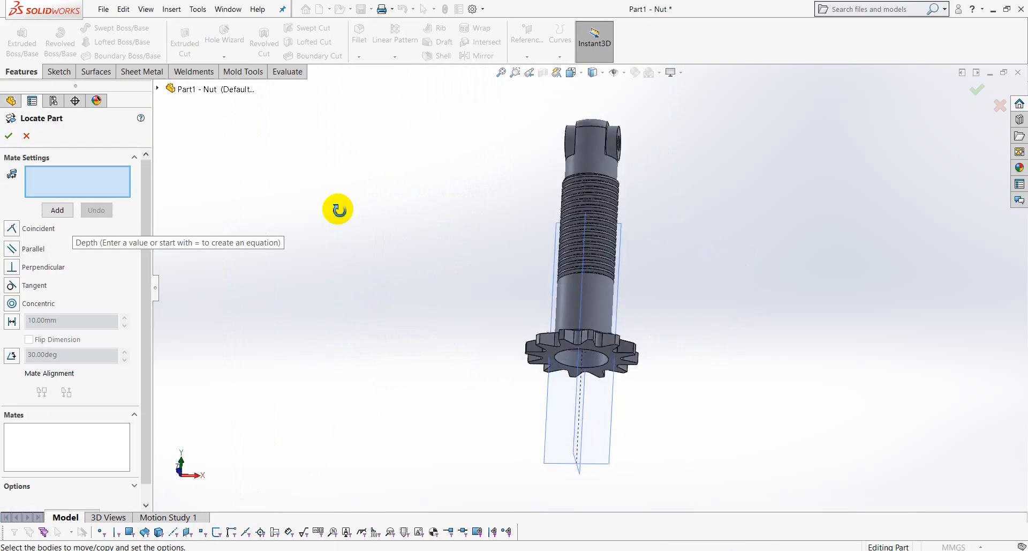
Step: Add a concentric mate between the rod's outer cylindrical face and the nut's bore
middle_drag(338, 209, 317, 167)
click(11, 303)
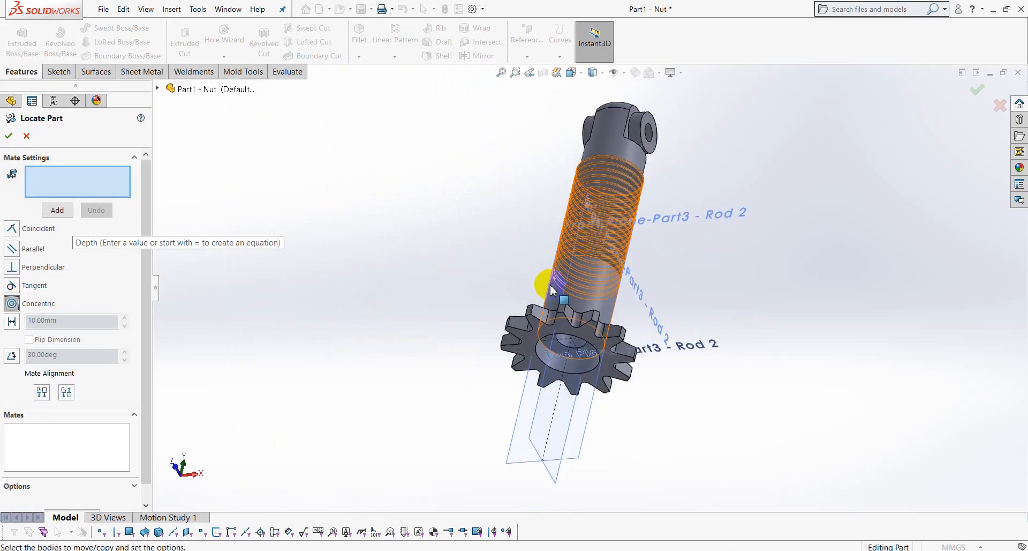
scroll(543, 286, down, 5)
click(567, 396)
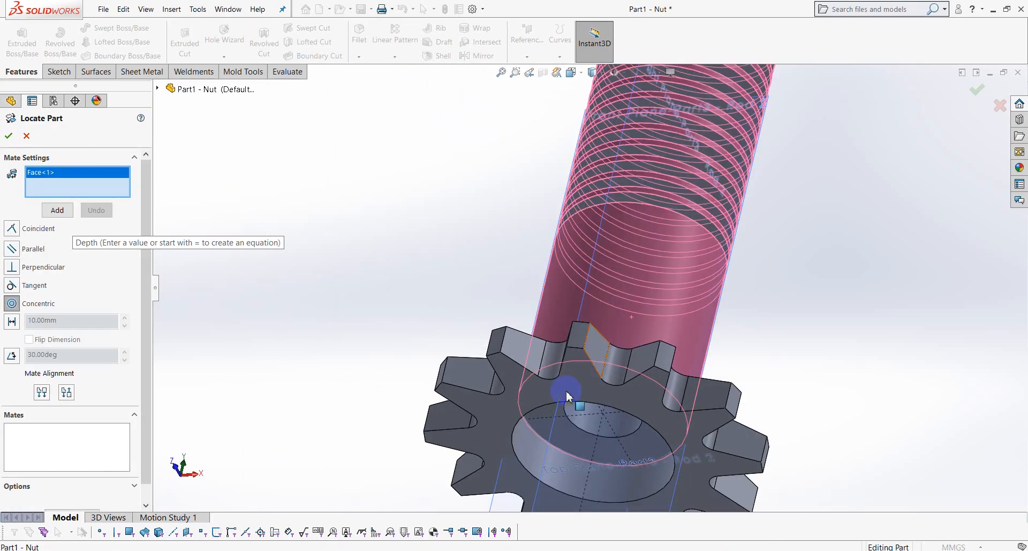
click(528, 458)
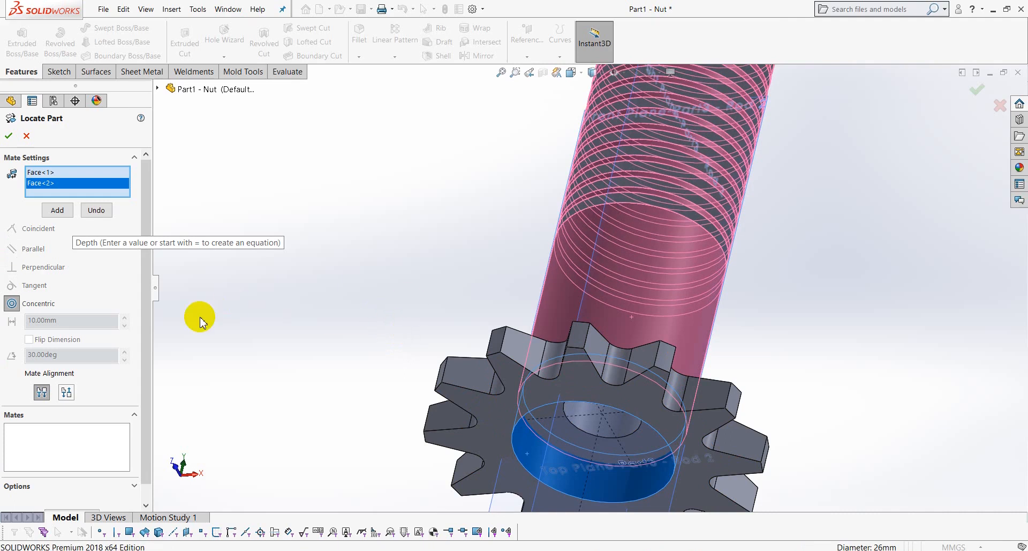
click(58, 211)
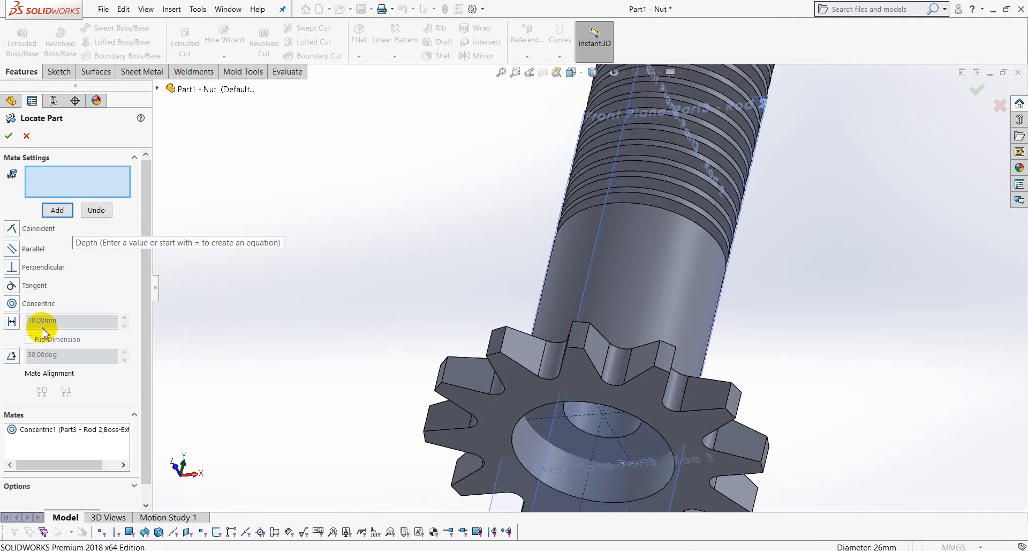
Step: Set a 40 mm distance mate between the nut's flat underside and the rod's lower end face, and finish locating the part
click(12, 321)
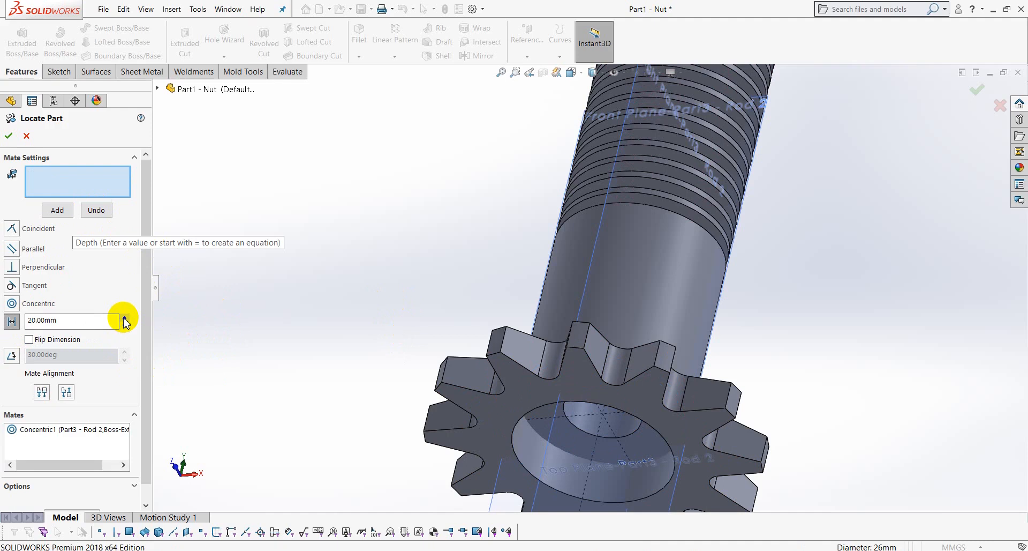
click(496, 405)
click(539, 419)
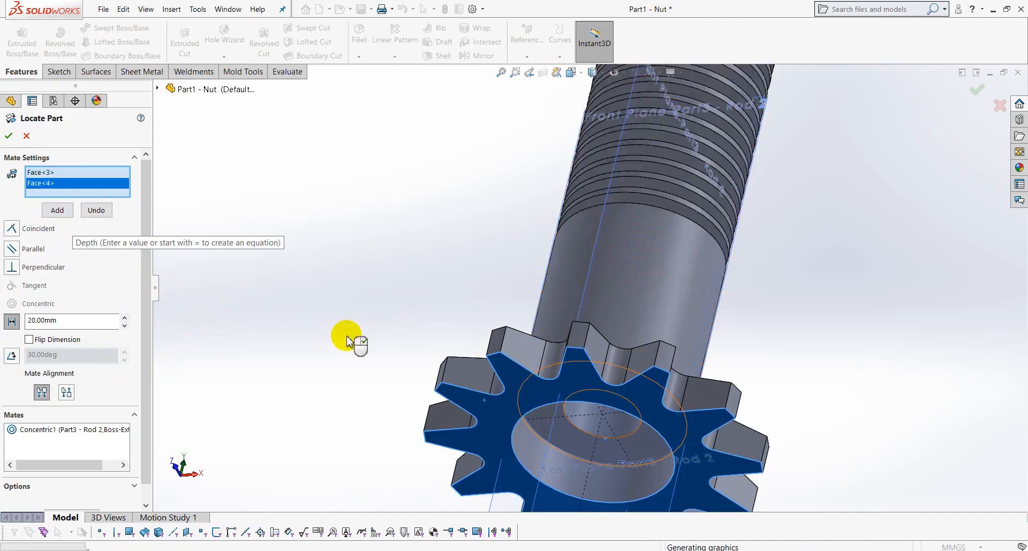
scroll(347, 336, up, 2)
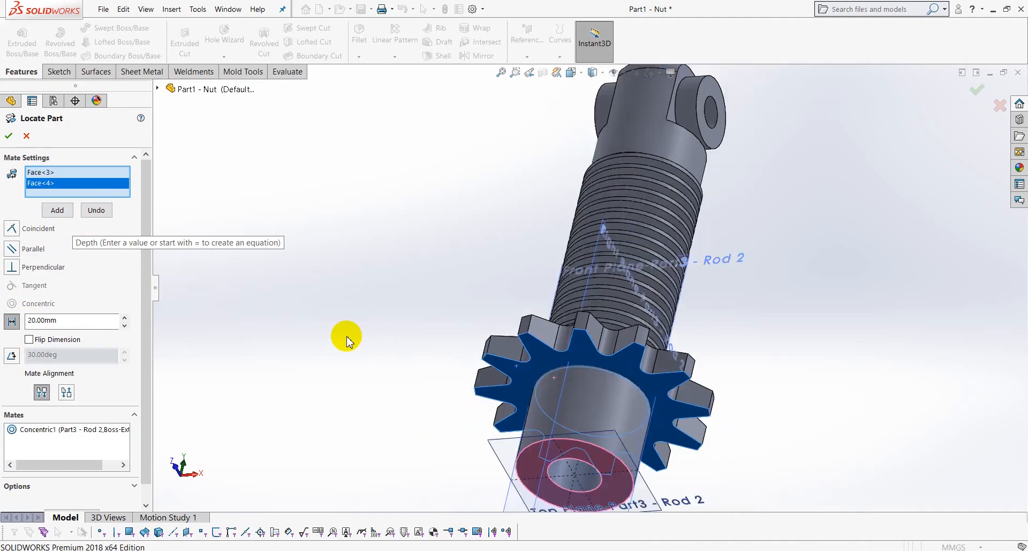
click(126, 319)
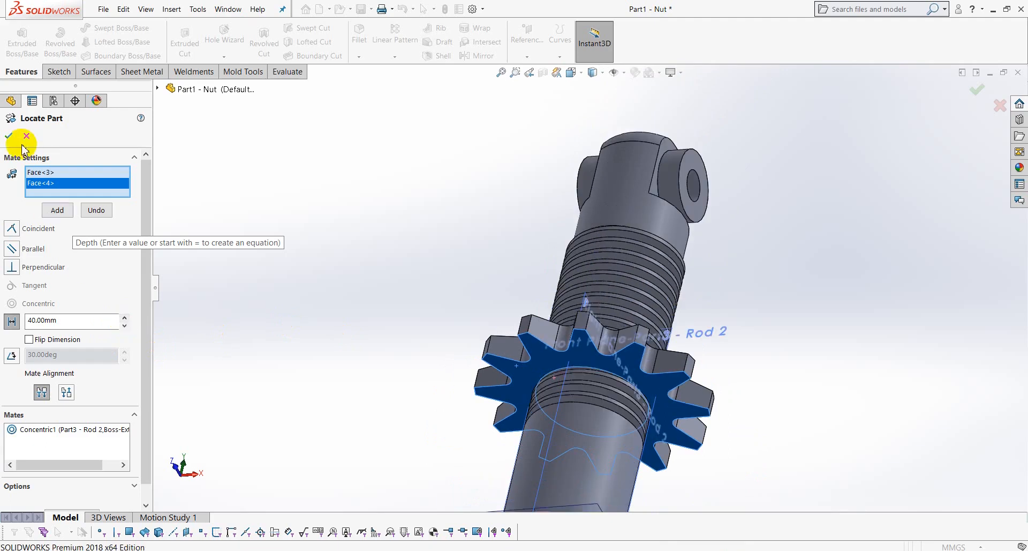
key(Return)
Step: Combine the bodies with Subtract, using the nut as main body and Rod 2 as the body to remove
middle_drag(294, 362, 260, 302)
click(170, 10)
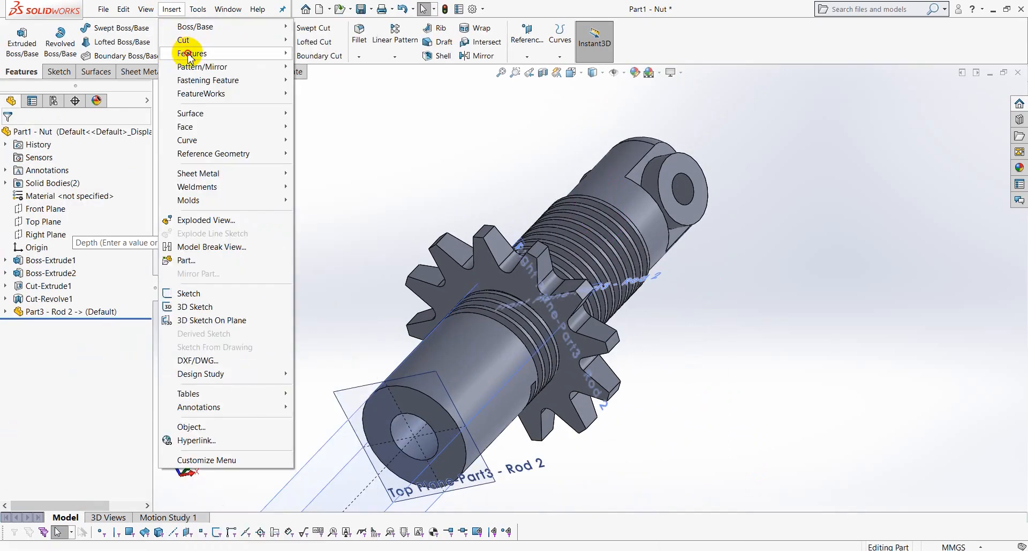
mouse_move(225, 53)
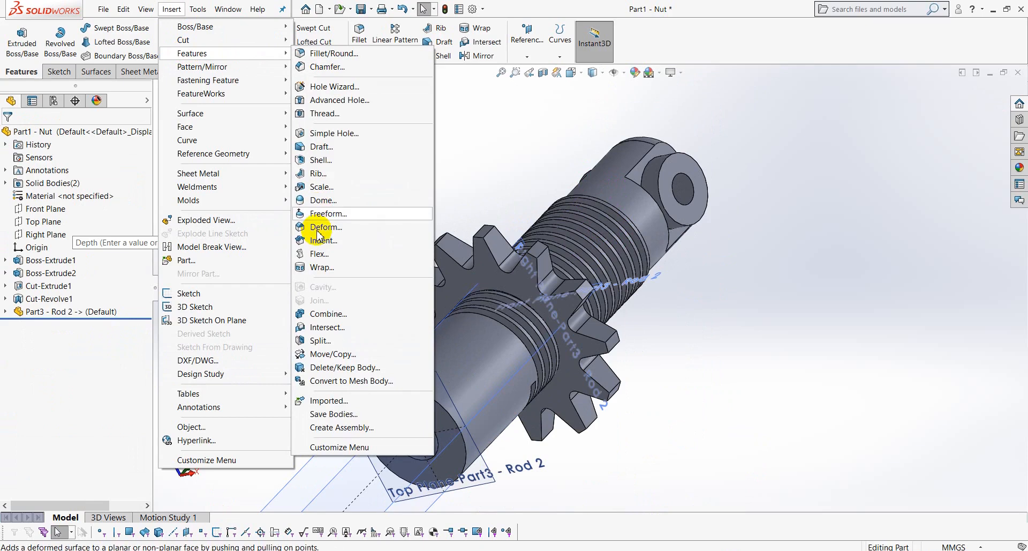
click(329, 311)
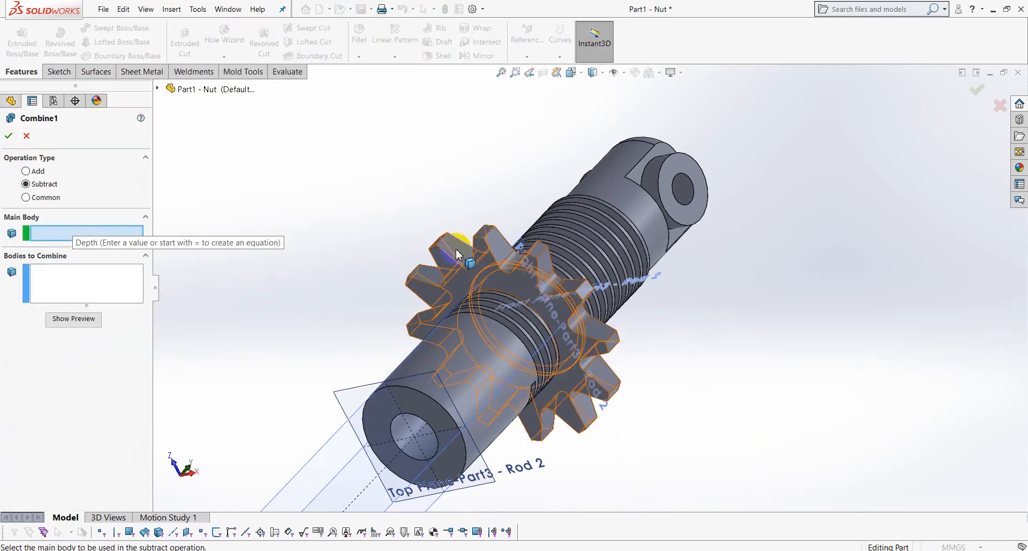
click(485, 265)
click(588, 239)
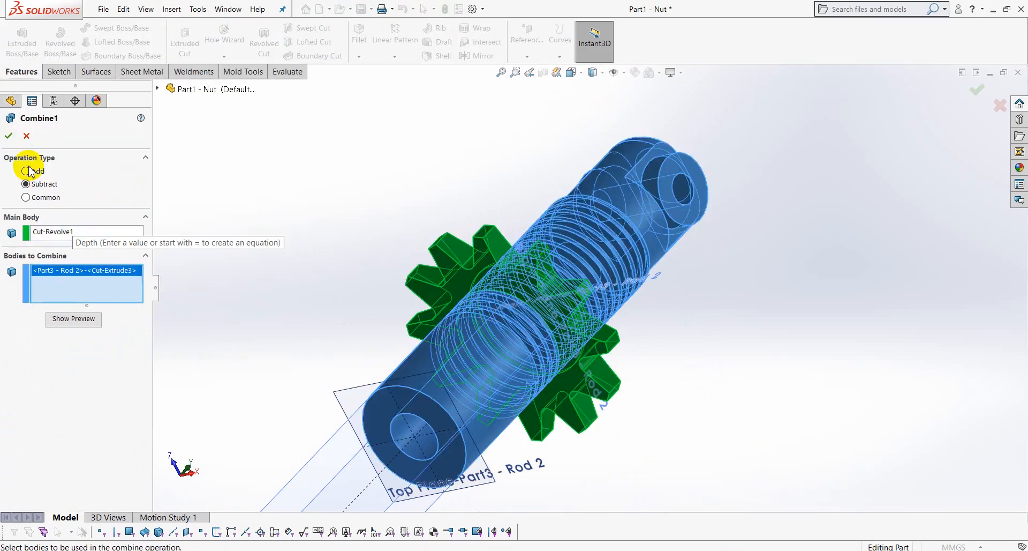
right_click(198, 189)
Step: Hide the reference planes brought in with the Rod 2 part
middle_drag(406, 320, 298, 321)
click(302, 320)
click(387, 303)
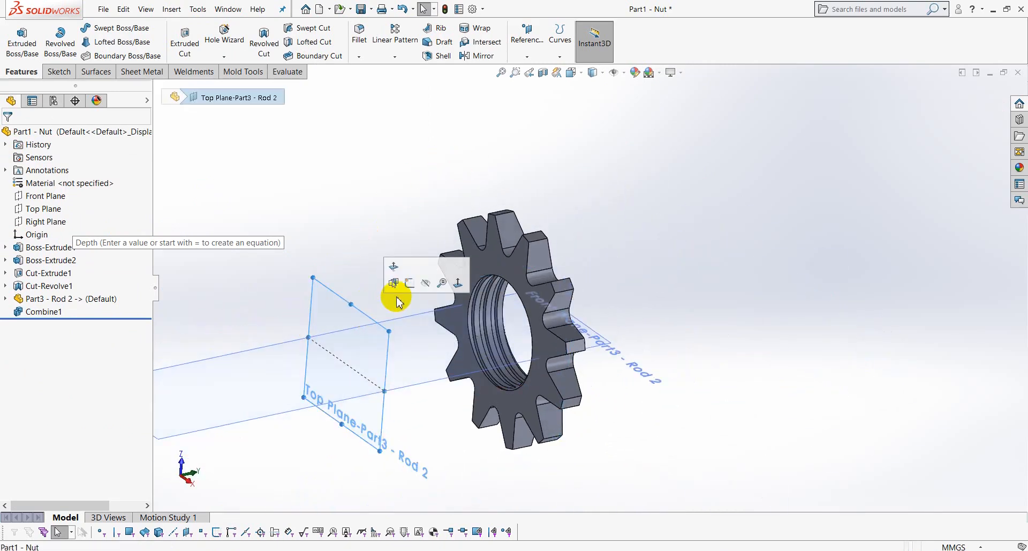
click(401, 296)
click(405, 316)
click(454, 291)
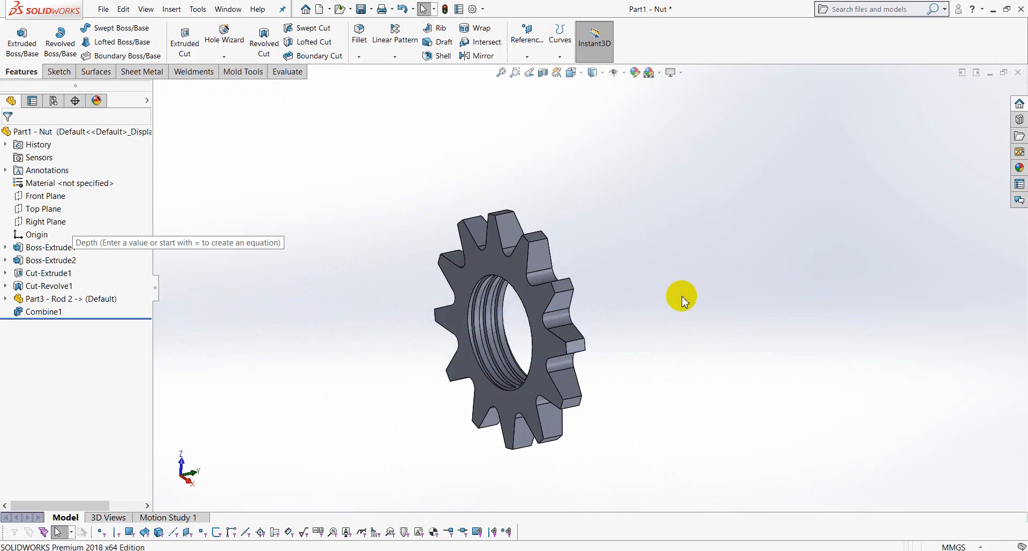
Step: Examine the grooves cut into the nut's bore from both sides
scroll(643, 308, up, 3)
scroll(567, 310, down, 6)
middle_drag(537, 308, 706, 201)
scroll(615, 391, up, 5)
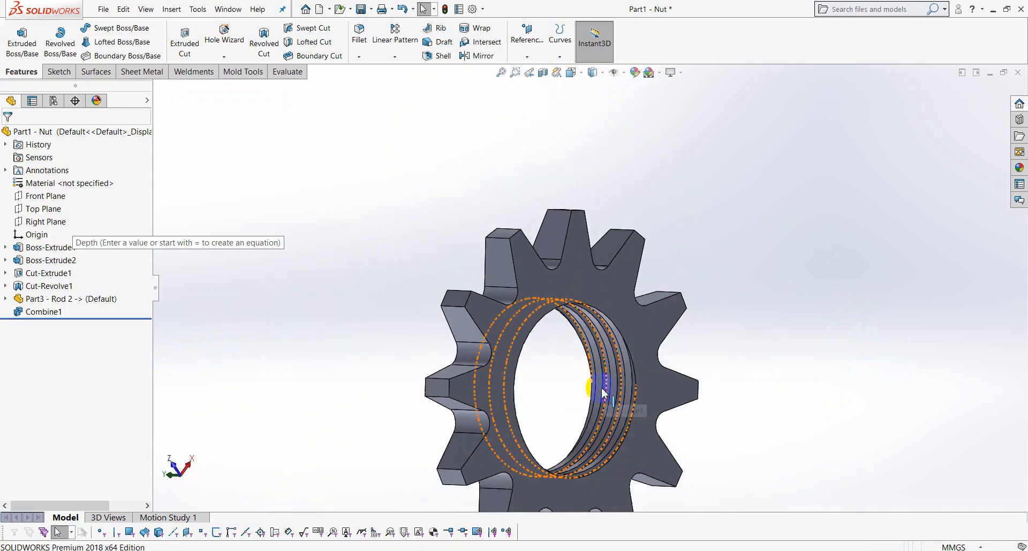
middle_drag(532, 420, 500, 382)
middle_drag(469, 437, 477, 433)
scroll(574, 343, down, 7)
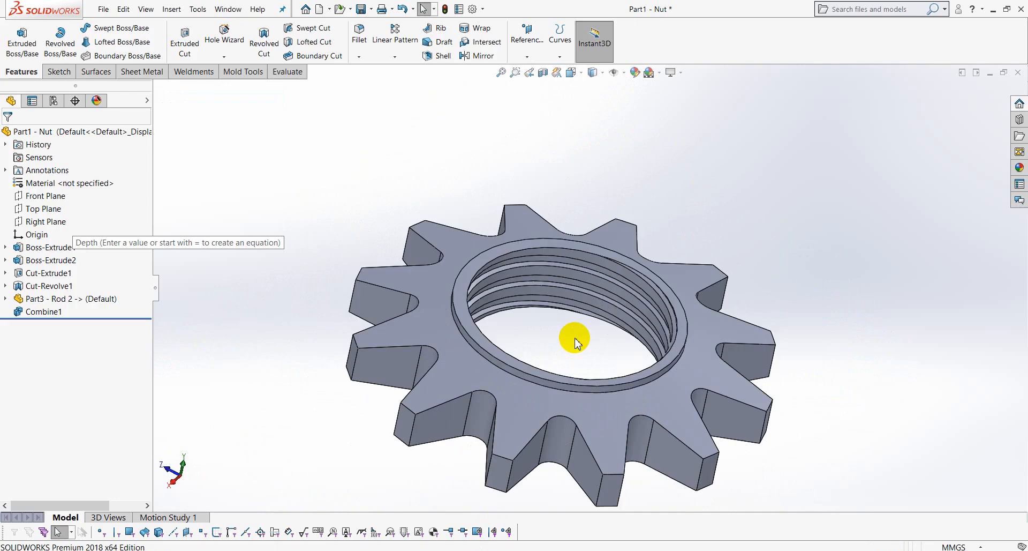
middle_drag(570, 310, 554, 289)
scroll(595, 322, up, 4)
scroll(601, 329, up, 4)
middle_drag(600, 328, 620, 324)
scroll(669, 297, down, 3)
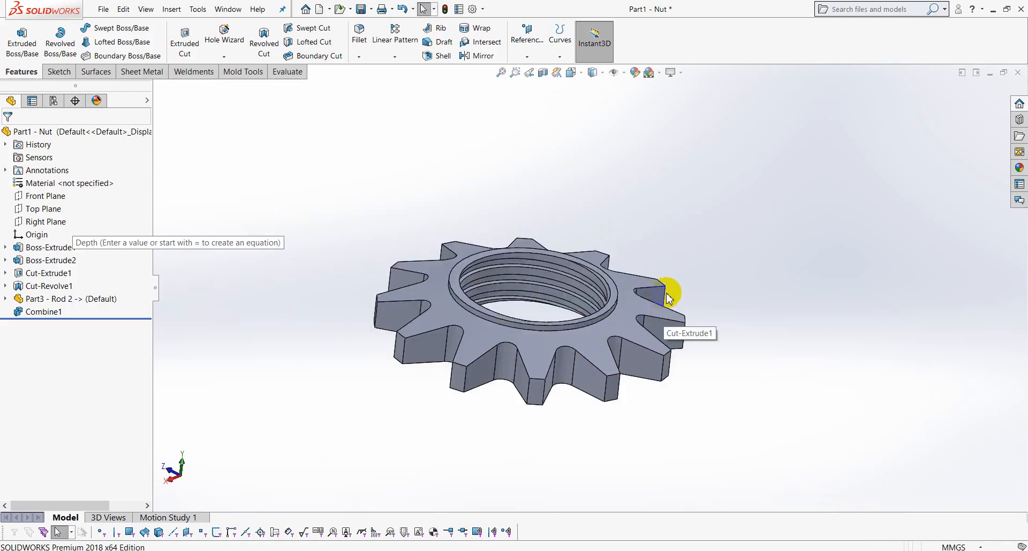
Step: Save and close the nut part, and start a new assembly document
click(99, 12)
click(225, 106)
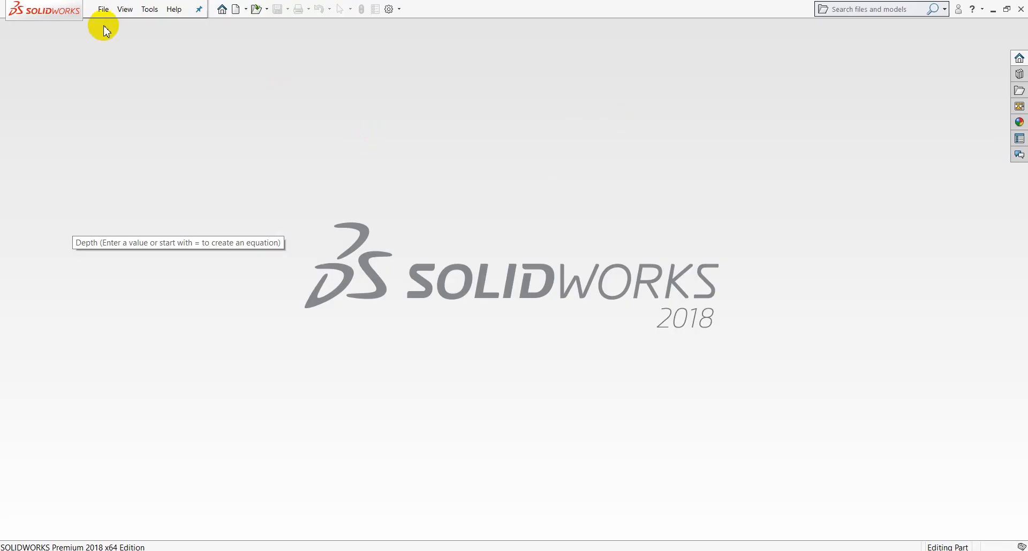
click(103, 9)
click(124, 26)
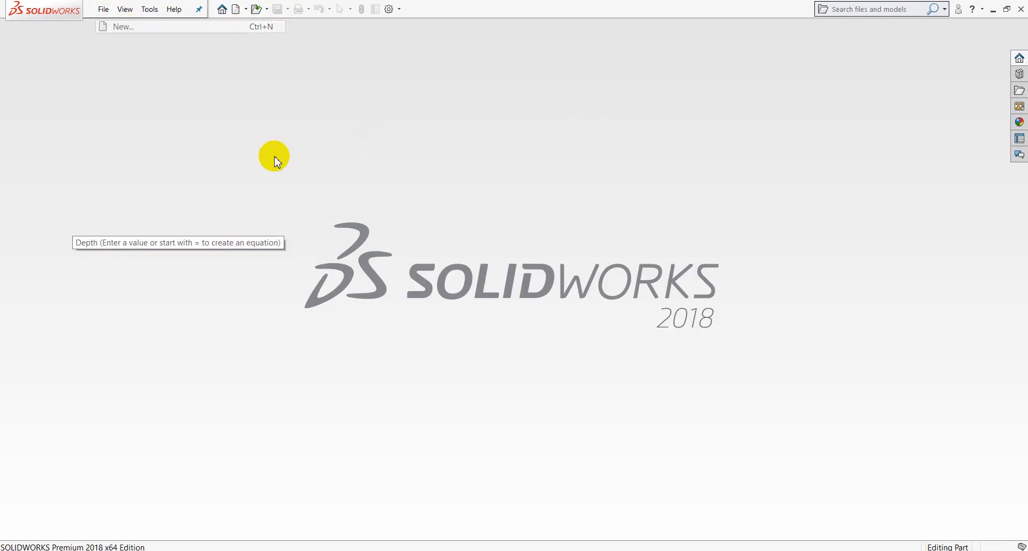
click(429, 419)
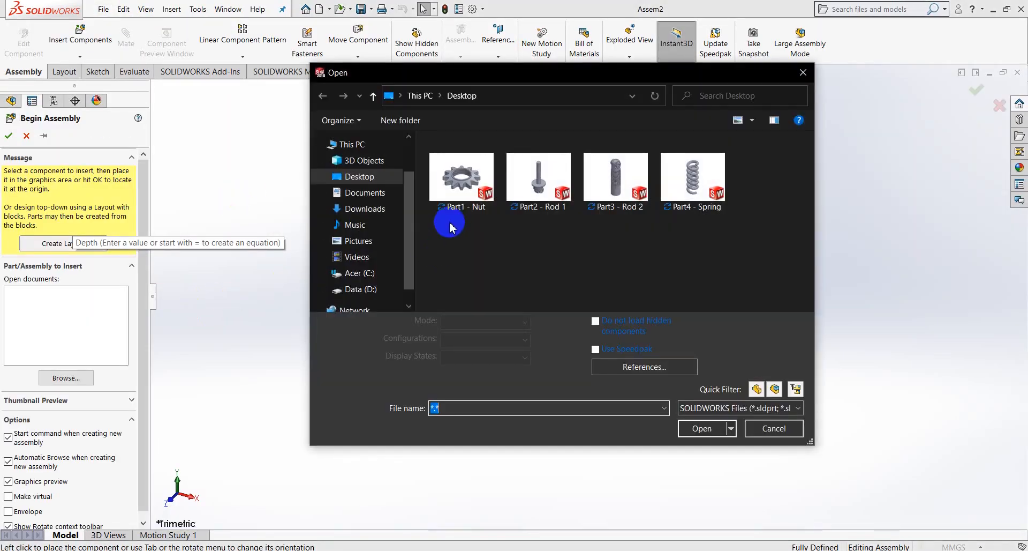
Step: Place Part3 - Rod 2 from the Desktop as the assembly's first component
click(616, 190)
click(702, 406)
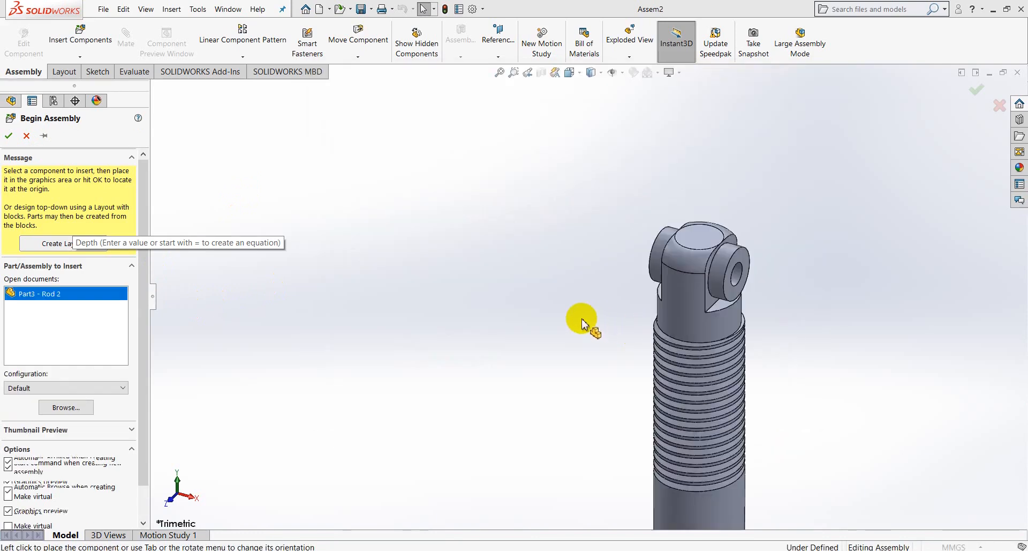
click(575, 286)
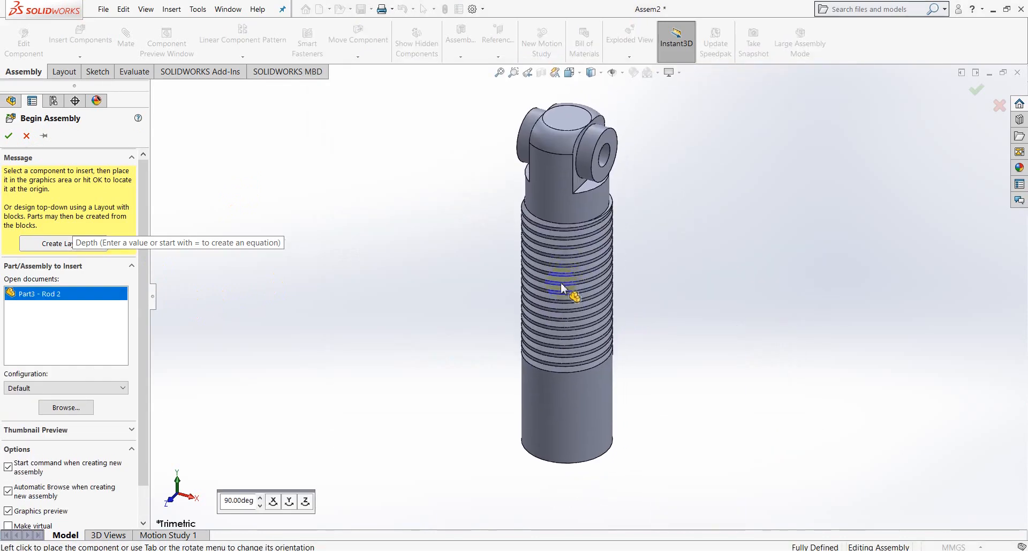
Step: Insert Part1 - Nut, Part2 - Rod 1 and Part4 - Spring together, placing each one separately around Rod 2
click(83, 47)
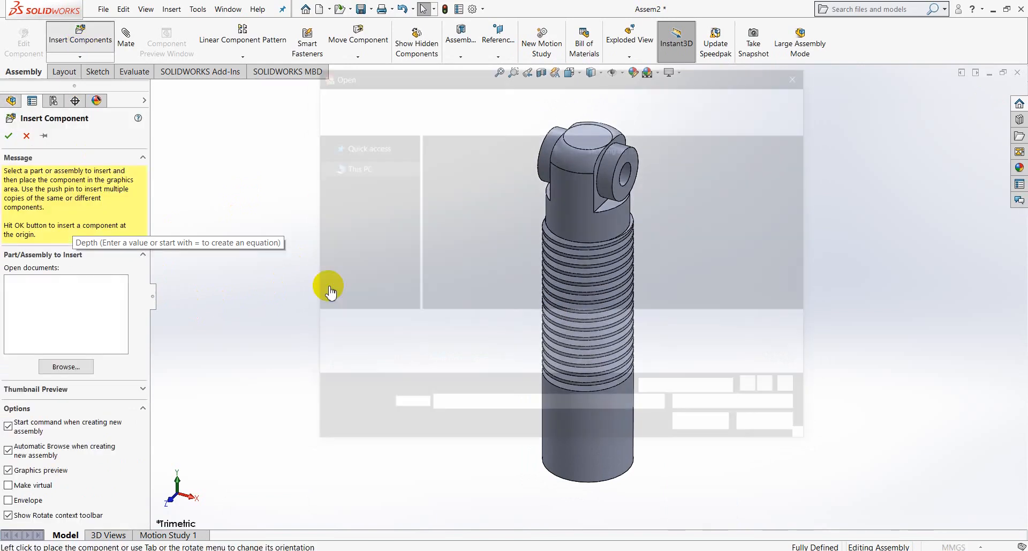
click(534, 193)
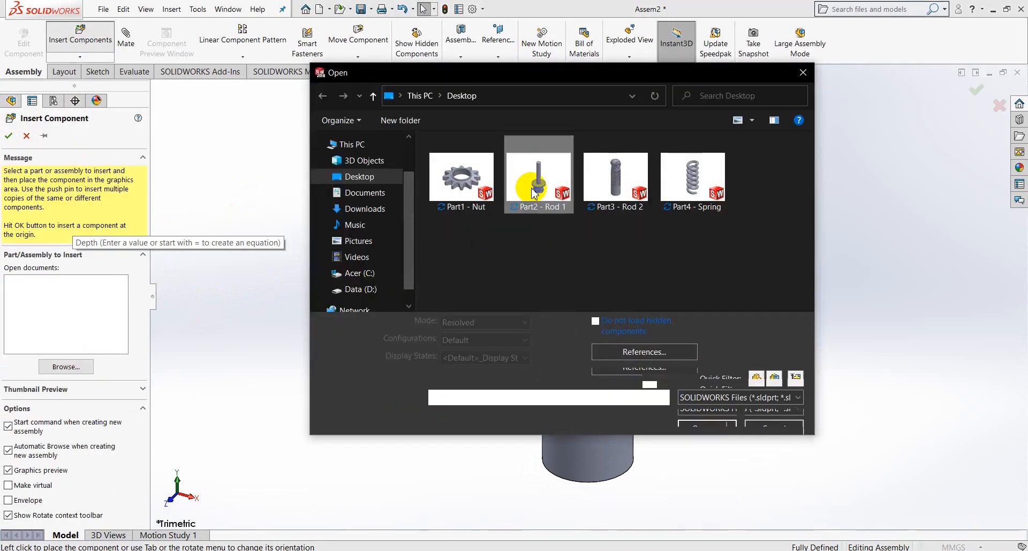
ctrl+click(465, 197)
ctrl+click(688, 178)
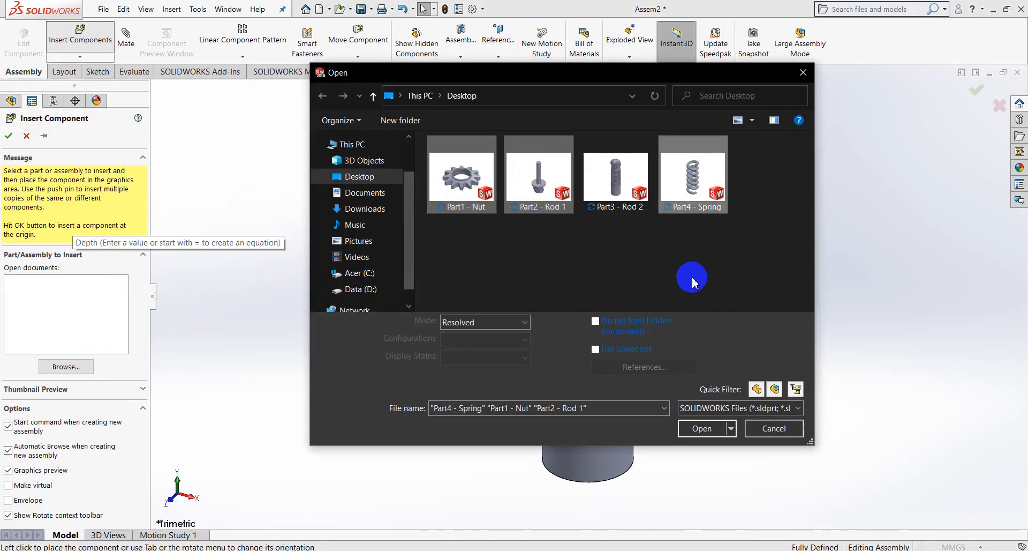
click(689, 424)
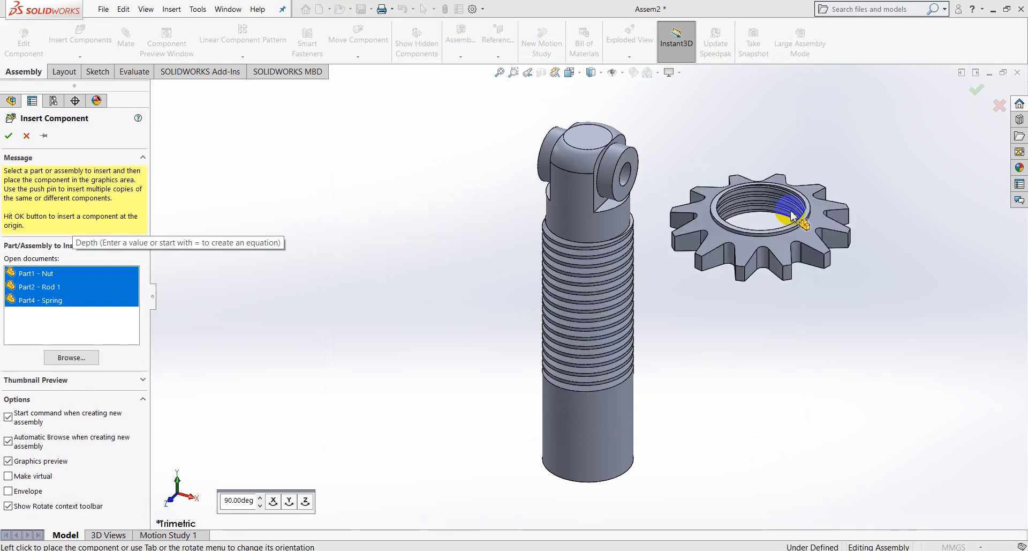
click(815, 205)
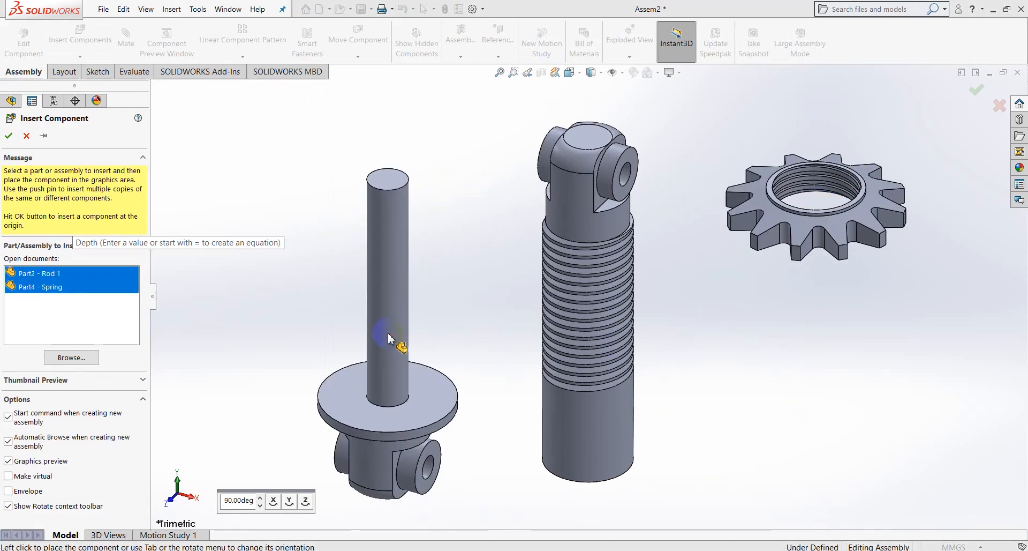
click(395, 344)
scroll(704, 379, up, 4)
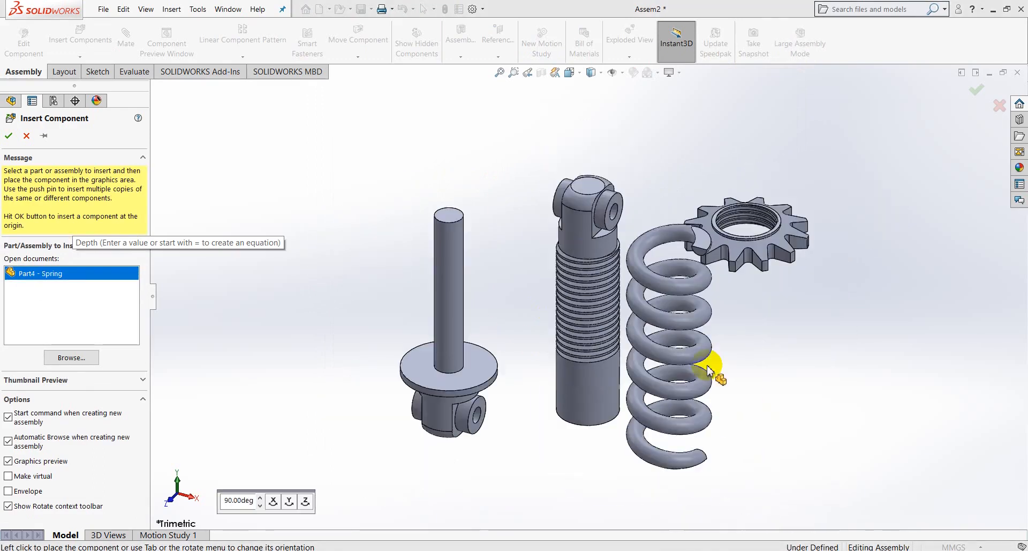
click(774, 396)
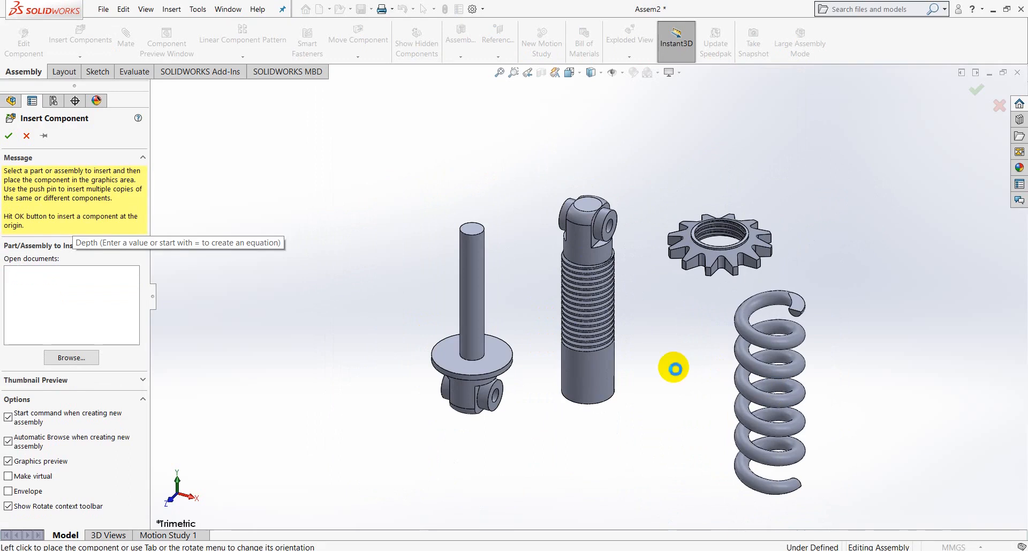
middle_drag(569, 326, 536, 311)
click(128, 236)
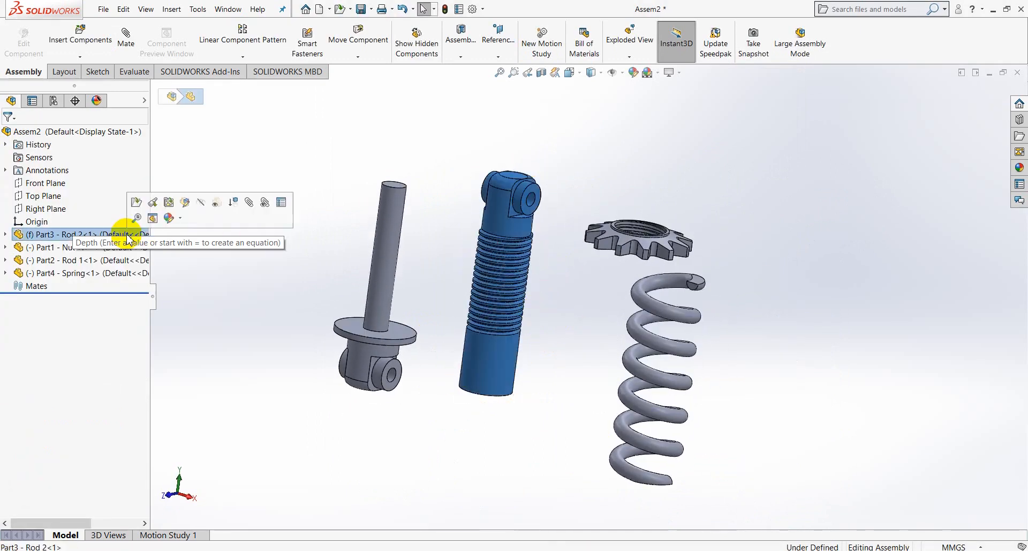
right_click(129, 241)
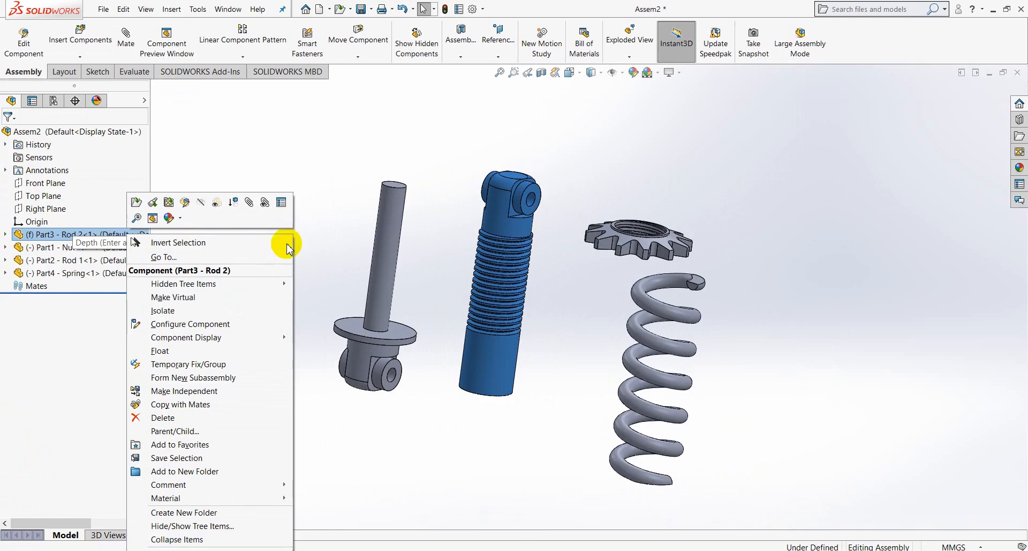
click(320, 207)
click(443, 229)
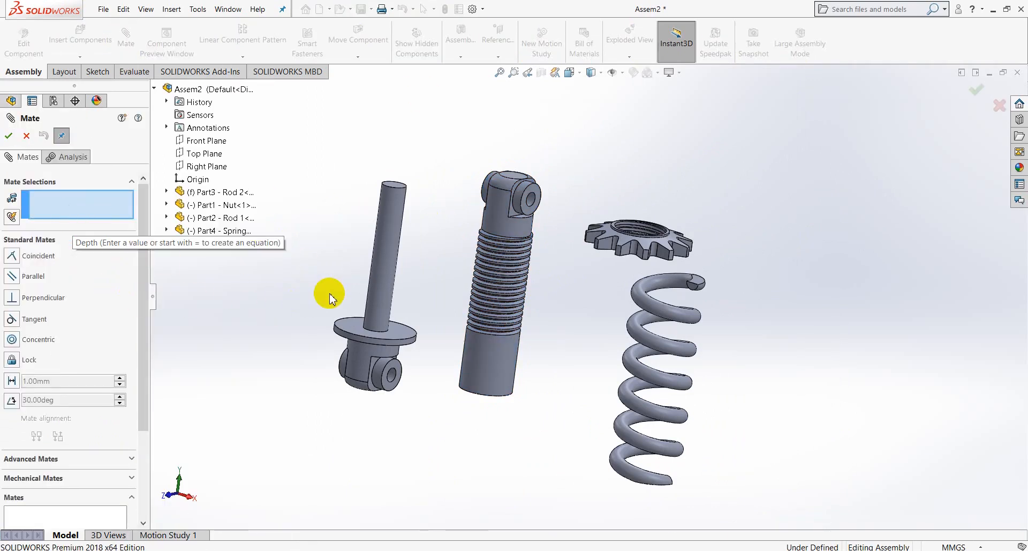
Step: Mate Rod 1's shaft concentric with Rod 2's bore, and slide Rod 1 out of Rod 2 along their shared axis
click(384, 268)
middle_drag(436, 283, 450, 177)
click(480, 399)
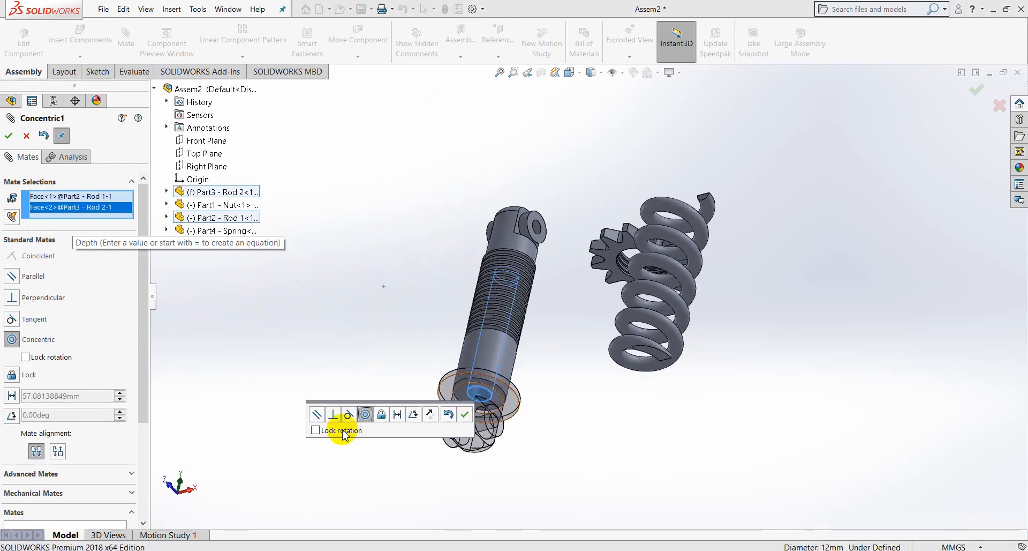
click(466, 414)
middle_drag(597, 329, 538, 307)
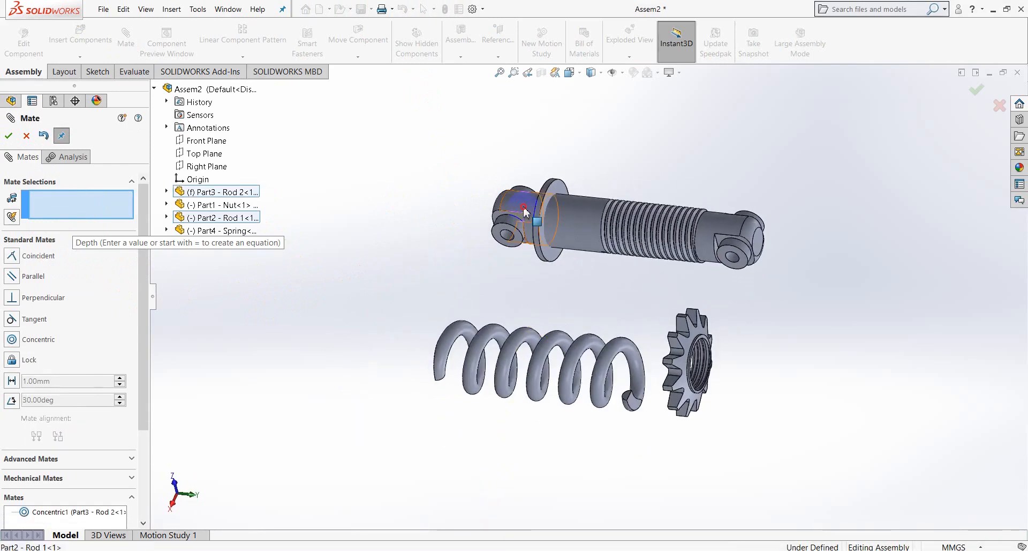
drag(525, 212, 343, 195)
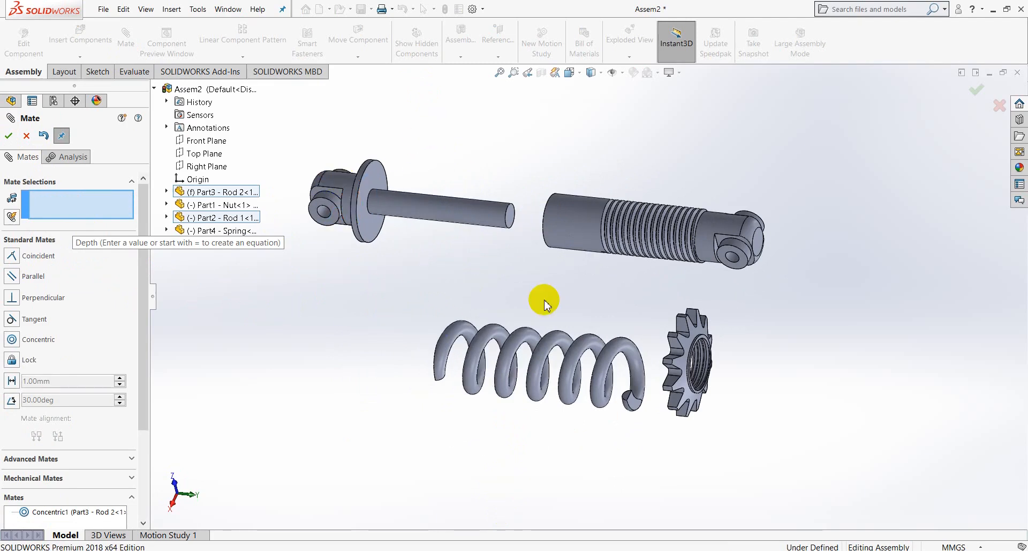
Step: Add a concentric mate between Rod 2's outer cylindrical face and the nut's circular inner face
scroll(457, 269, down, 5)
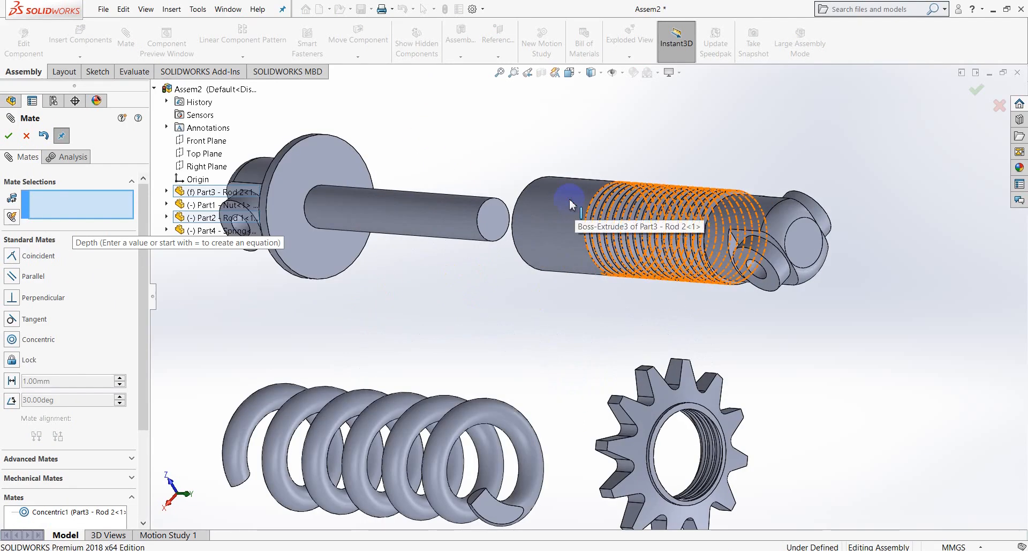
click(570, 199)
scroll(660, 441, down, 4)
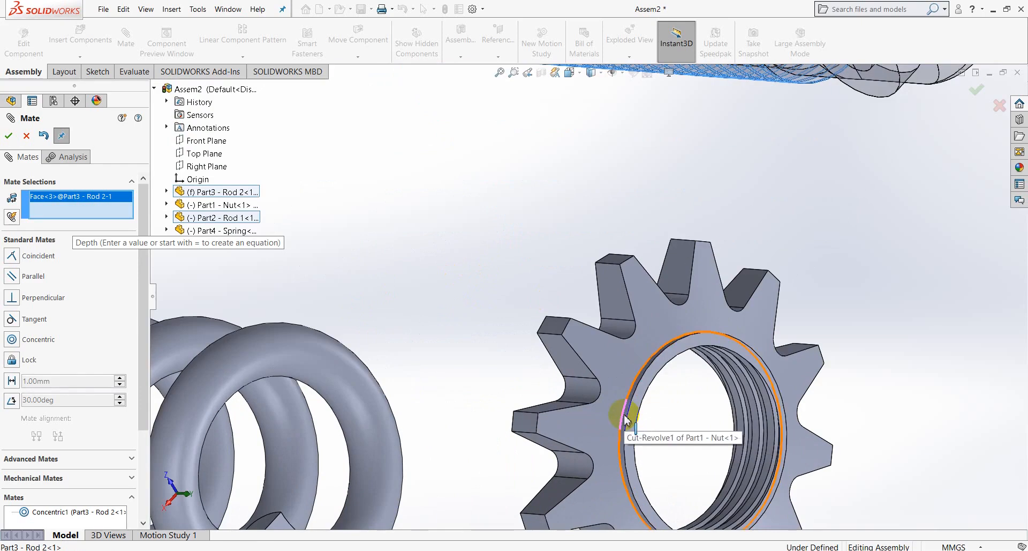
click(630, 415)
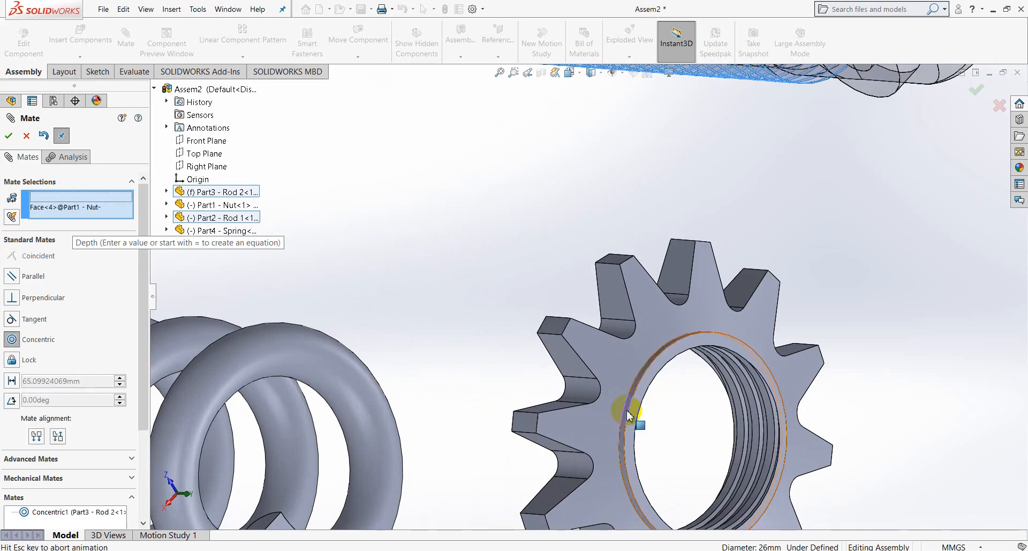
scroll(632, 353, up, 5)
click(794, 373)
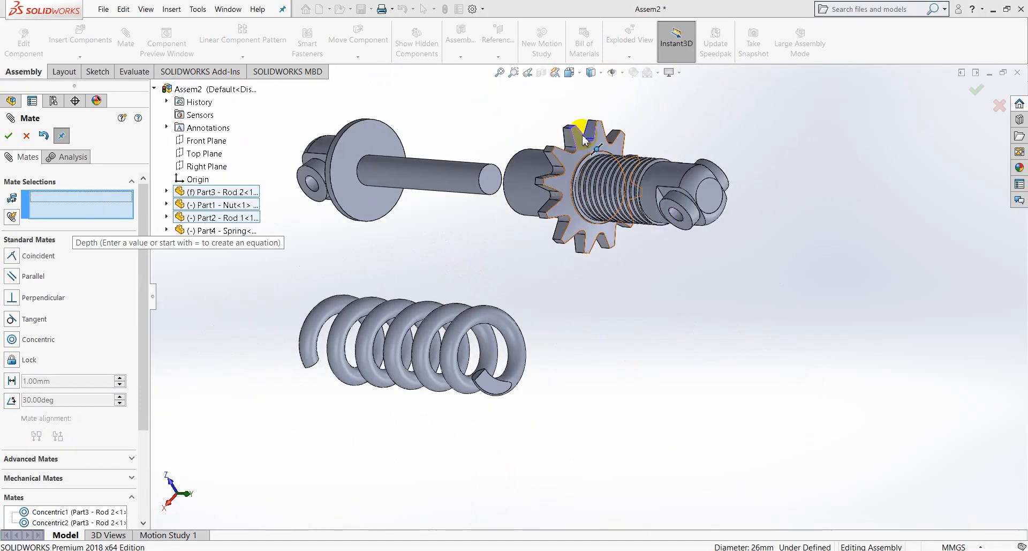
Step: Turn the nut around Rod 2 to check how freely it moves on the threaded section
scroll(674, 196, down, 4)
middle_drag(703, 171, 730, 422)
scroll(863, 191, down, 4)
scroll(863, 191, up, 4)
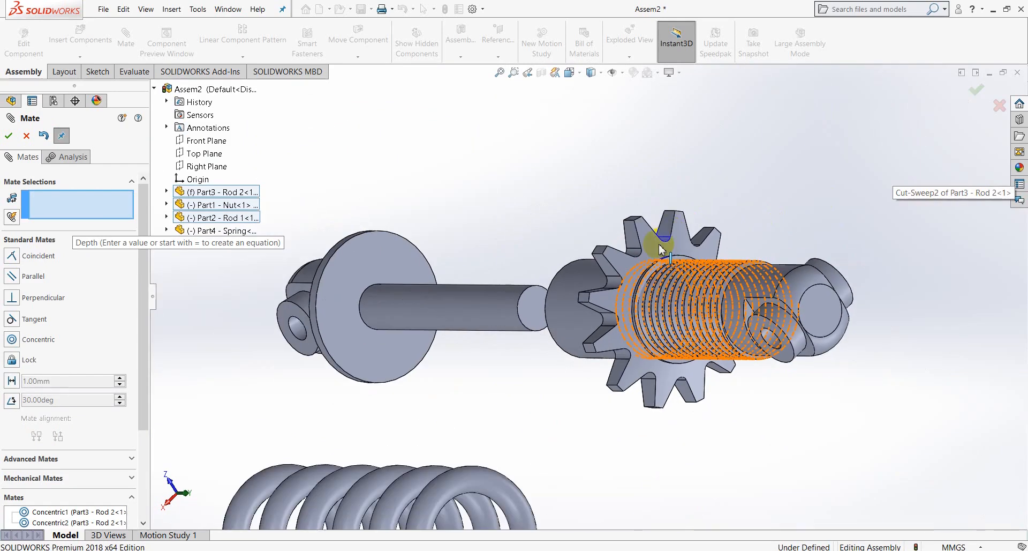
drag(654, 237, 697, 222)
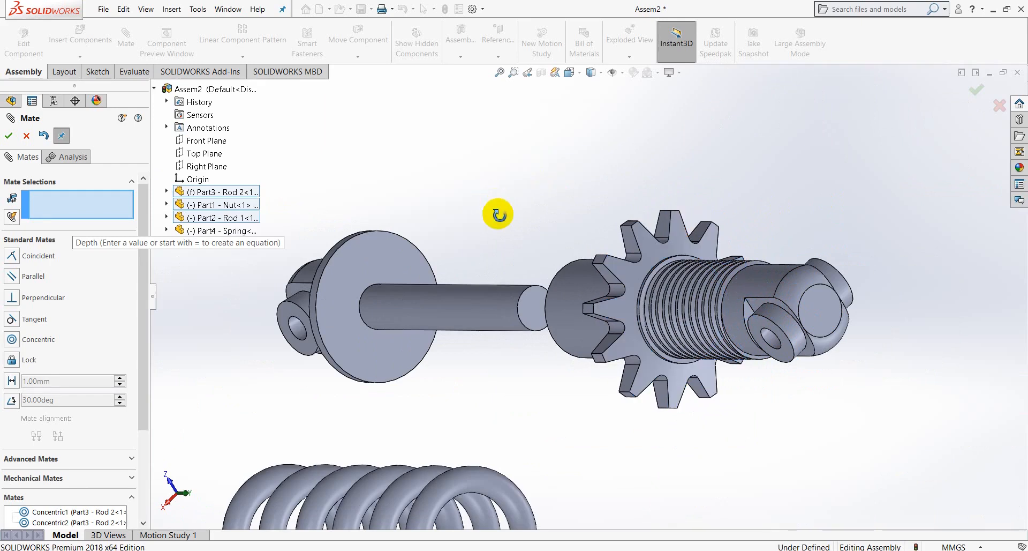
middle_drag(498, 214, 530, 241)
scroll(522, 249, down, 2)
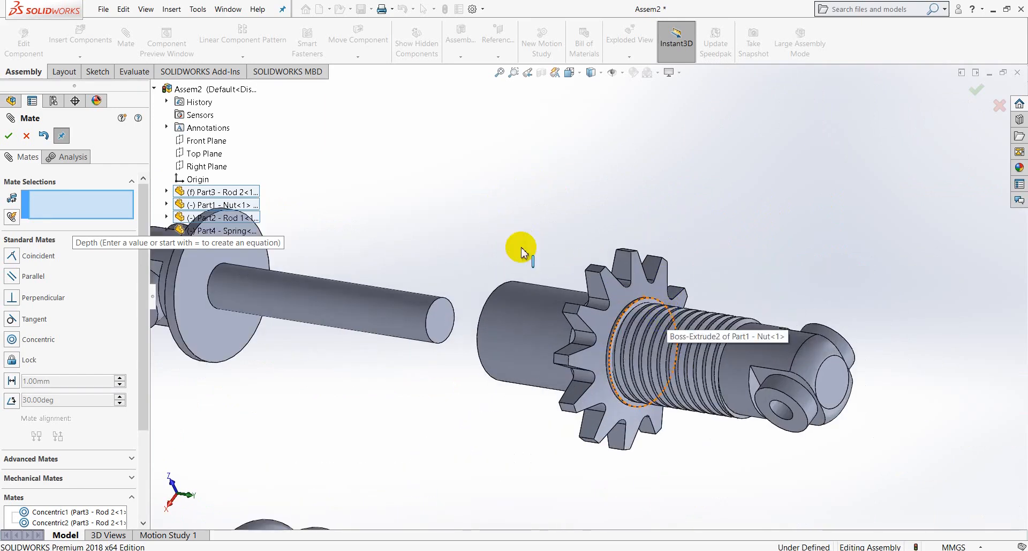
Step: Add a reversed screw mechanical mate between Rod 2 and the nut's bore with 1 revolution/mm
scroll(88, 405, down, 3)
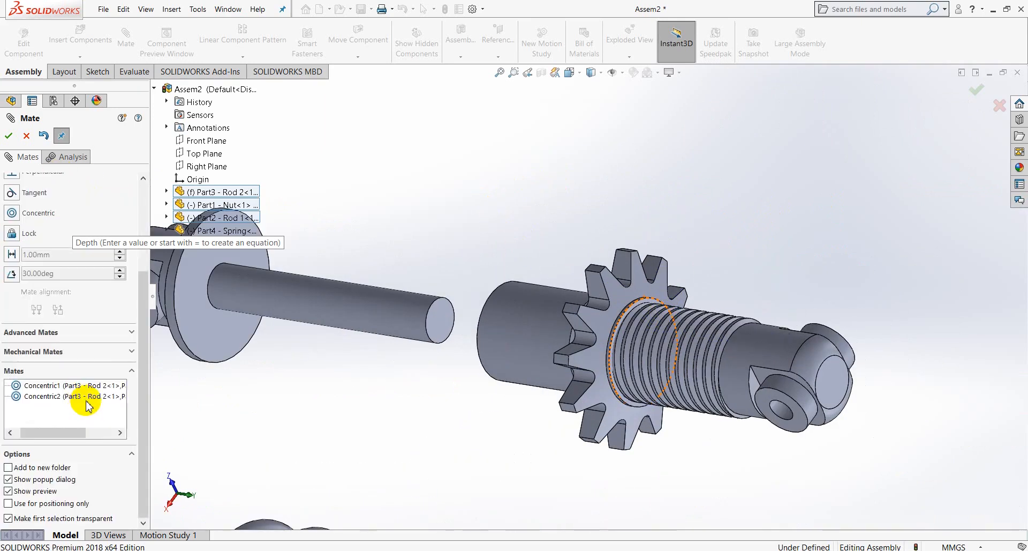
click(81, 358)
click(12, 296)
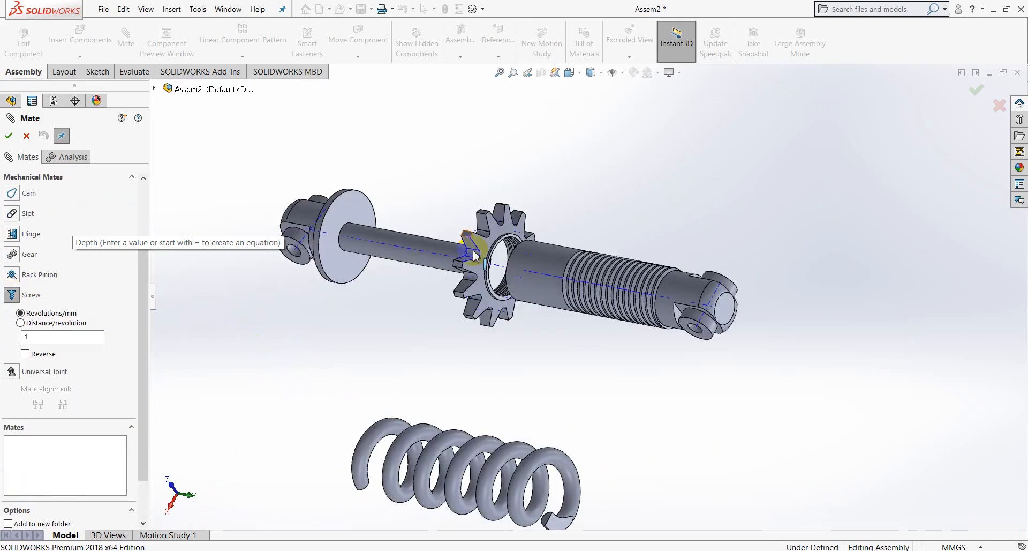
scroll(475, 256, down, 5)
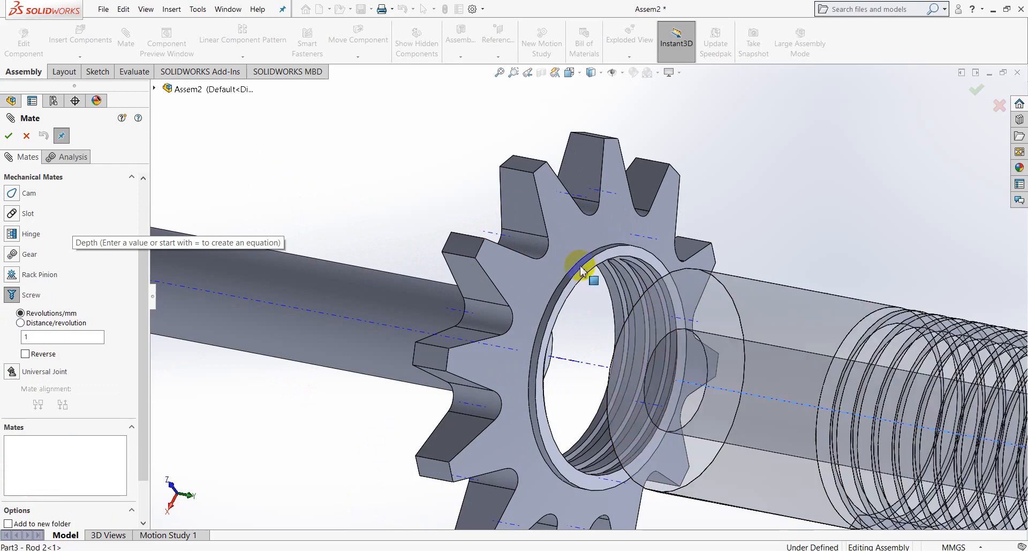
click(581, 271)
scroll(798, 209, up, 5)
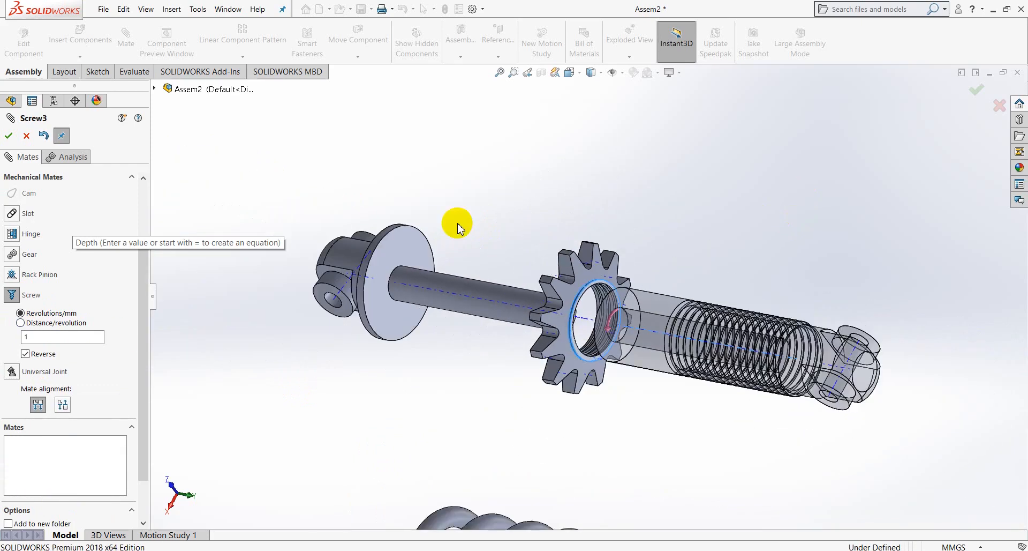
click(8, 137)
Step: Test the screw mate by turning the nut, and close the Mate command
click(588, 280)
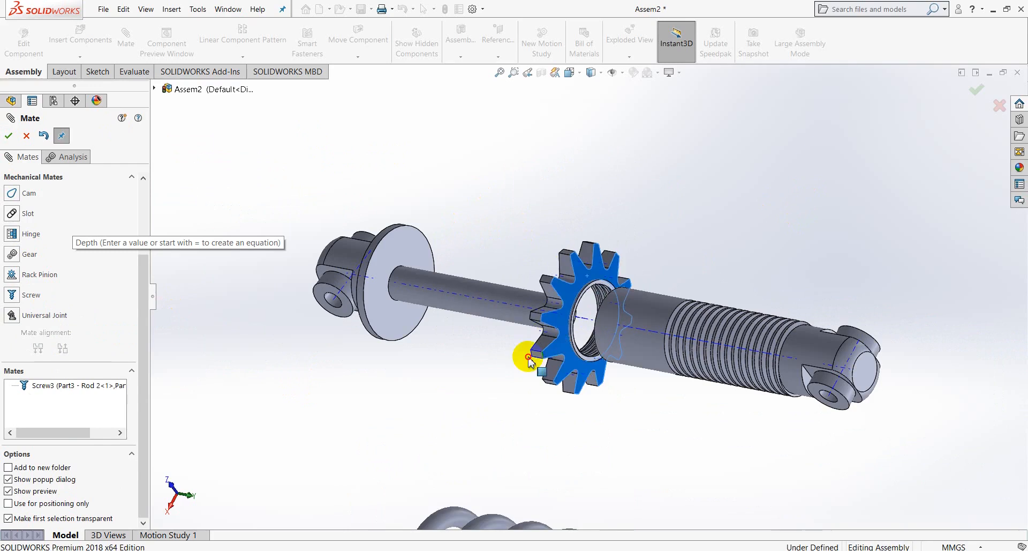
click(526, 195)
scroll(523, 247, up, 2)
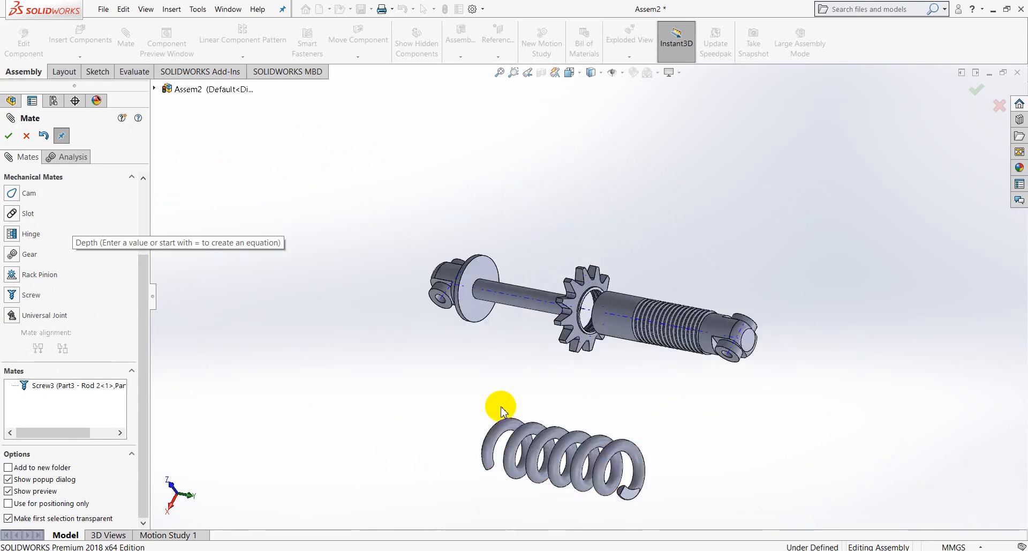
scroll(646, 386, up, 2)
click(26, 136)
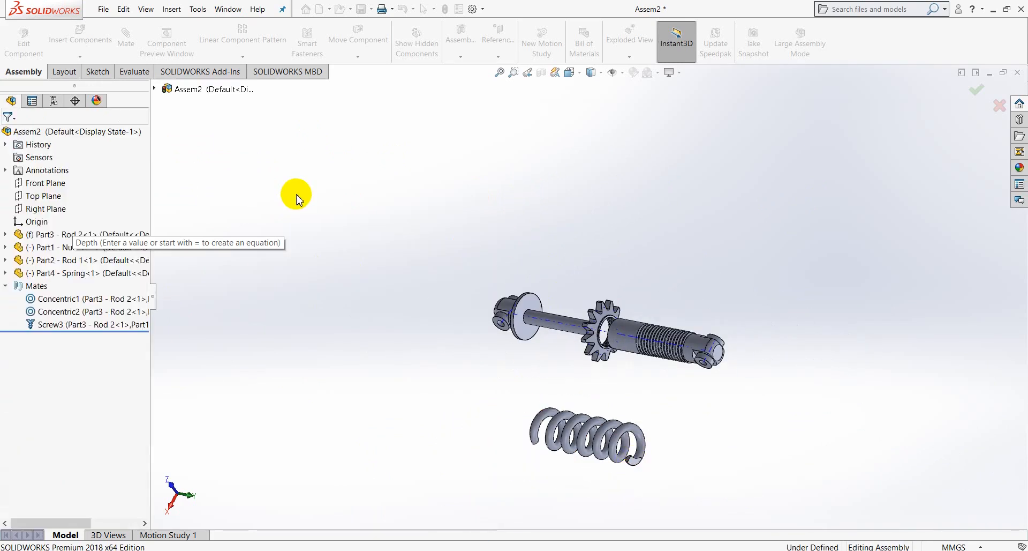
Step: Show Sketch15, the centerline sketch under Sweep2 of Part4 - Spring, for use as a mating reference
click(79, 300)
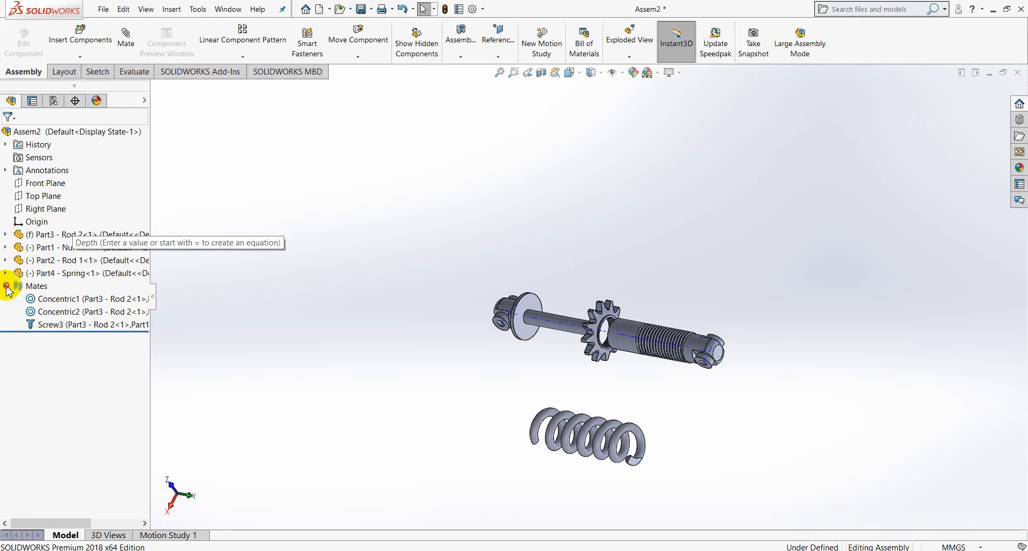
click(5, 285)
click(69, 273)
click(5, 273)
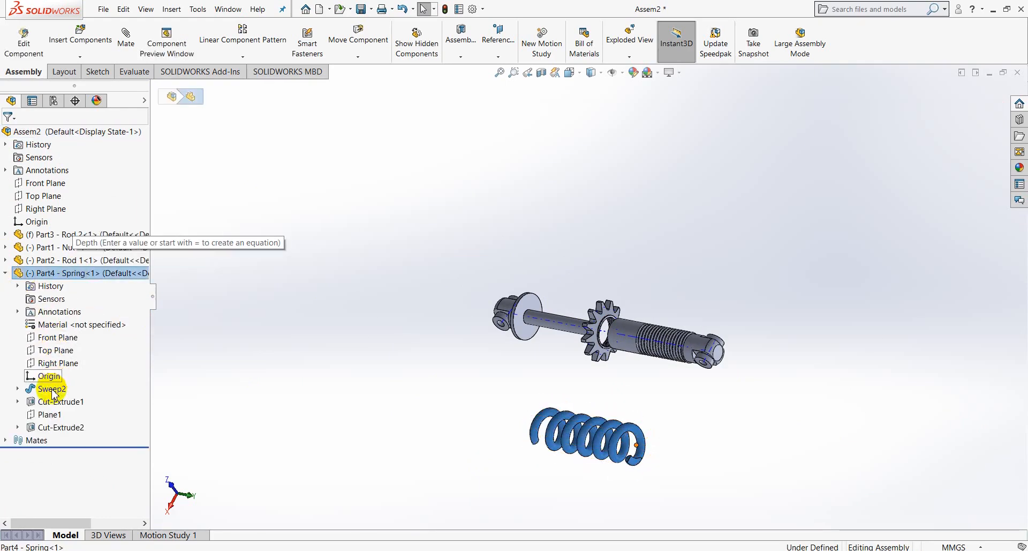
click(18, 390)
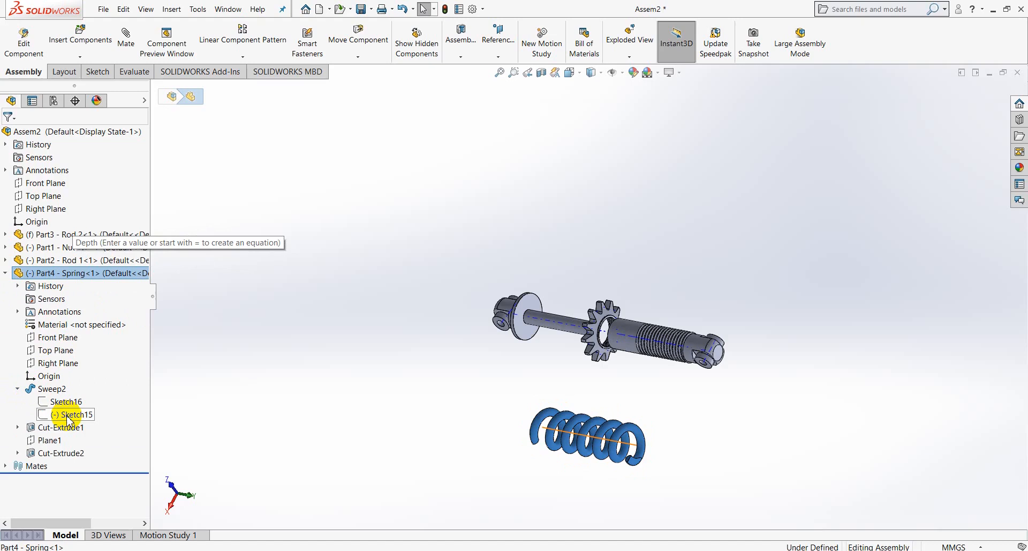
click(67, 415)
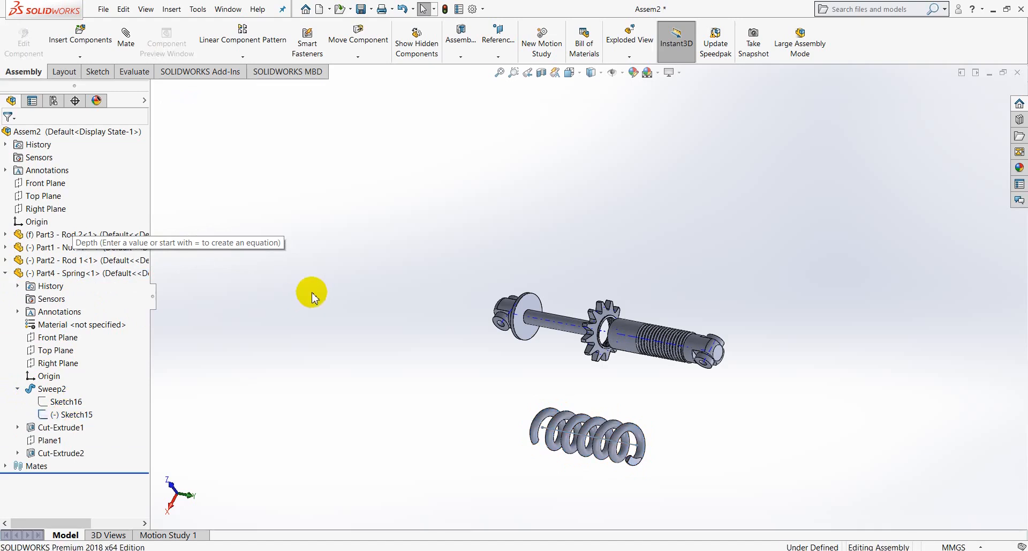
Step: Add a coincident mate between Rod 1's shaft axis and the spring's centerline in Sketch15
scroll(580, 409, up, 2)
scroll(619, 378, down, 5)
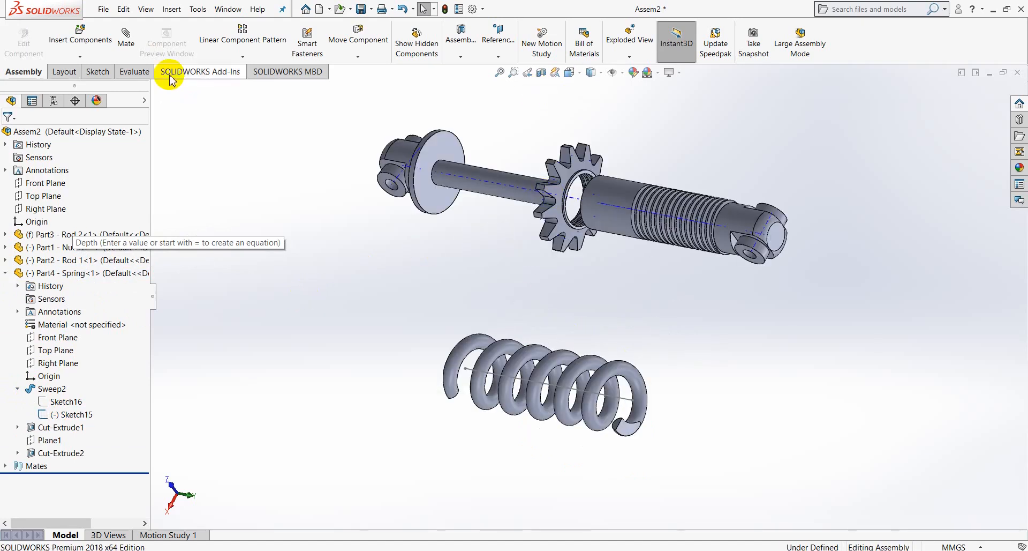
click(468, 189)
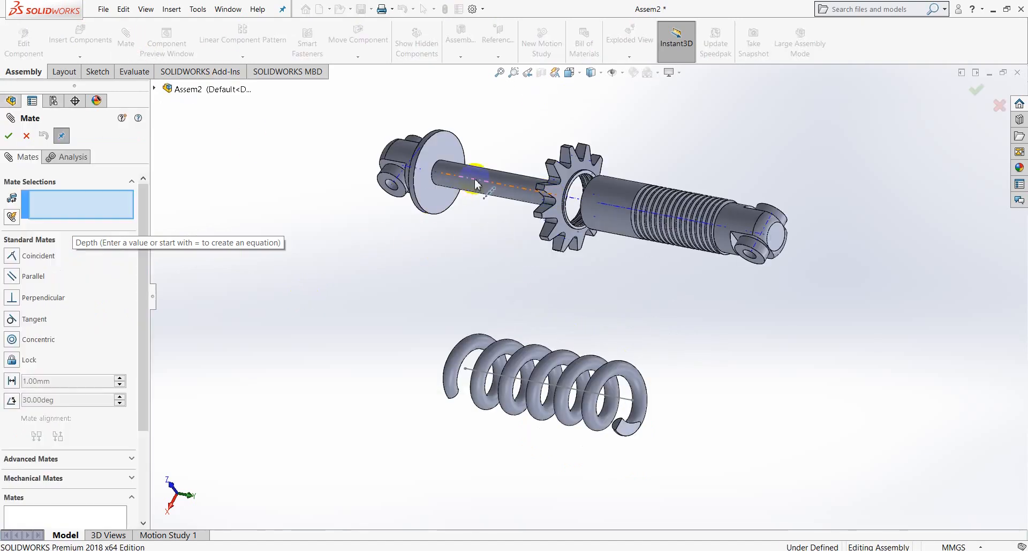
click(546, 386)
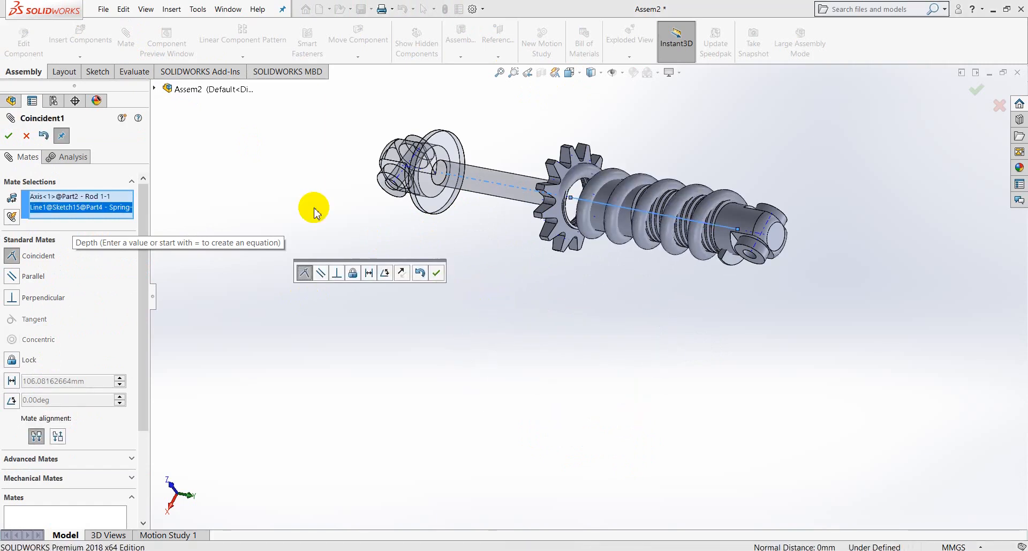
click(438, 271)
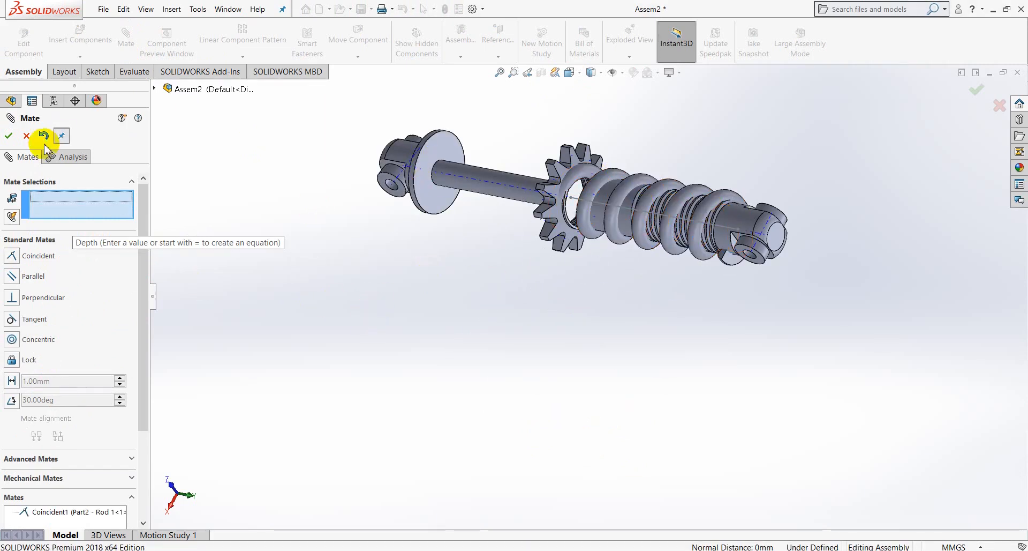
Step: Slide Rod 1 away from Rod 2 and move the spring along the axis onto Rod 1's shaft
drag(432, 145, 327, 125)
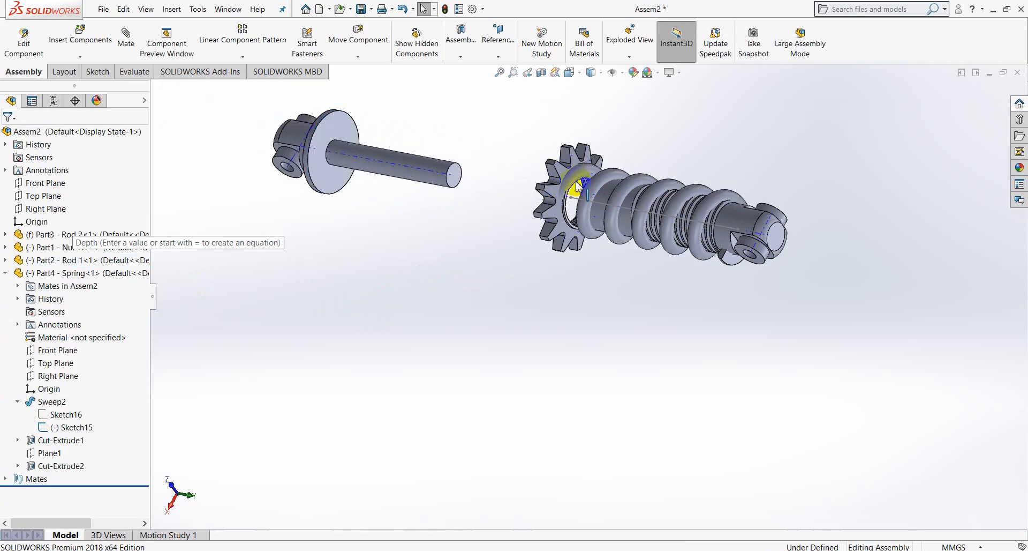
drag(583, 174, 367, 131)
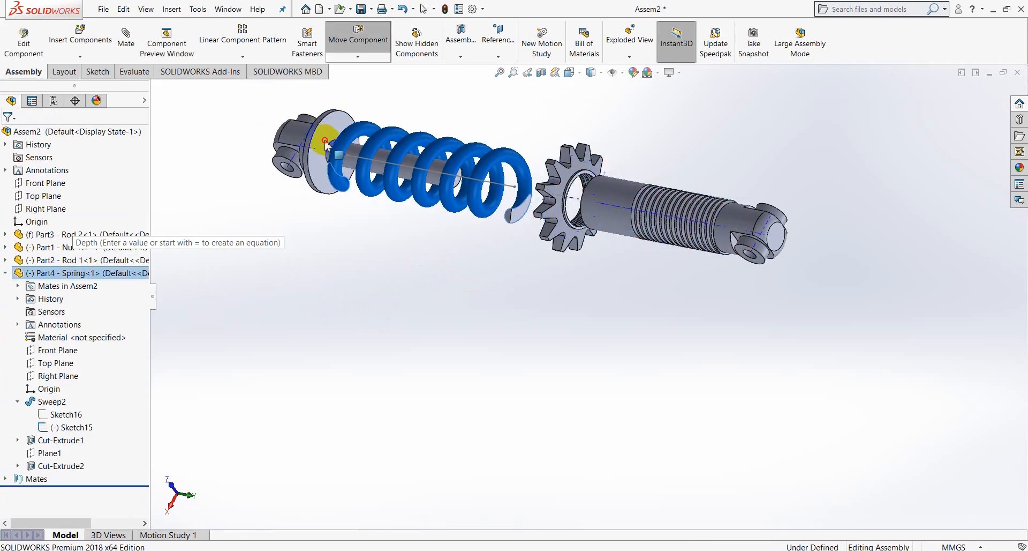
click(439, 105)
Step: Add a coincident mate between the spring's flat end face nearest the nut and the nut's facing side
mouse_move(427, 290)
middle_down()
mouse_move(489, 300)
mouse_move(436, 301)
middle_up()
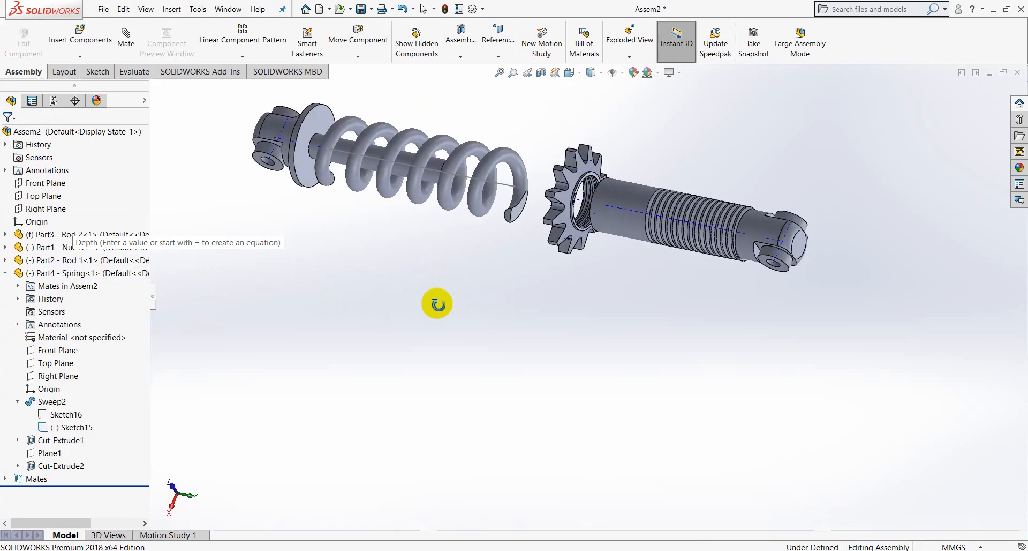
click(523, 213)
middle_drag(482, 264, 584, 241)
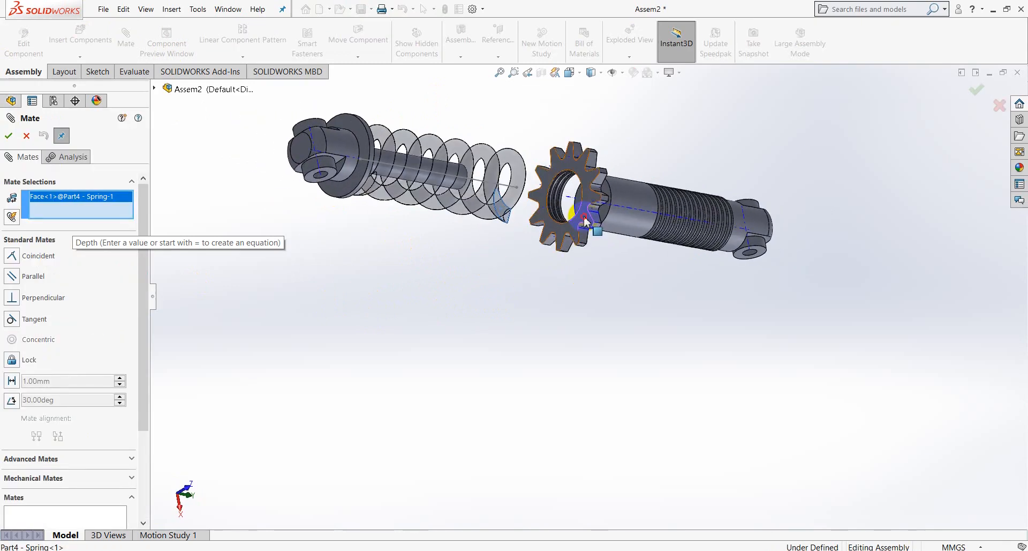
click(585, 221)
key(Return)
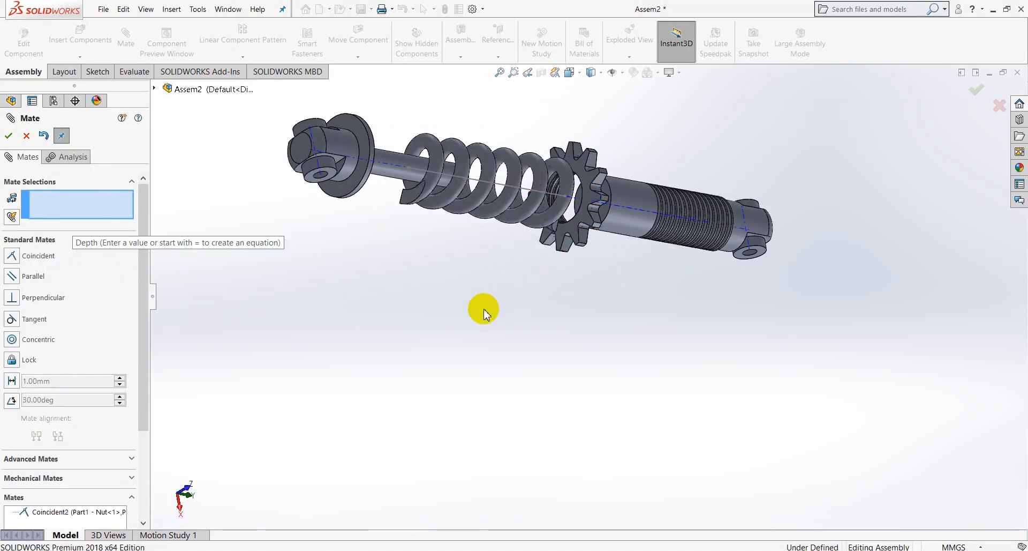
Step: Add a coincident mate between Rod 1's flange face and the spring's other flat end face
middle_drag(483, 307, 394, 307)
click(310, 175)
middle_drag(311, 175, 413, 202)
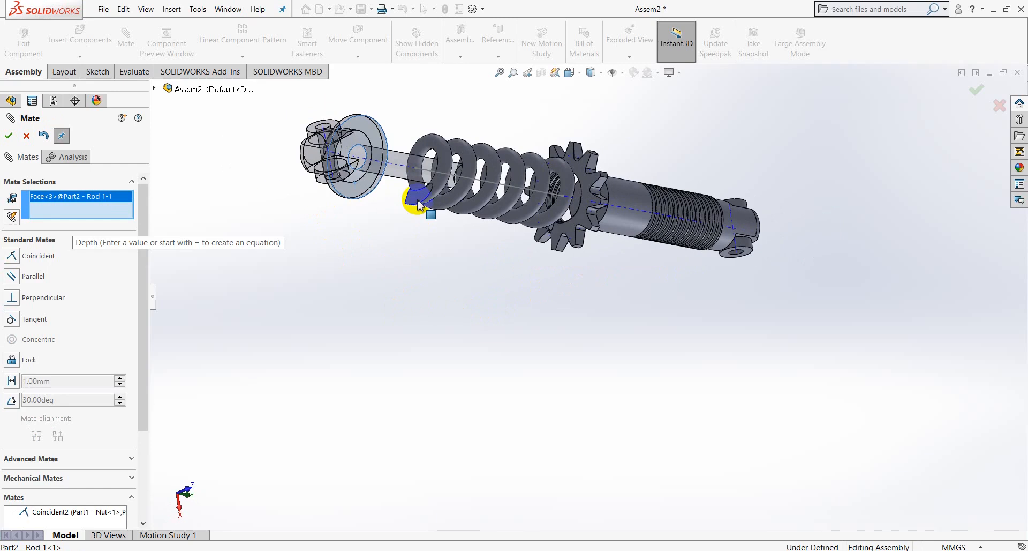
click(414, 201)
click(443, 272)
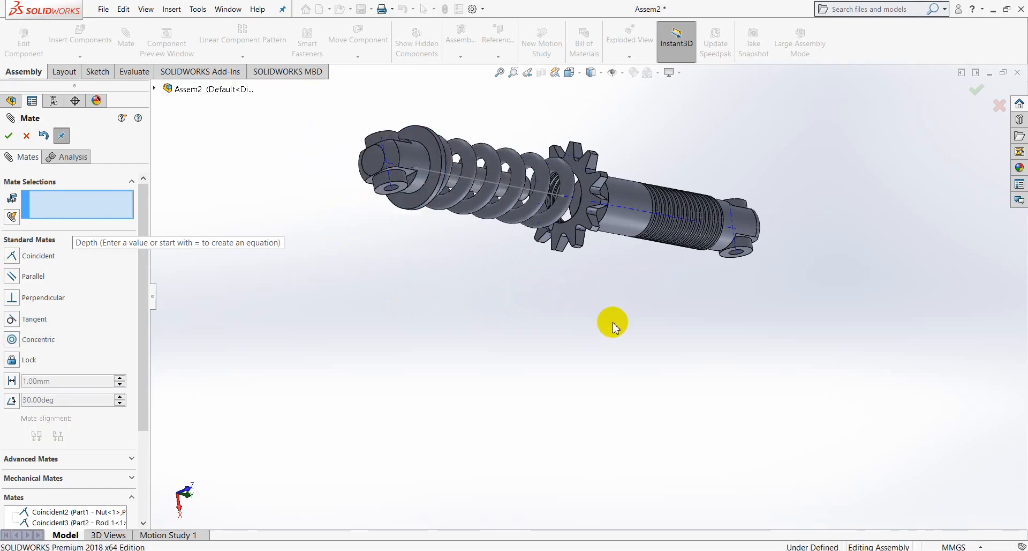
Step: Hide the spring's centerline sketch and turn off the display of the temporary axes in the assembly
middle_drag(611, 321, 363, 281)
key(Escape)
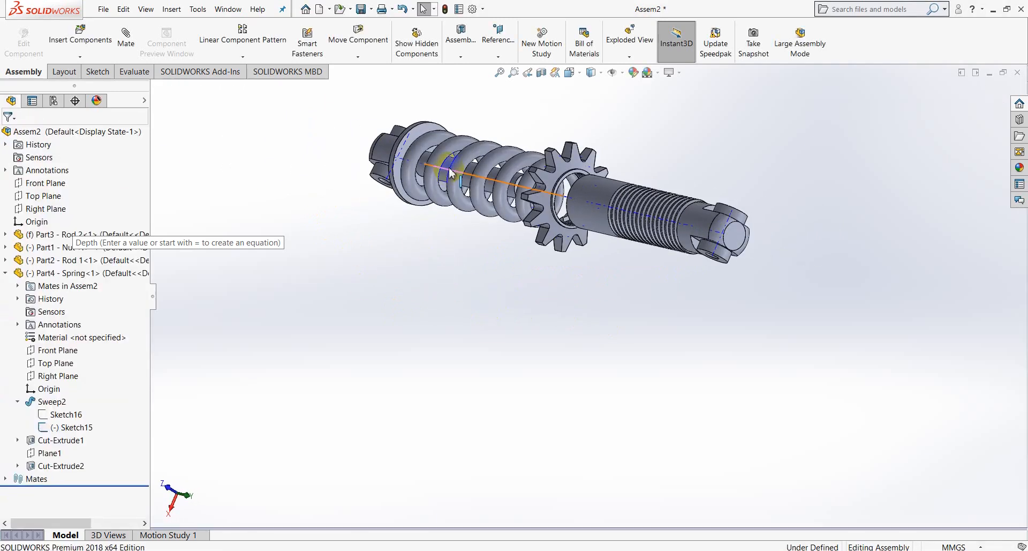
click(456, 172)
click(493, 136)
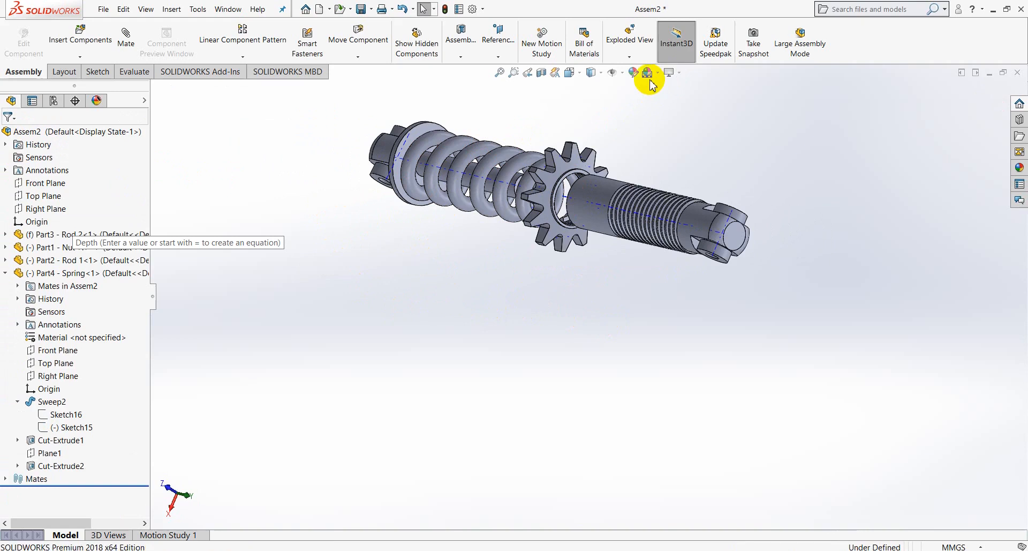
click(623, 74)
click(627, 105)
click(685, 133)
Step: Slide Rod 1 along the common axis so its shaft enters Rod 2 inside the spring
middle_drag(448, 238, 485, 304)
drag(391, 142, 525, 233)
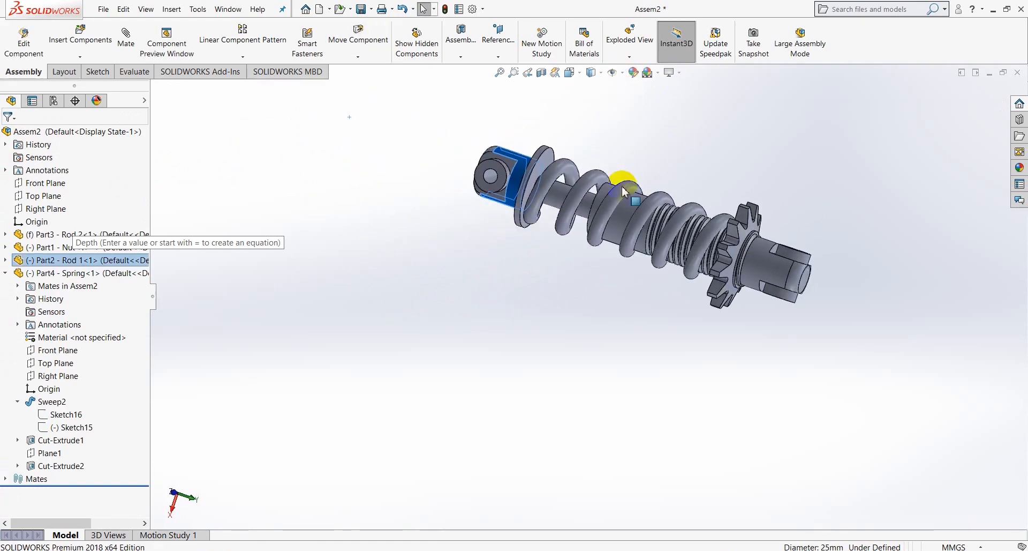
scroll(703, 112, down, 3)
click(635, 163)
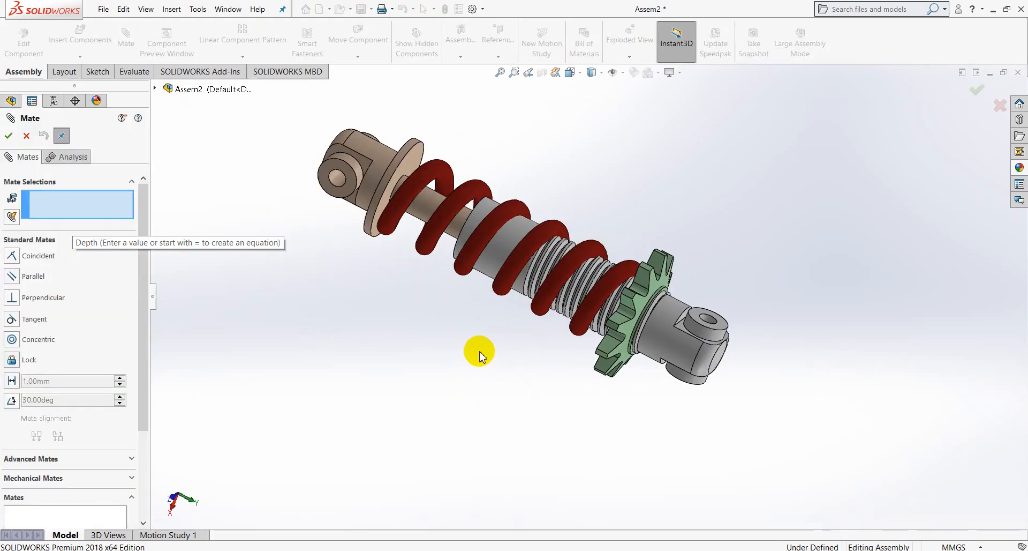
Step: Add a parallel mate between the flat boss face on Rod 2's eye end and the matching boss face on Rod 1
click(701, 323)
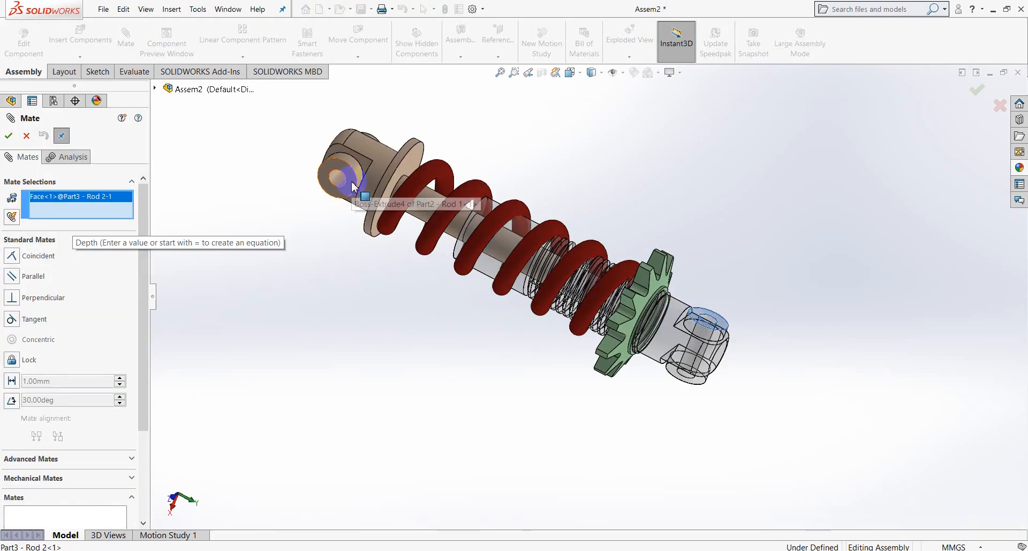
click(352, 186)
click(9, 136)
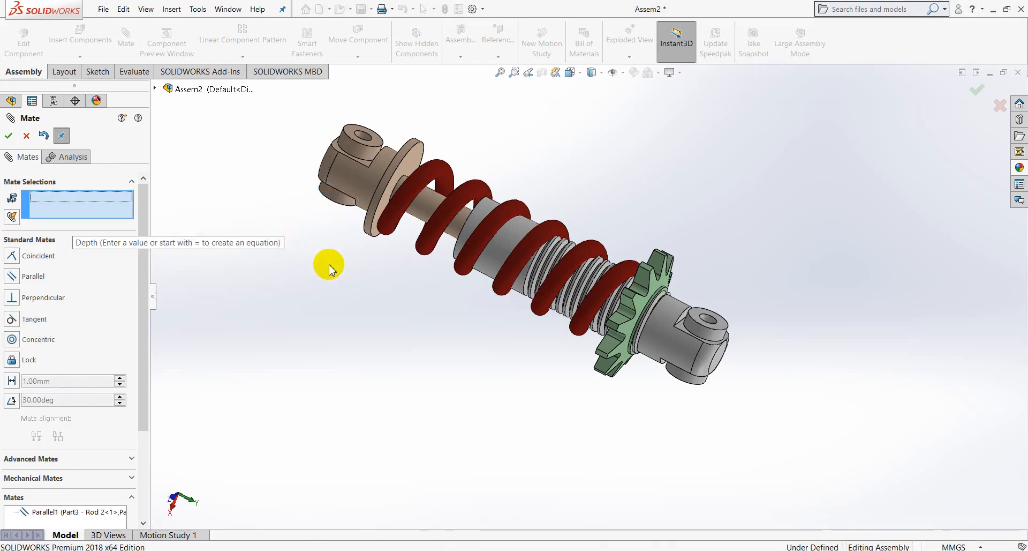
click(27, 136)
Step: Move Rod 1 by its flange to test the motion of the assembled shock absorber
middle_drag(326, 284, 327, 408)
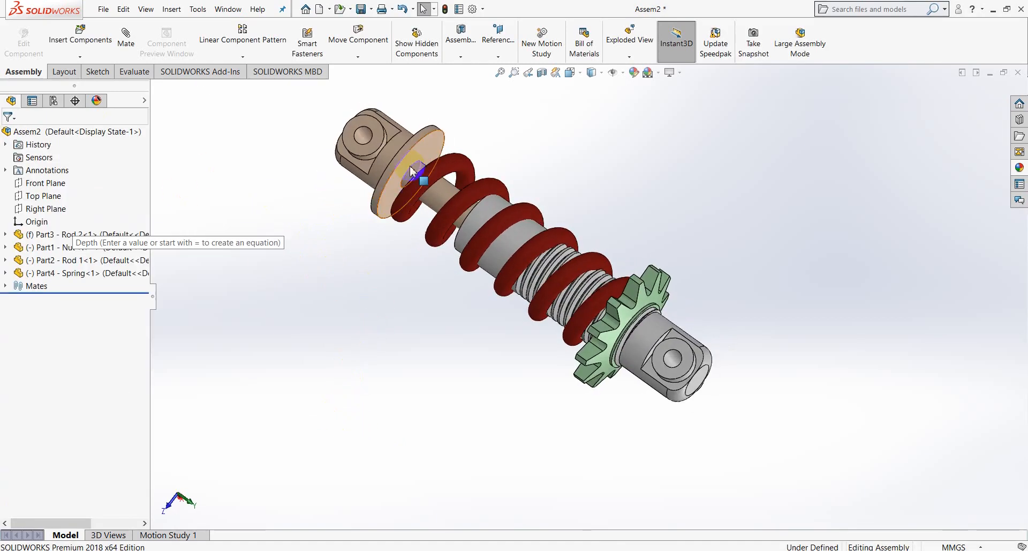
drag(411, 156, 326, 110)
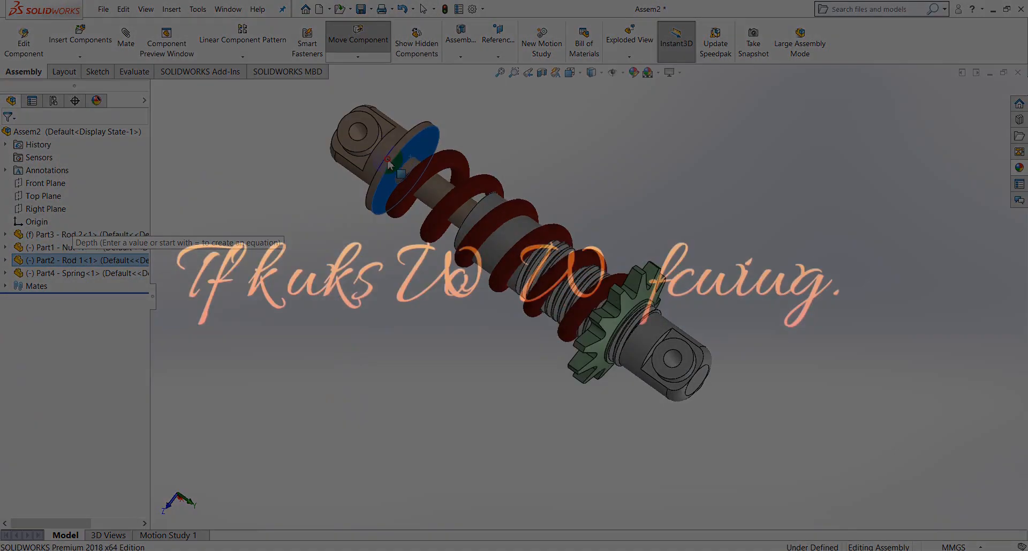